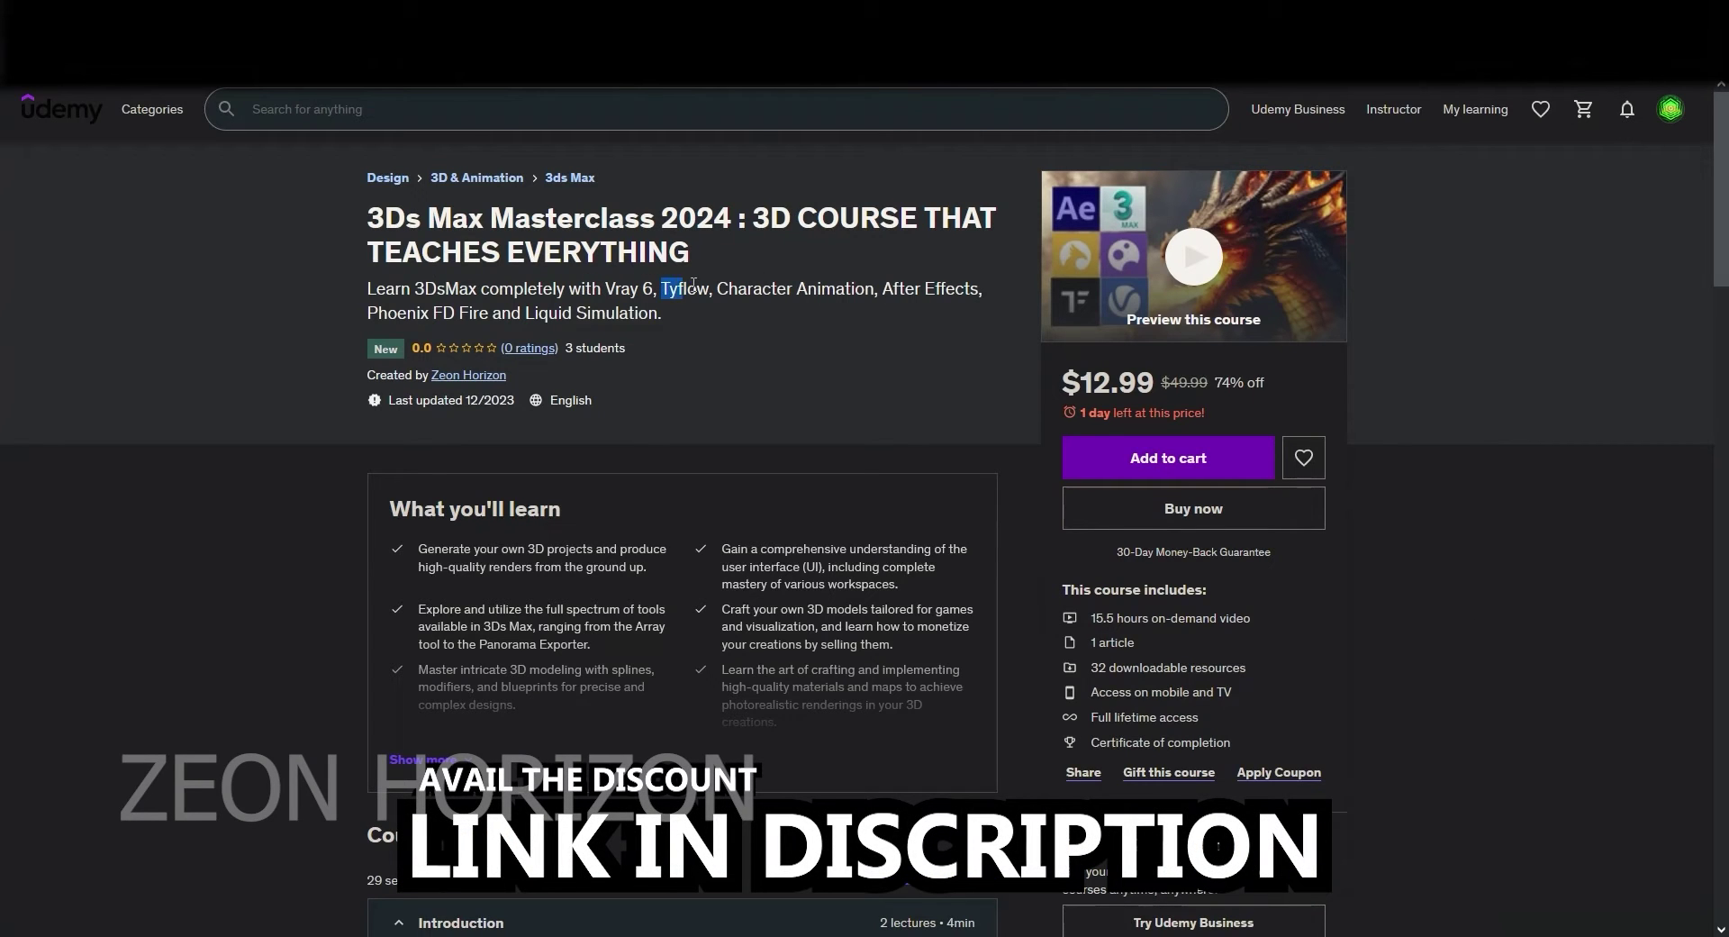
drag(694, 284, 893, 283)
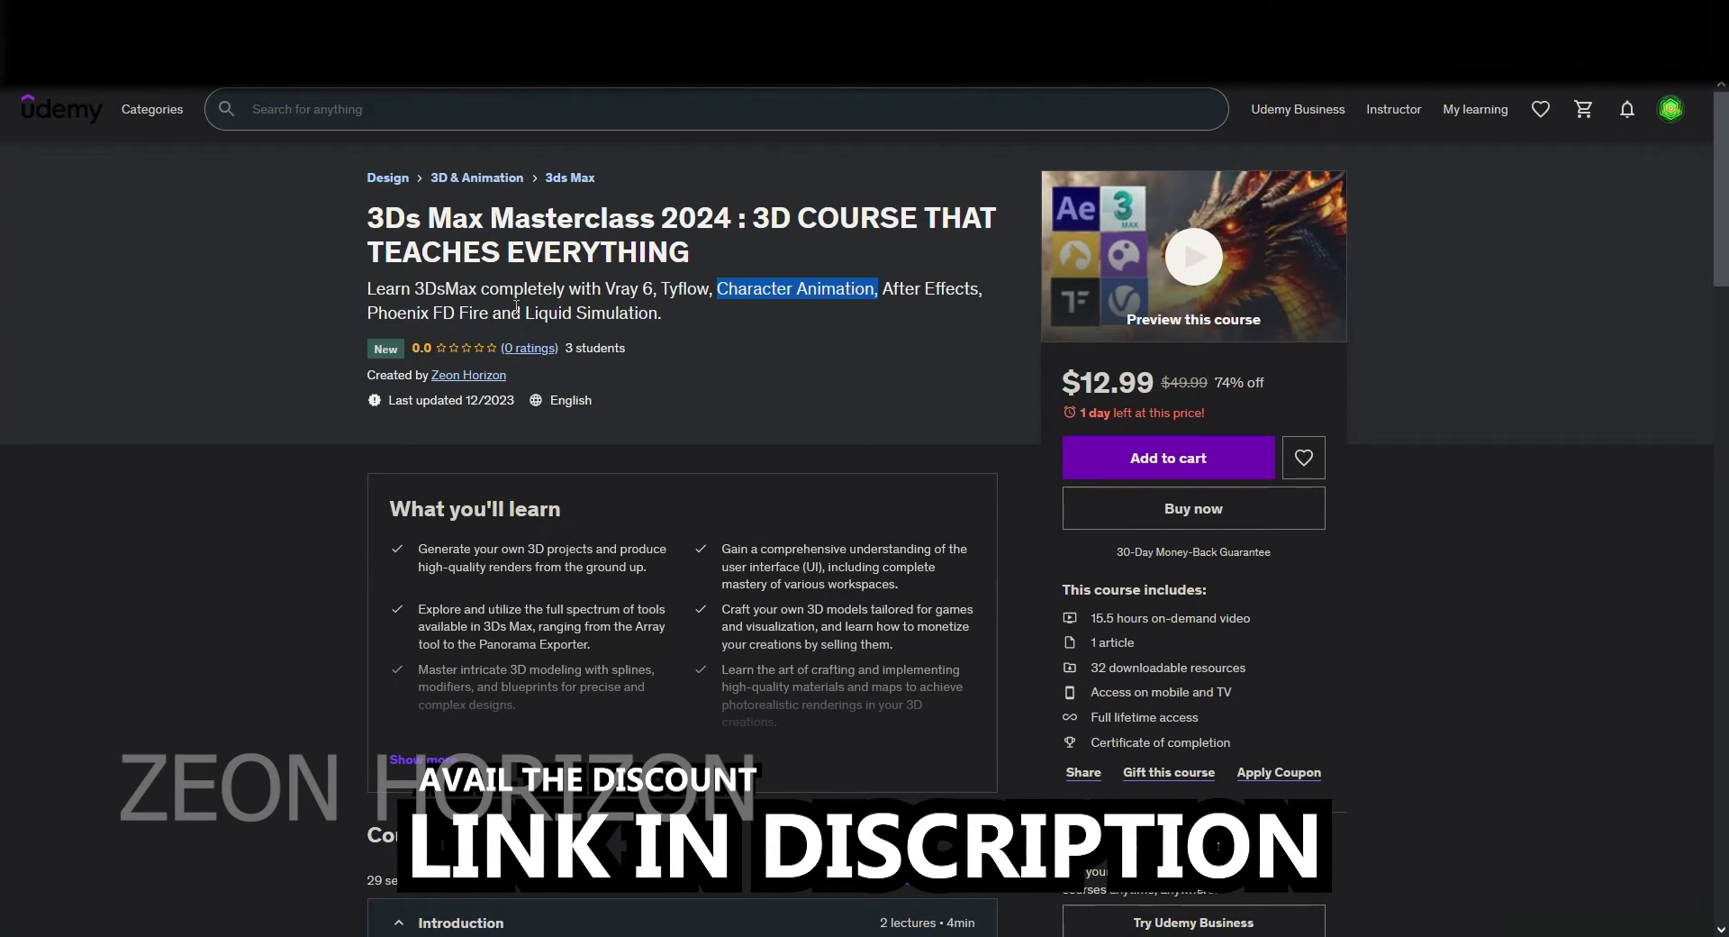
click(799, 353)
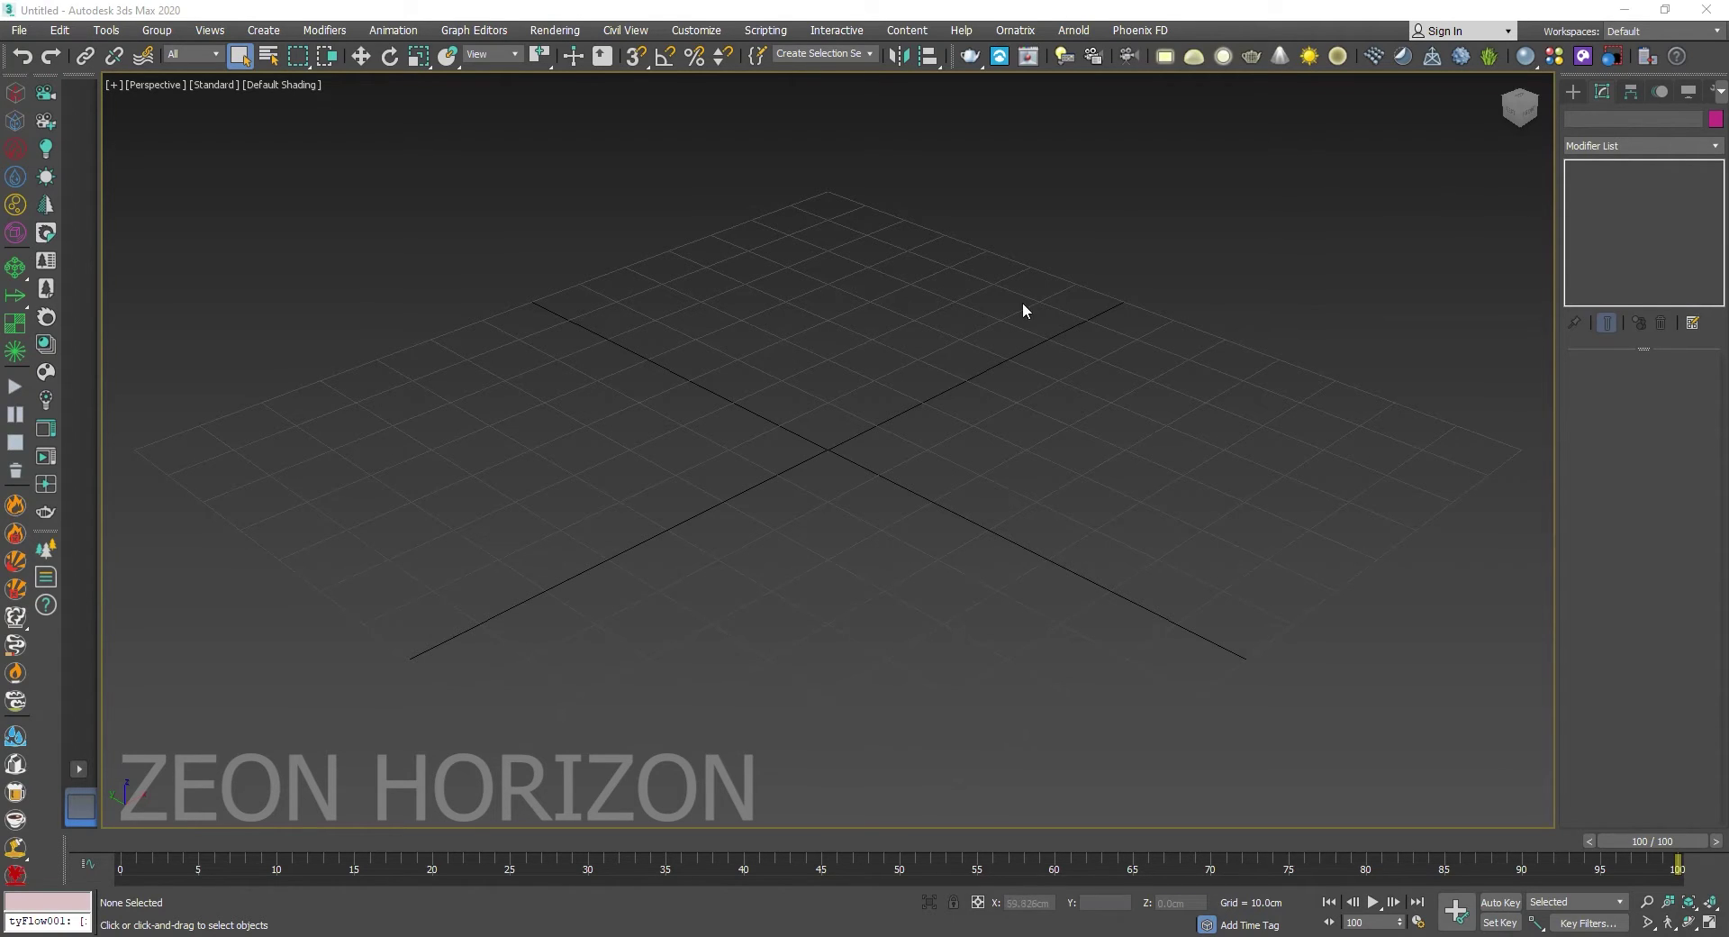
Step: Create a tyFlow tyIcon helper at the front edge of the grid in the perspective view
scroll(1024, 311, down, 4)
click(1574, 91)
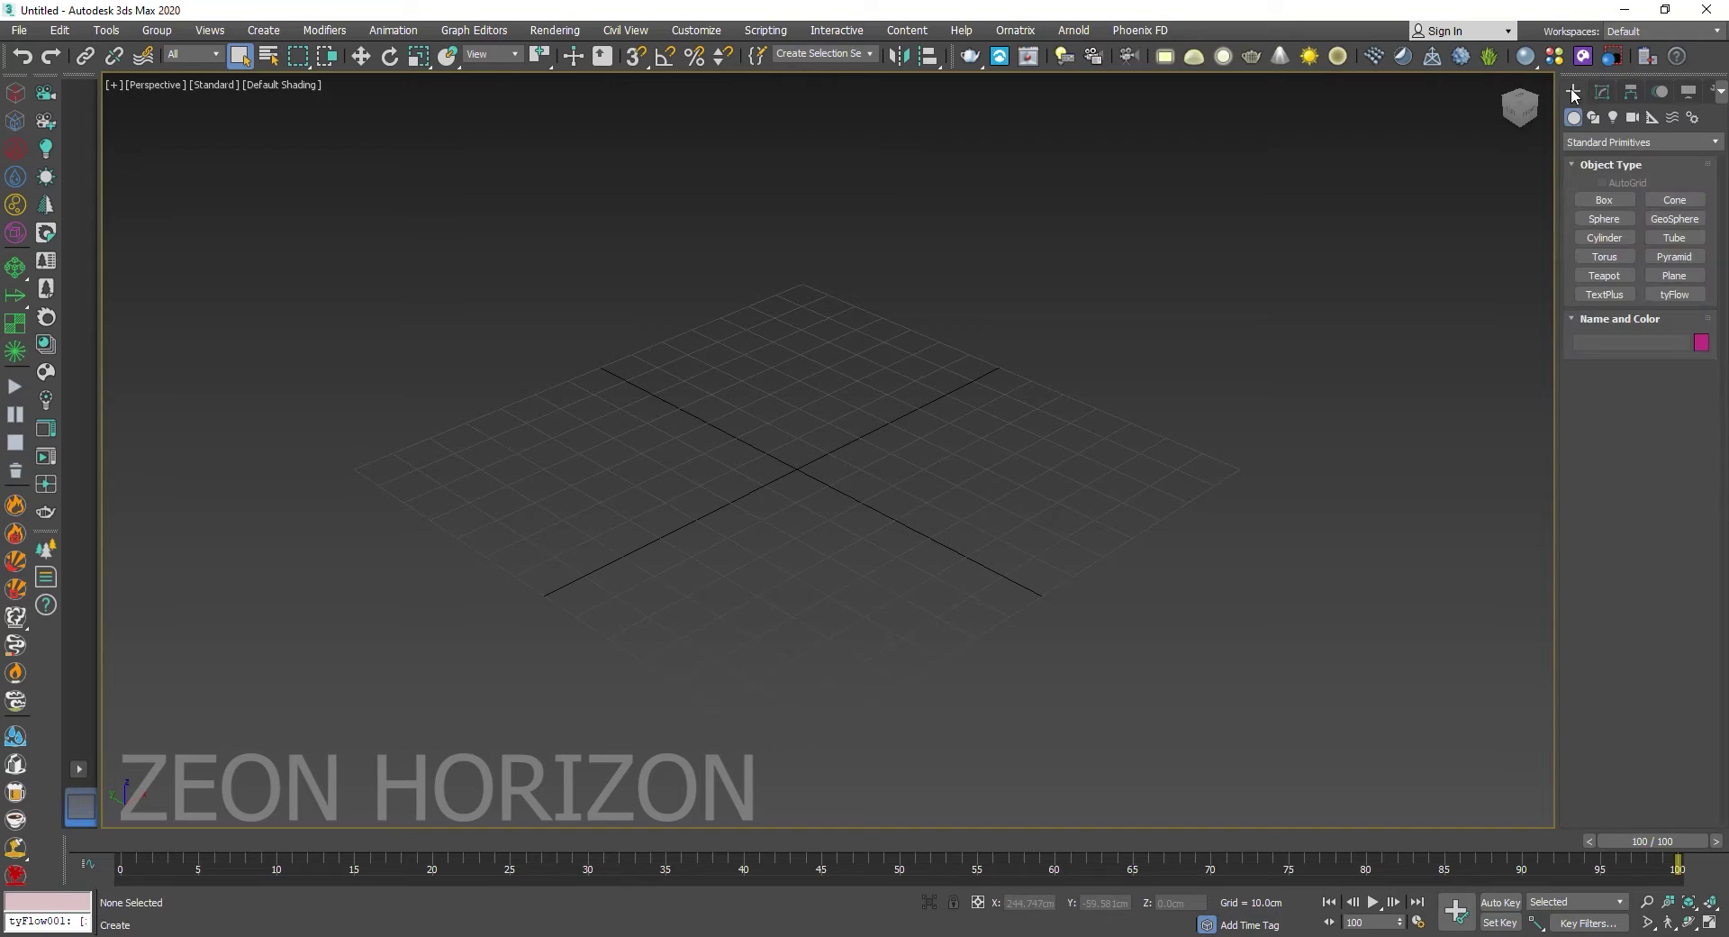
click(1672, 117)
click(1653, 117)
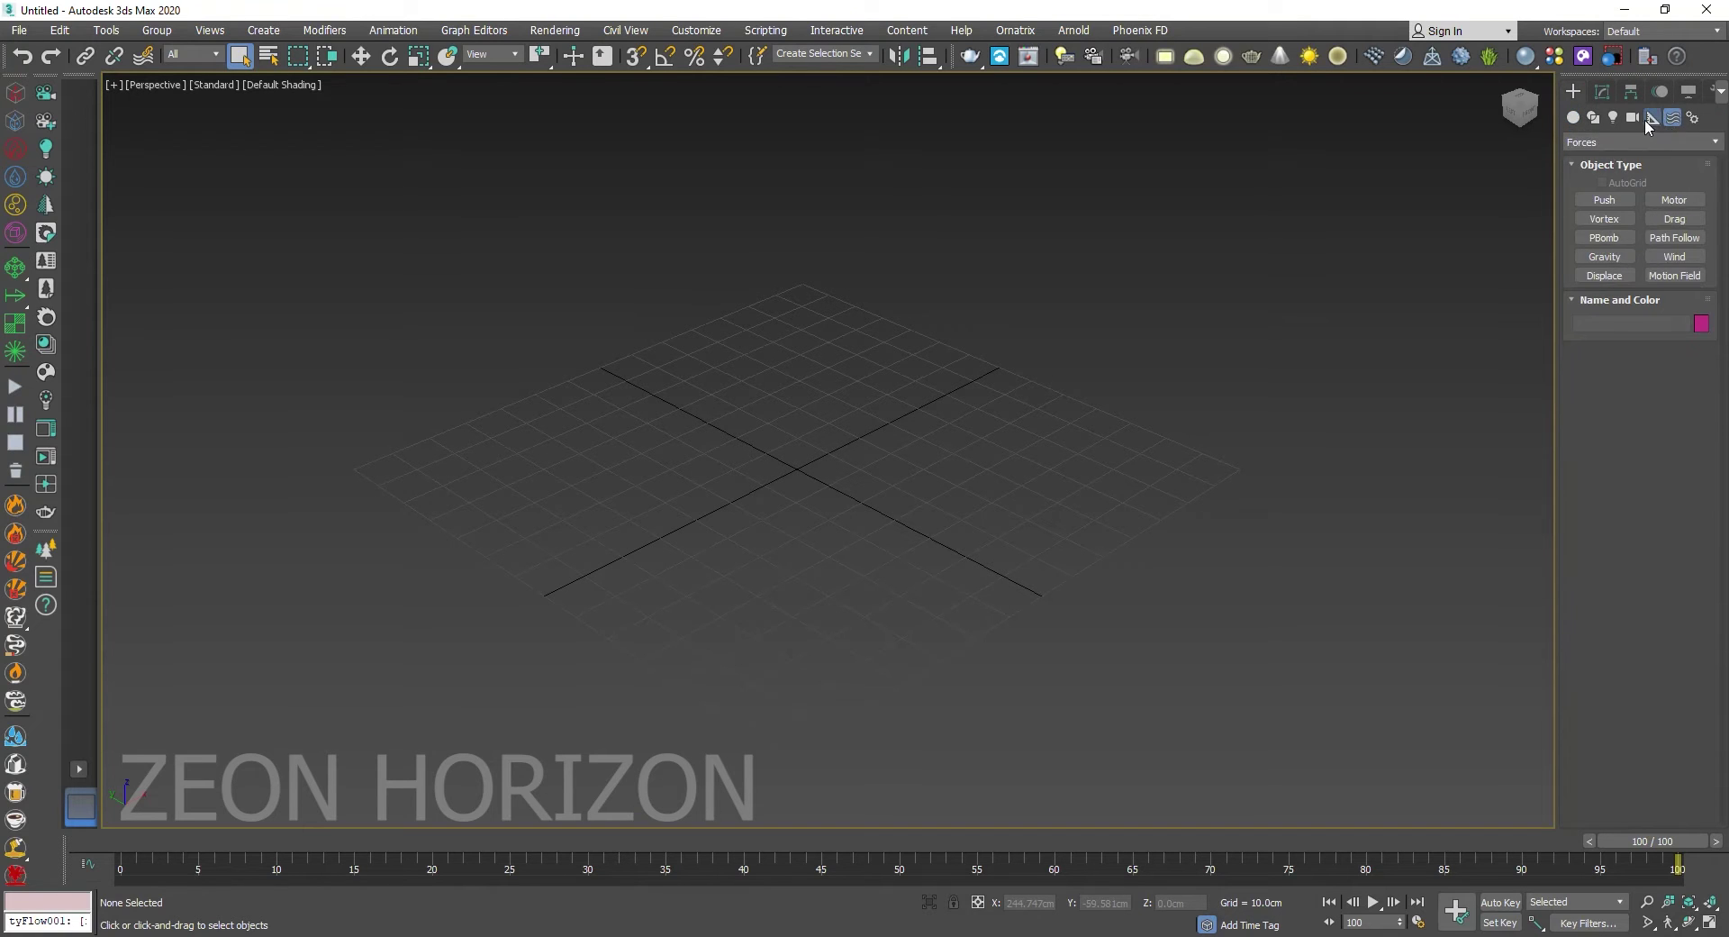
click(1641, 141)
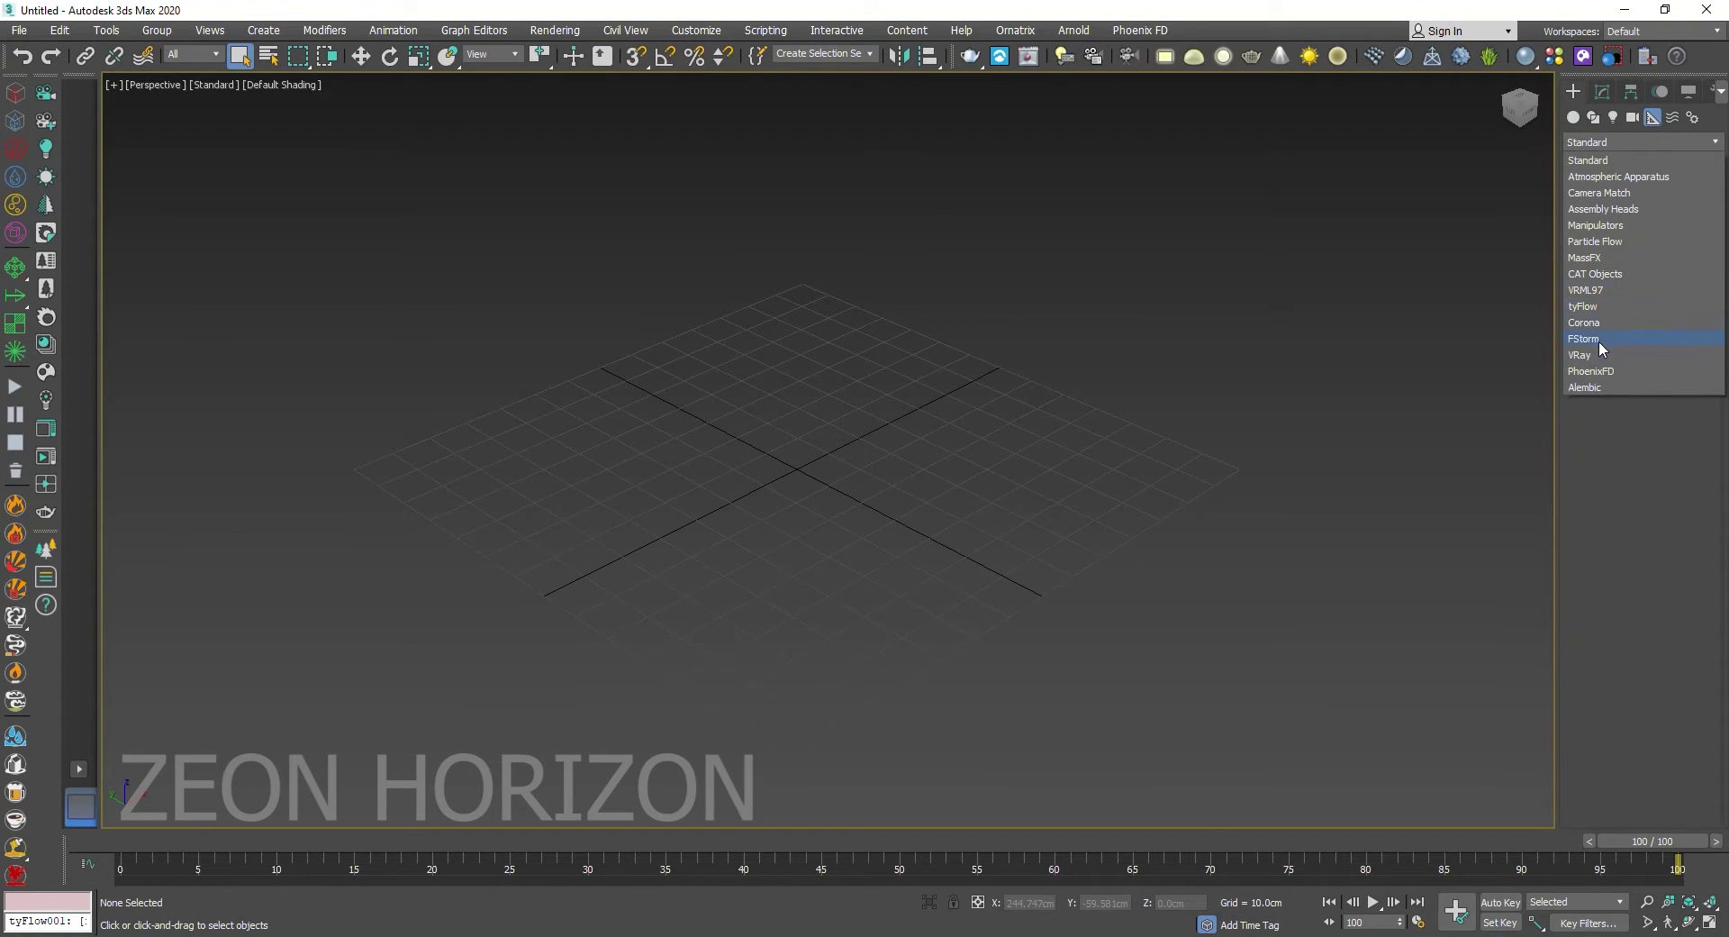
click(1598, 309)
click(1605, 200)
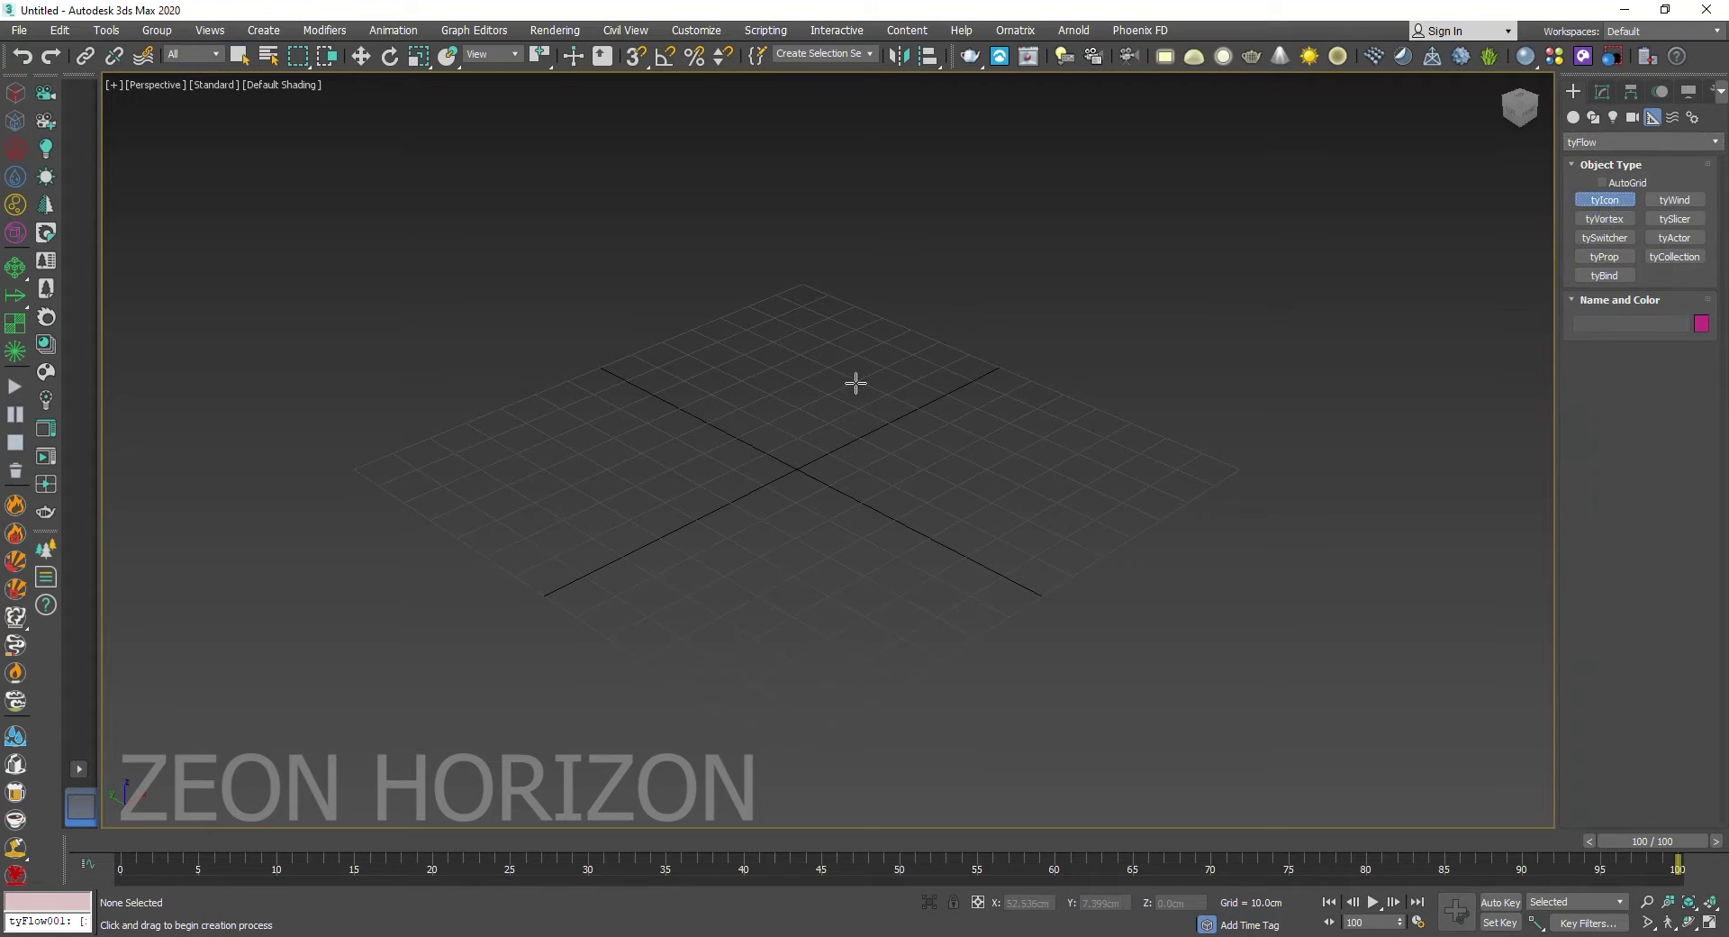
mouse_move(695, 548)
mouse_down()
mouse_move(599, 770)
mouse_move(694, 815)
mouse_move(662, 808)
mouse_up()
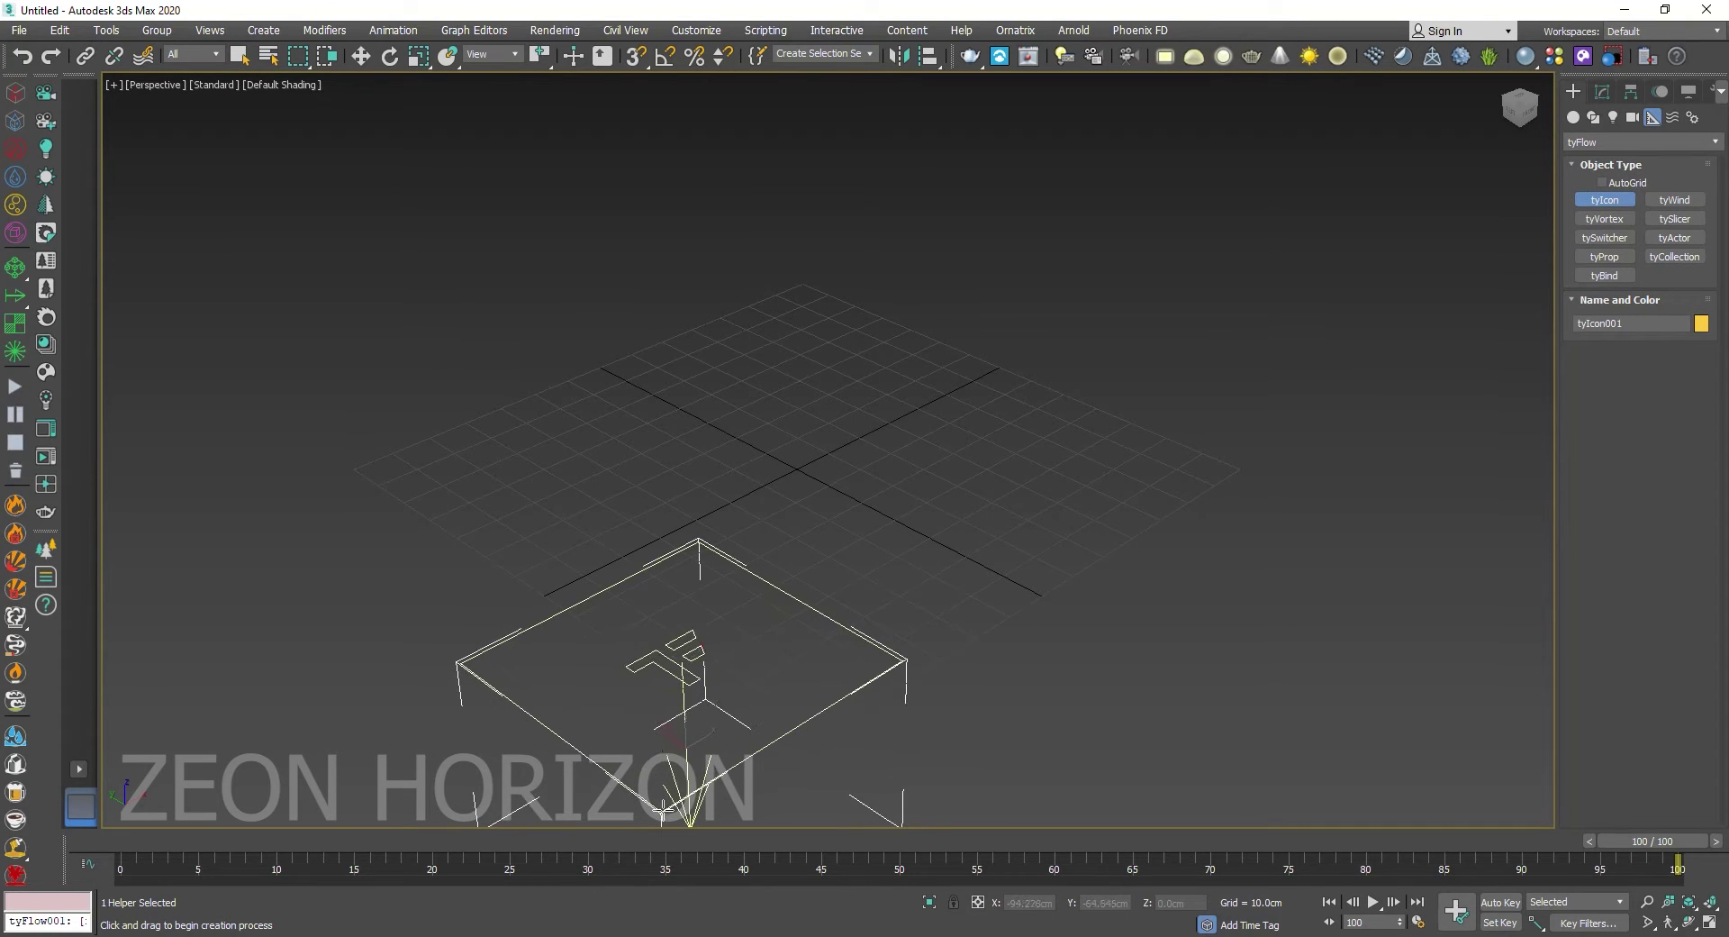
Step: Rotate the tyIcon so its arrow points upward, move it to the middle of the grid, and deselect it
key(e)
drag(689, 631, 907, 424)
key(w)
drag(688, 564, 808, 366)
alt+middle_drag(766, 381, 706, 337)
key(e)
drag(763, 436, 744, 436)
alt+middle_drag(745, 436, 768, 612)
click(1035, 468)
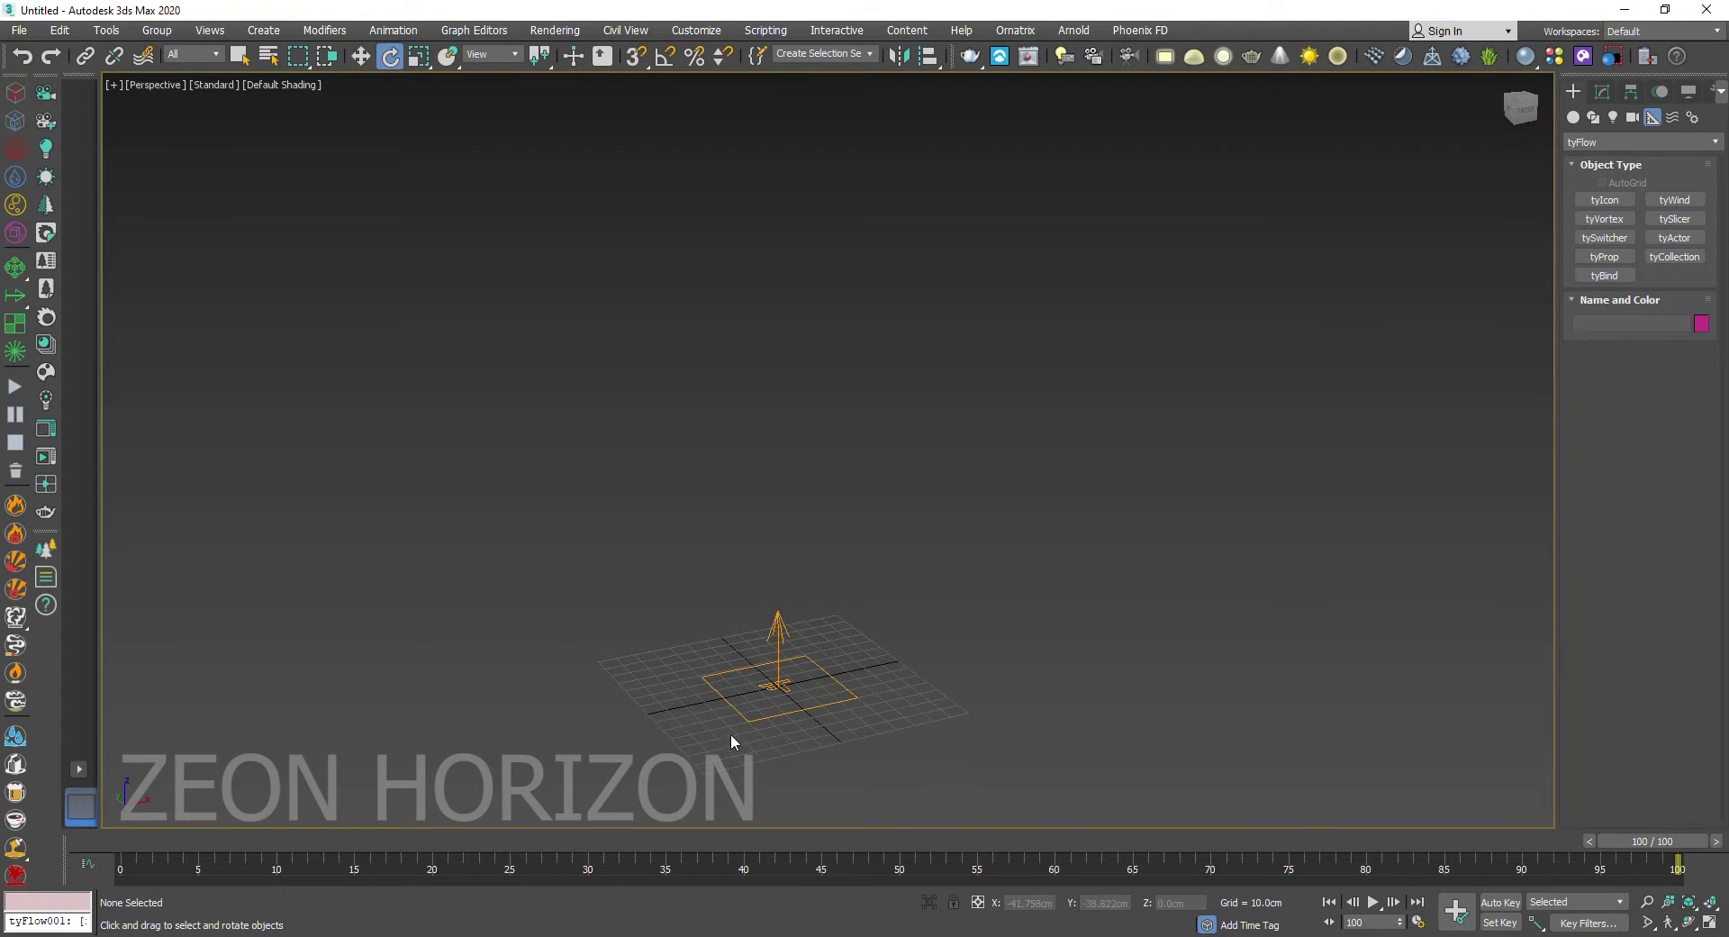
Step: Create a tyFlow object on the grid beside the tyIcon
click(1574, 117)
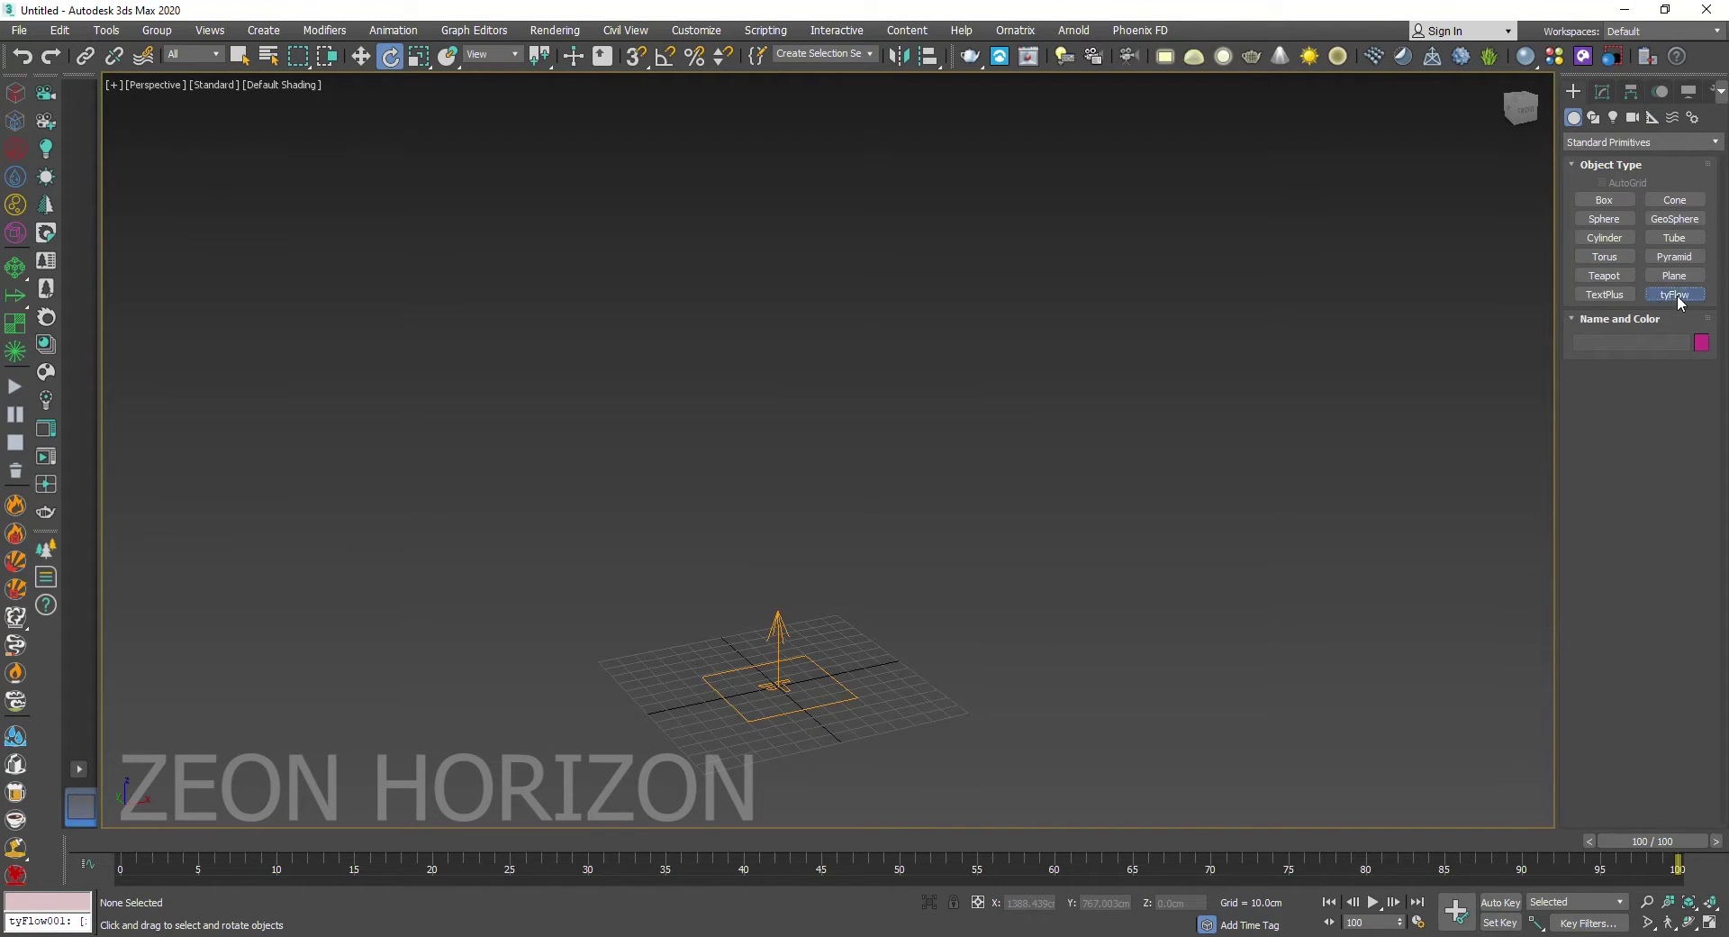
click(1675, 294)
drag(882, 672, 903, 710)
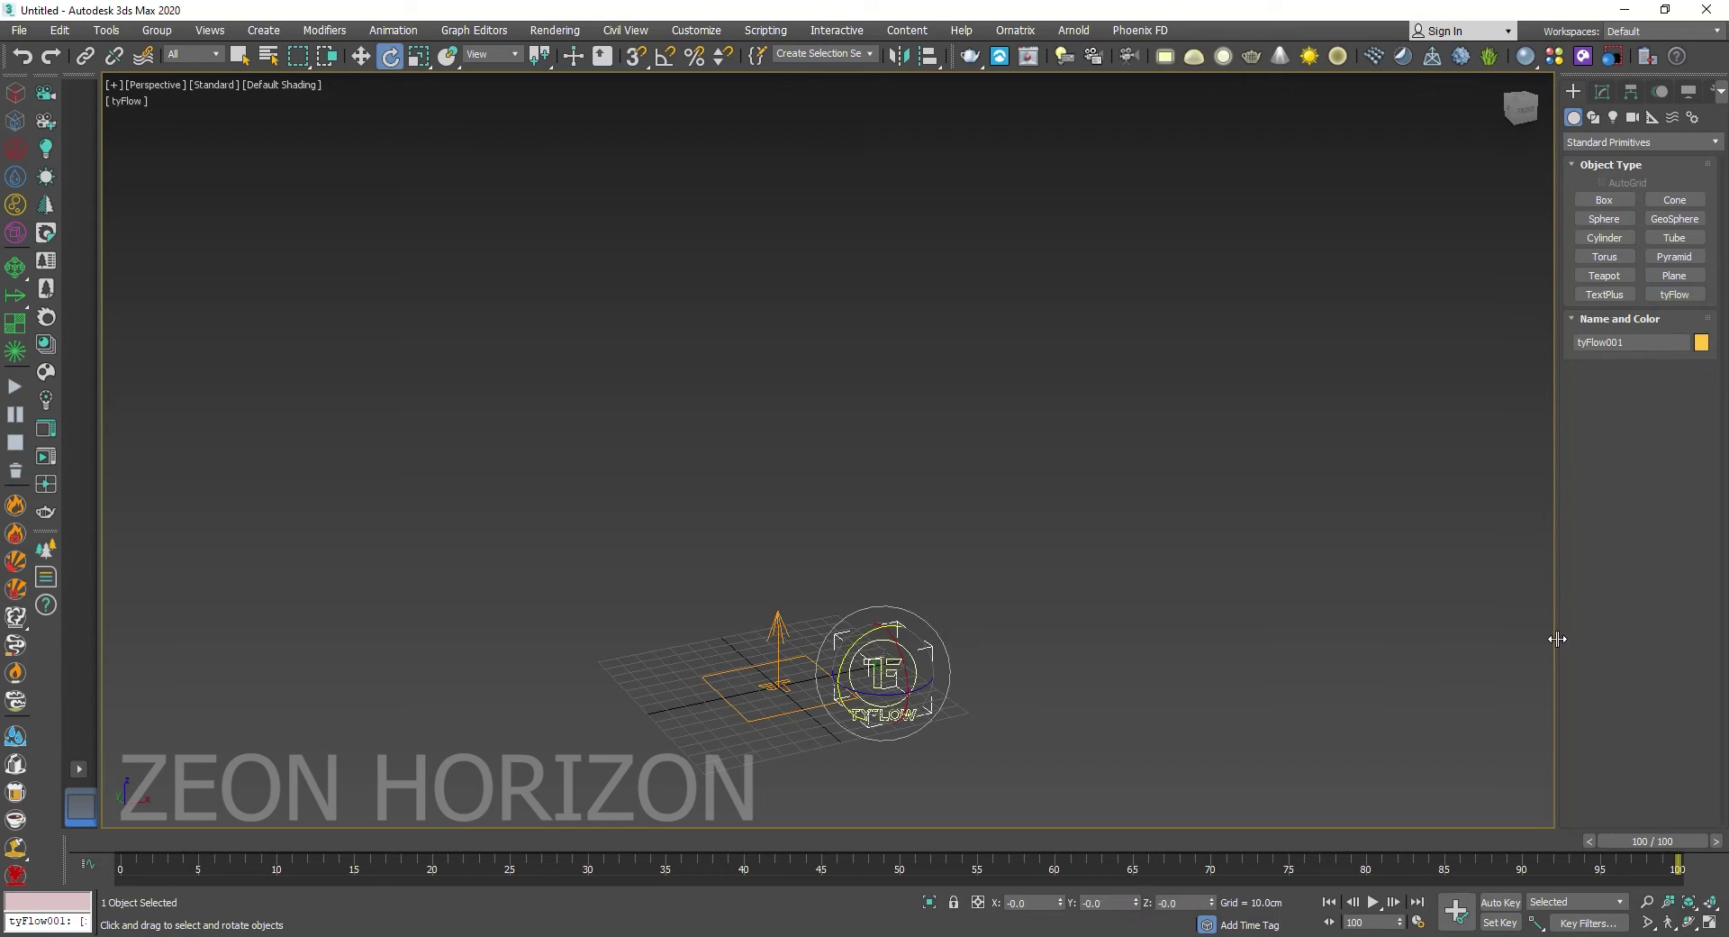
Step: Open the tyFlow object's editor, place it beside the viewport, and widen it so the operator parameters have room
drag(1556, 636, 635, 634)
click(820, 91)
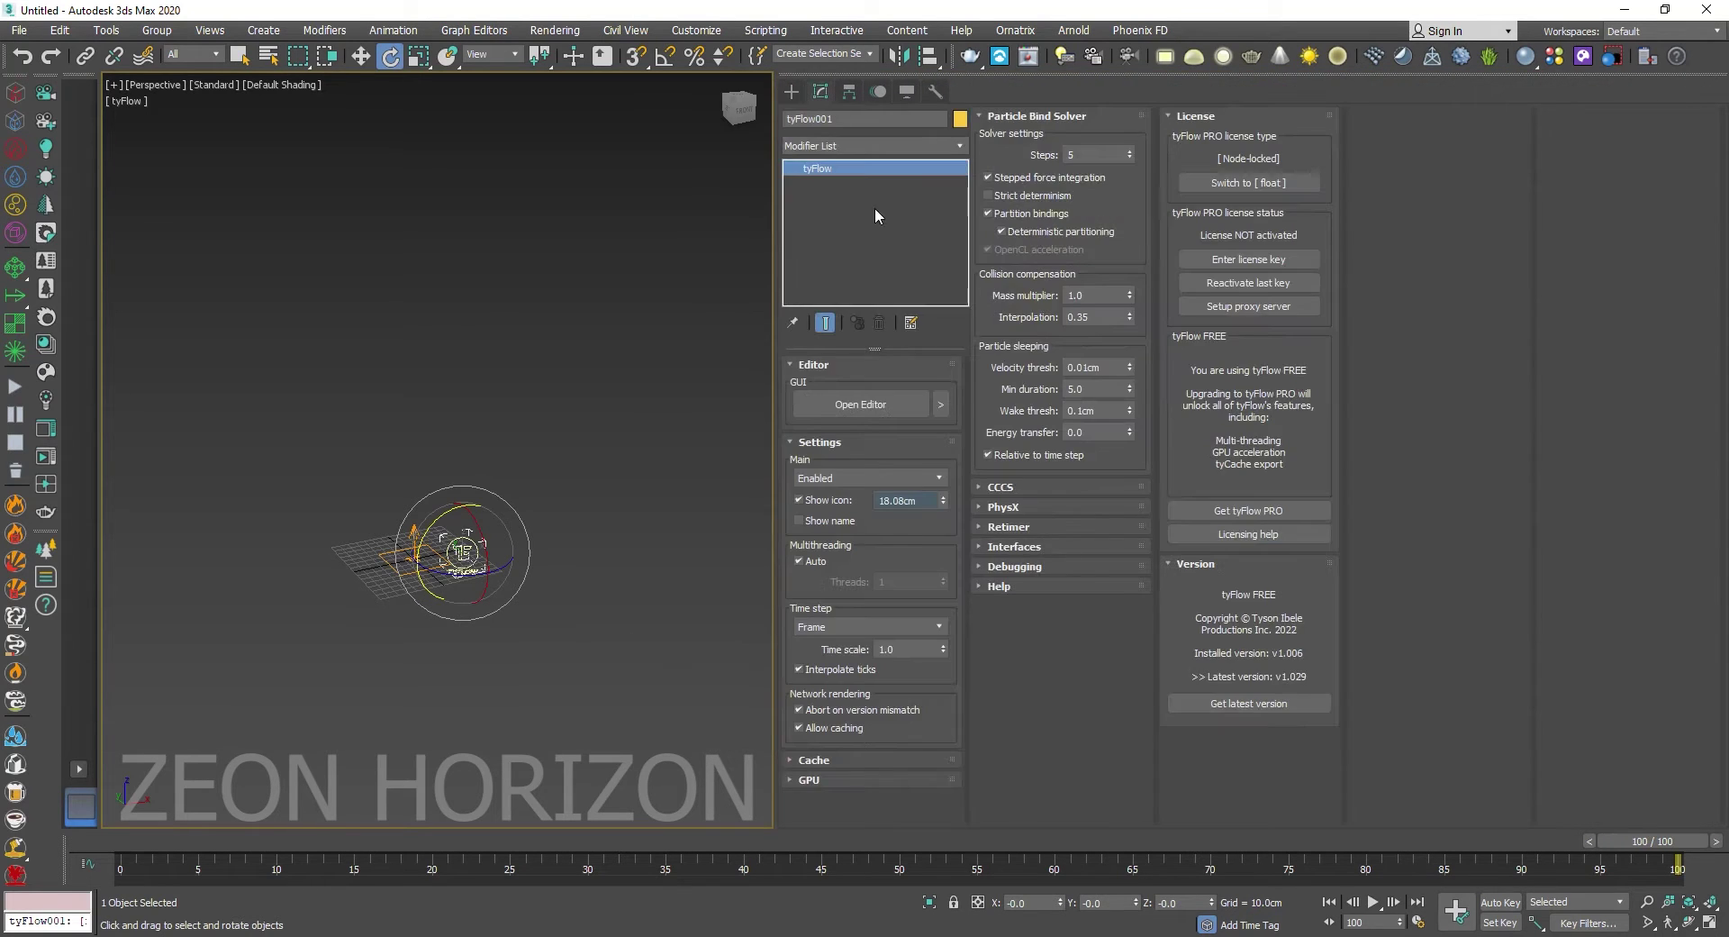
click(843, 406)
drag(331, 124, 709, 79)
drag(1394, 764, 1722, 764)
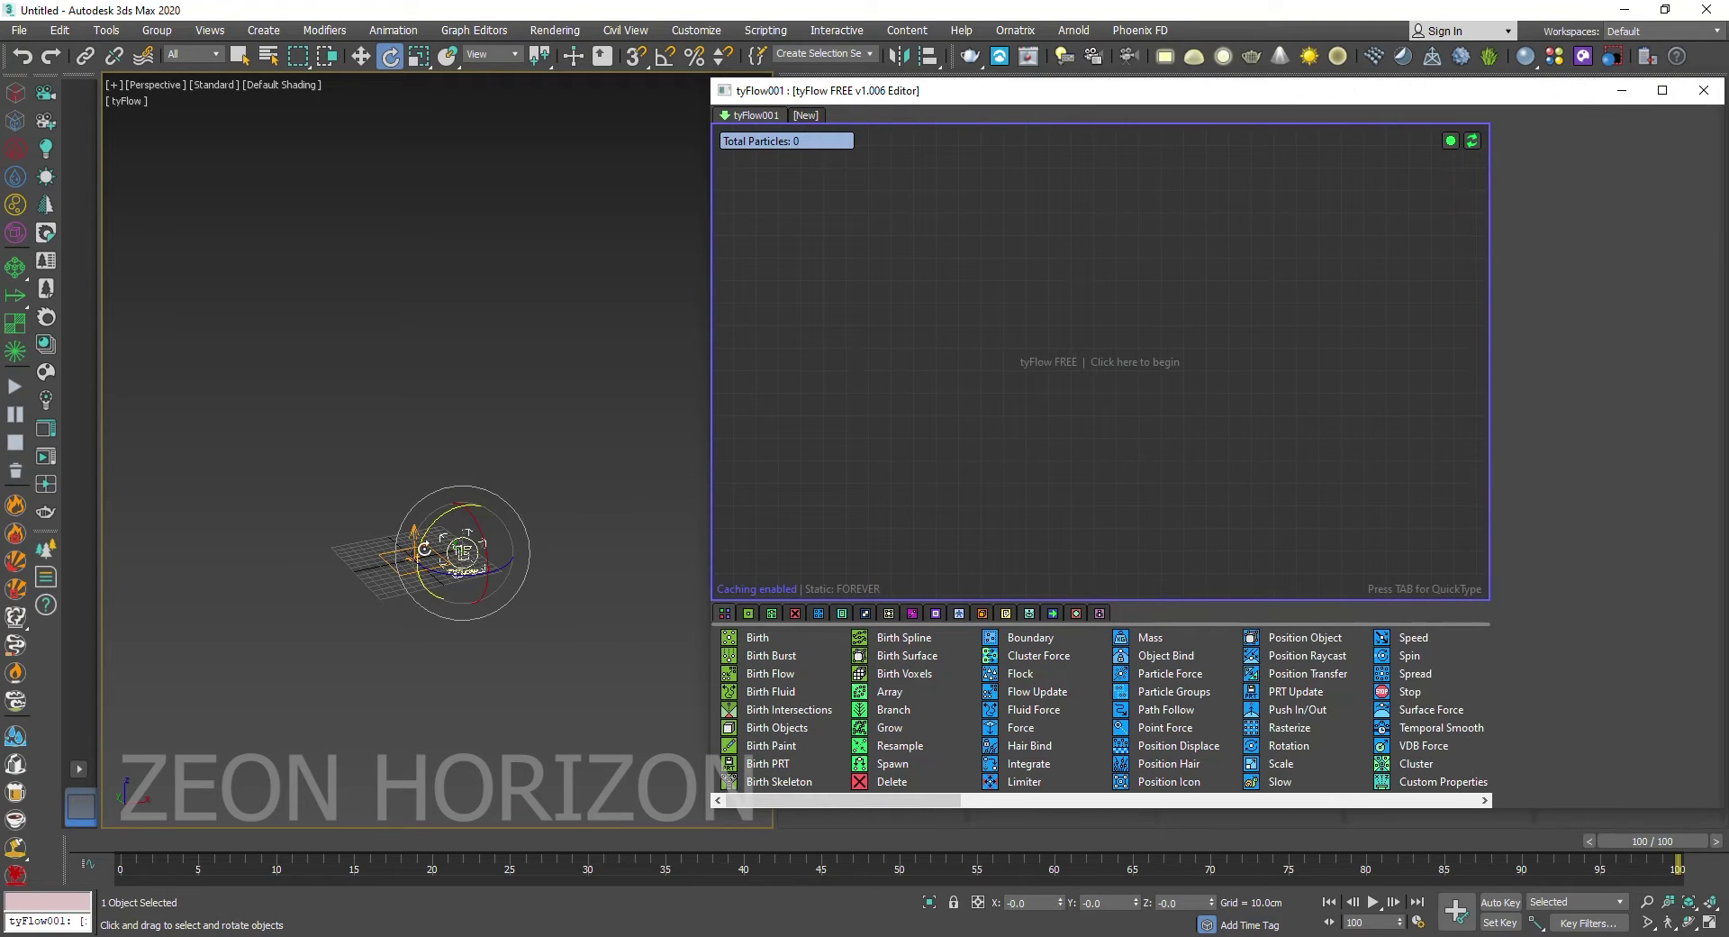
Step: Add a Birth operator as a new event in the empty flow graph
scroll(470, 594, up, 5)
scroll(486, 621, down, 4)
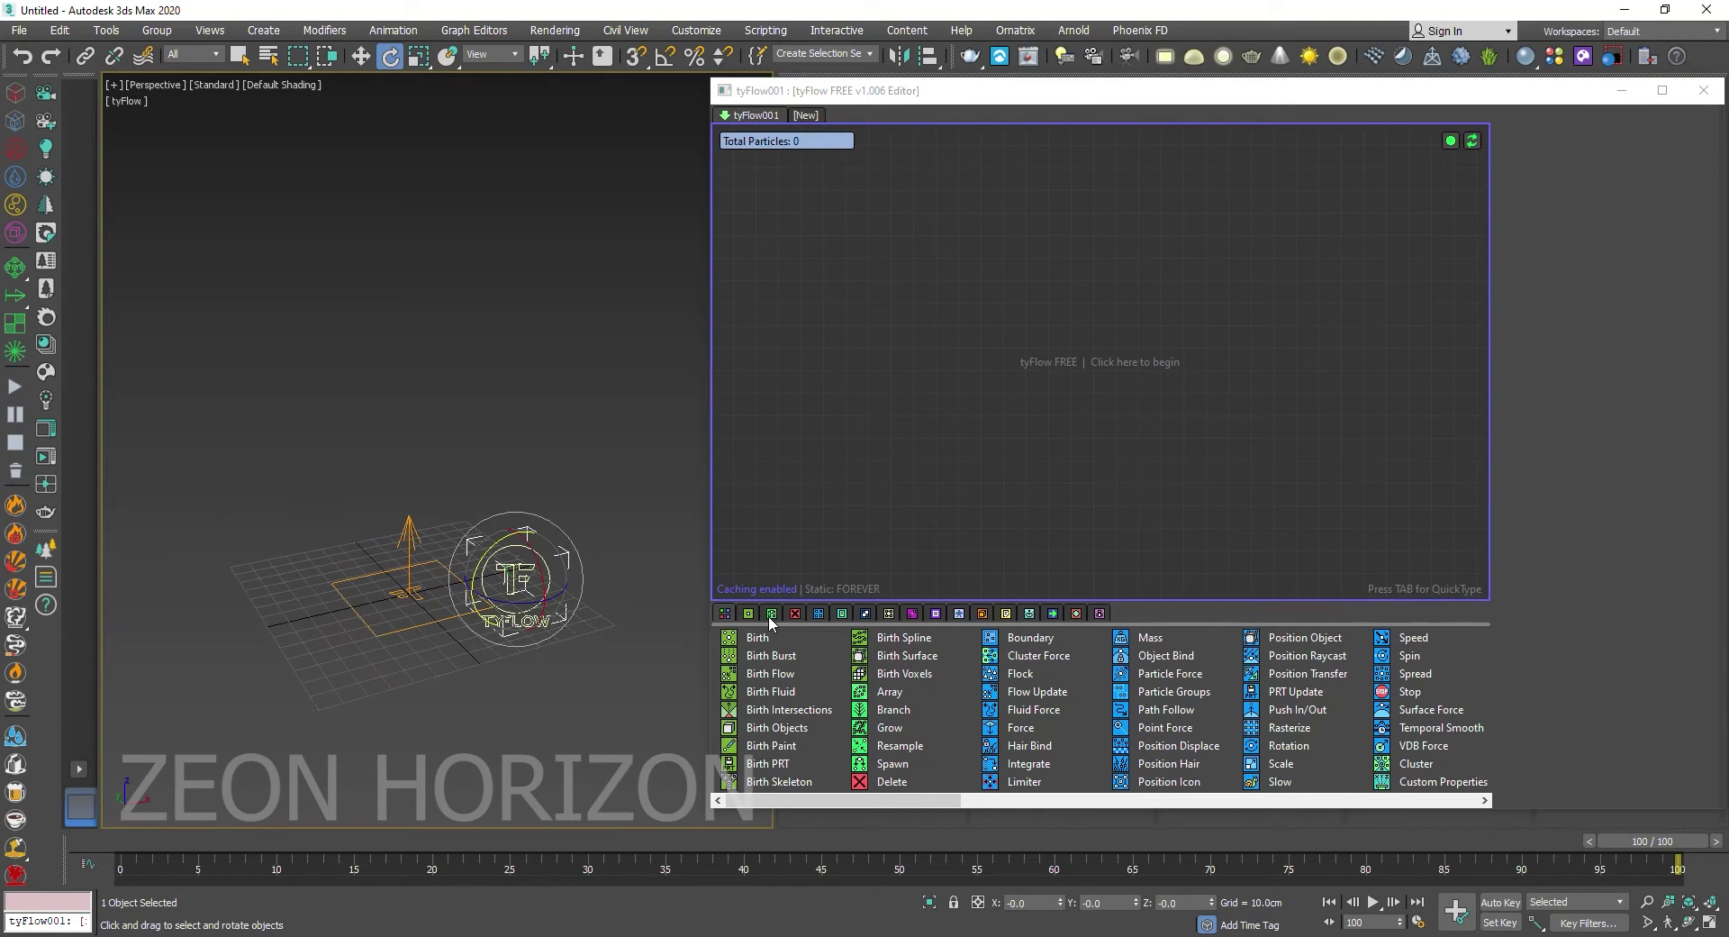
drag(760, 637, 801, 214)
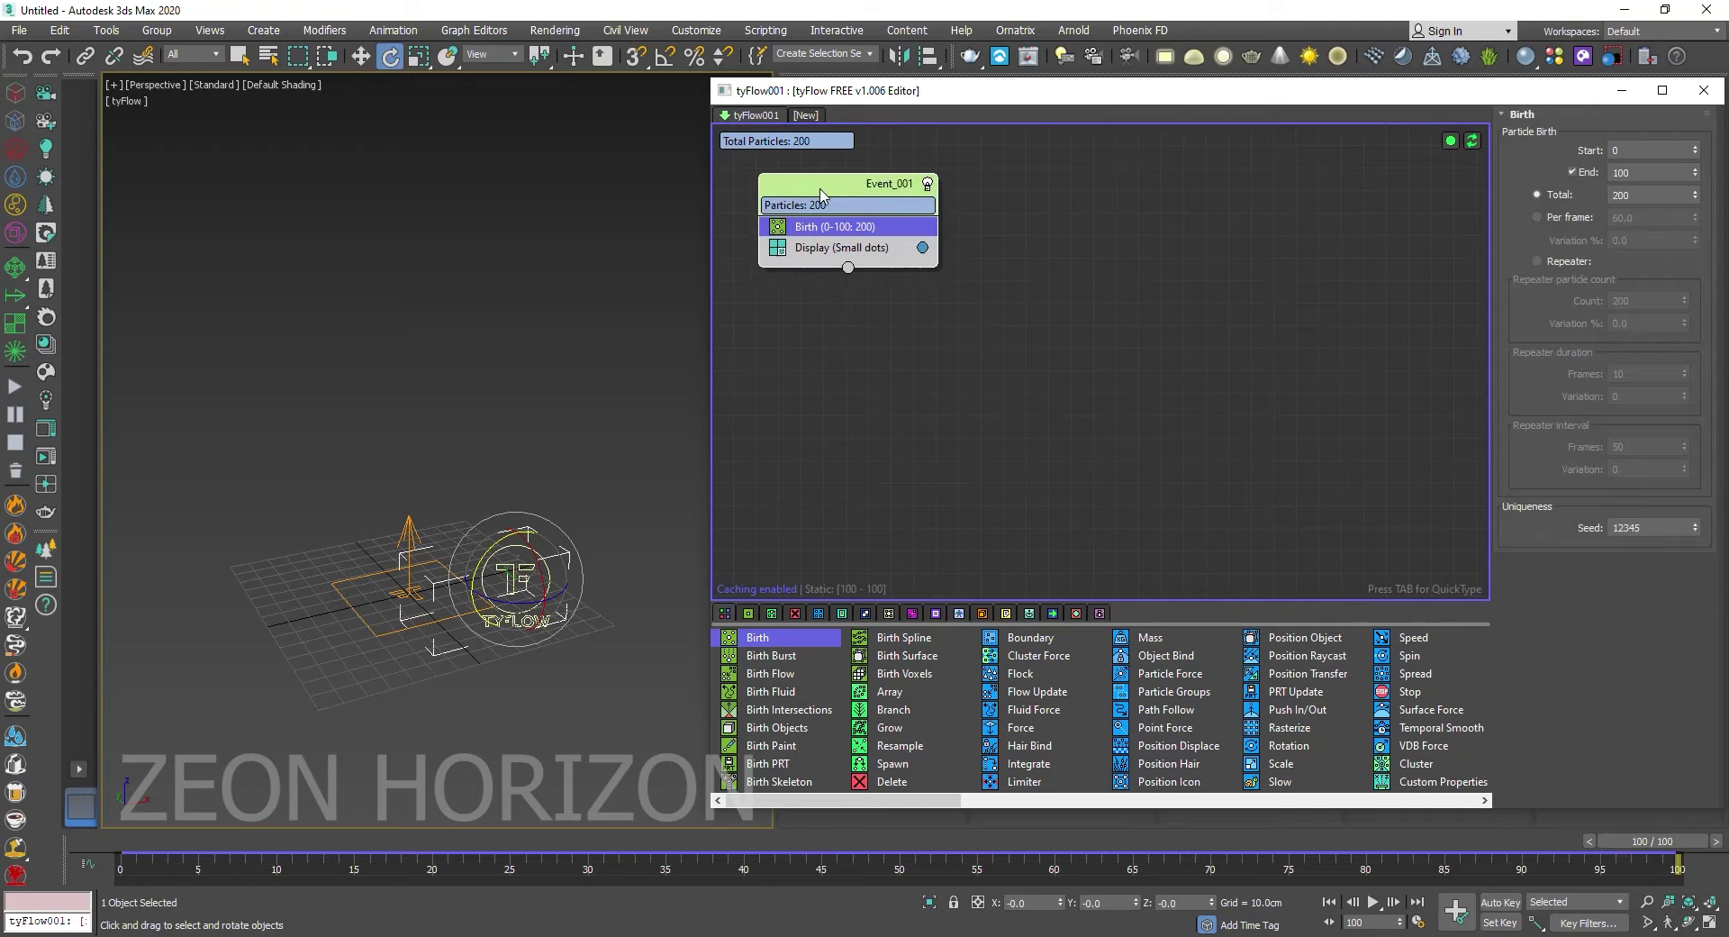
Step: Add a Position Icon operator below Birth, assign the tyIcon as its icon, and go to frame 2
key(Tab)
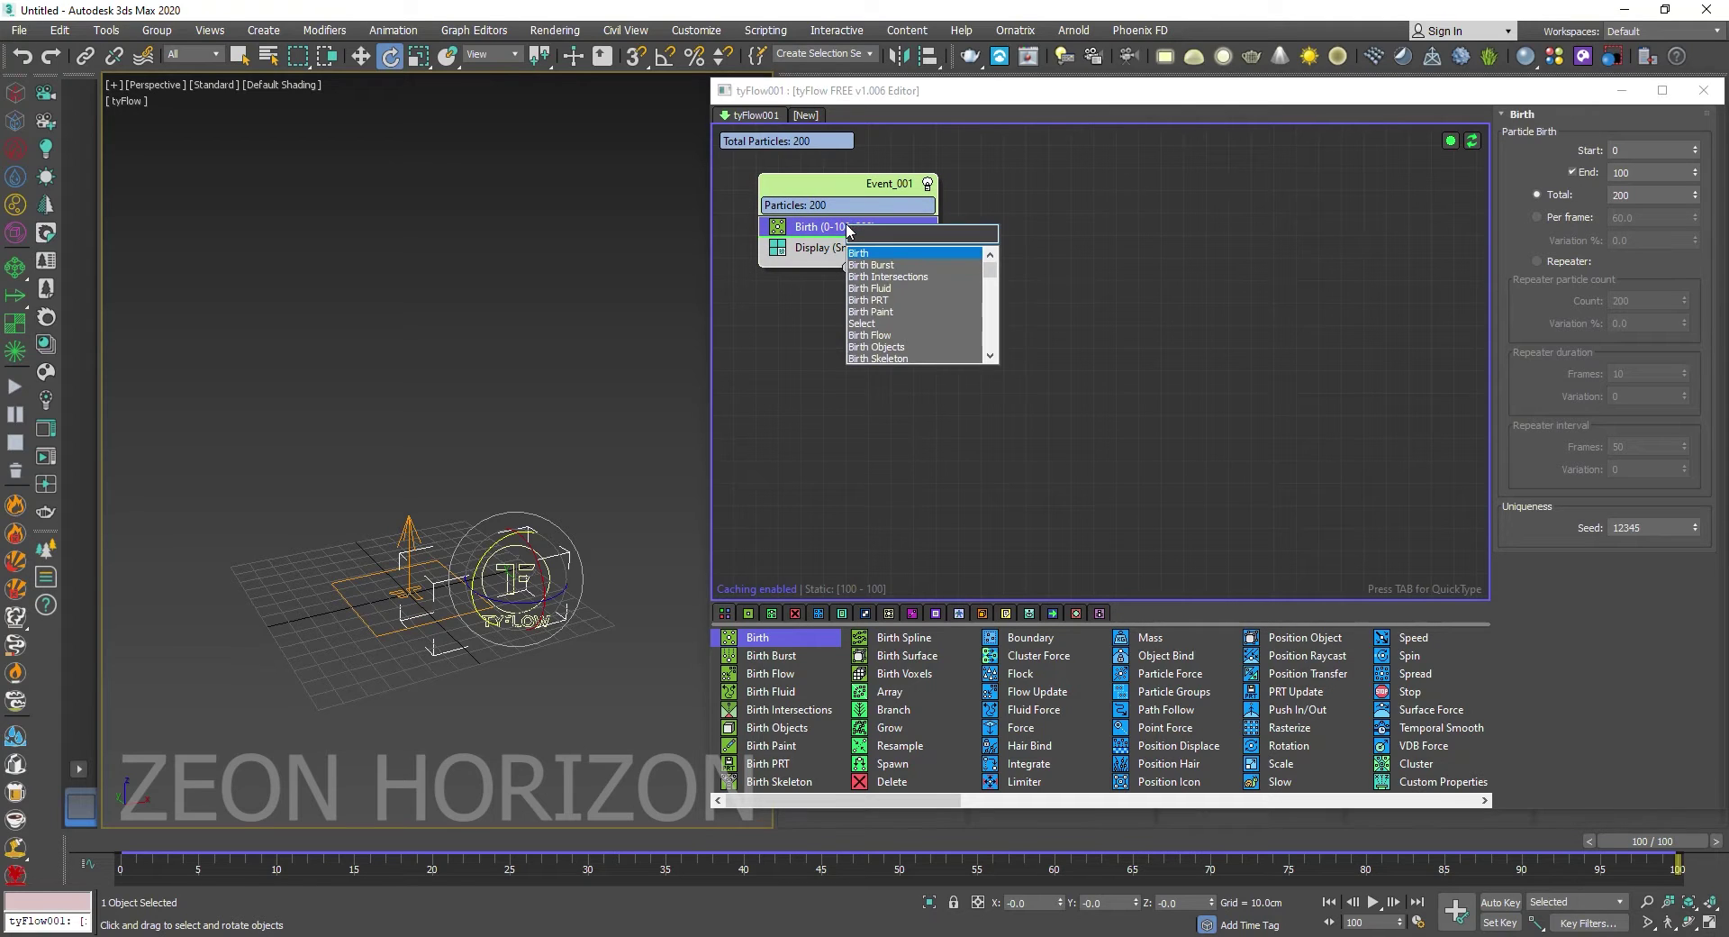
text(pod)
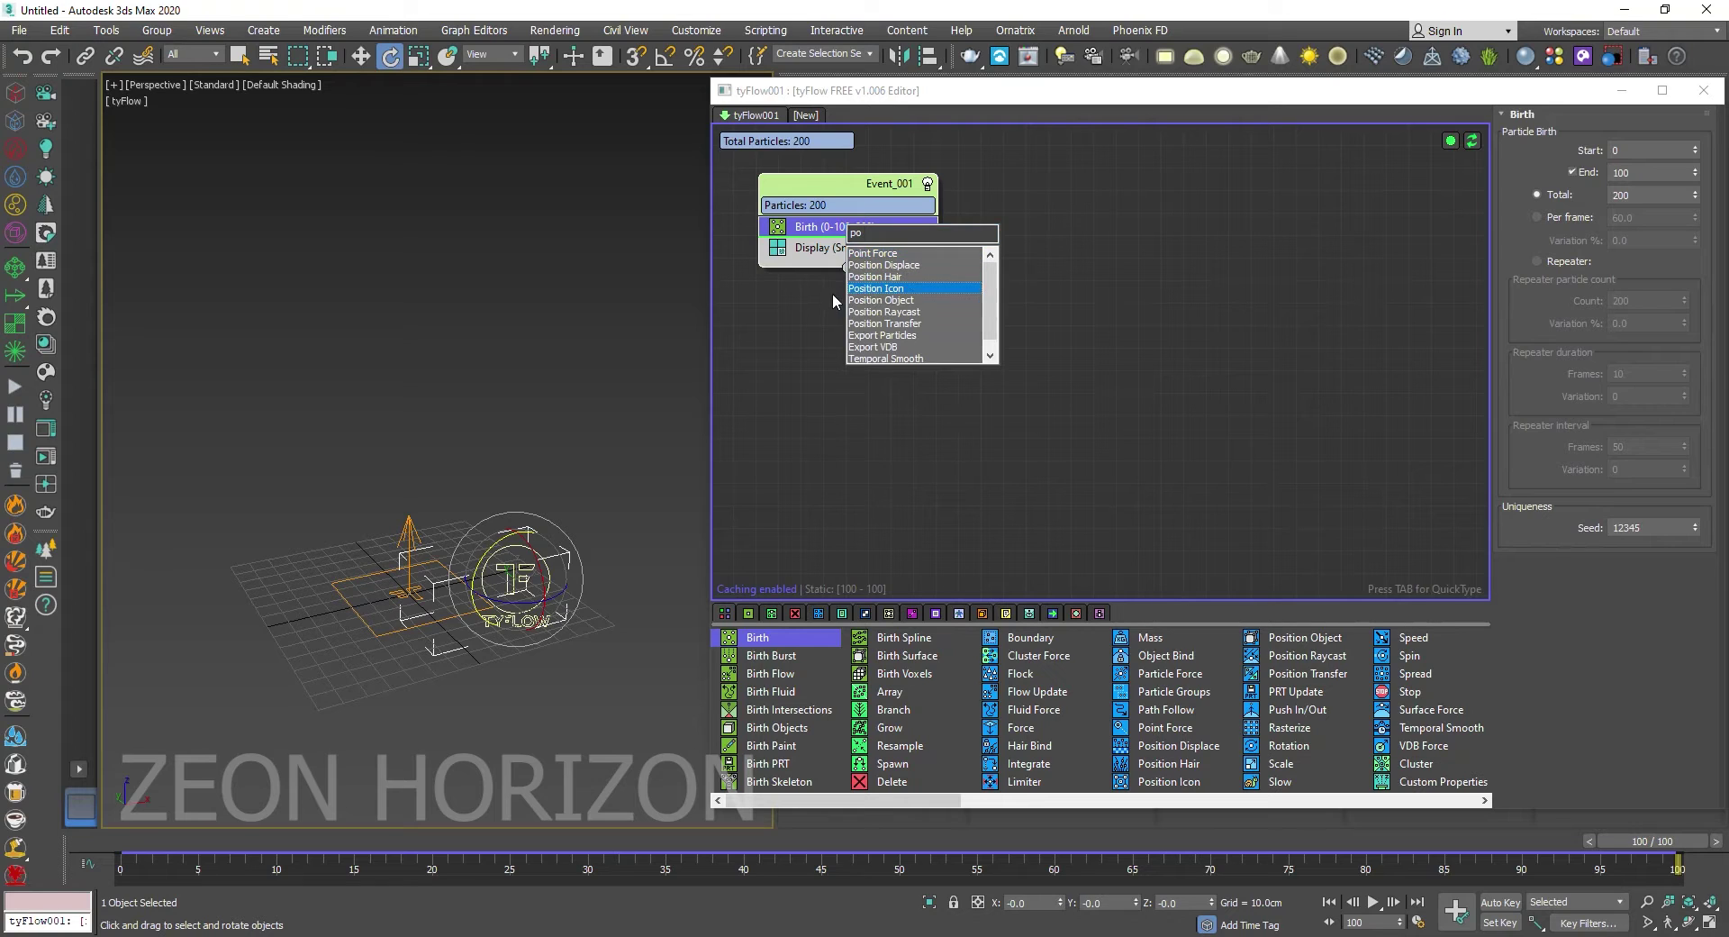
click(878, 288)
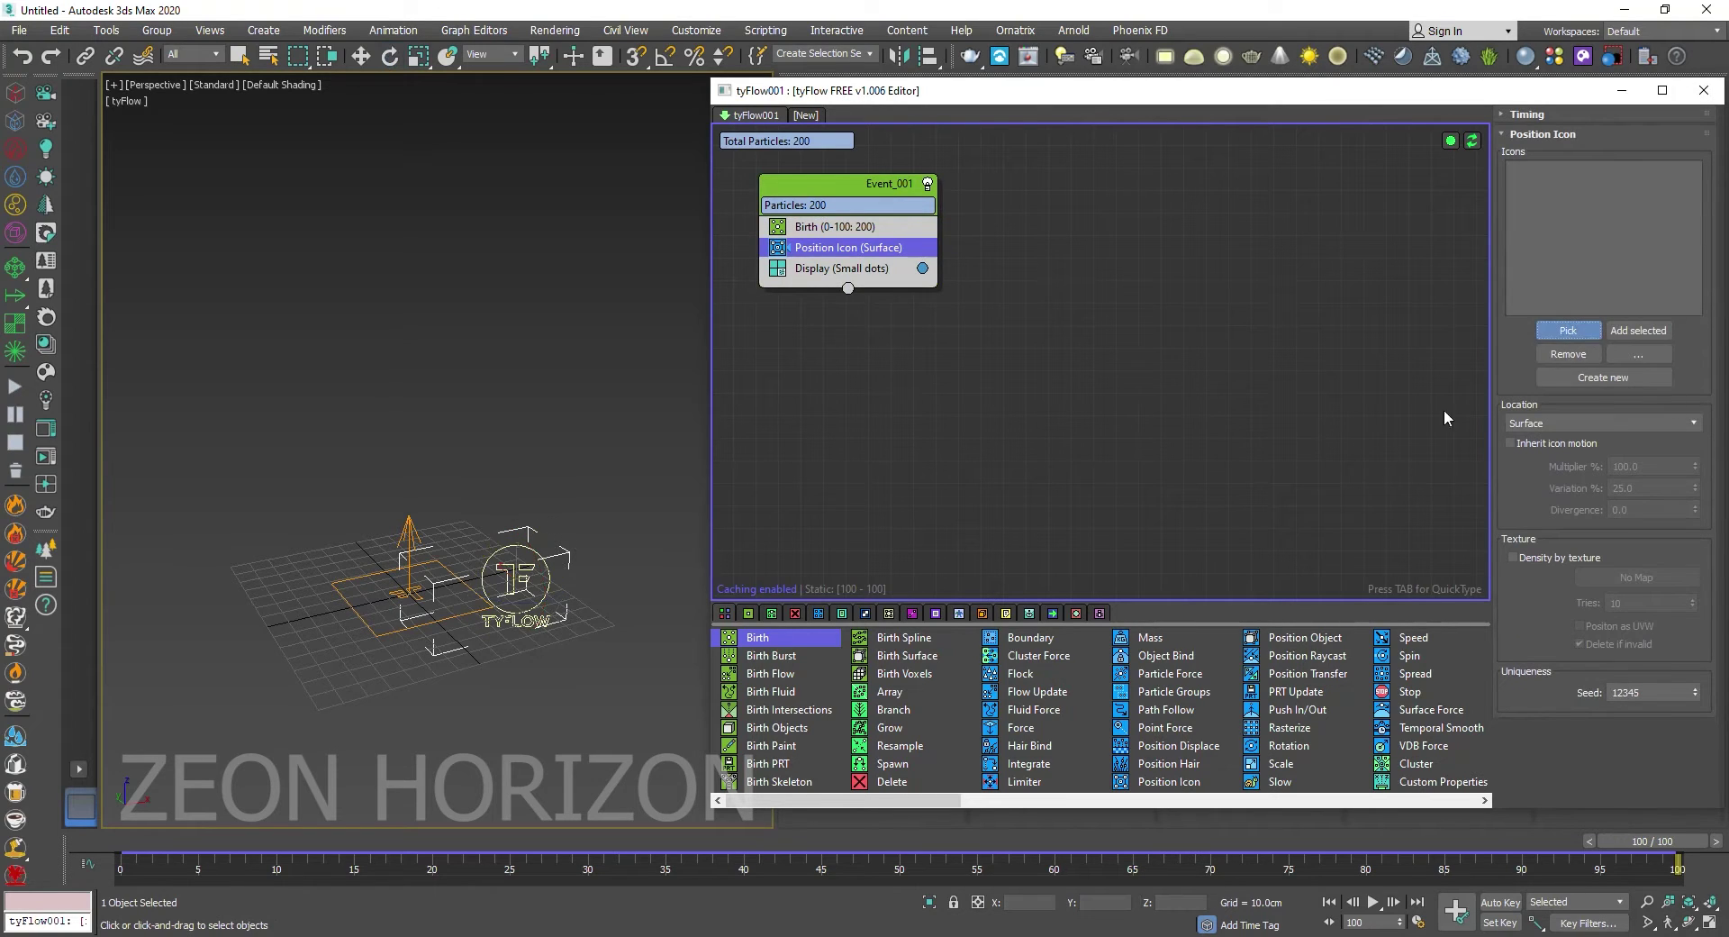
click(406, 595)
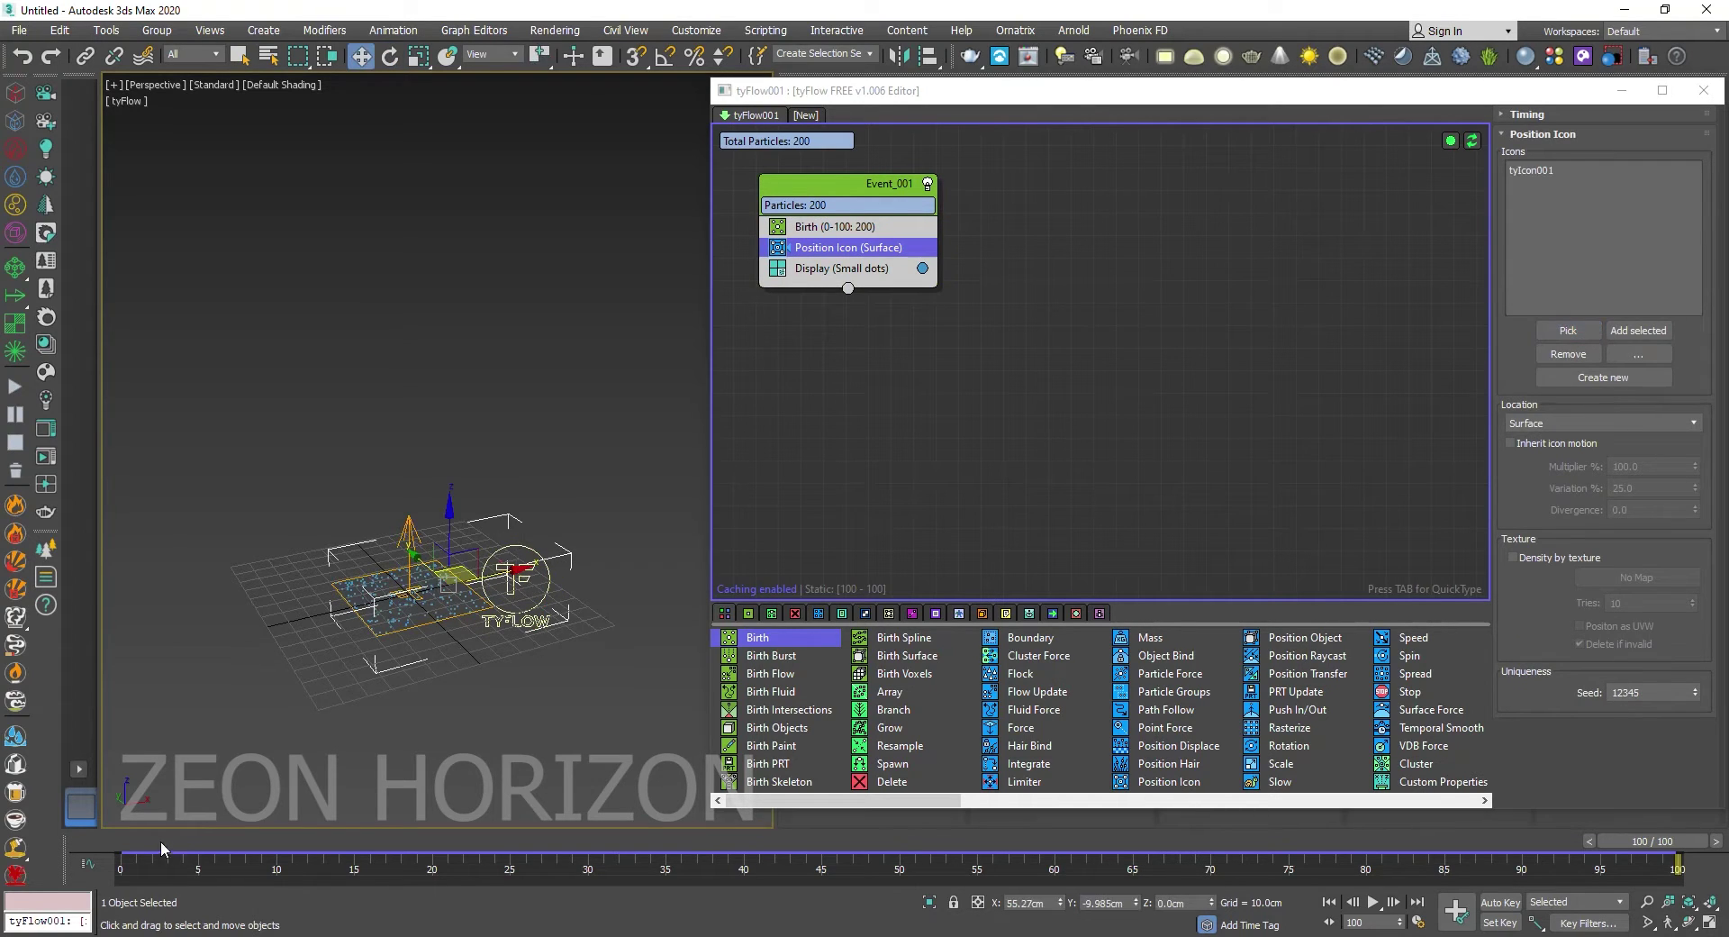
mouse_move(162, 849)
mouse_down()
mouse_move(897, 849)
mouse_move(152, 849)
mouse_up()
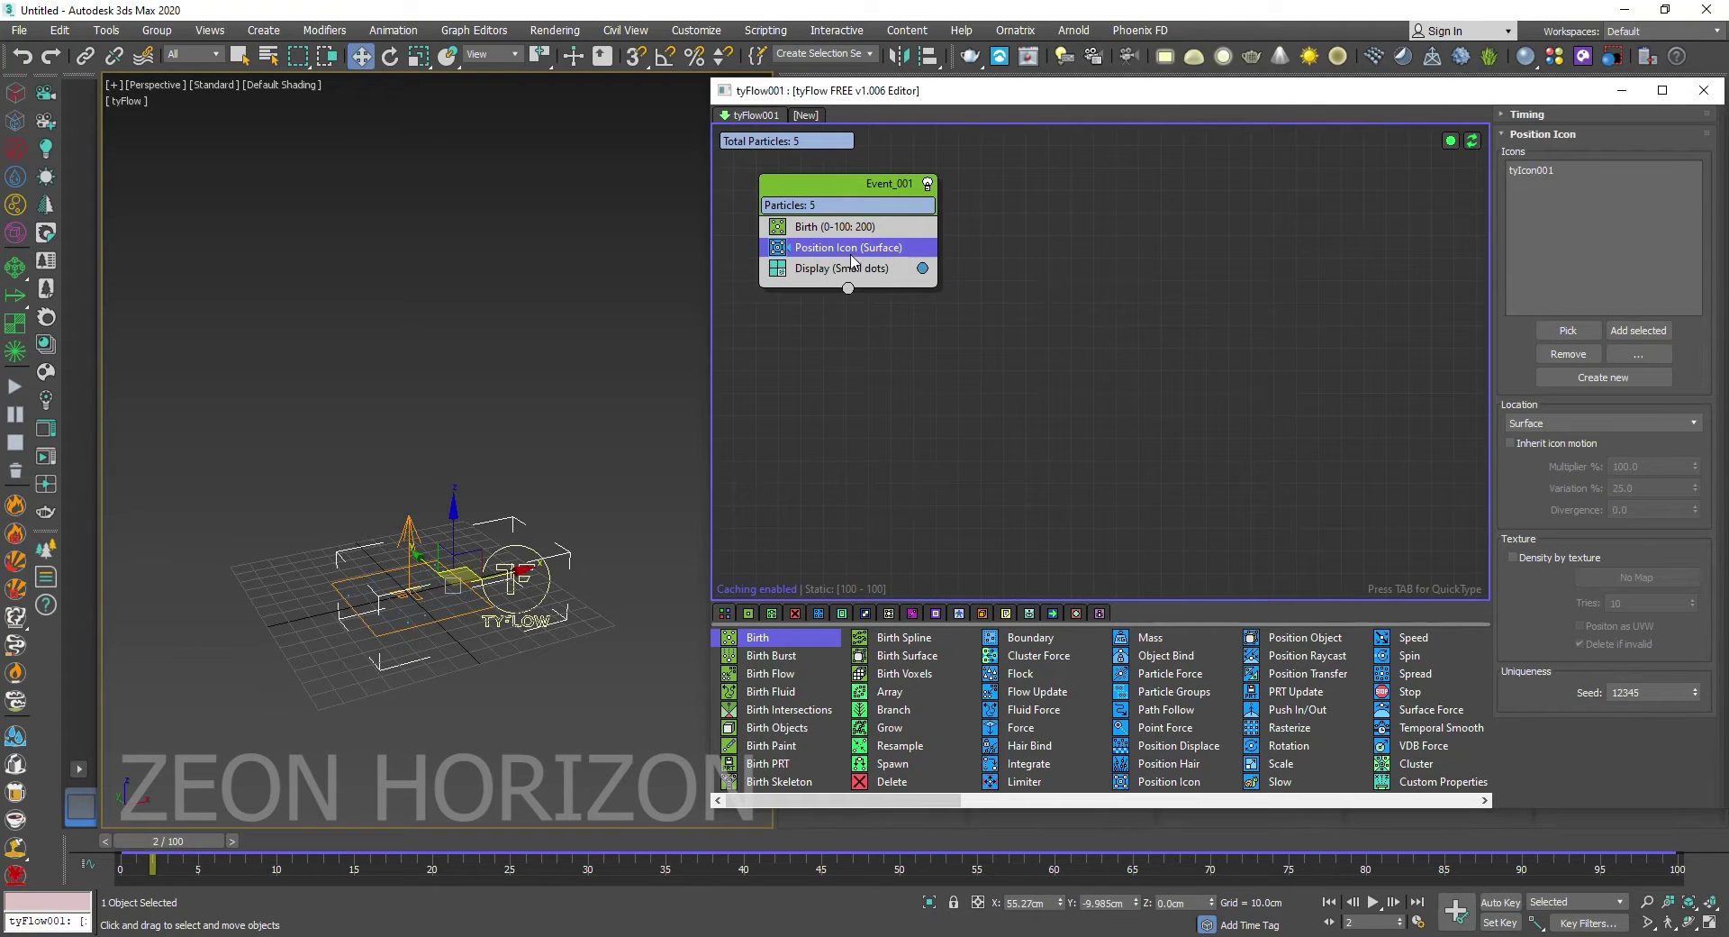
Step: Add a Speed operator below Position Icon and look through its settings
key(Tab)
text(spee)
click(883, 283)
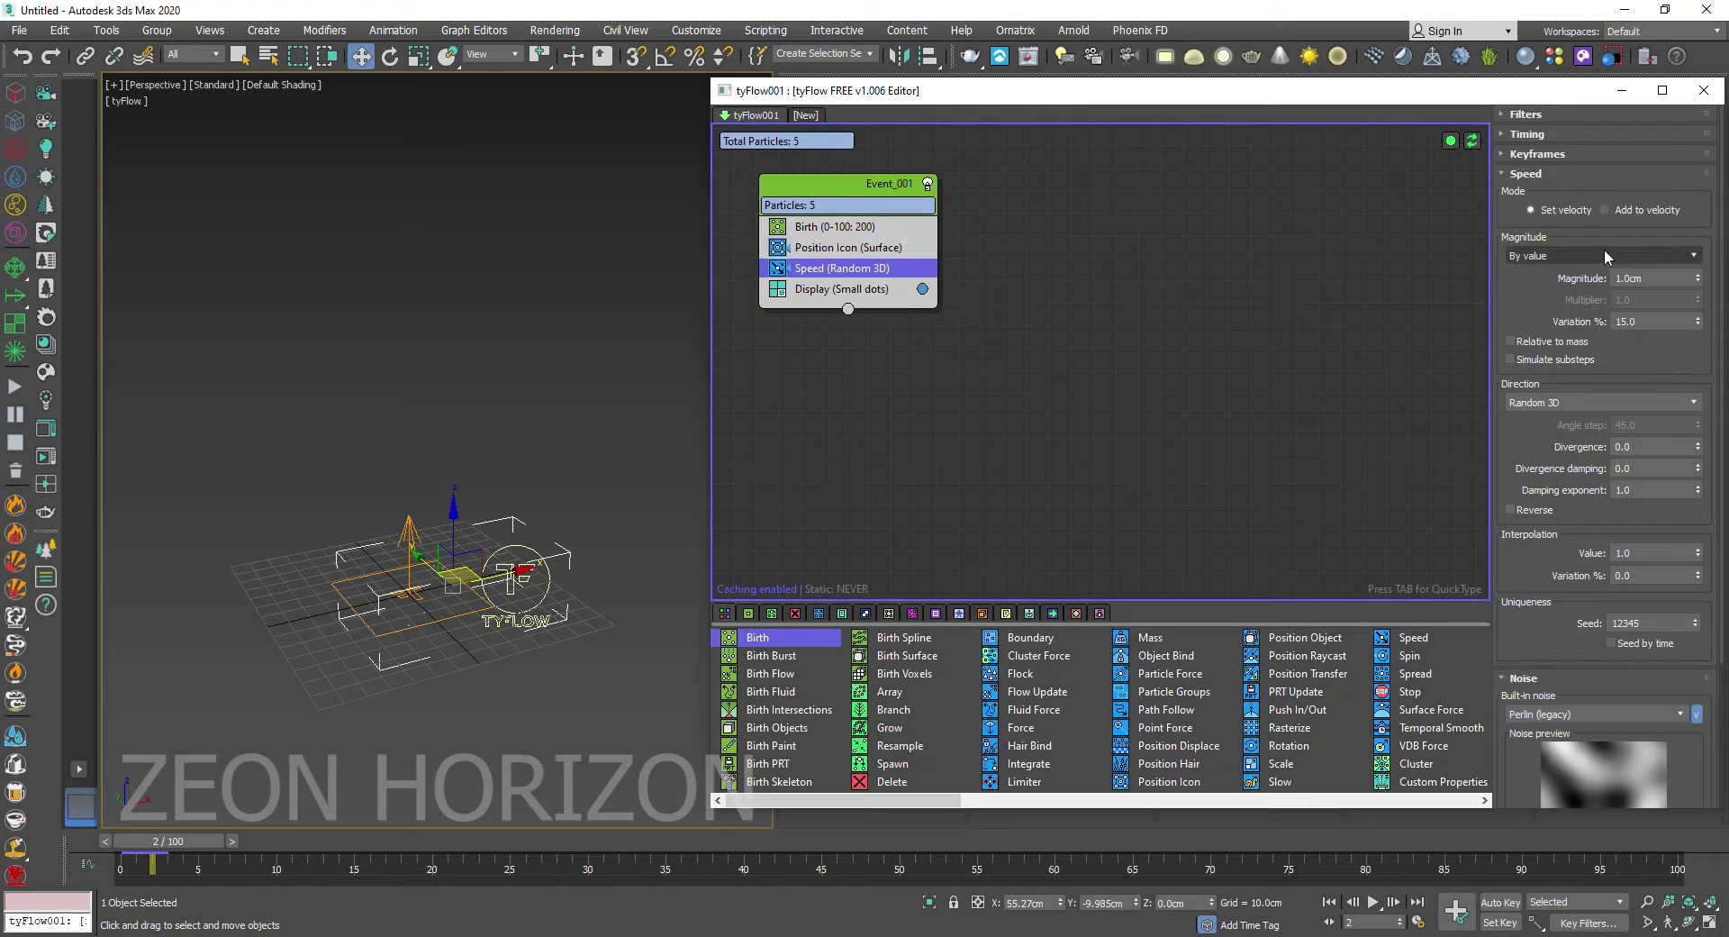
scroll(1525, 340, down, 3)
scroll(1528, 332, up, 3)
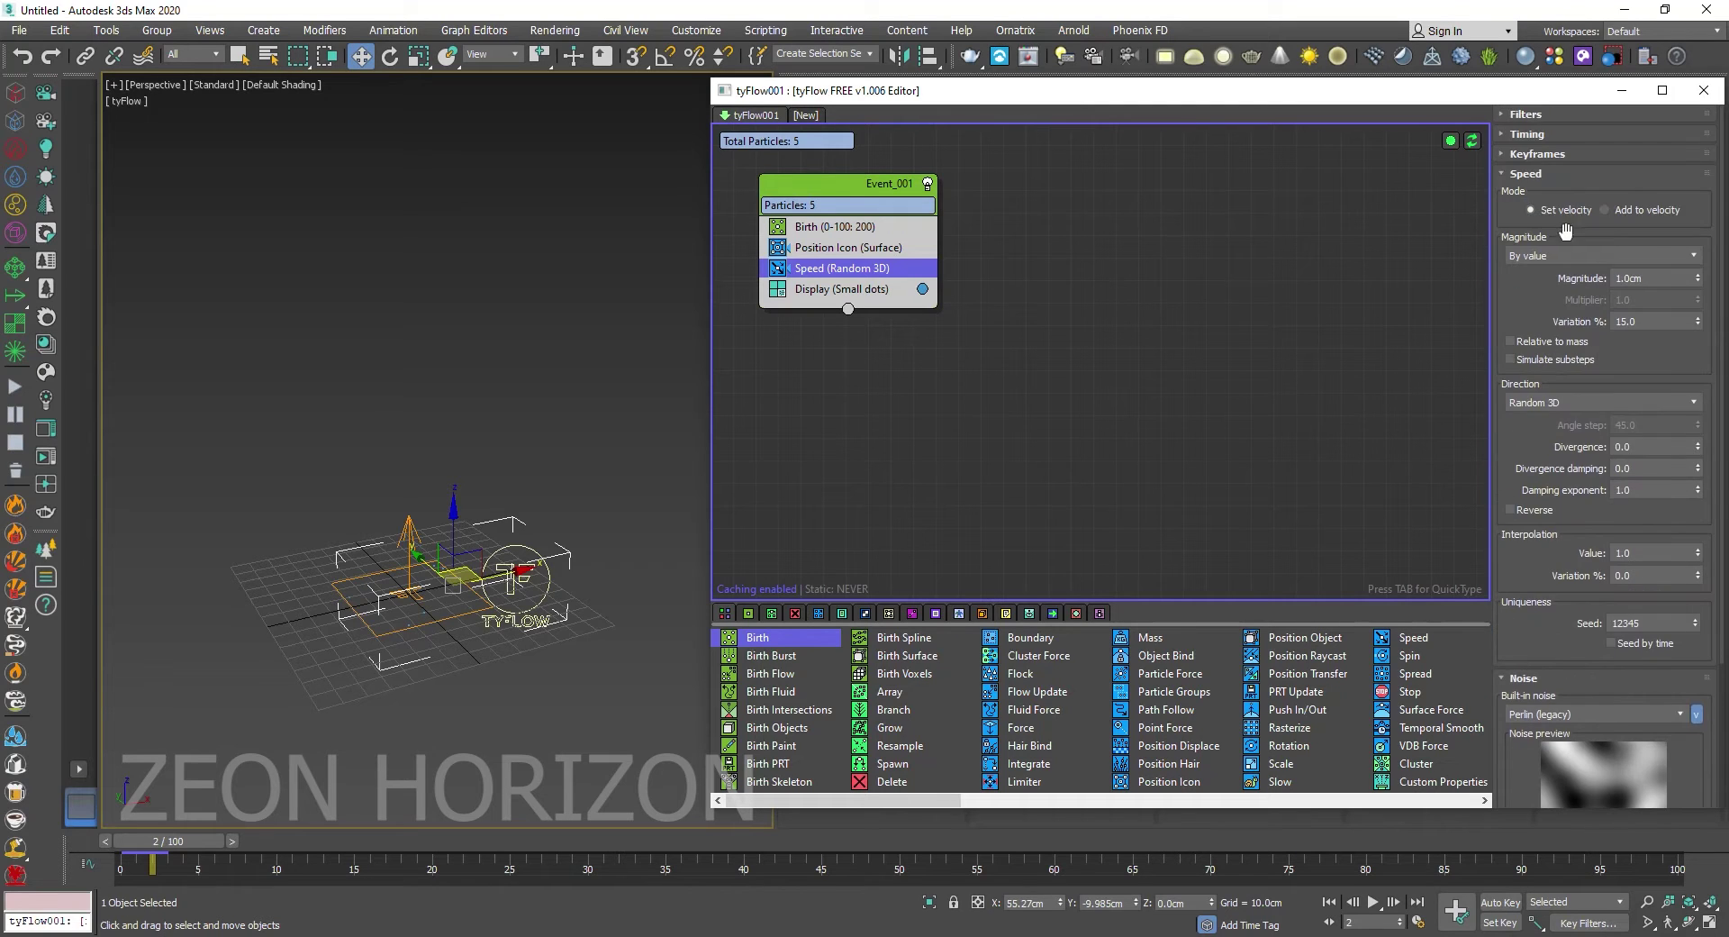
scroll(1562, 683, down, 2)
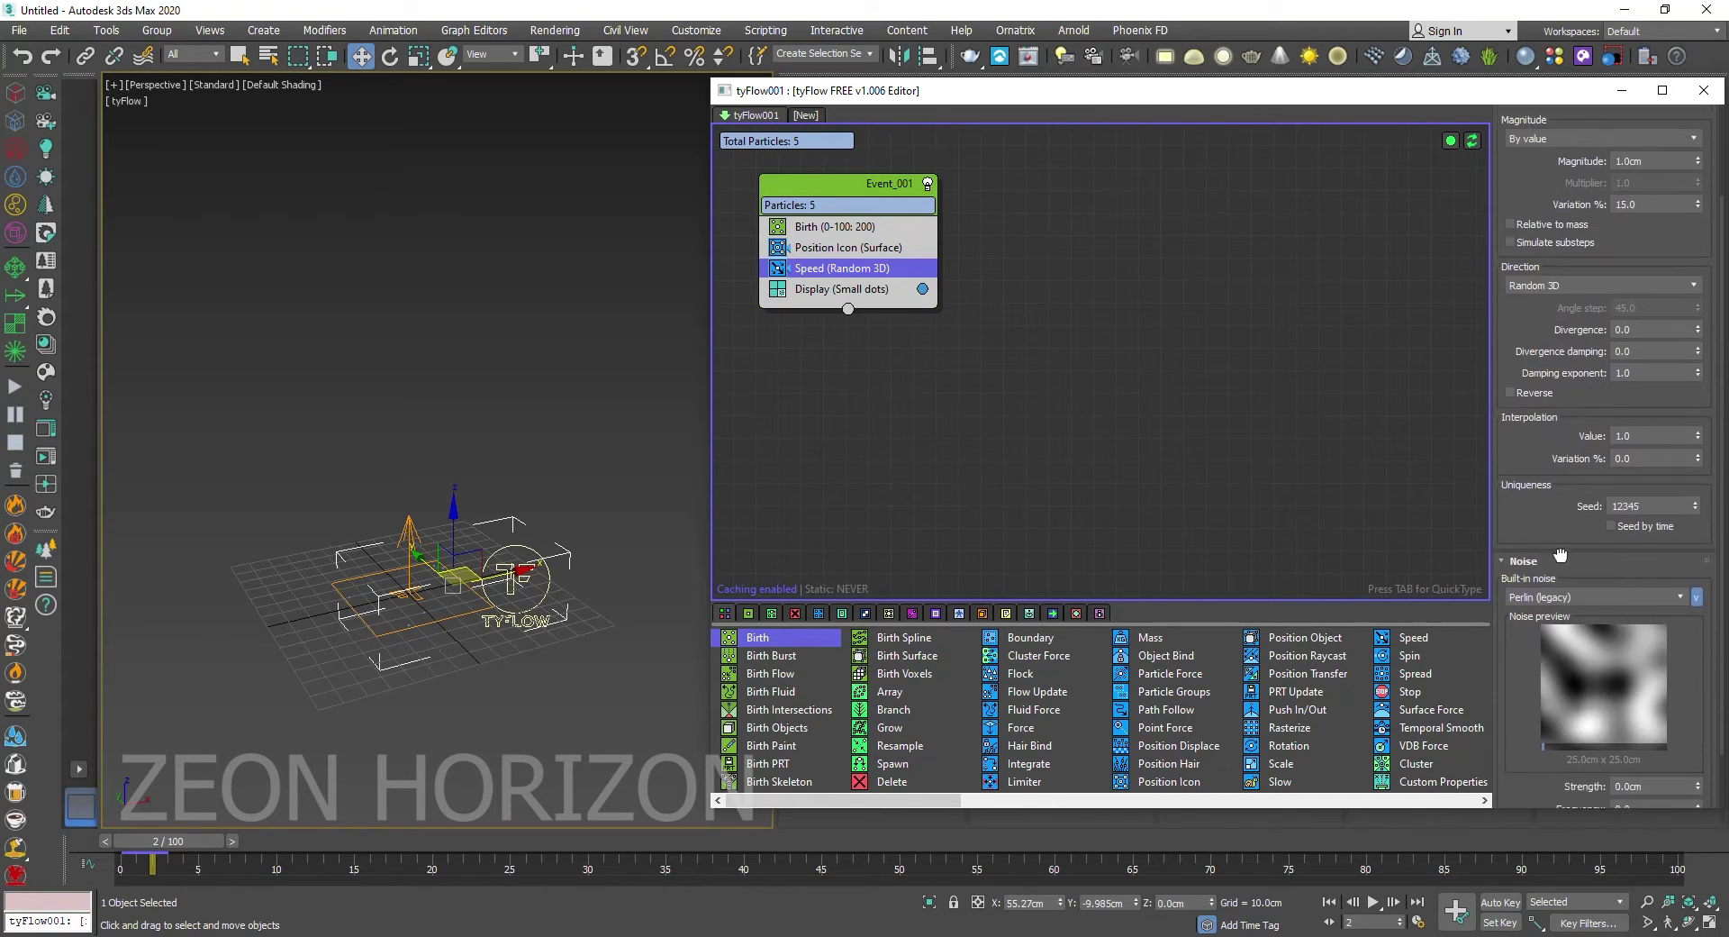
Step: Set the Speed direction to Along icon arrow, assign the tyIcon to it, and return to frame 0
click(1563, 289)
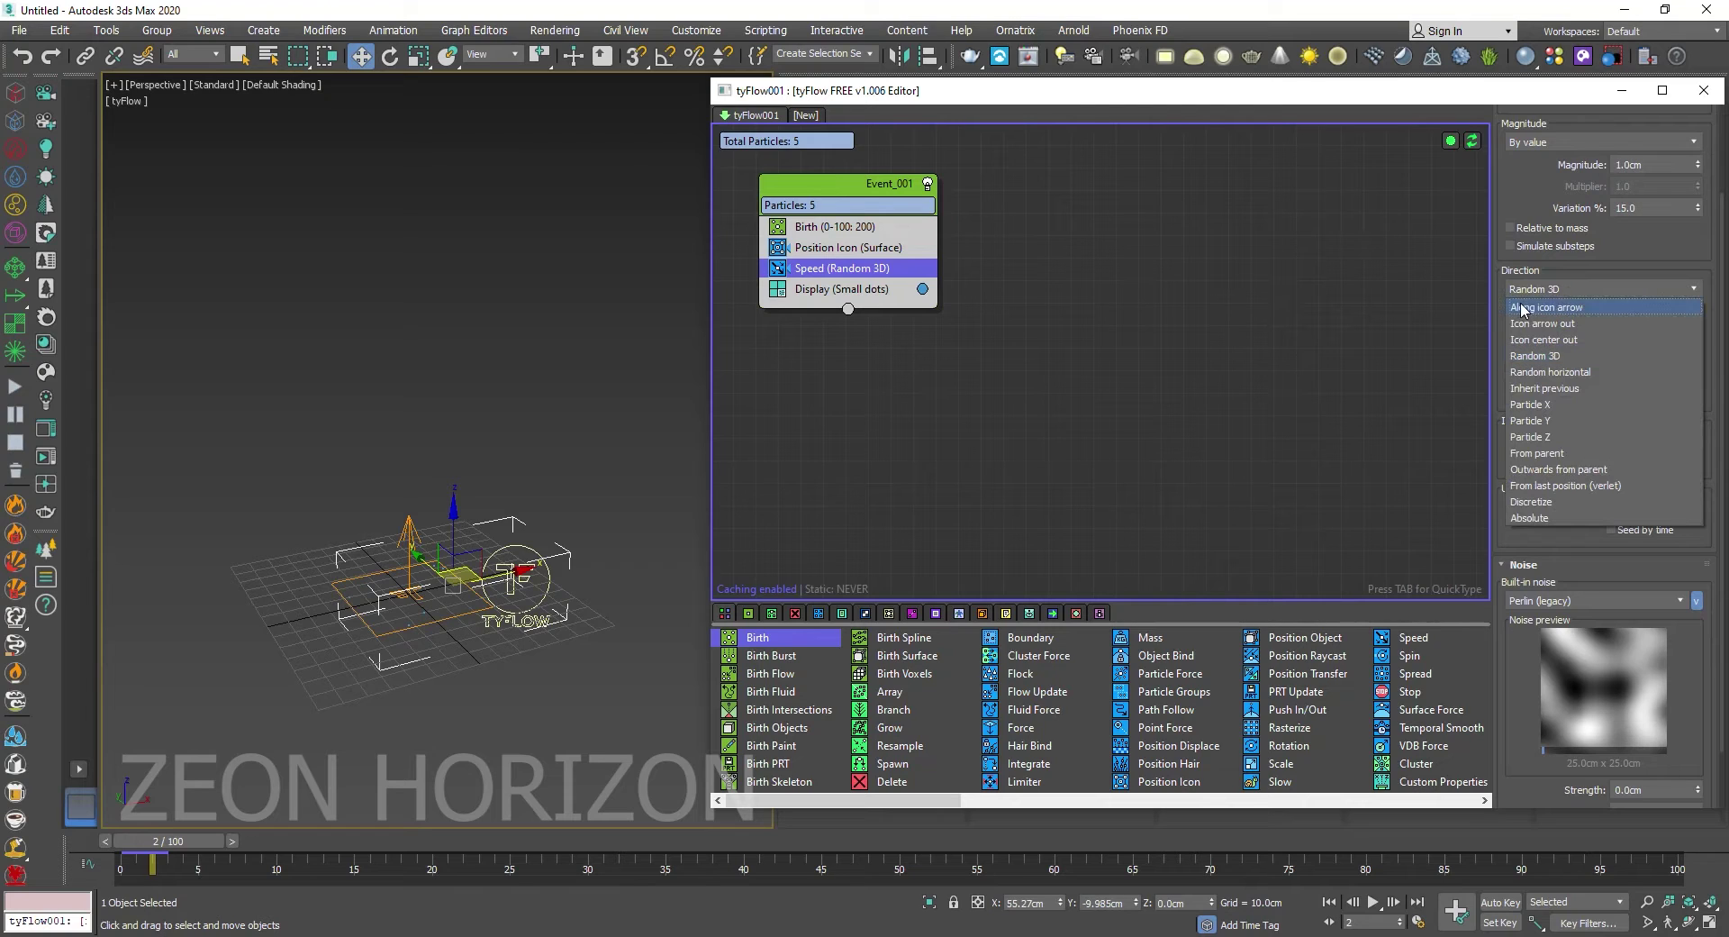
click(1598, 309)
click(1568, 599)
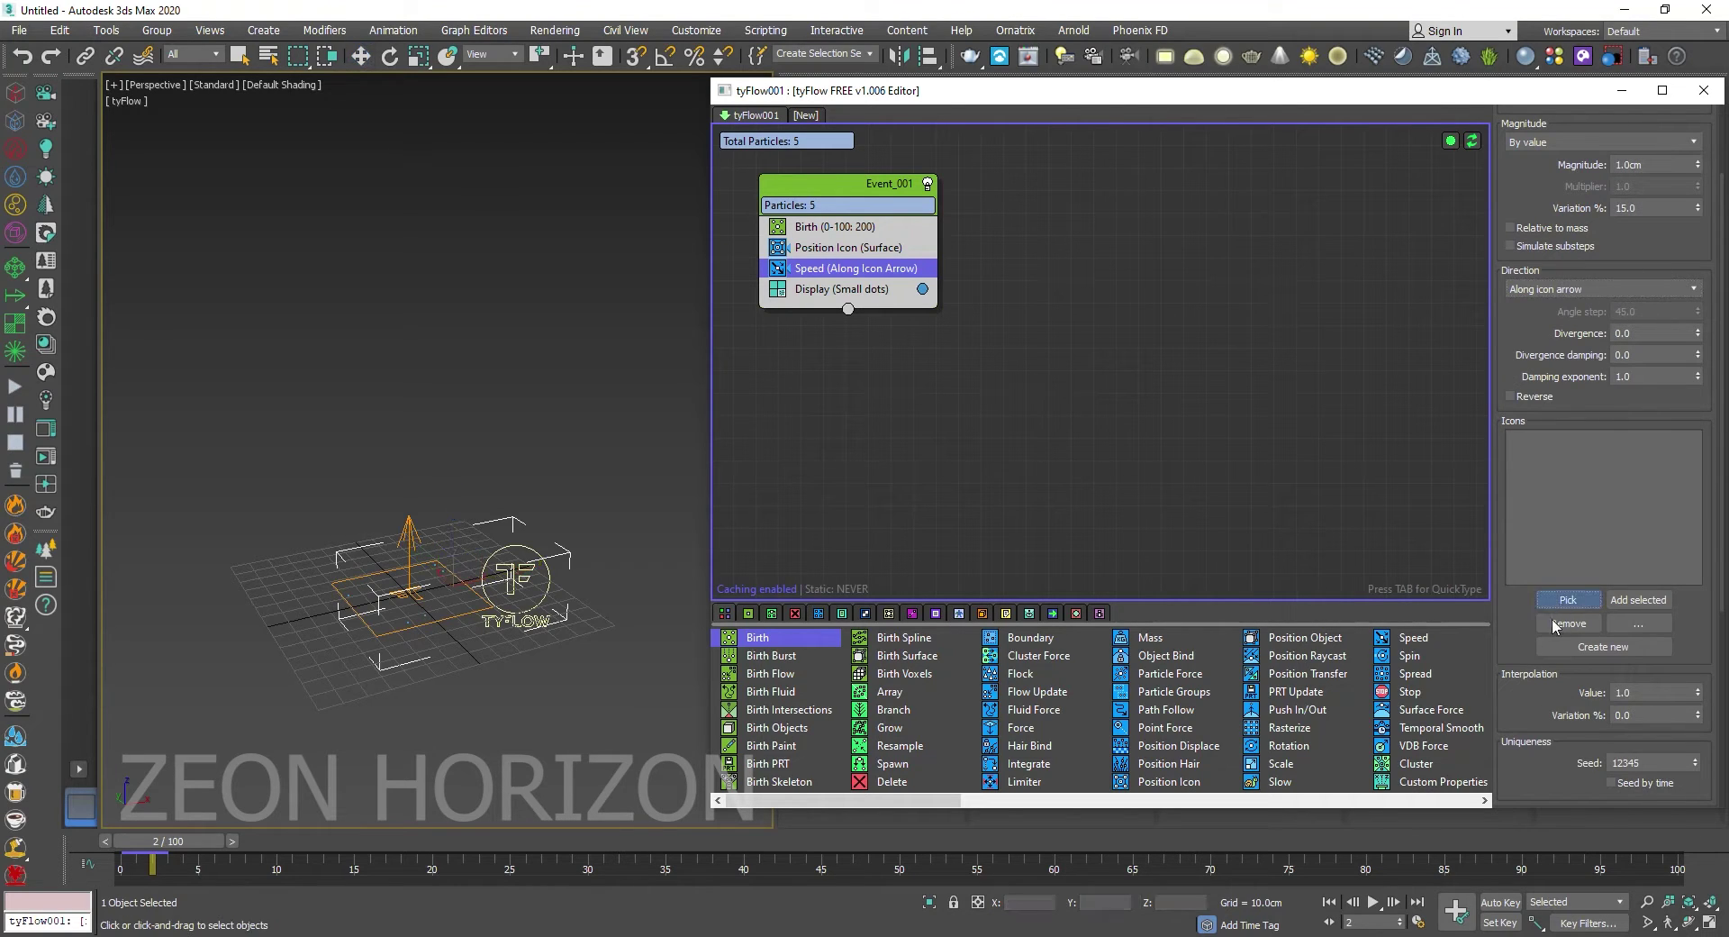
click(373, 618)
drag(141, 838, 117, 721)
Step: Add a Force operator to the event below Speed
key(Tab)
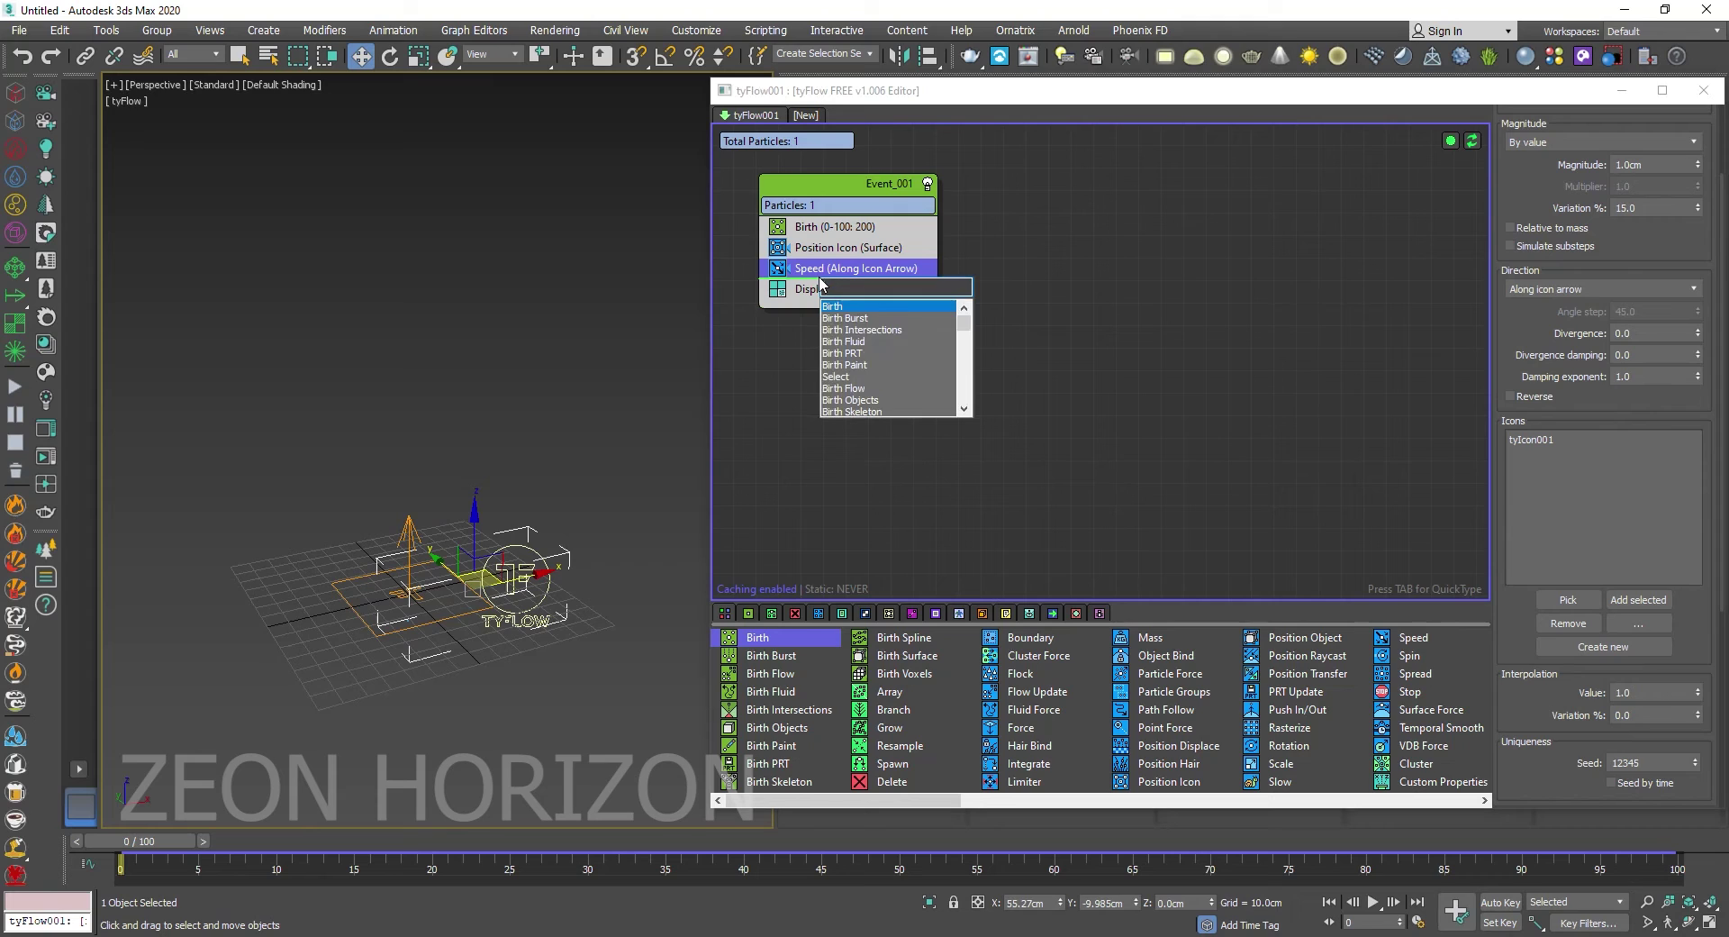
text(for)
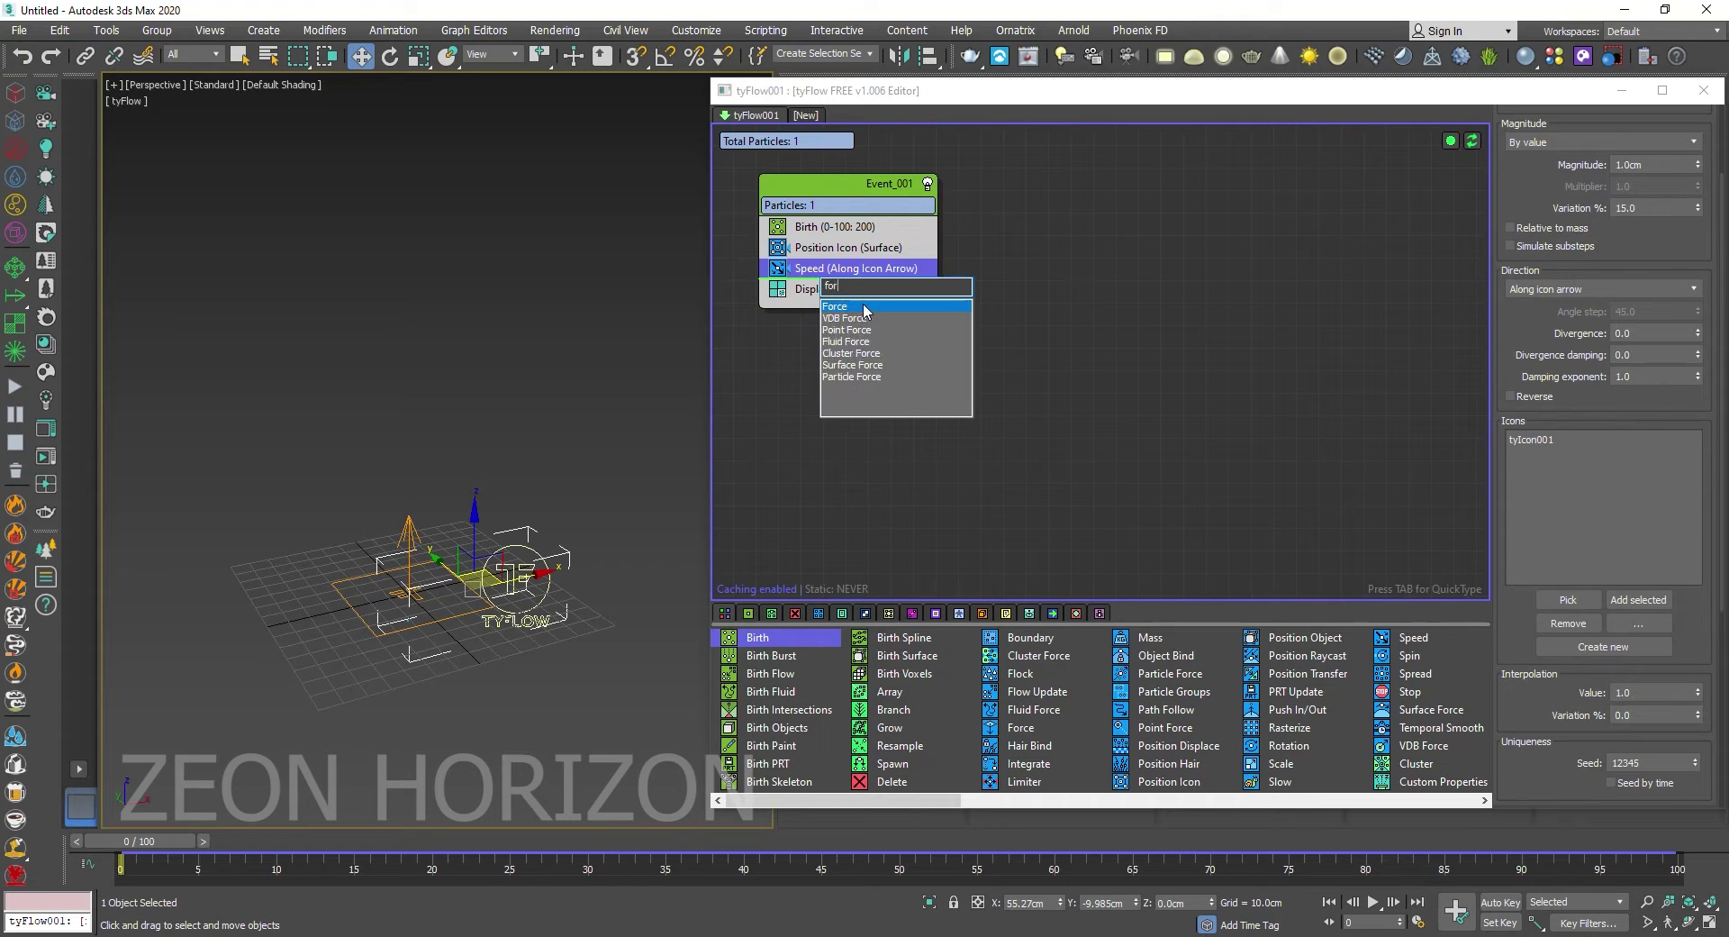
click(863, 307)
Step: Set the Speed operator's magnitude to 2.0 cm and scrub the timeline to frame 100 to preview the particles
click(850, 270)
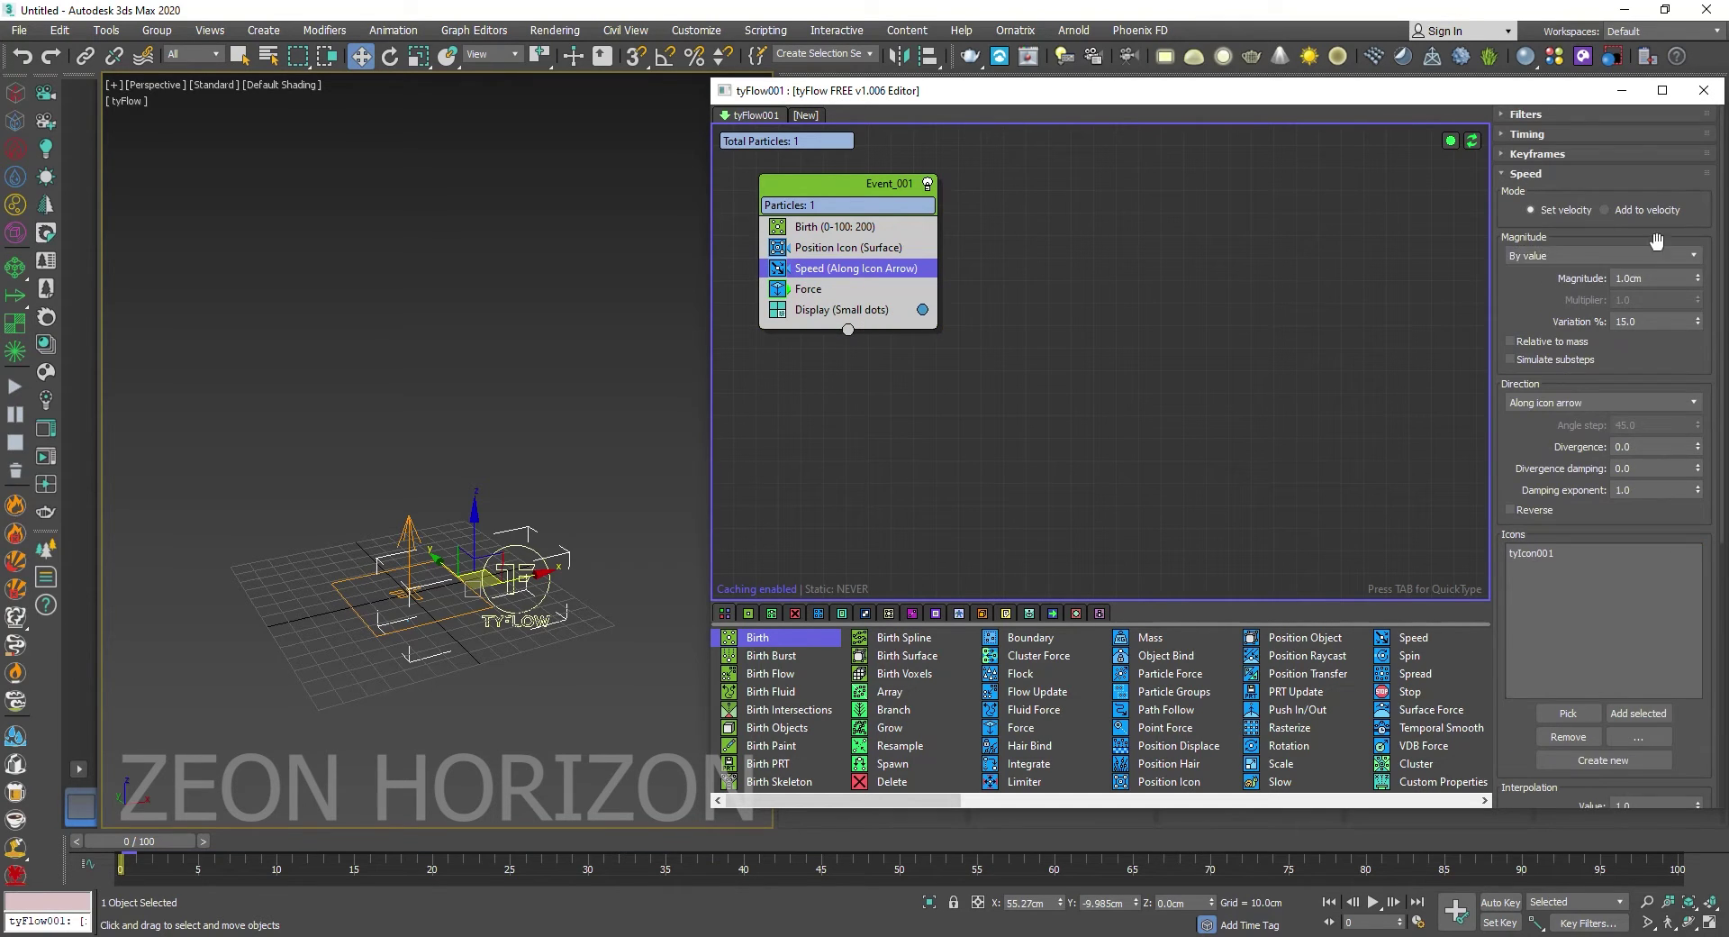
click(1619, 278)
key(Return)
drag(137, 842, 1666, 803)
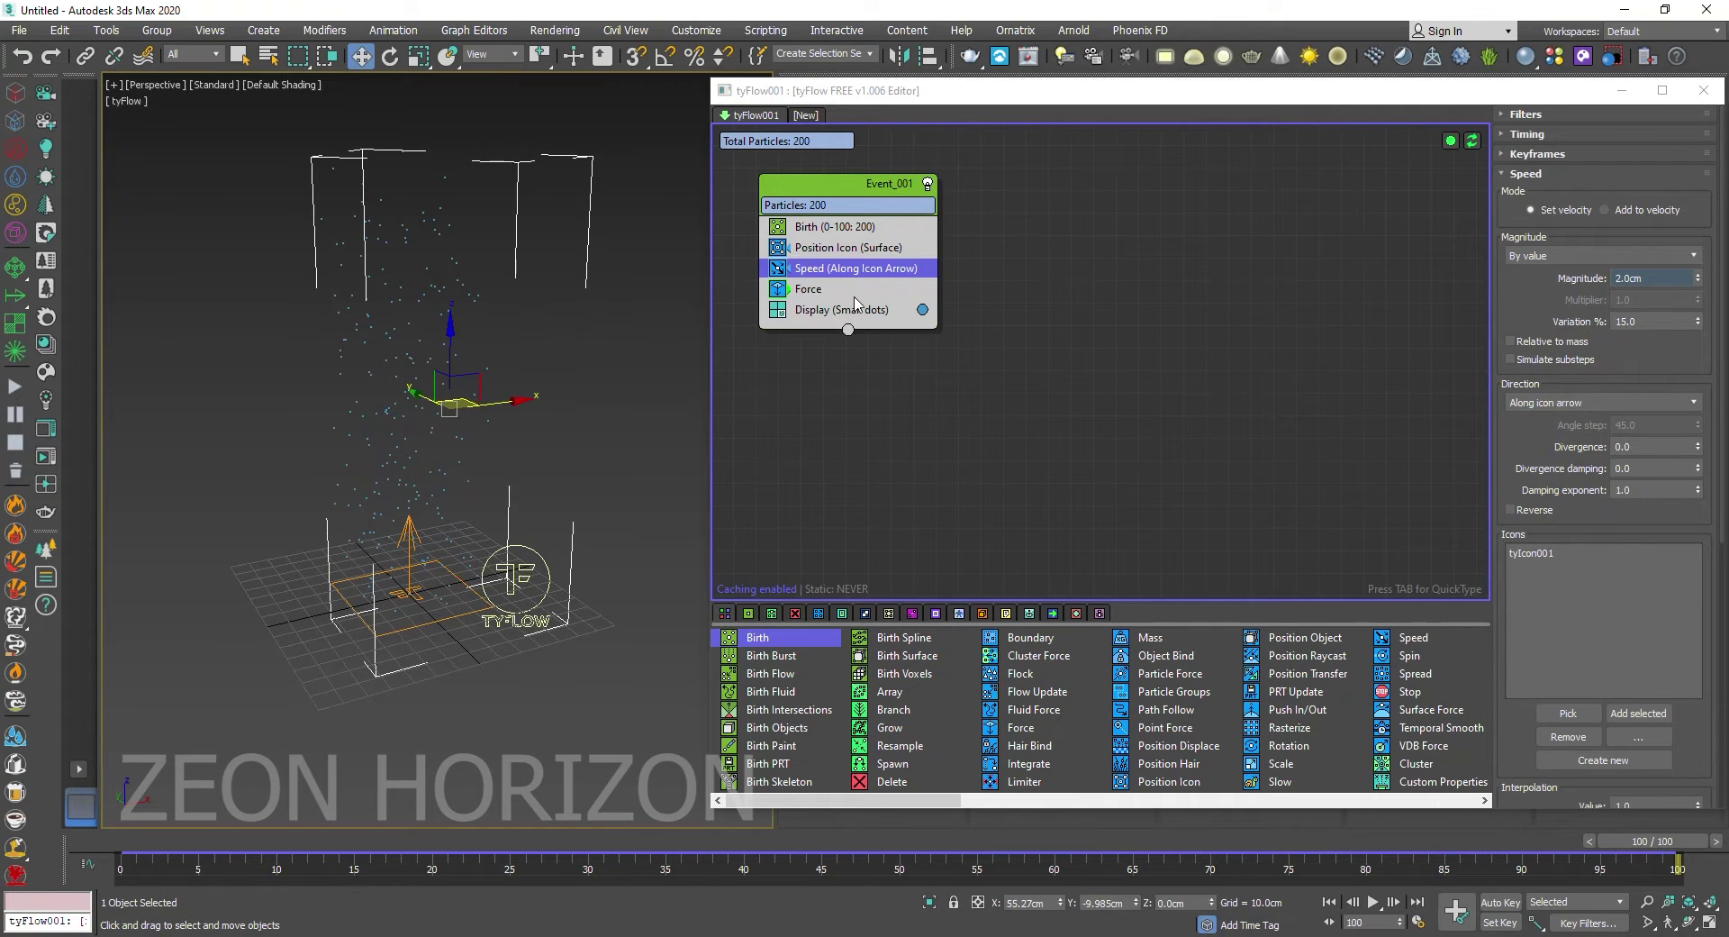
Step: Set the Force operator's built-in noise 1 to Turbulence (legacy) with strength 0.1 cm and preview it over the timeline
click(855, 290)
scroll(1553, 477, down, 5)
click(1553, 476)
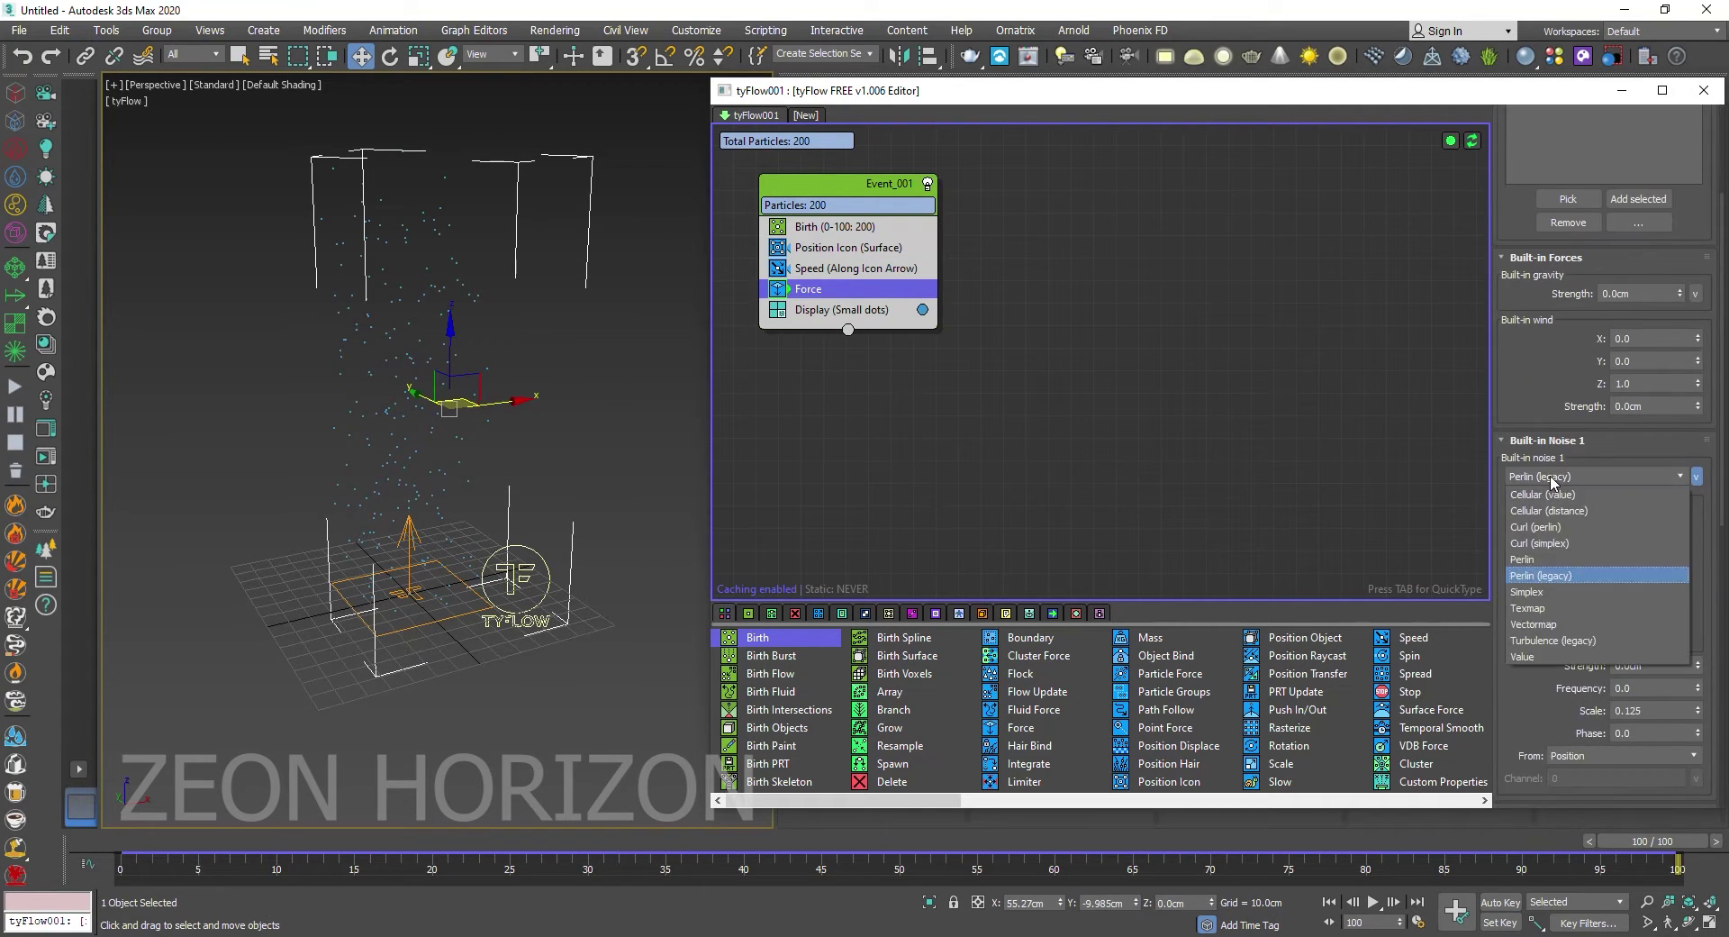
click(1551, 640)
scroll(1637, 559, down, 3)
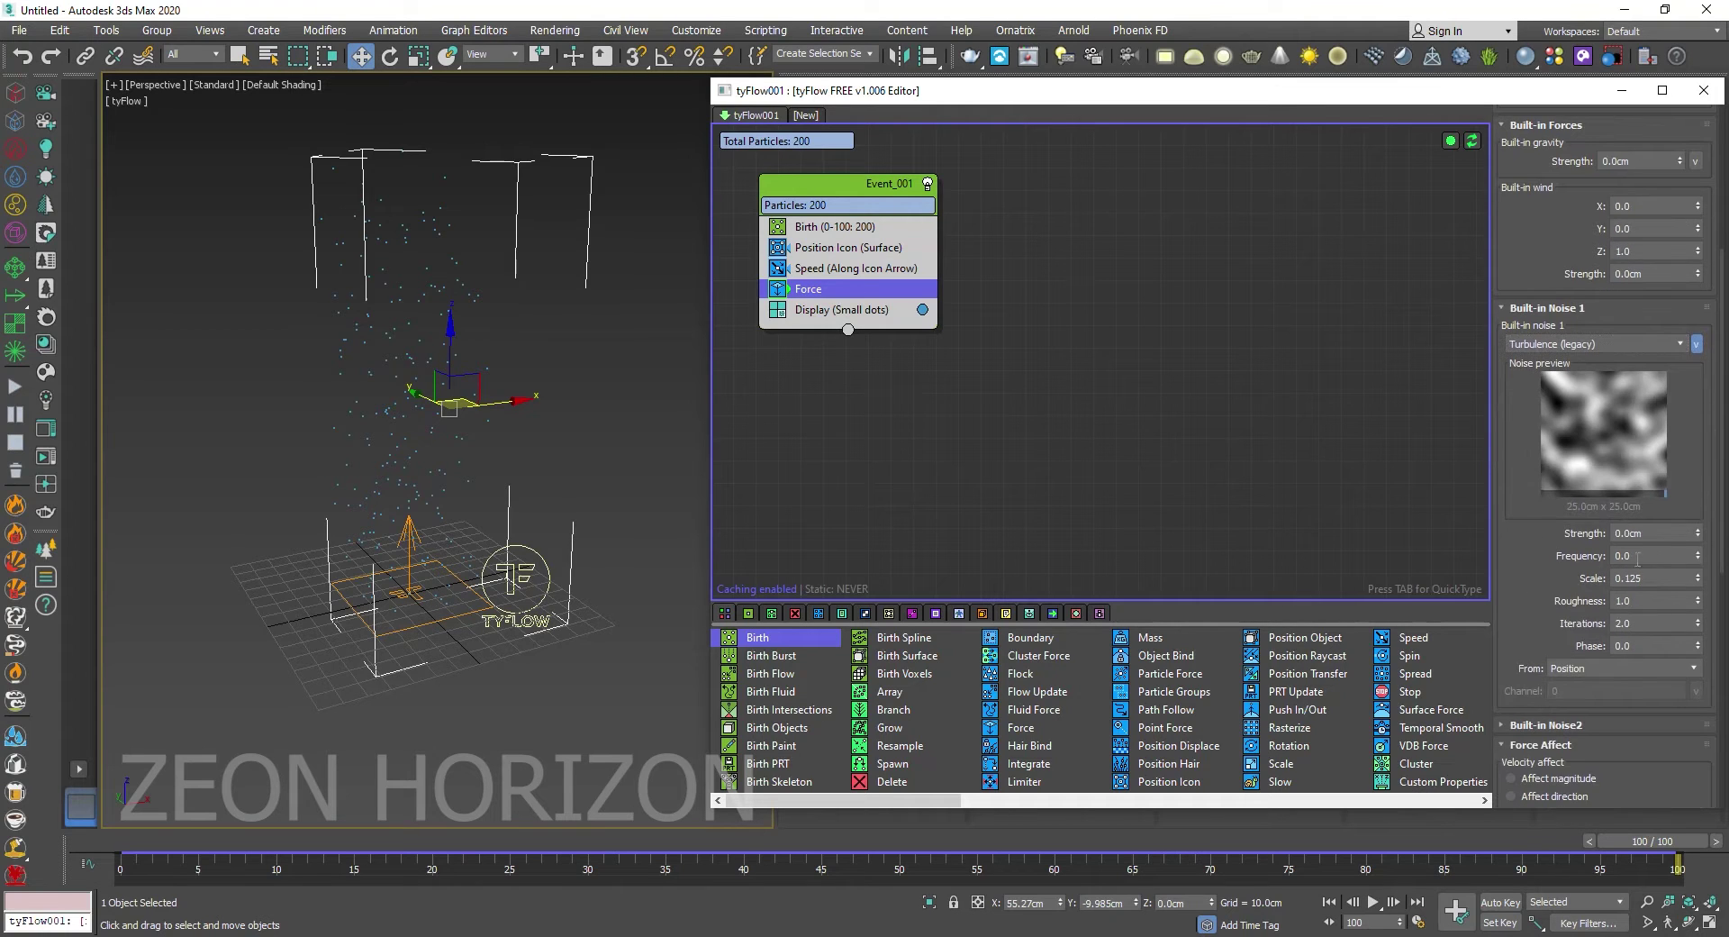
click(1627, 532)
key(Return)
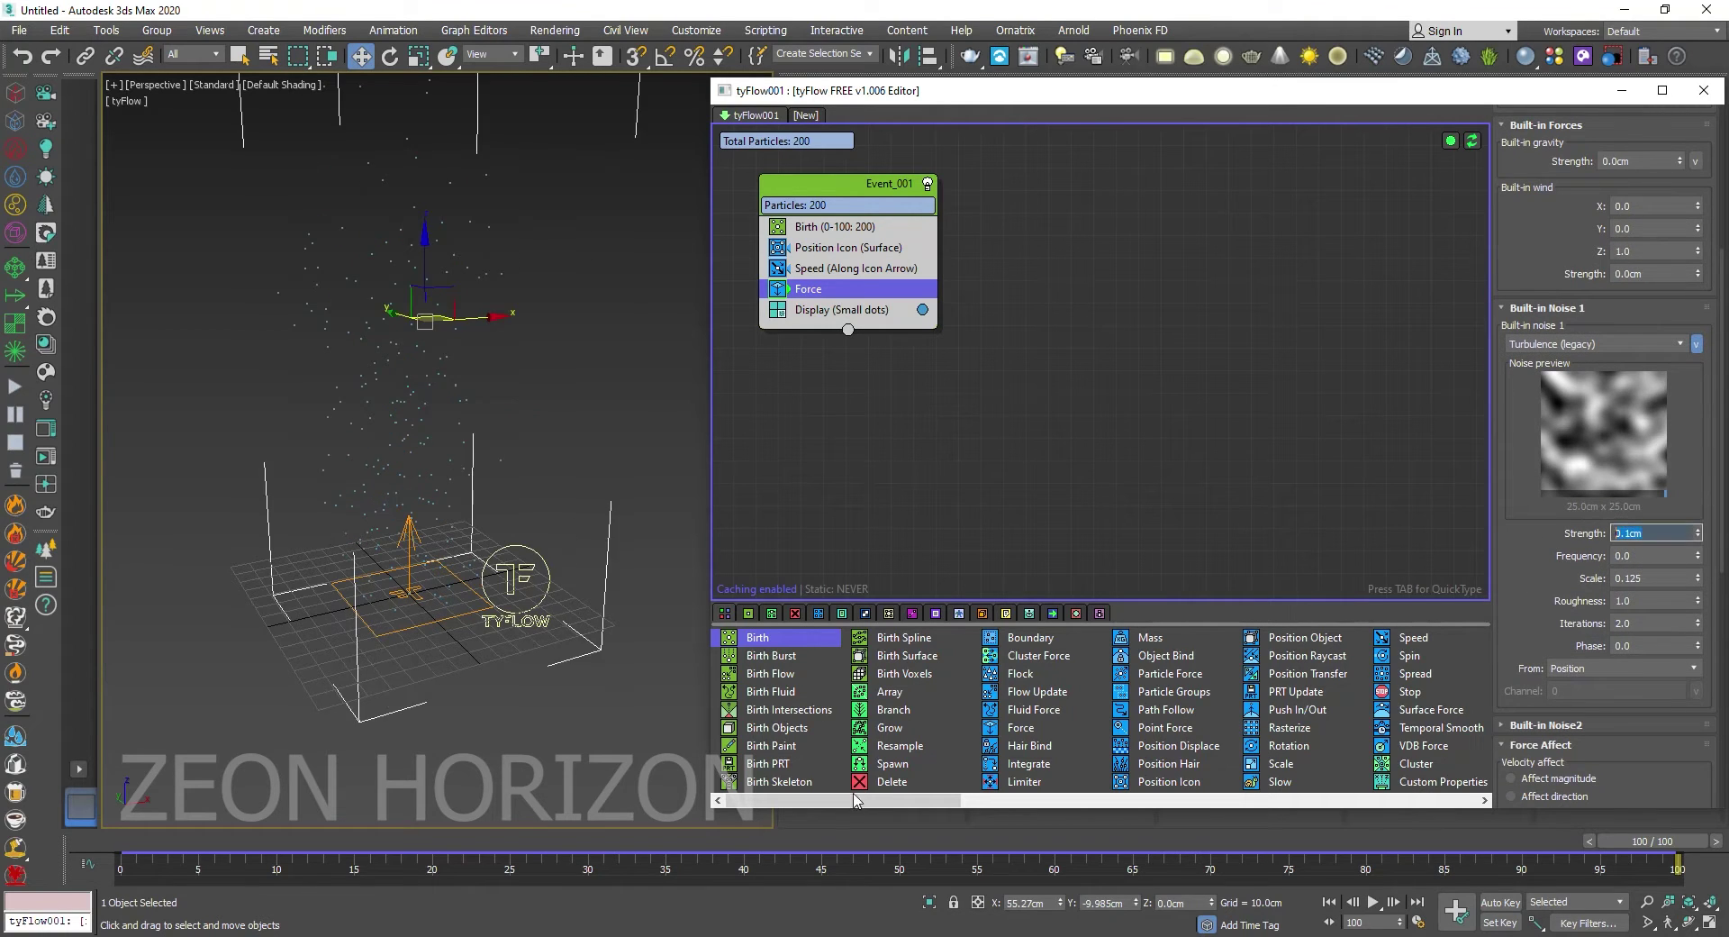
drag(154, 858, 1677, 843)
key(w)
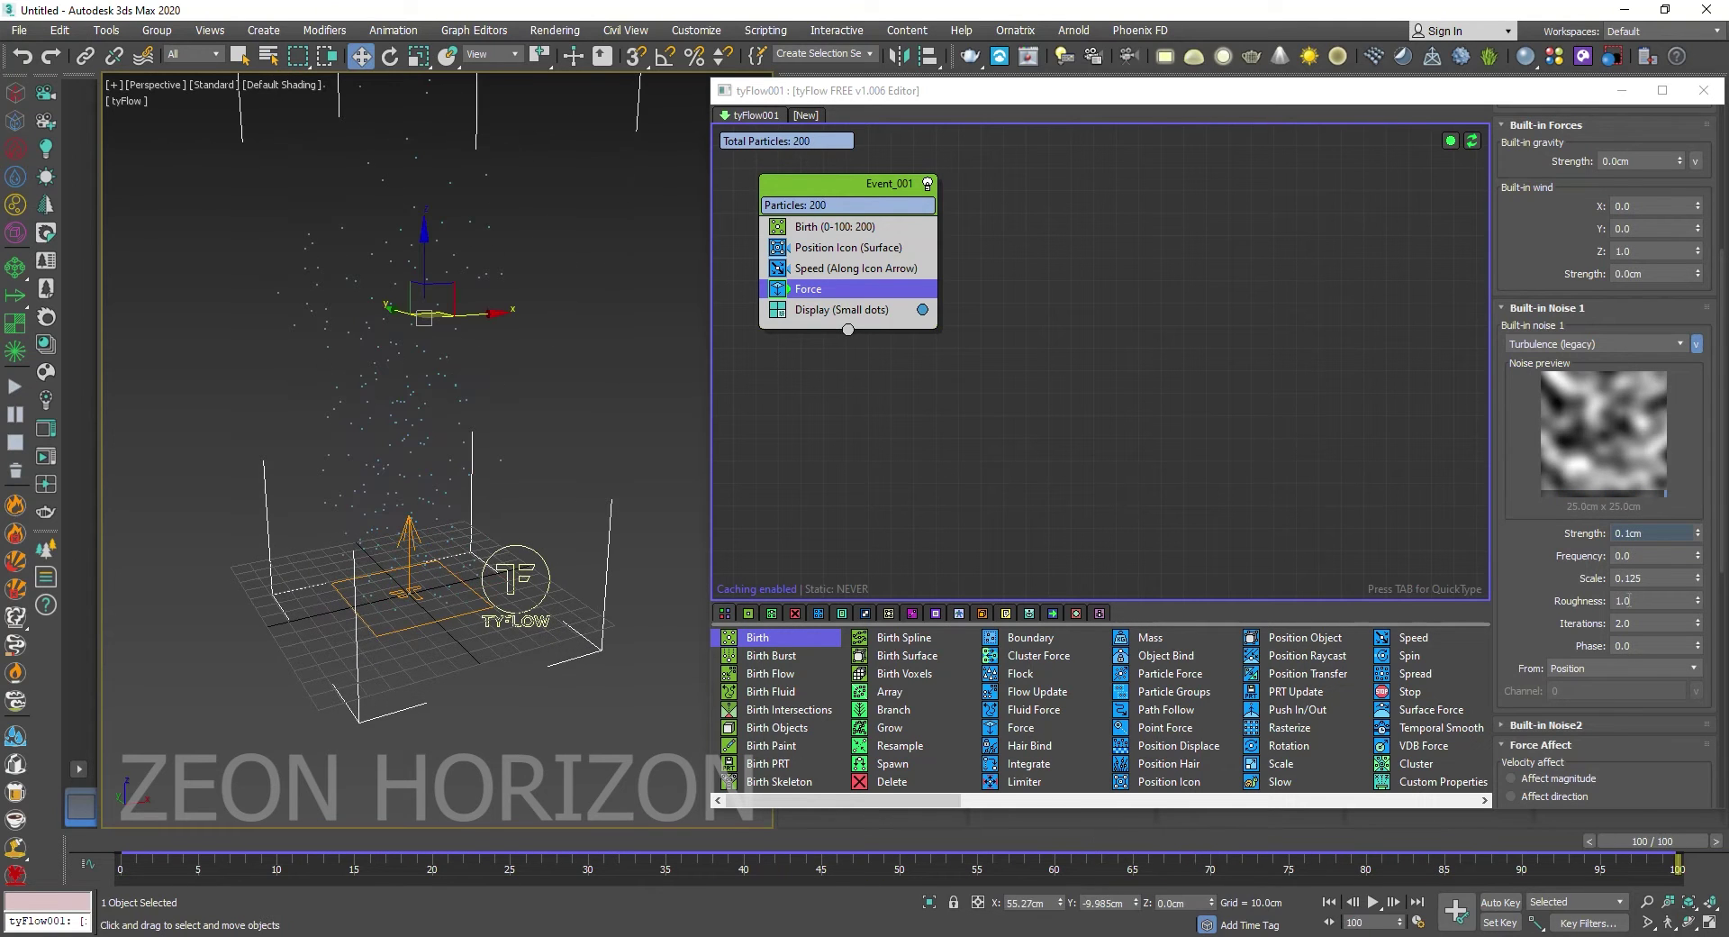
Step: Set the Force operator's turbulence scale to 0.5 and scrub the timeline to preview the particle motion
click(1648, 577)
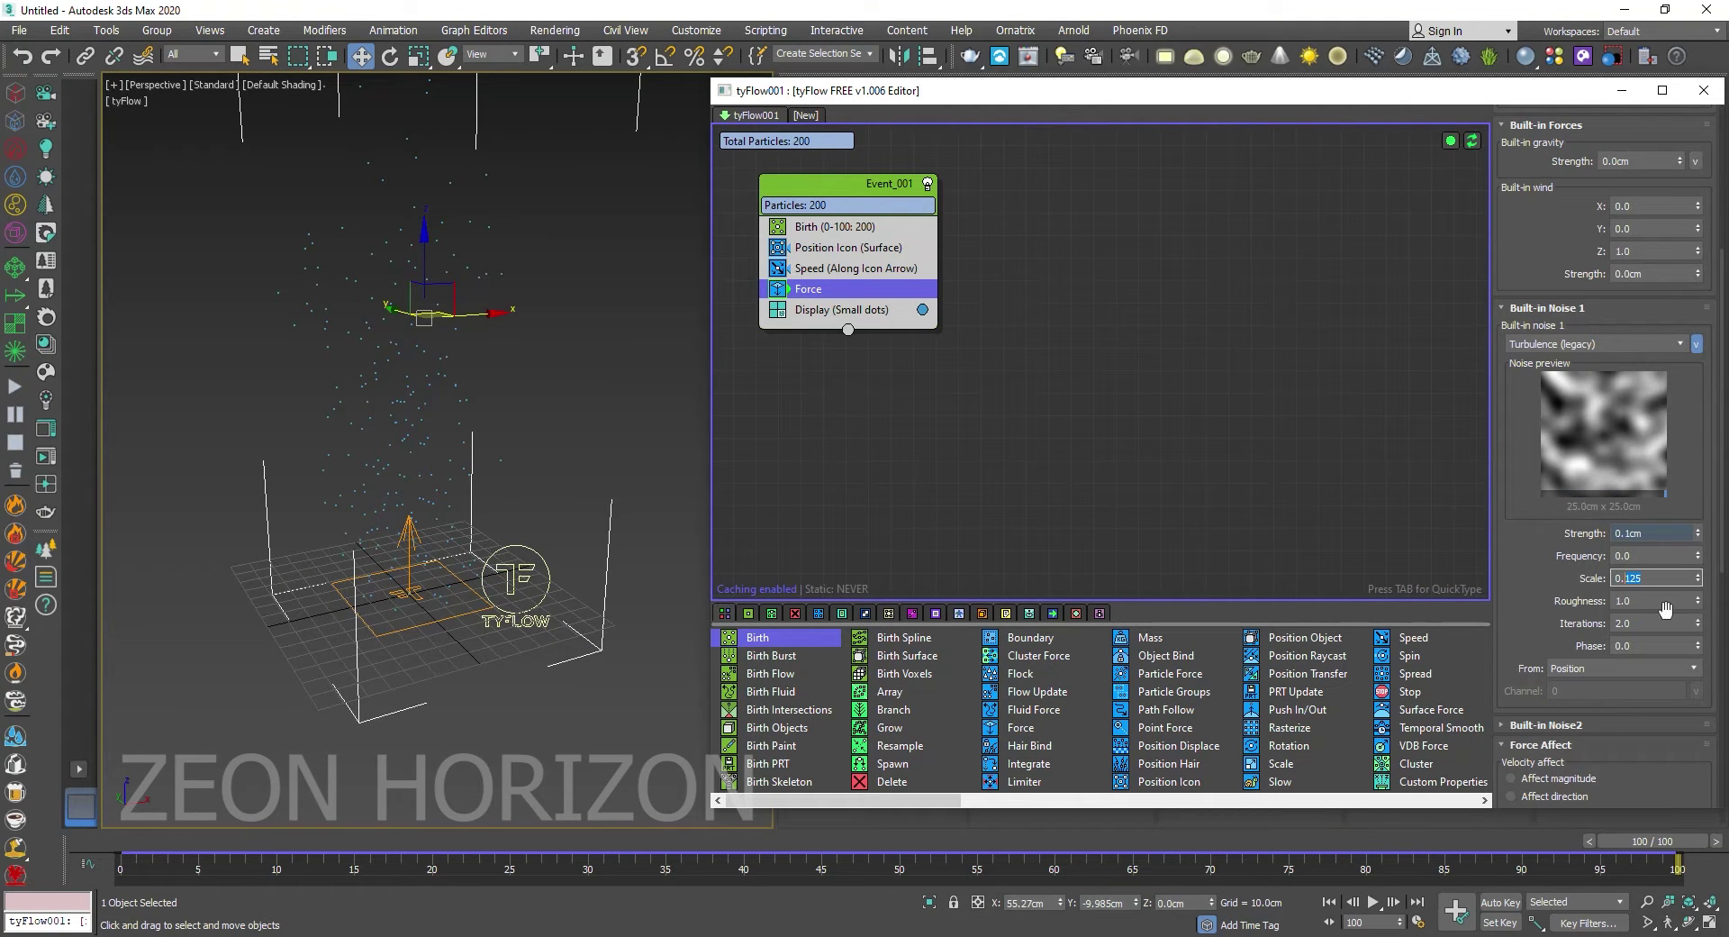
text(0.5)
key(Return)
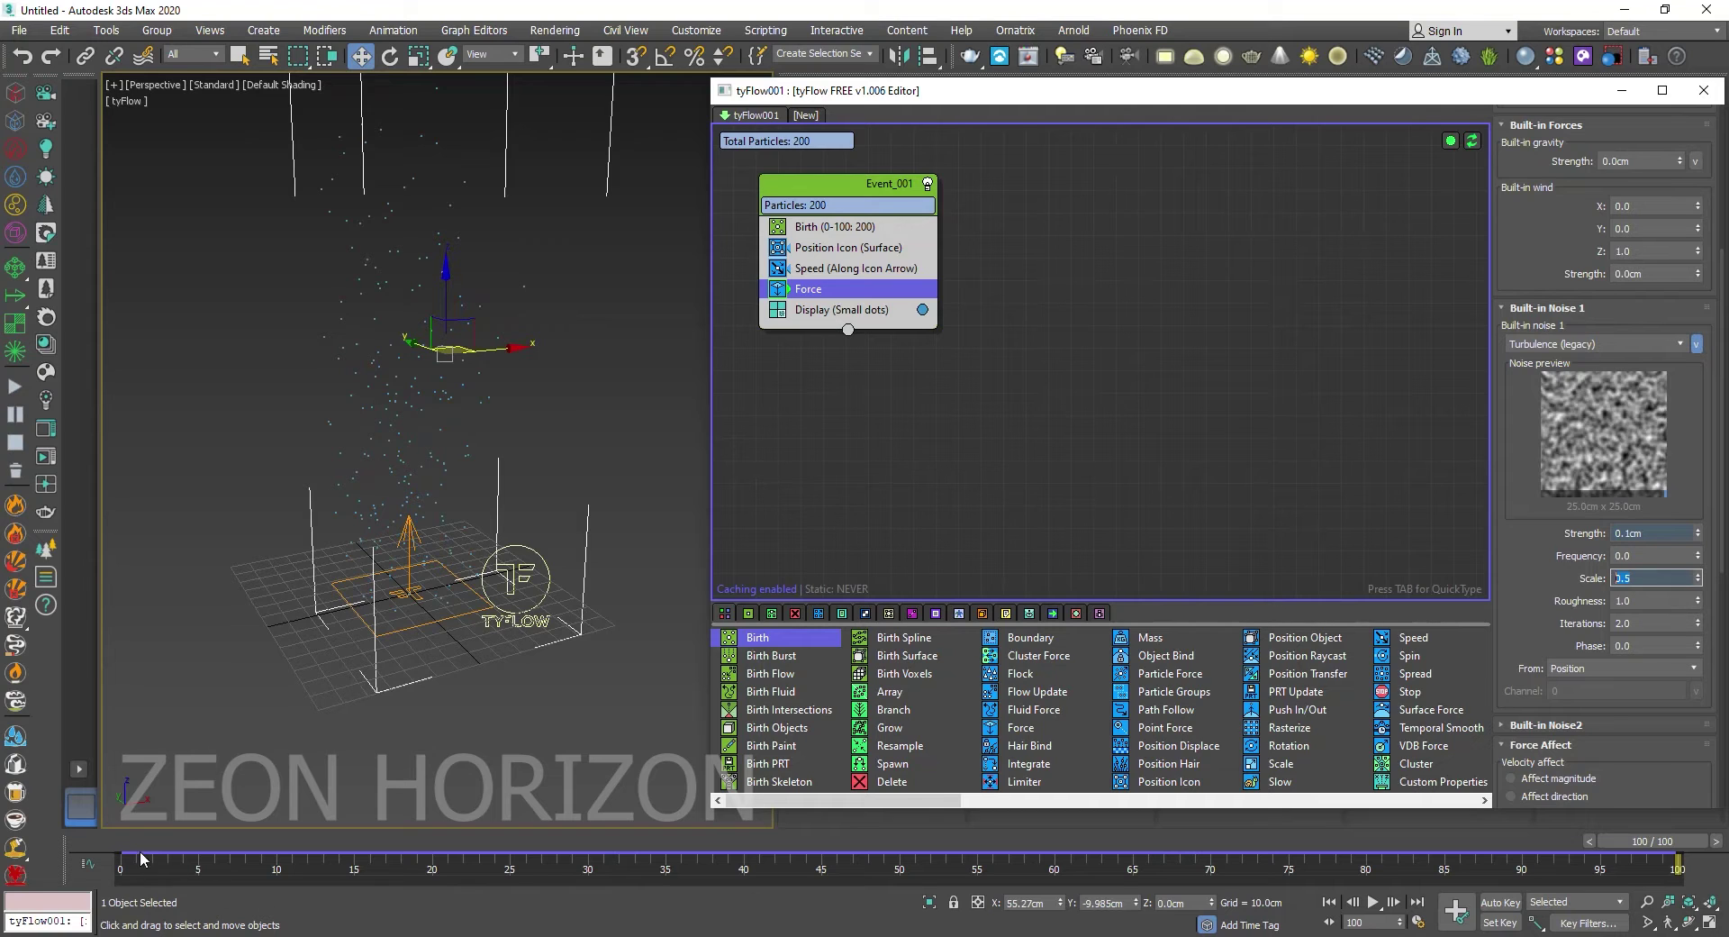
drag(139, 860, 1647, 866)
key(w)
Step: Try a turbulence scale of 1.0 on the Force operator and scrub the timeline to preview the particles
click(1648, 580)
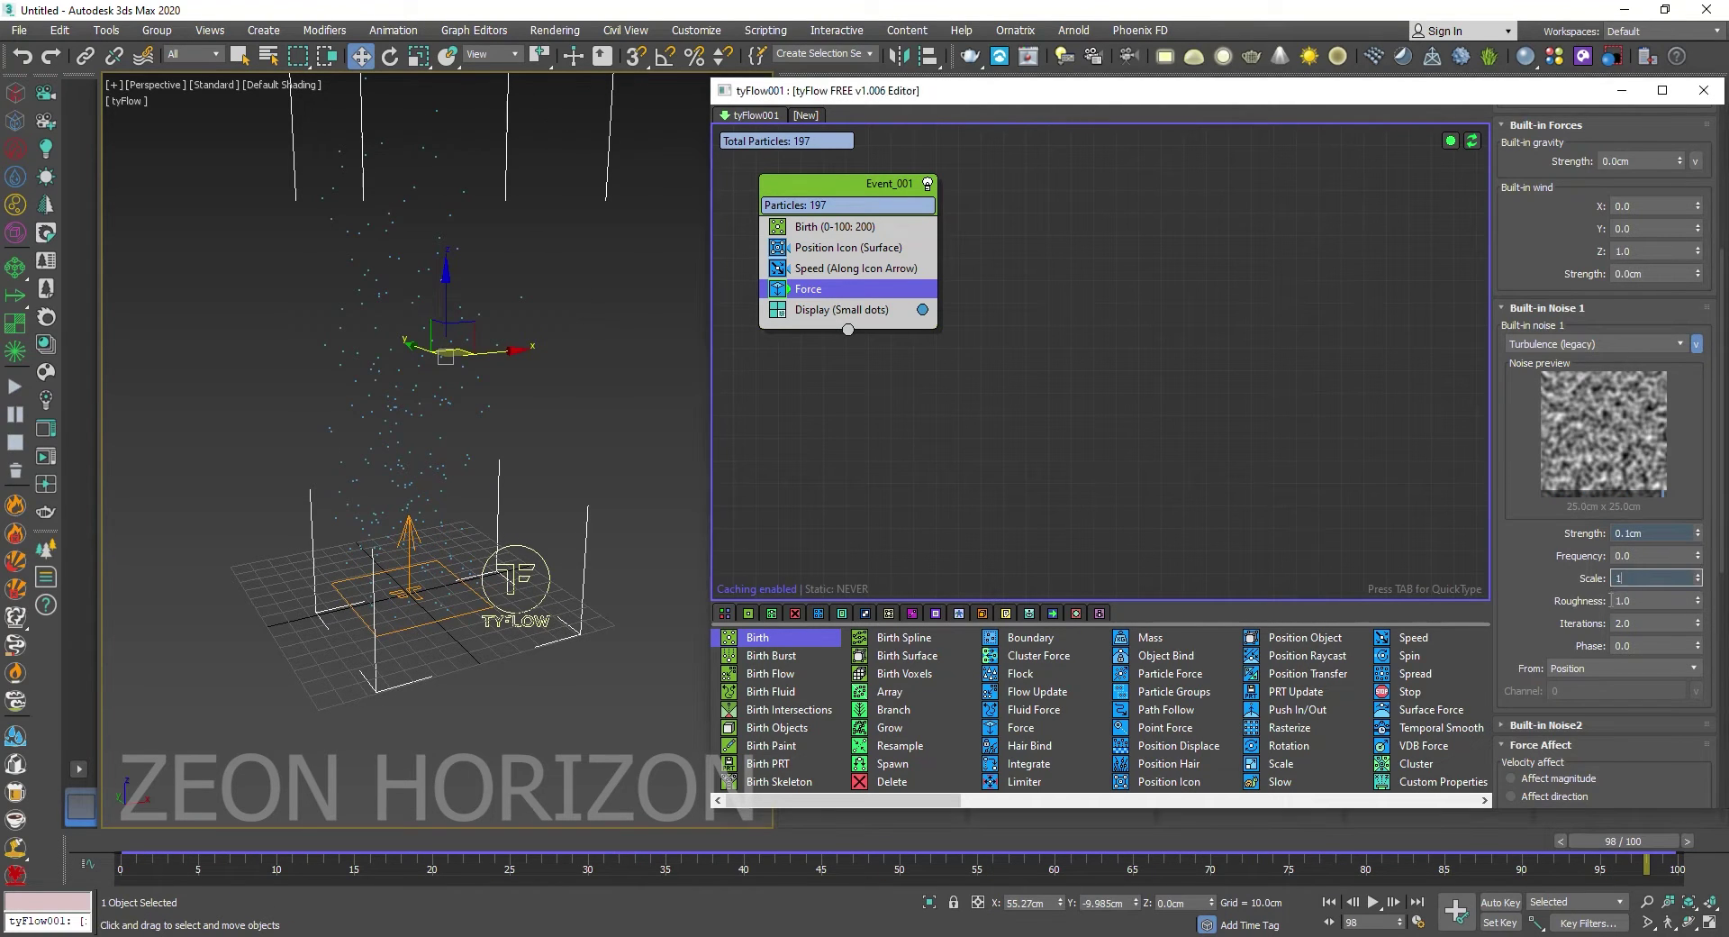
key(Return)
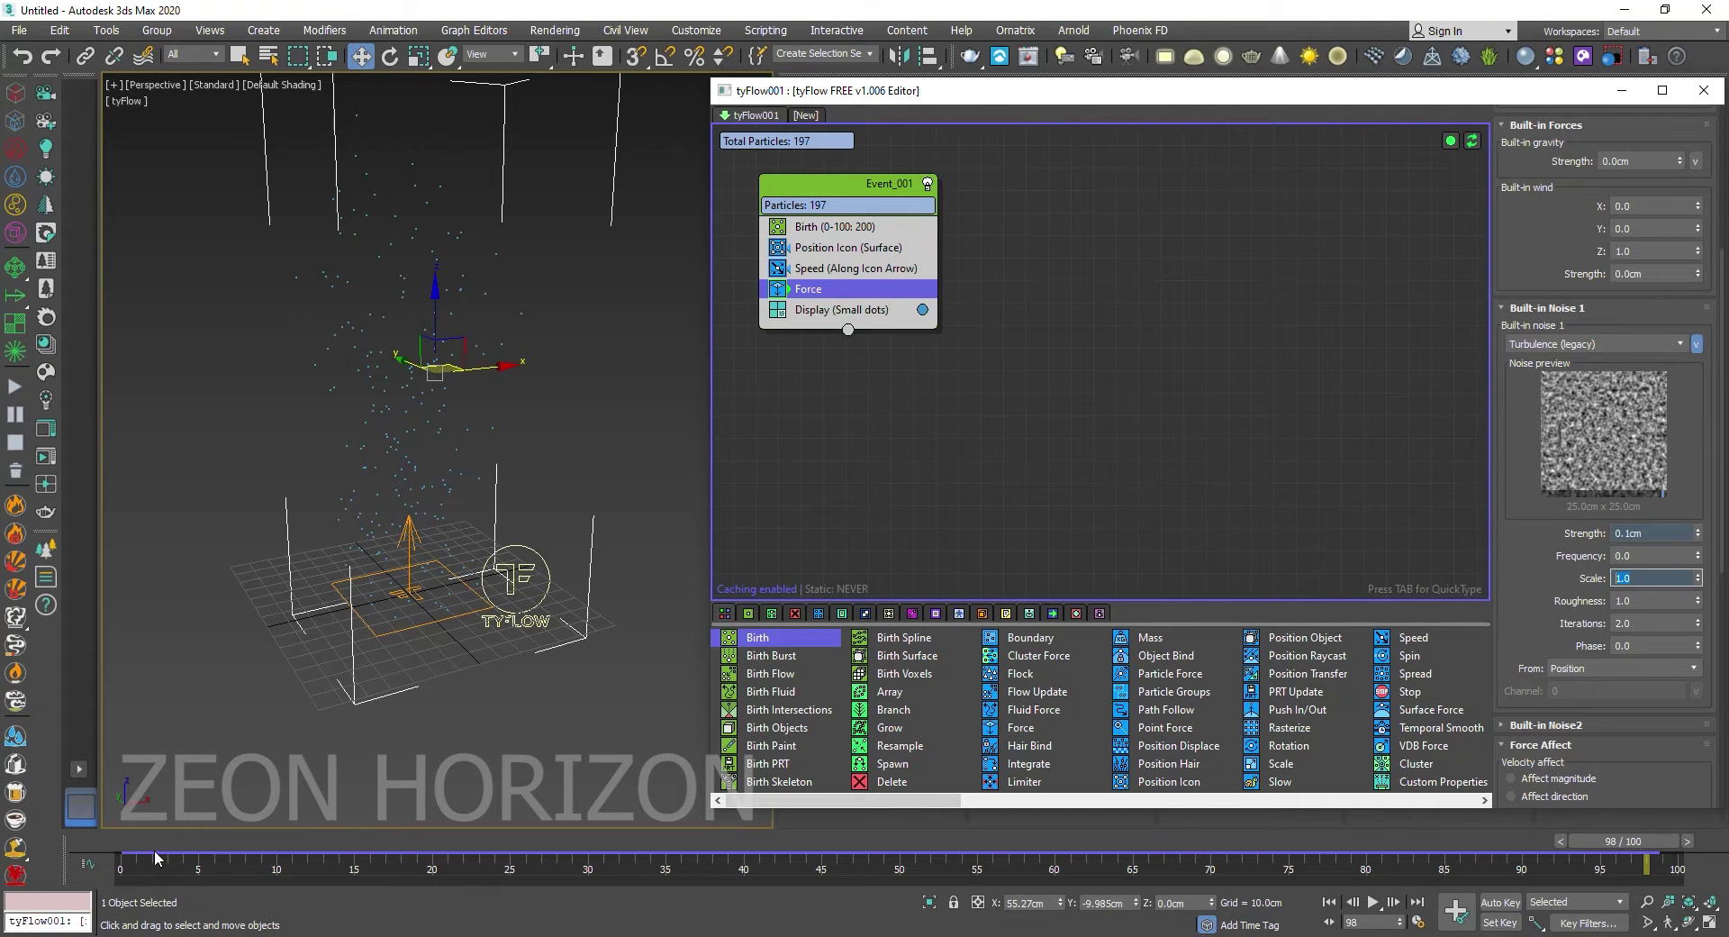
drag(155, 858, 1459, 857)
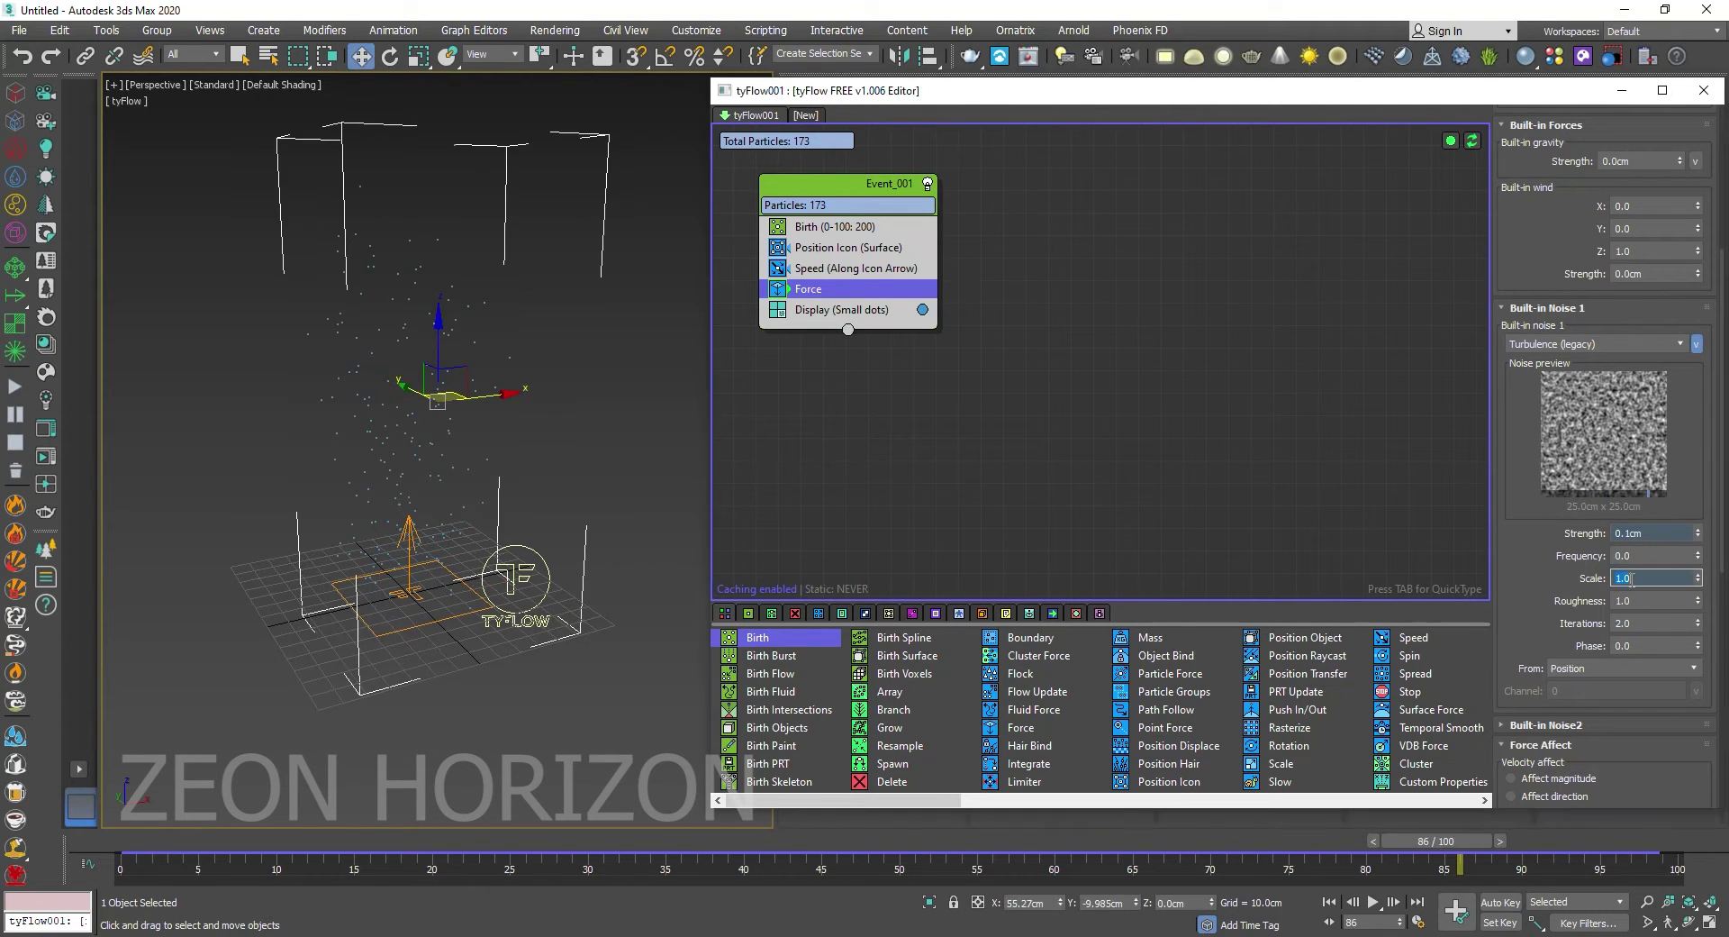
Step: Set the Force operator's turbulence scale to 0.02 and scrub the timeline to frame 99 to preview the particle motion
click(1632, 578)
text(0.02)
key(Return)
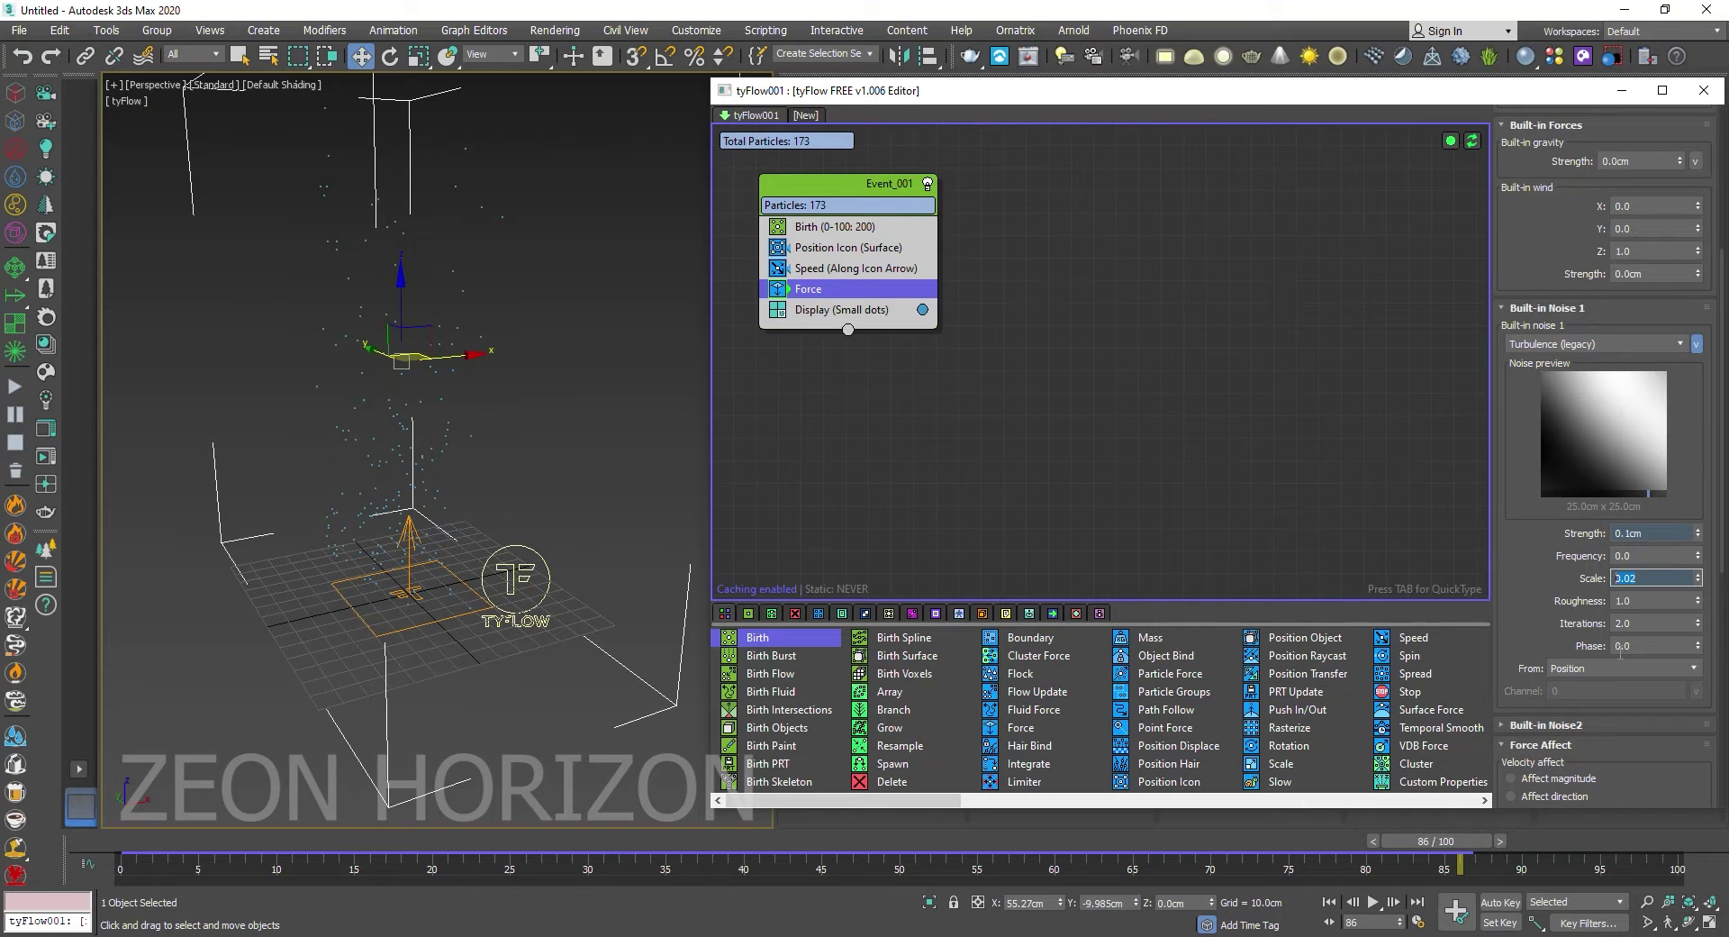
drag(122, 840, 991, 840)
drag(1034, 786, 1645, 555)
key(w)
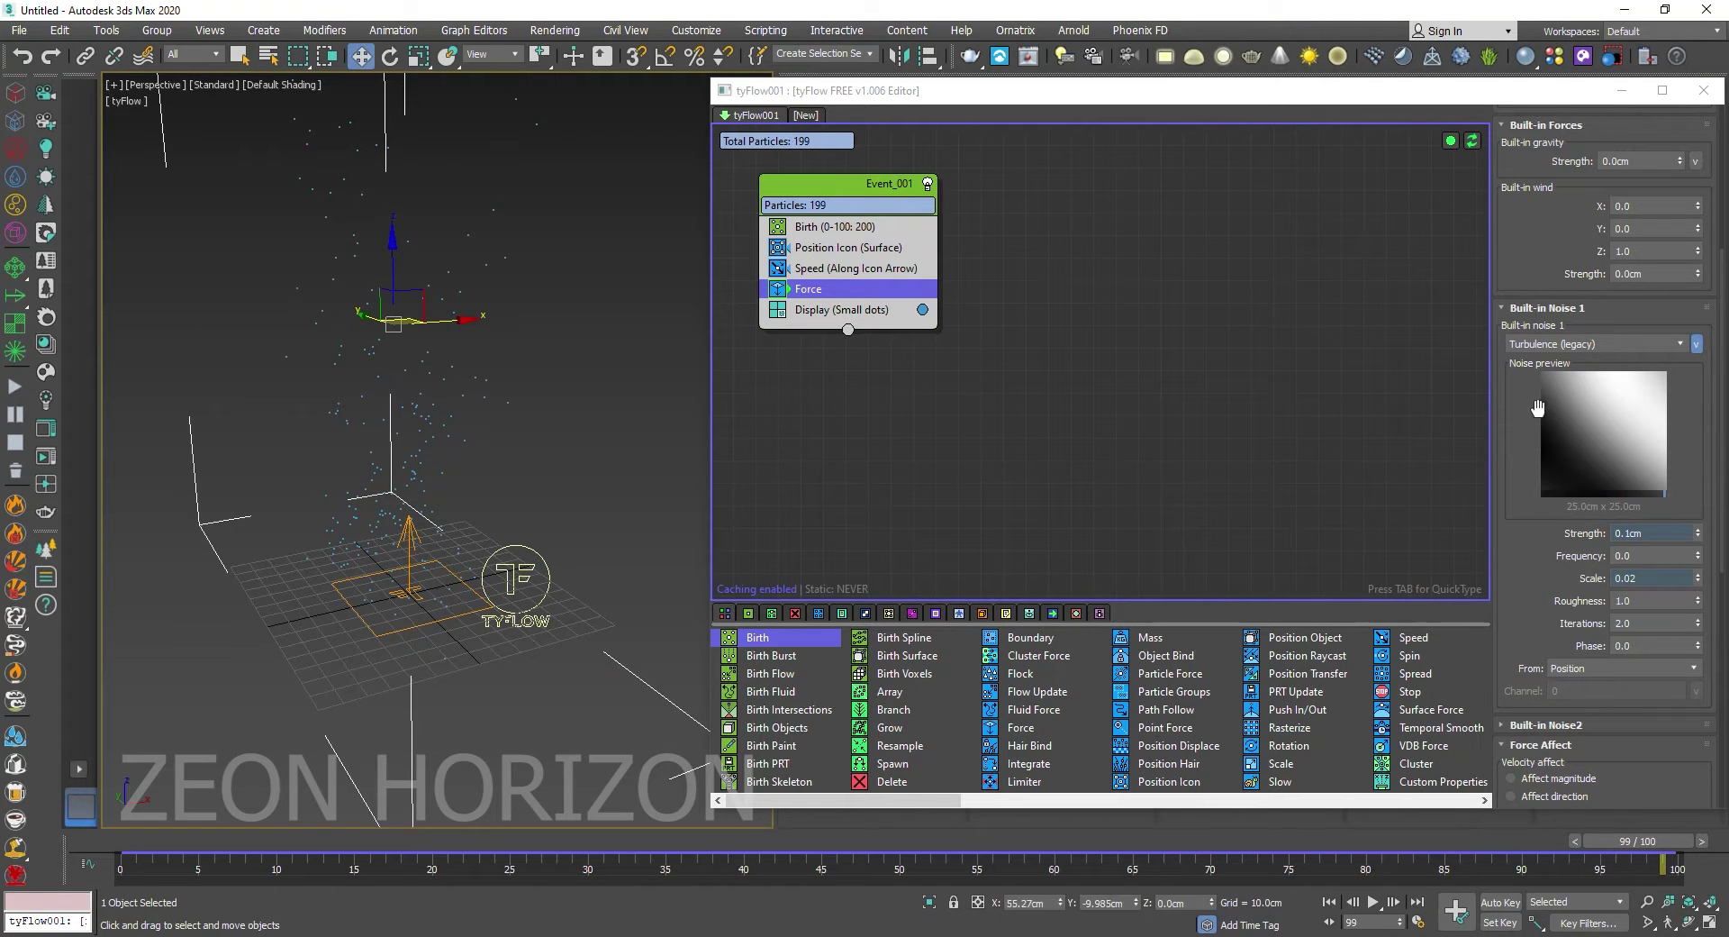
Step: Add a Spline Paths operator to the event between Force and Display
scroll(1558, 556, up, 5)
click(826, 309)
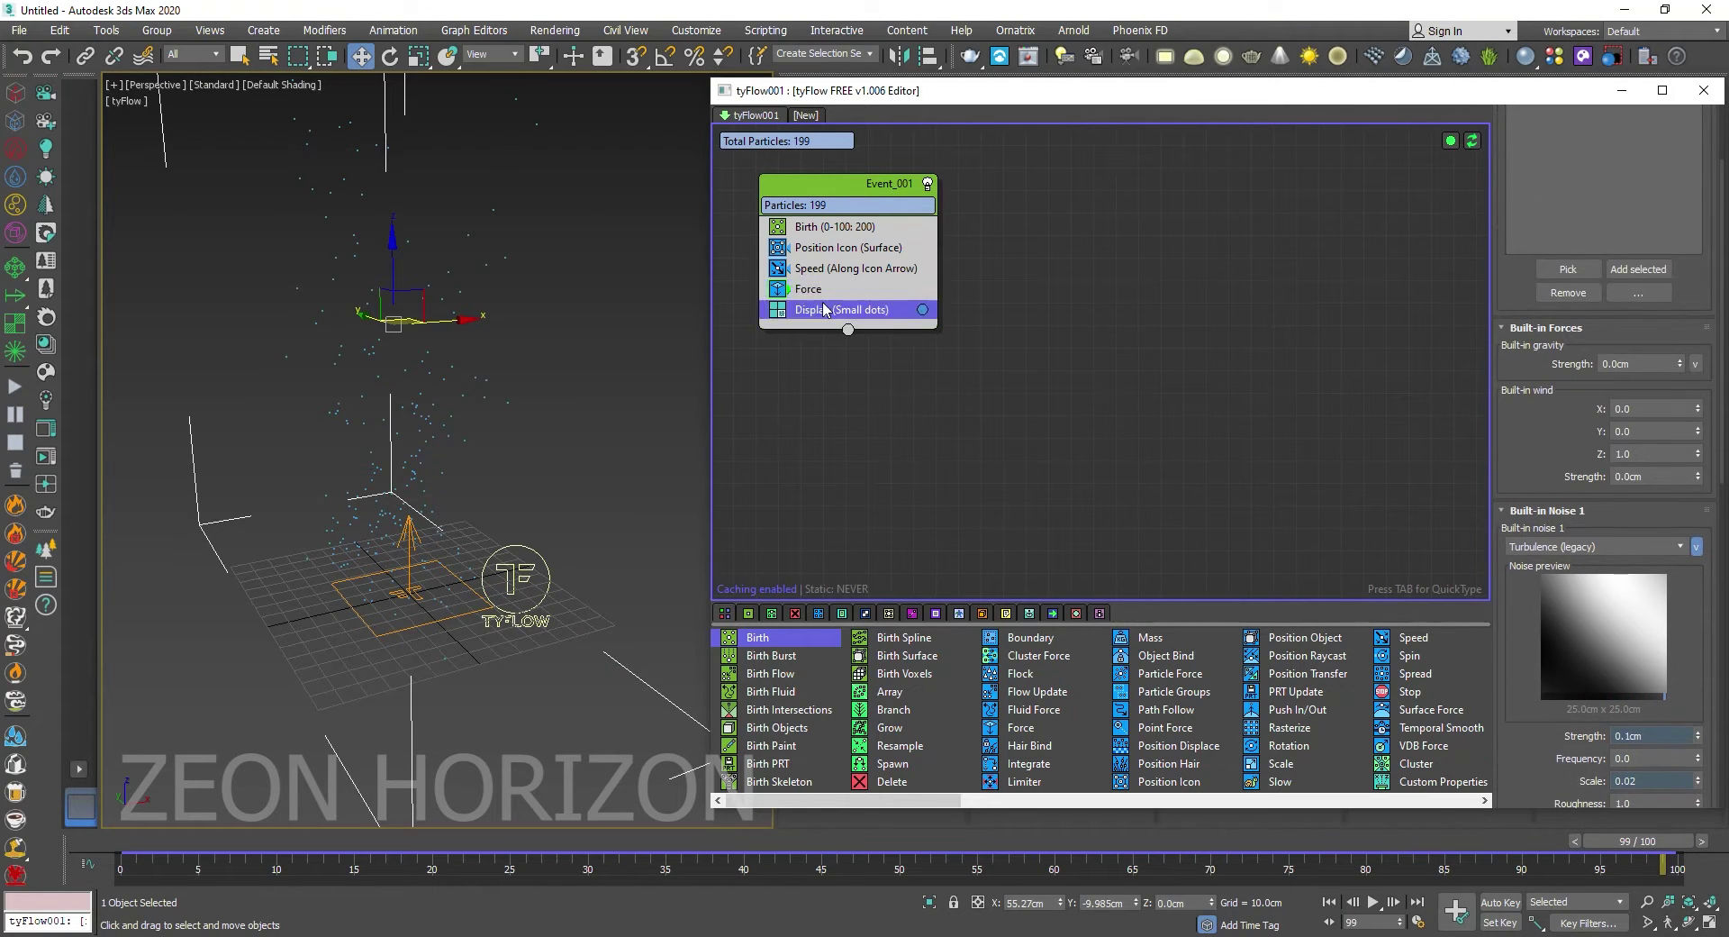
key(Tab)
text(sp)
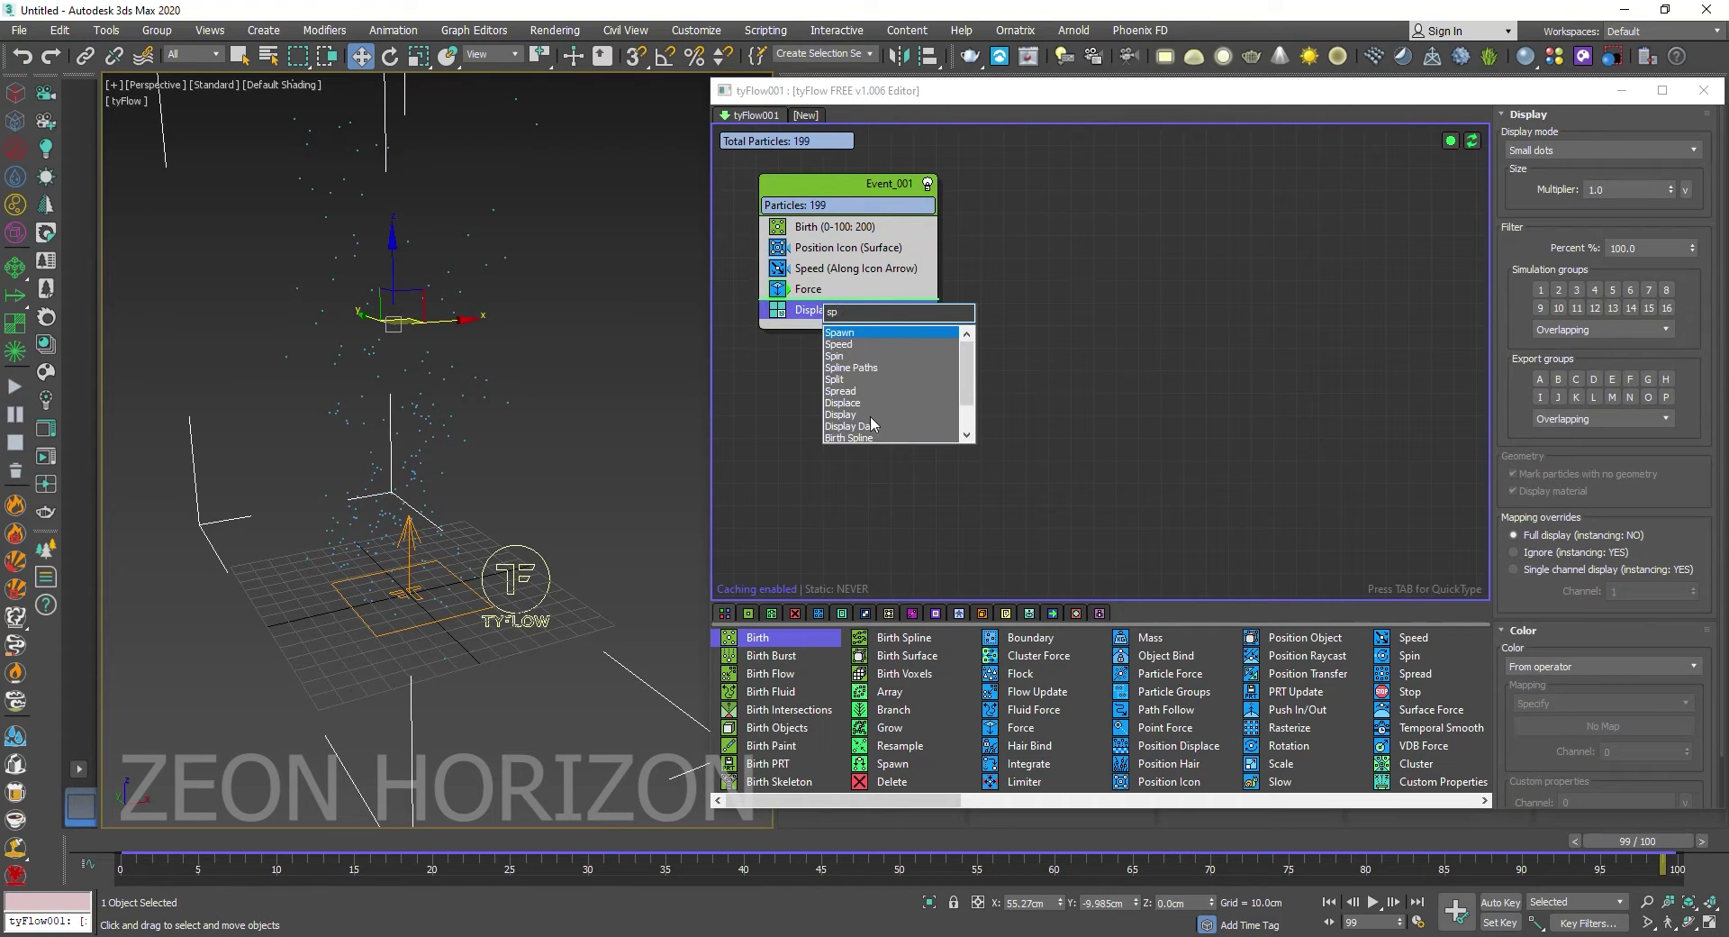
text(l)
click(872, 333)
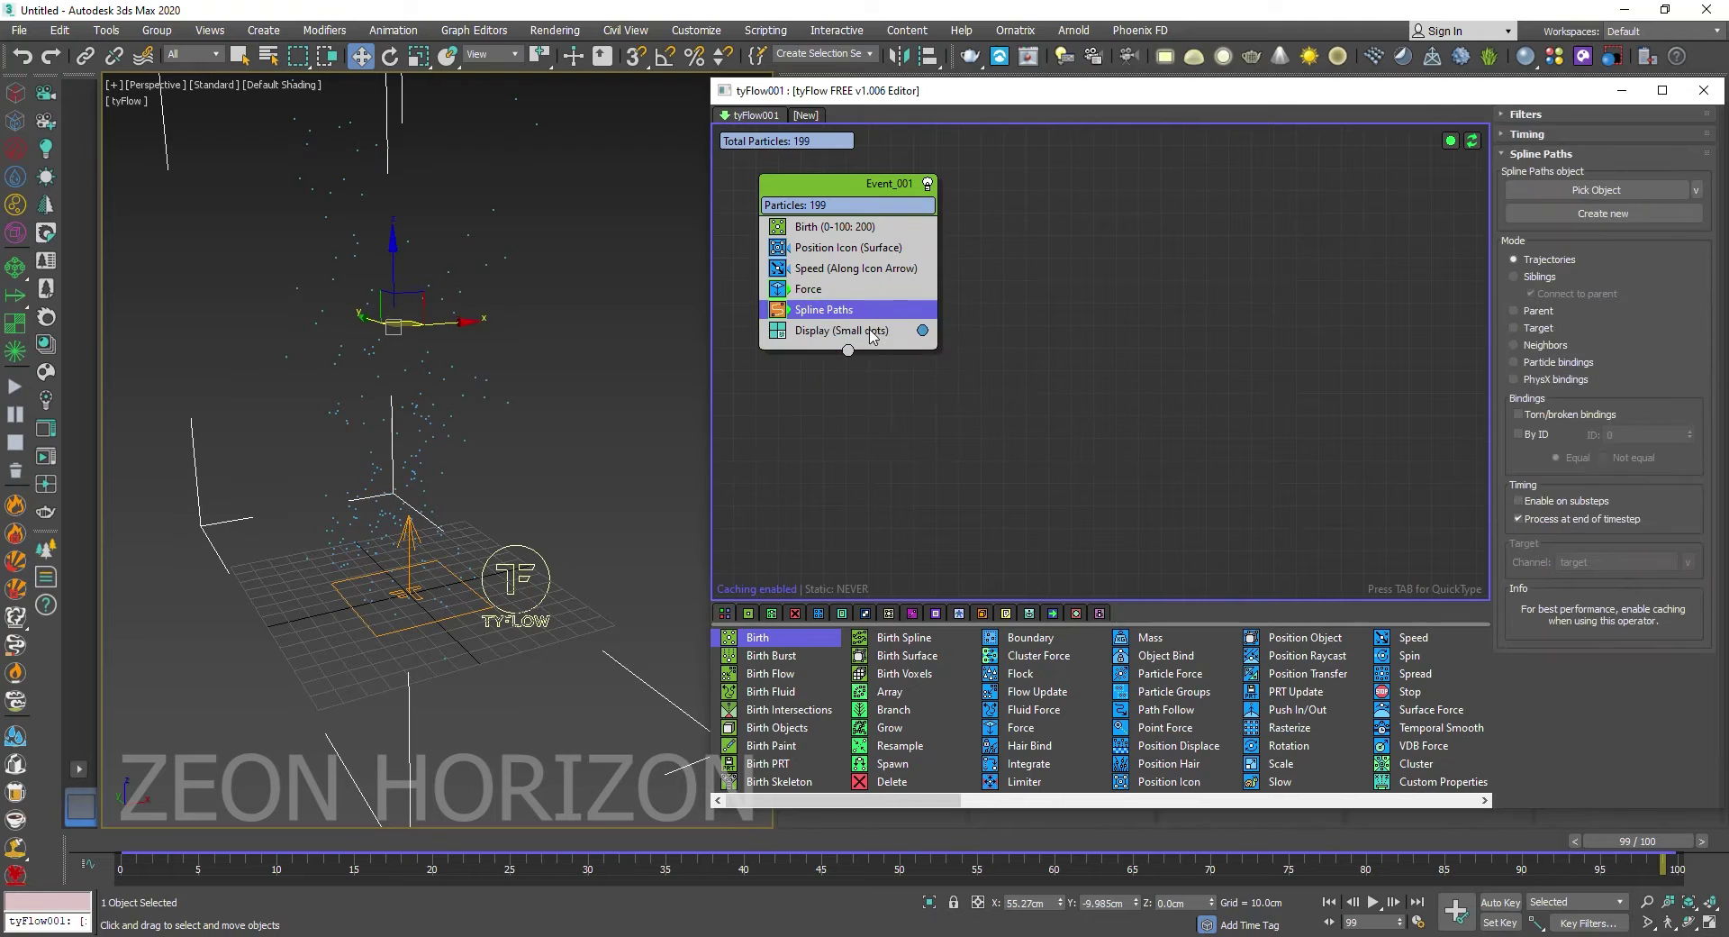
Step: Create a new tySplines object from the Spline Paths operator and scrub to frame 100 to inspect the particle trails
click(1644, 208)
click(1621, 90)
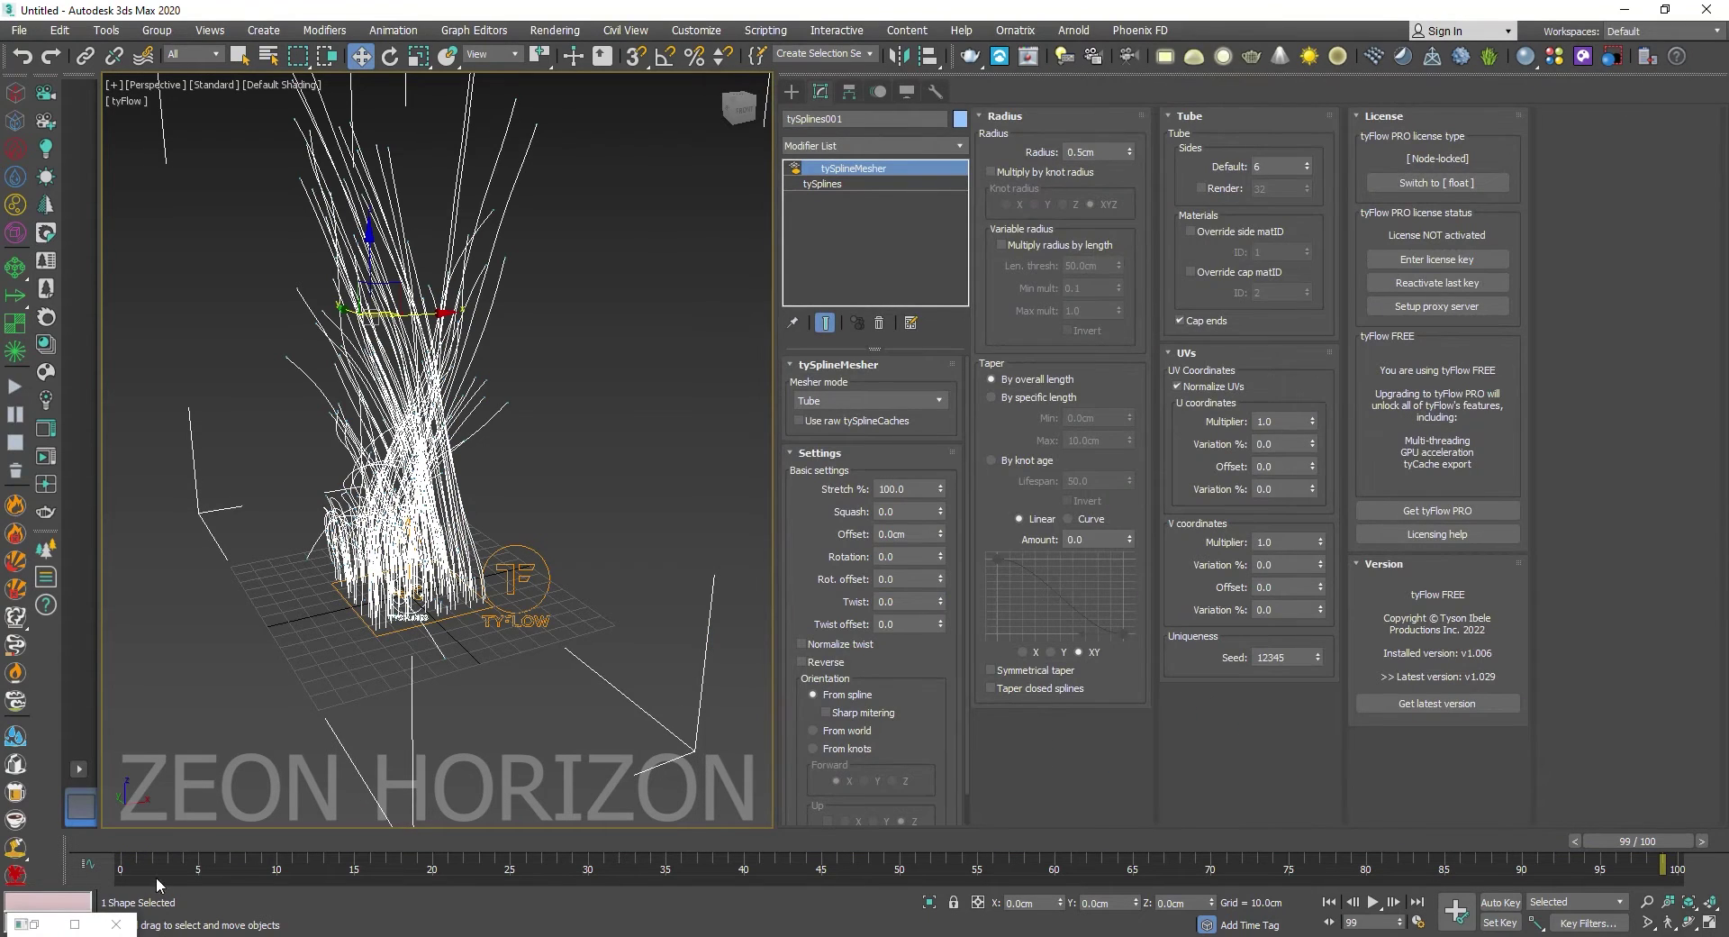
drag(155, 841, 1668, 838)
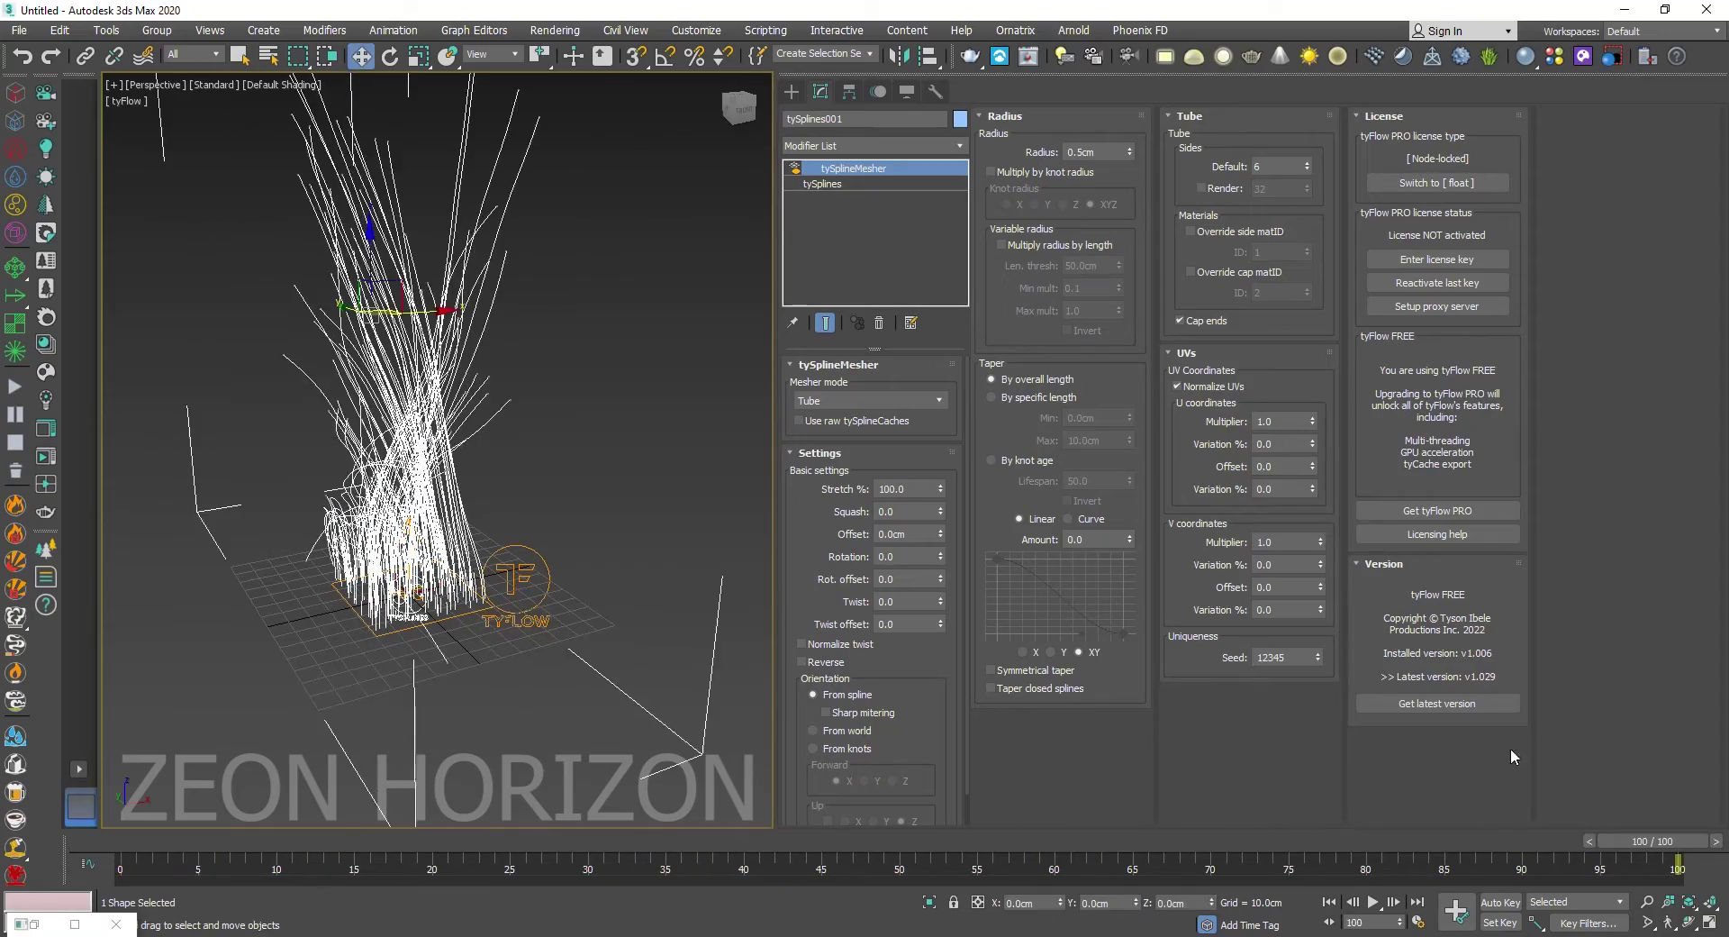
scroll(595, 587, up, 2)
scroll(594, 630, down, 4)
alt+middle_drag(595, 630, 683, 474)
scroll(640, 602, up, 3)
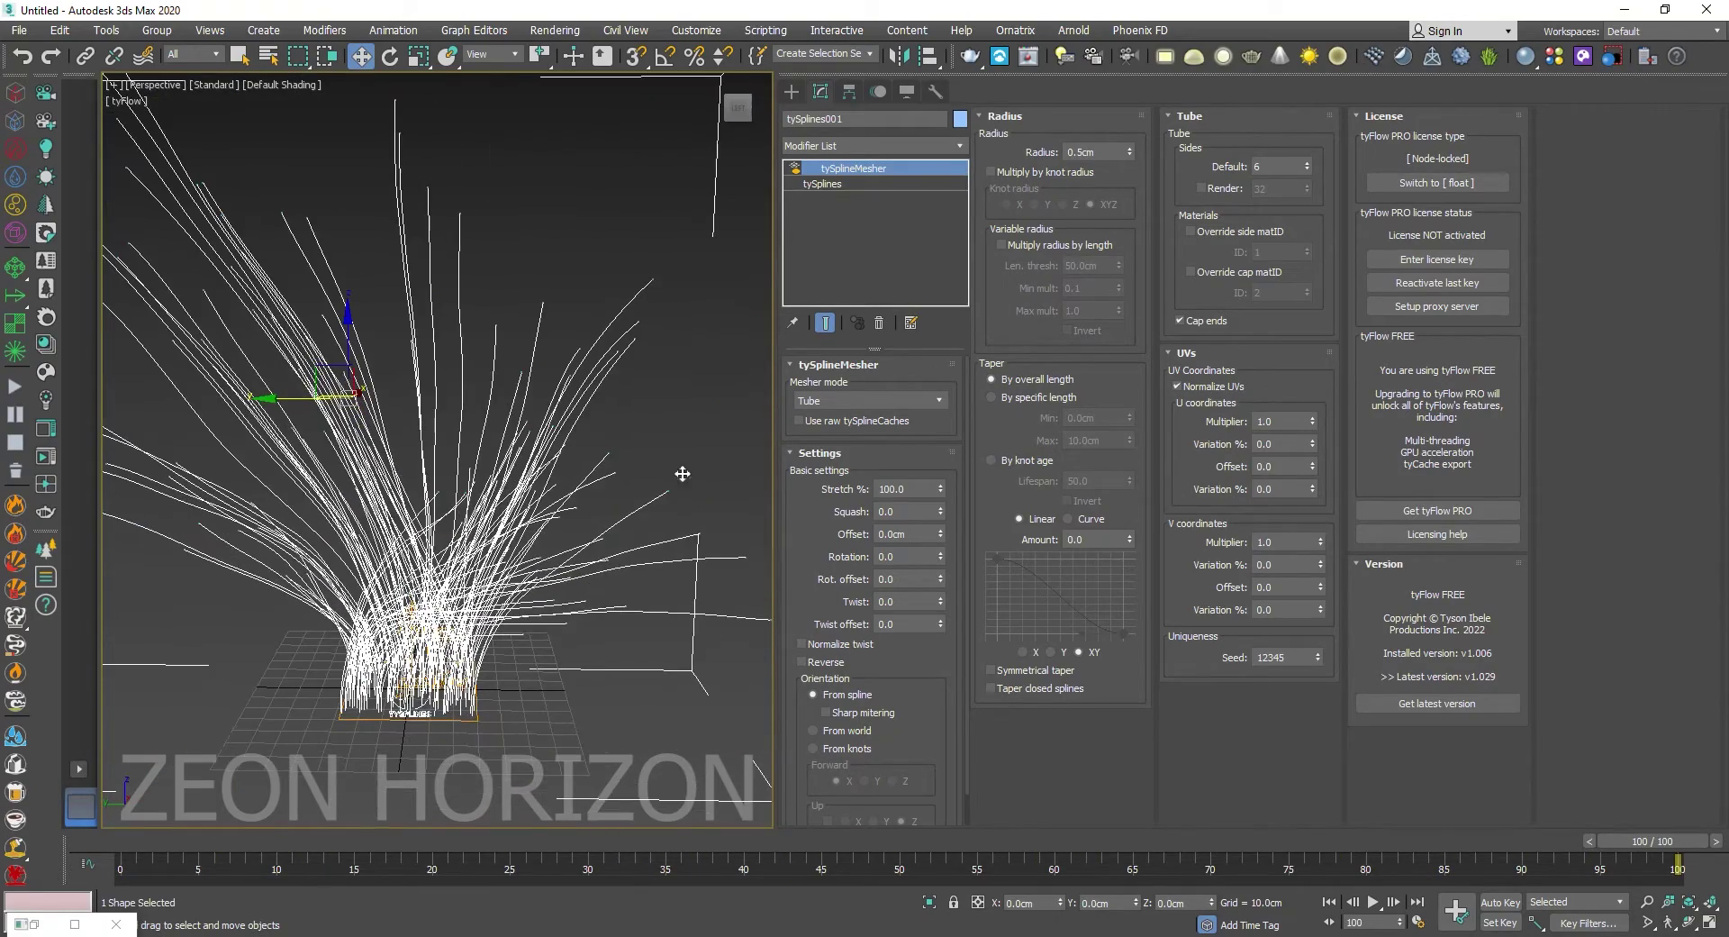
Step: Enable the tySplineMesher modifier on the tySplines object to mesh the trails as tubes
click(794, 167)
scroll(433, 458, up, 5)
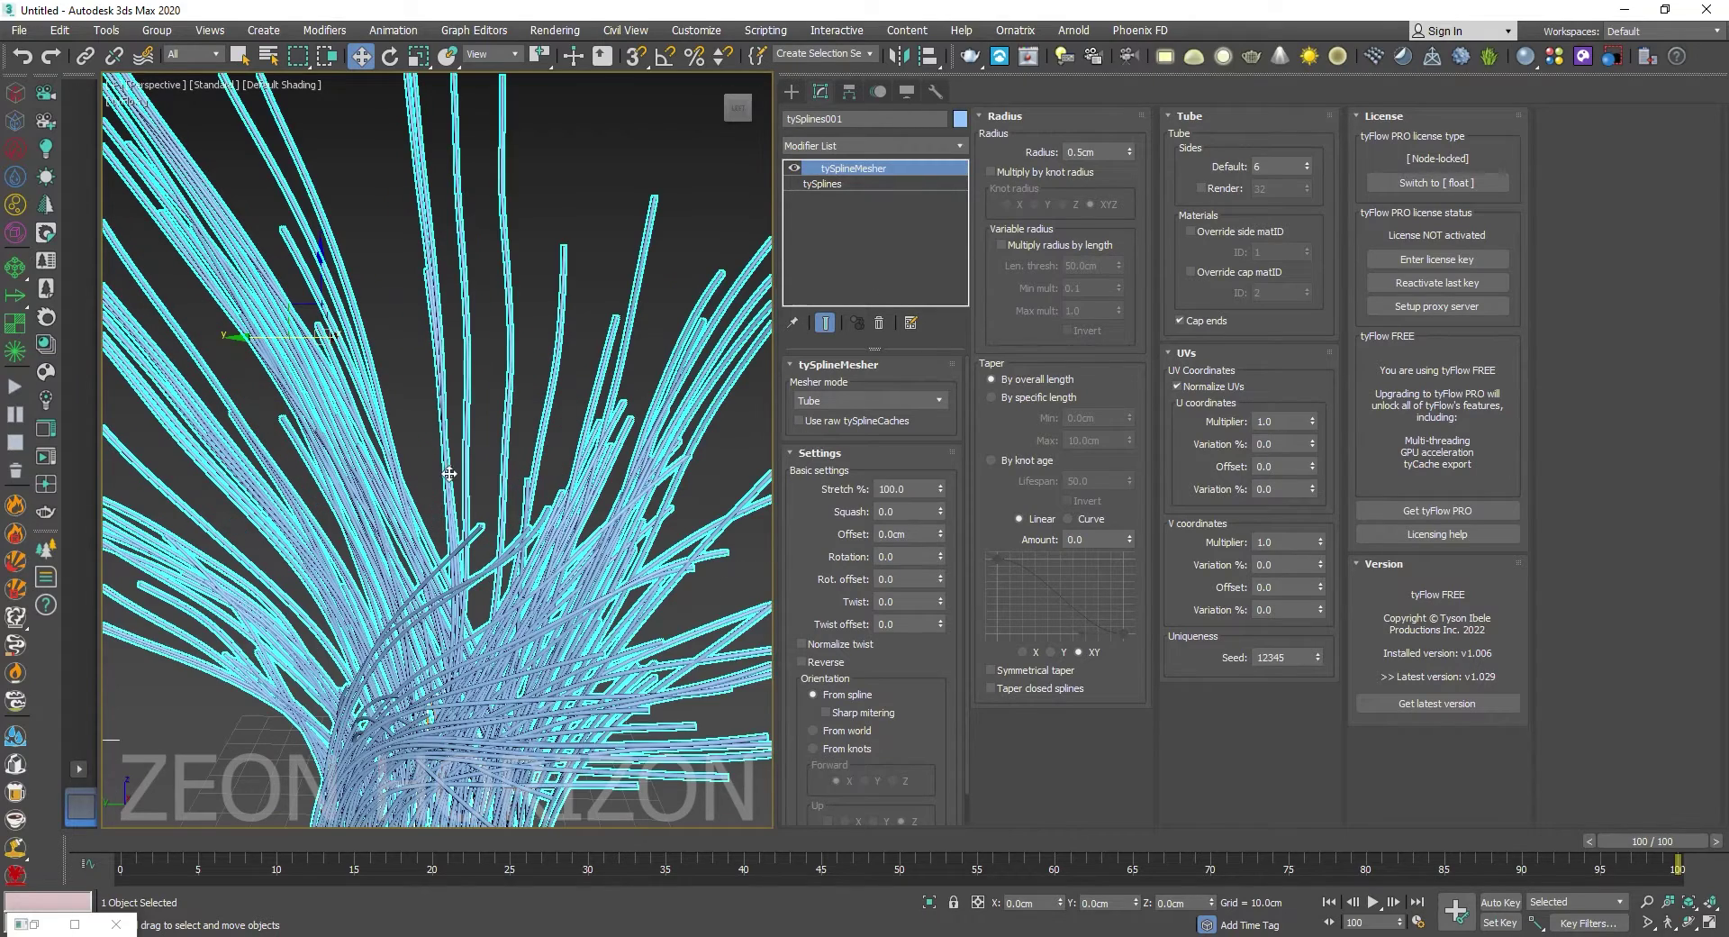
scroll(466, 462, down, 4)
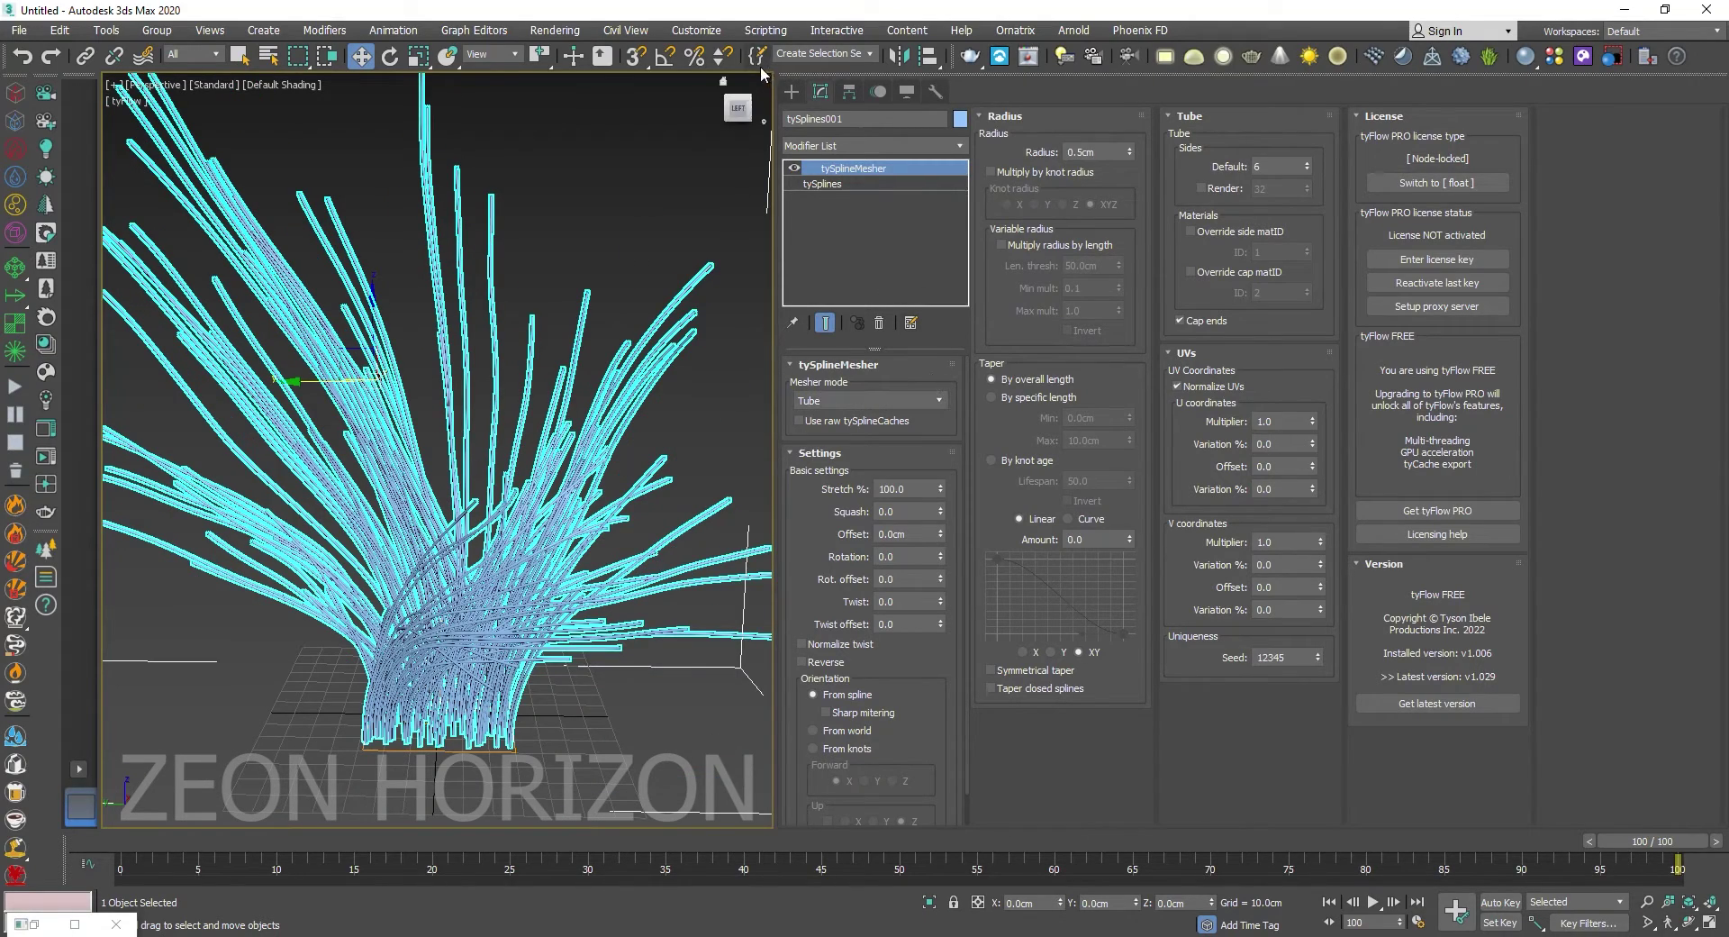
Step: Deselect the splines and play the animation to review how the meshed trails grow
click(792, 91)
click(717, 137)
drag(114, 841, 1694, 840)
scroll(512, 638, down, 3)
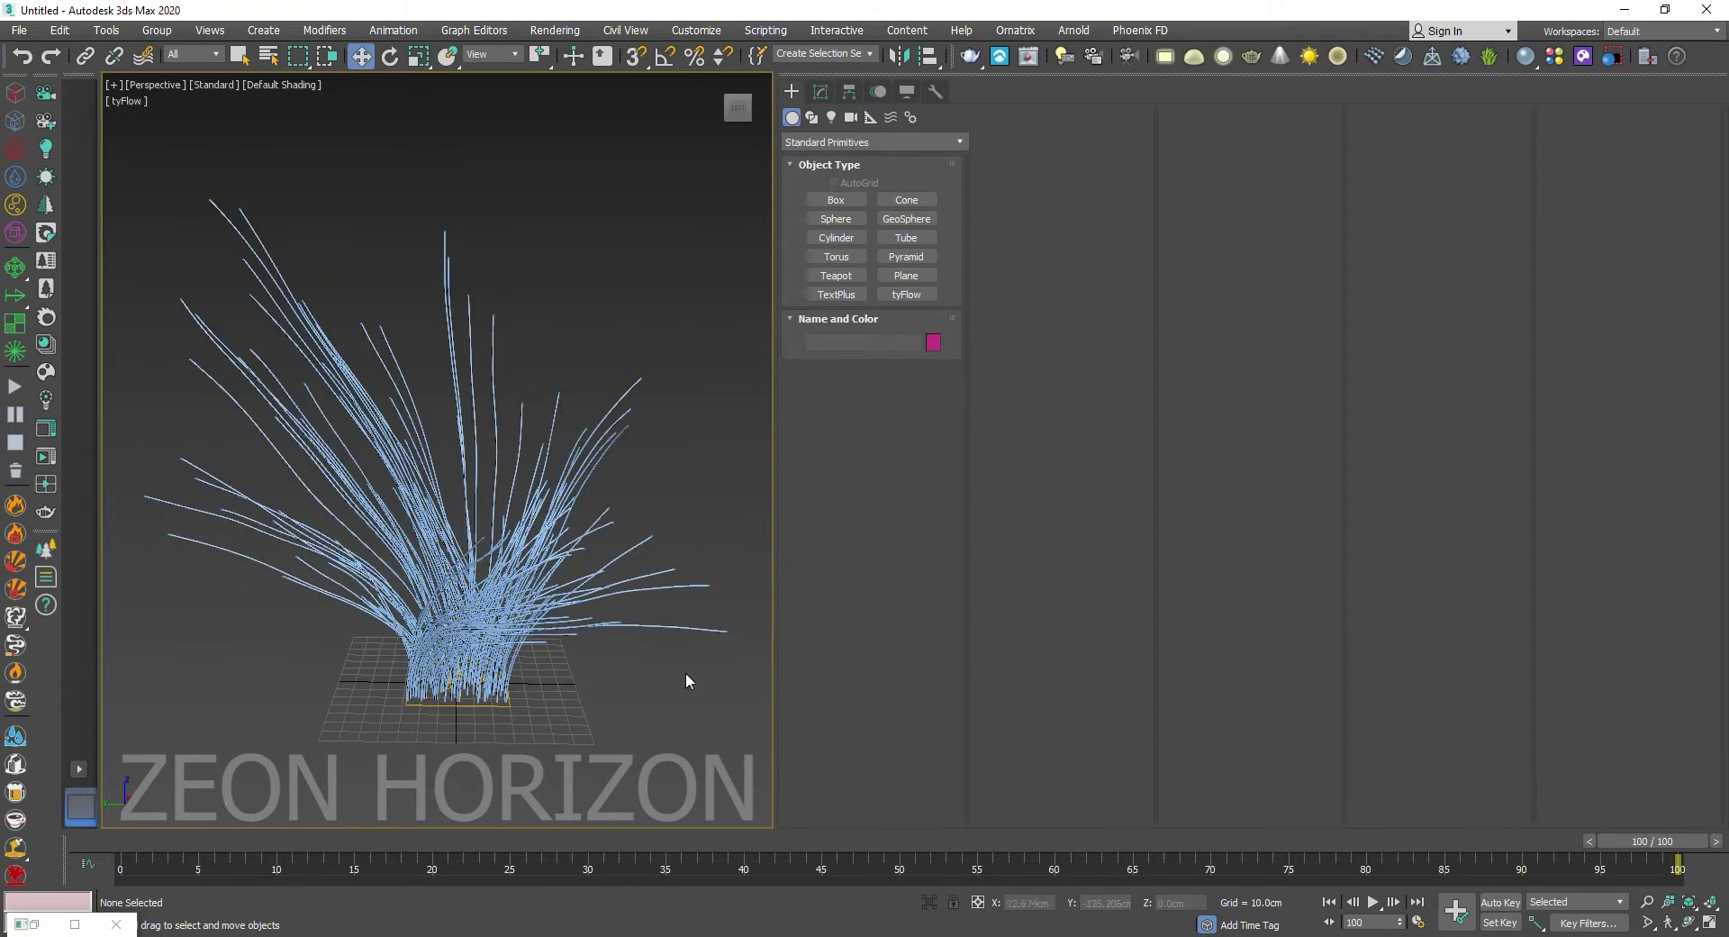
click(1371, 903)
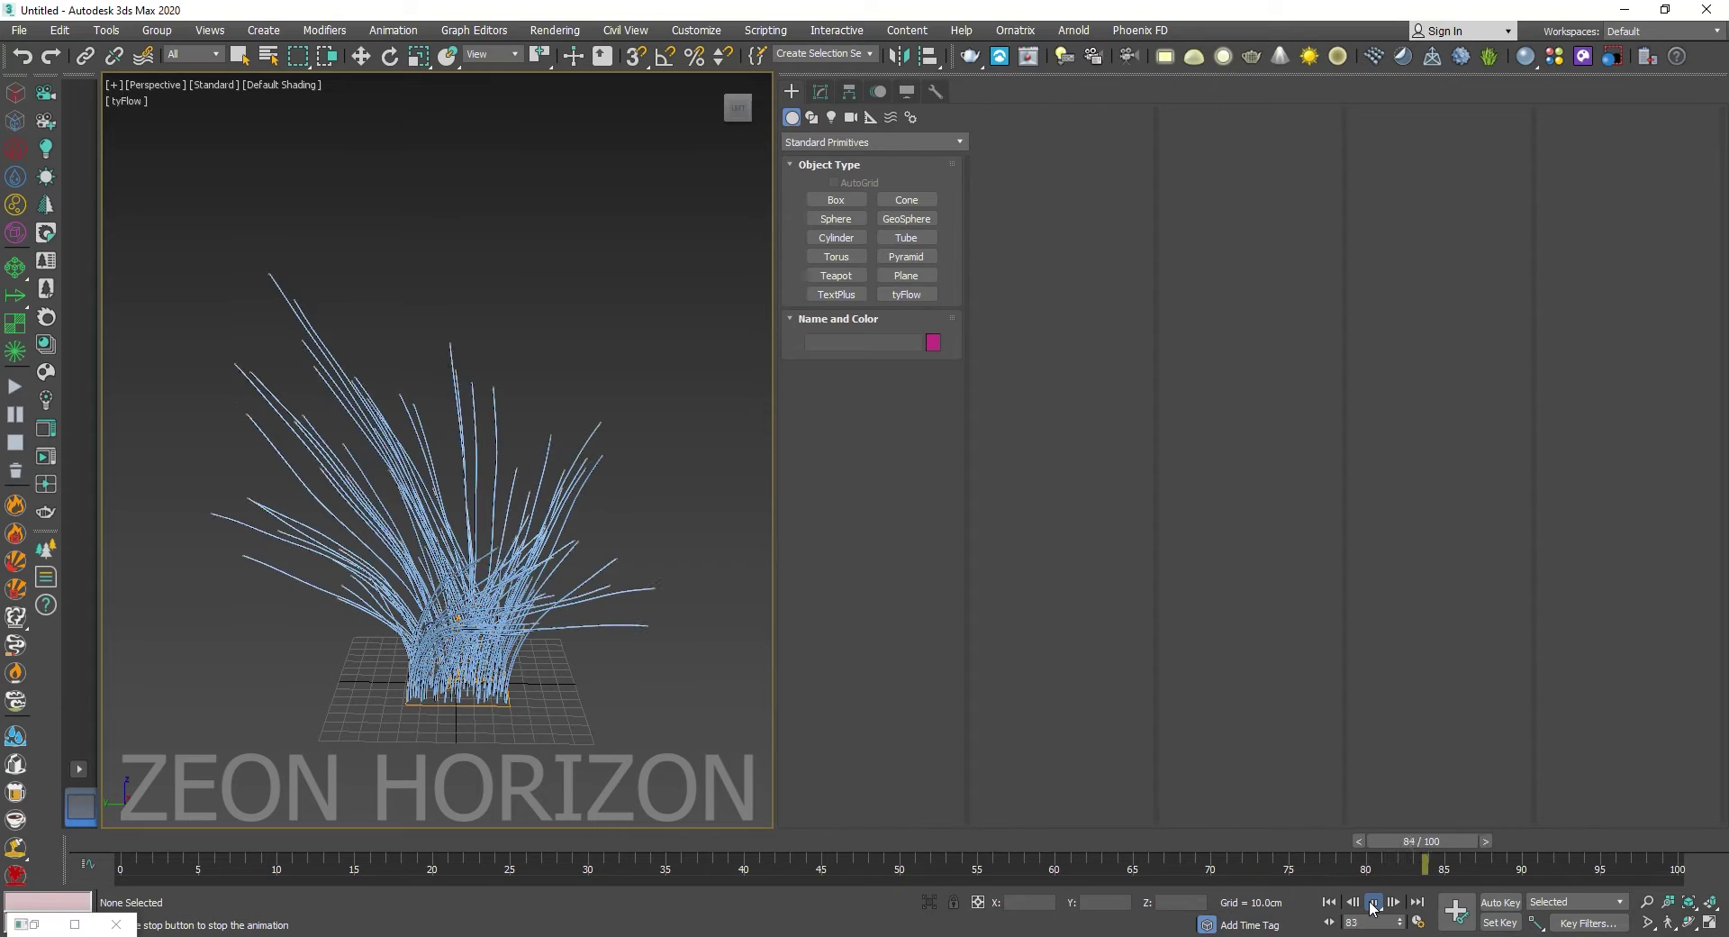
click(1372, 903)
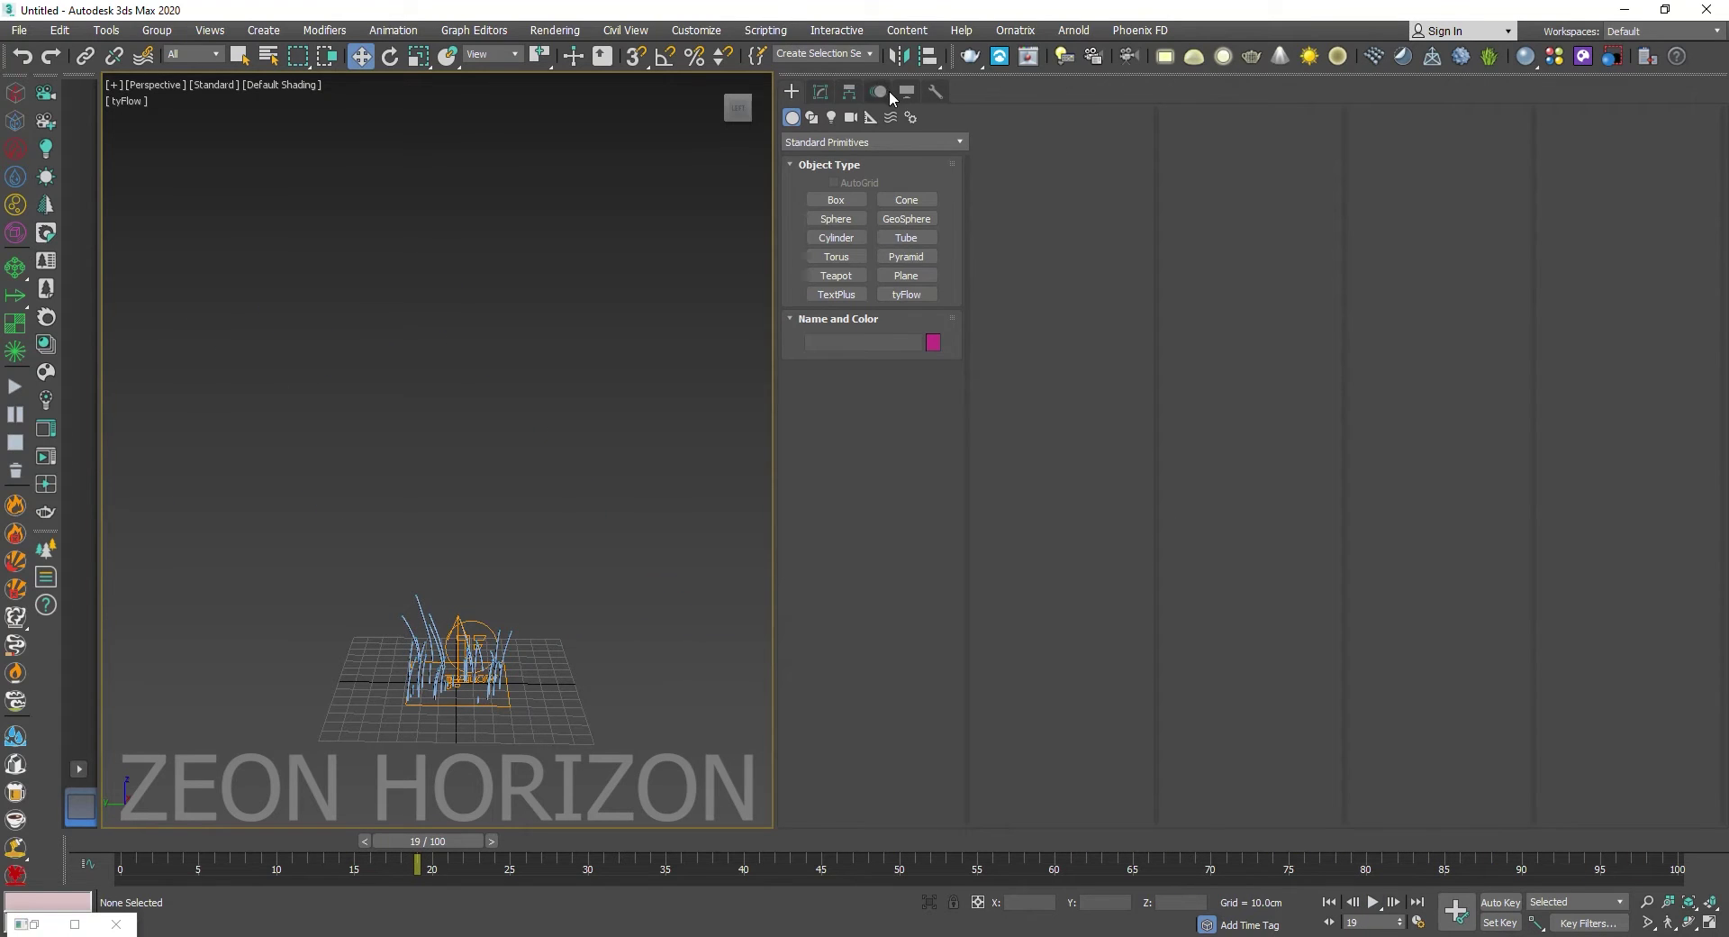
Step: Create a tyVortex helper at the emitter's centre with an icon size of about 101 cm and show its parameters
click(885, 92)
click(796, 90)
alt+middle_drag(486, 528, 629, 425)
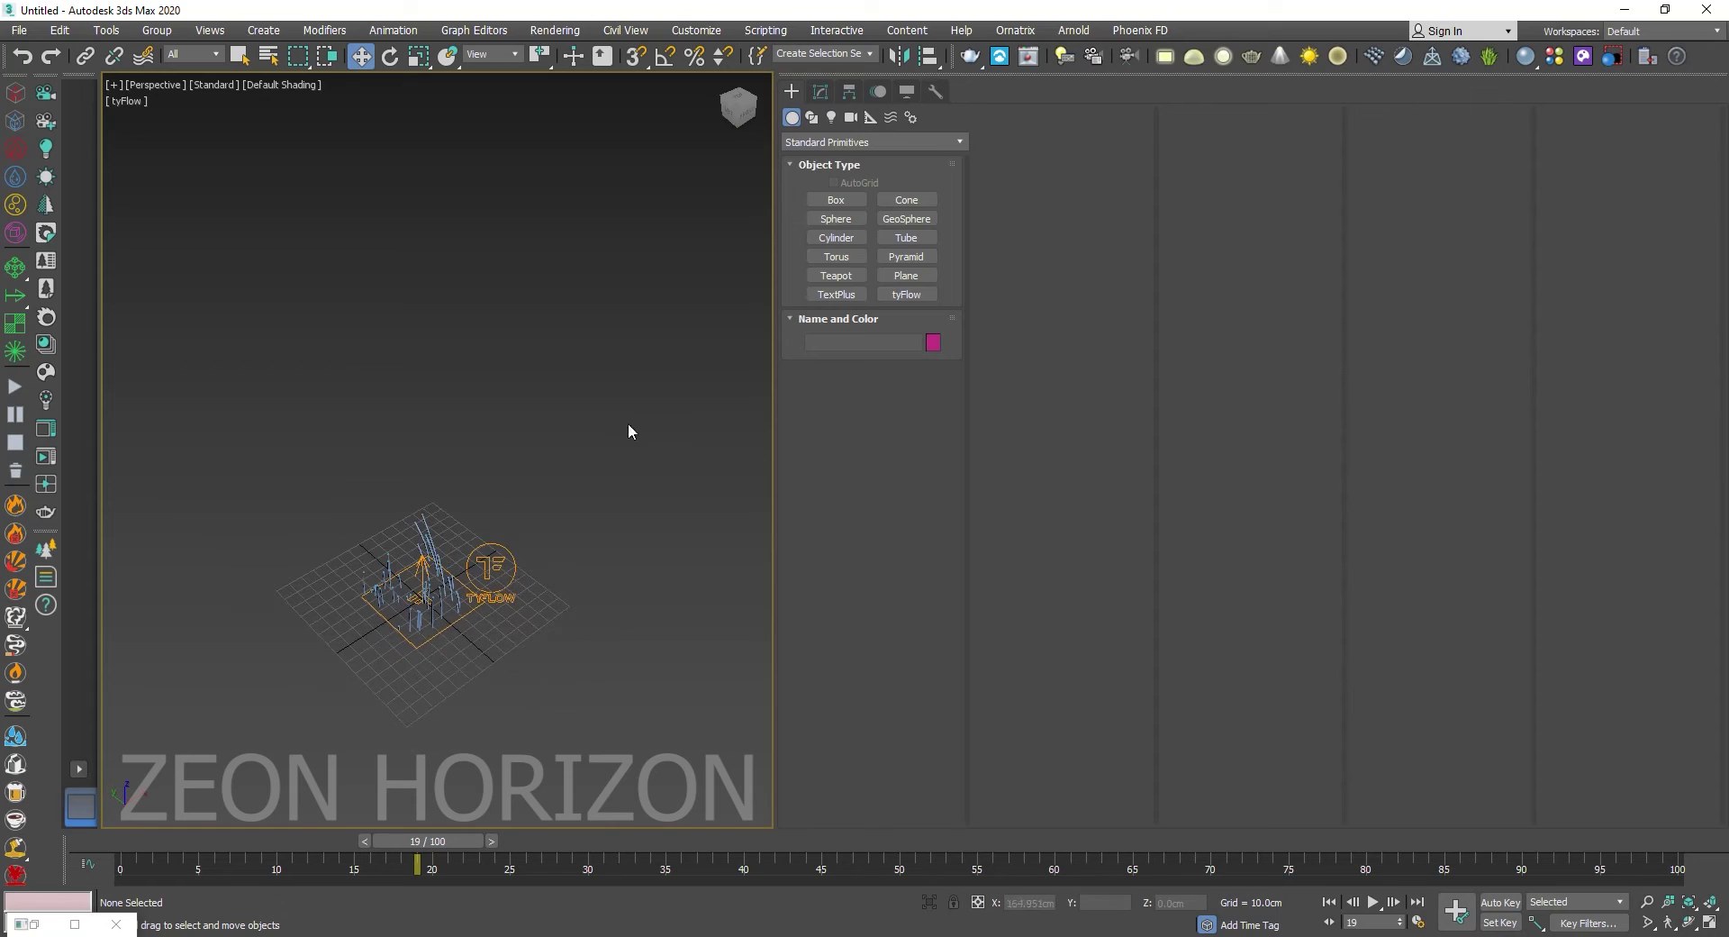
click(891, 117)
click(853, 117)
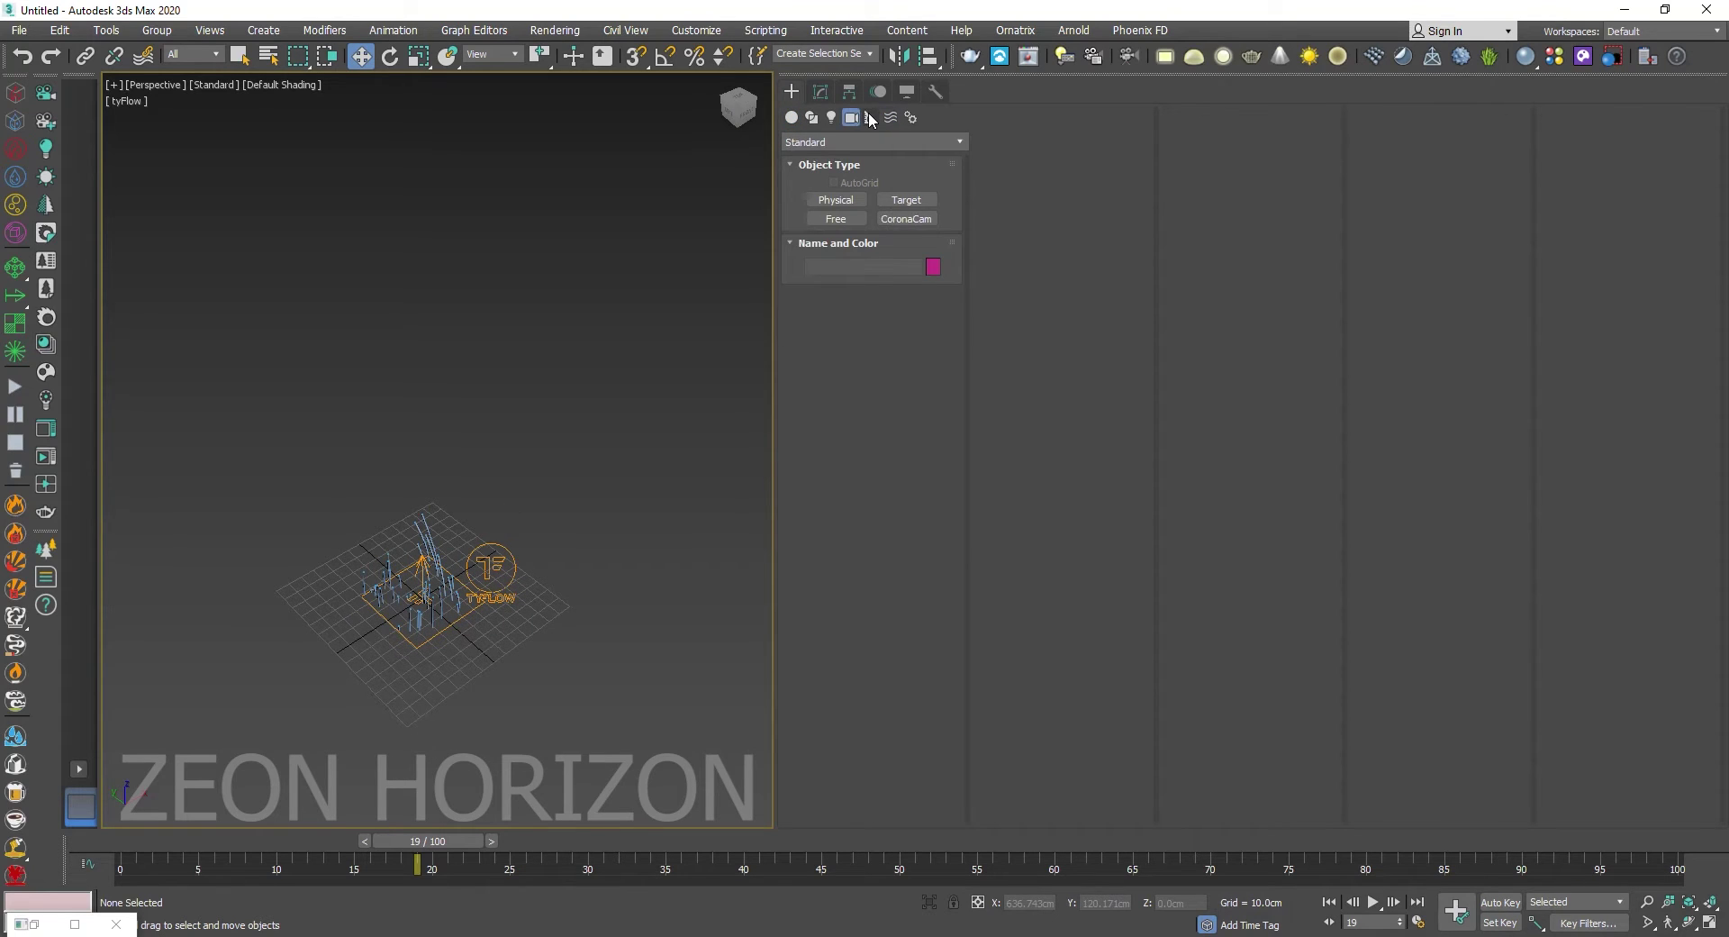
click(871, 117)
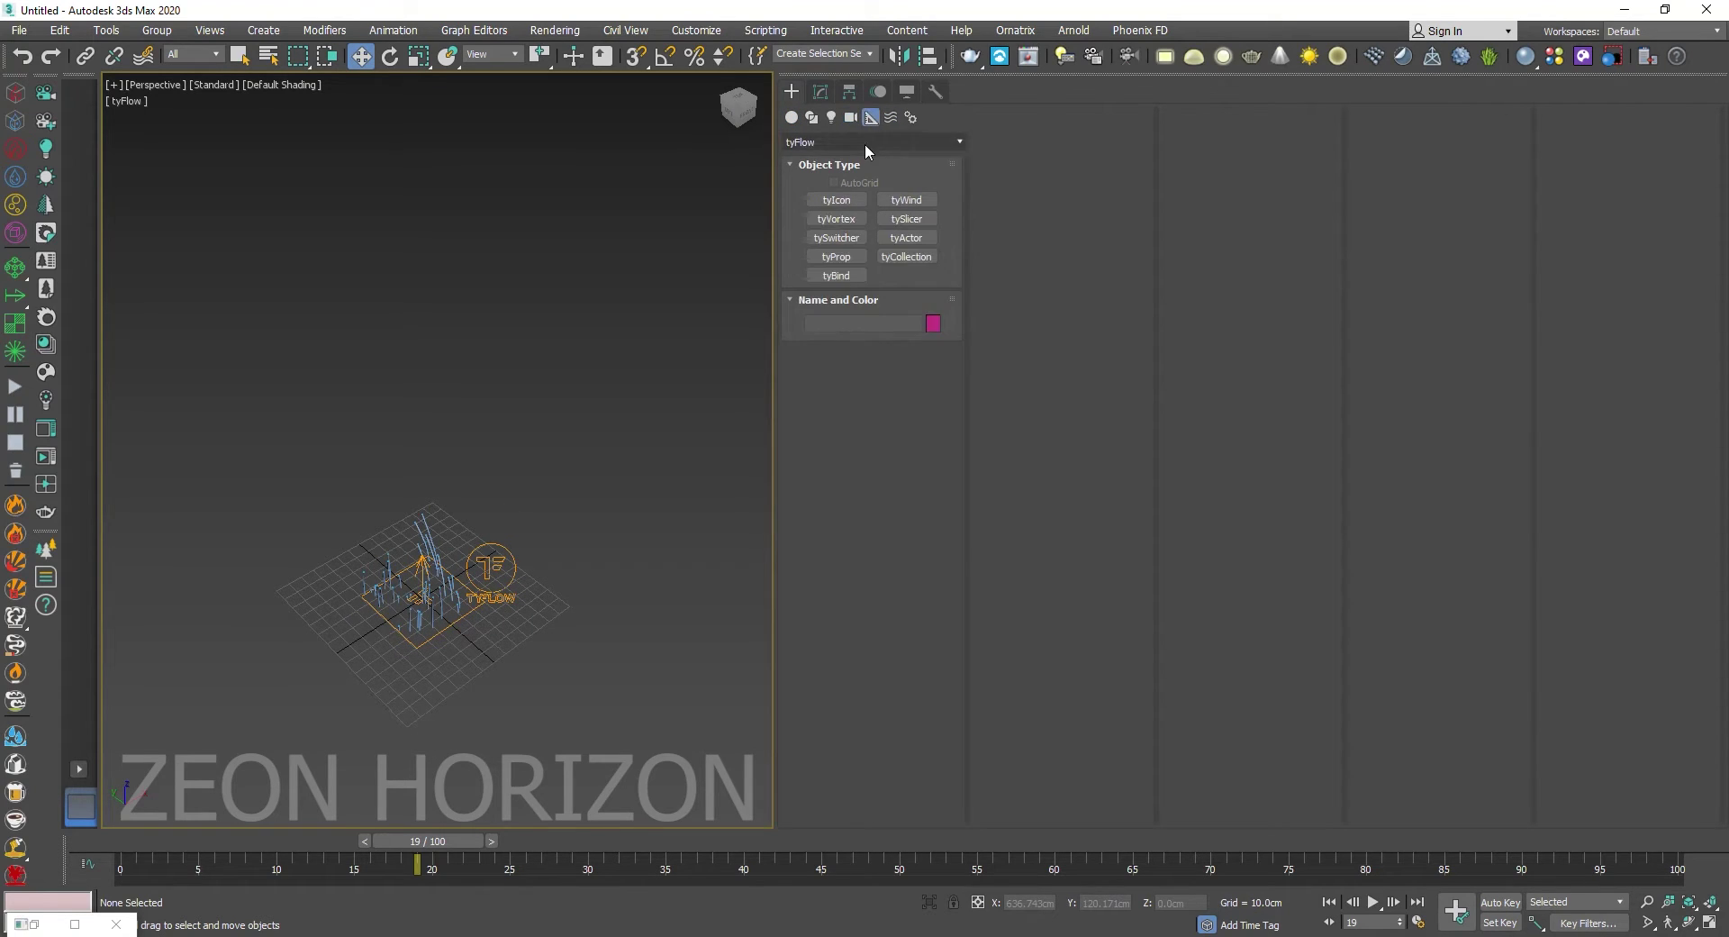
click(837, 219)
drag(423, 600, 438, 666)
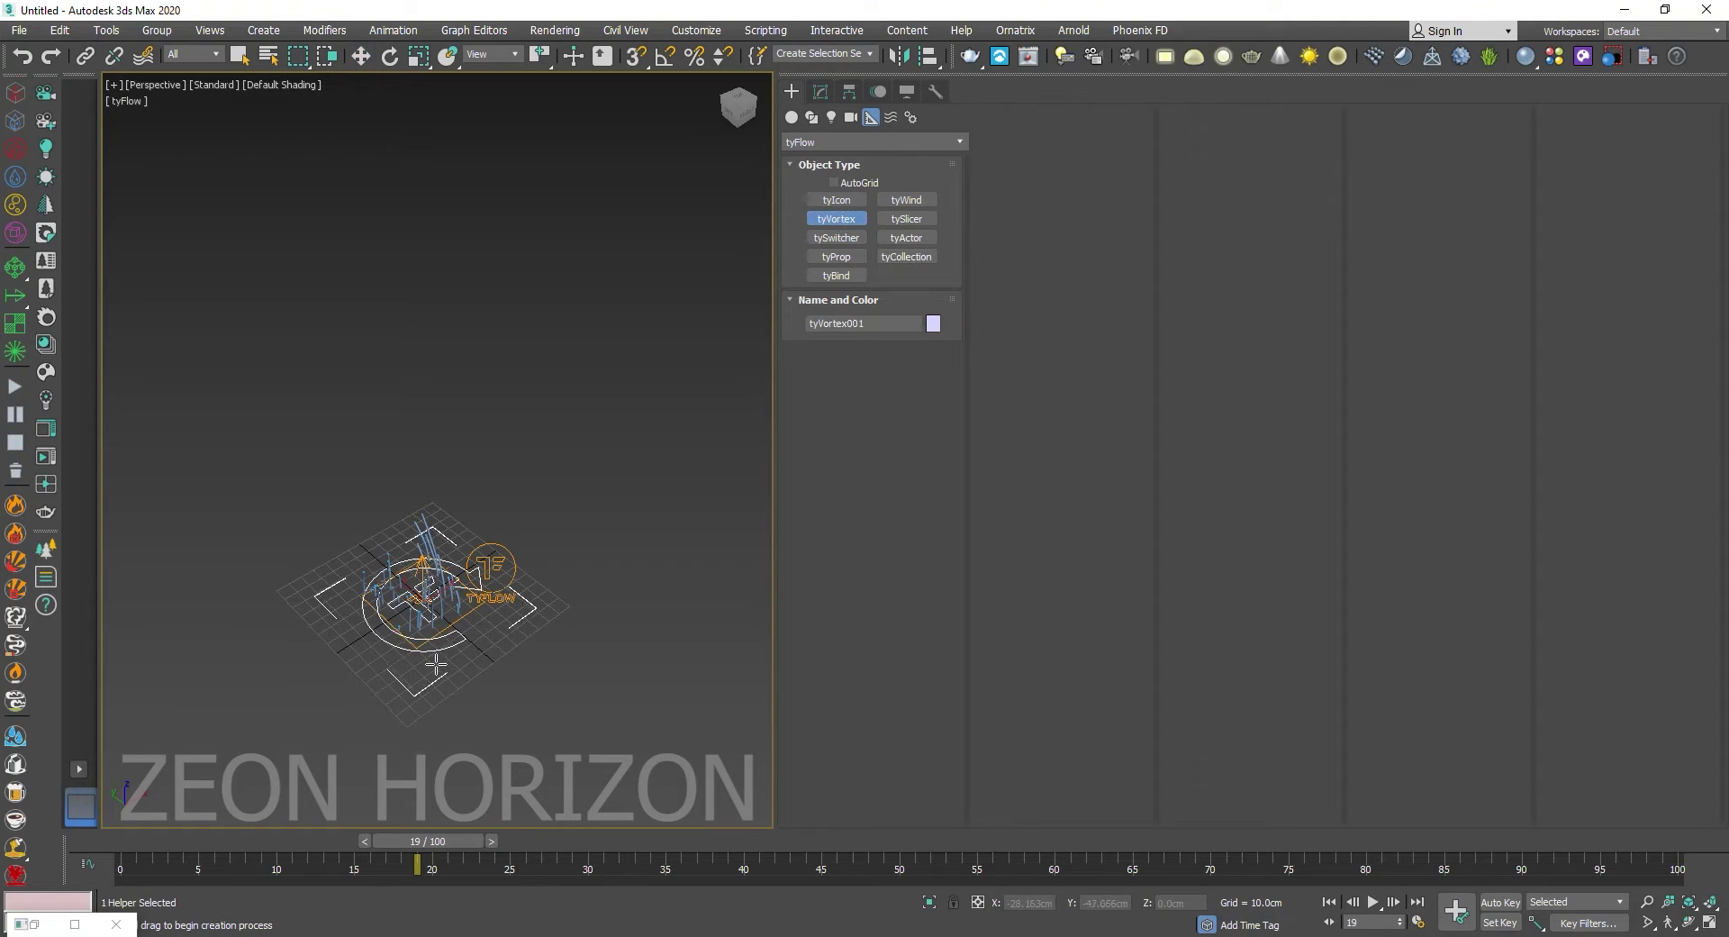
right_click(437, 665)
click(821, 91)
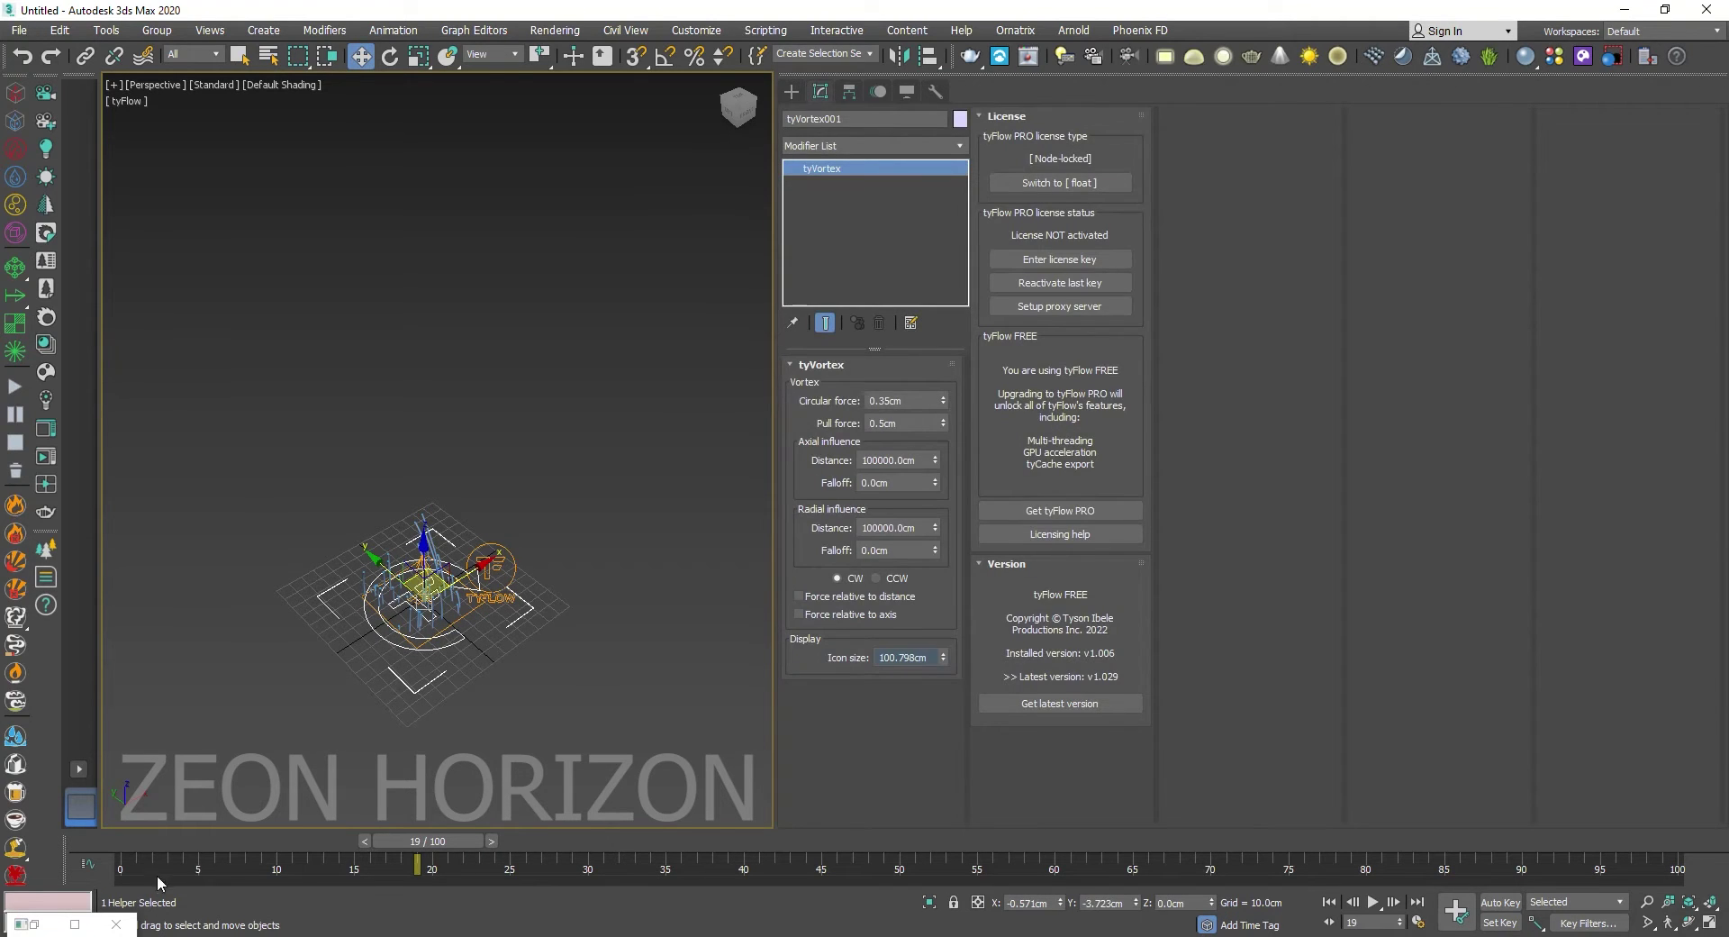
Step: Add the tyVortex helper to the Force operator's objects by picking it in the viewport
click(38, 923)
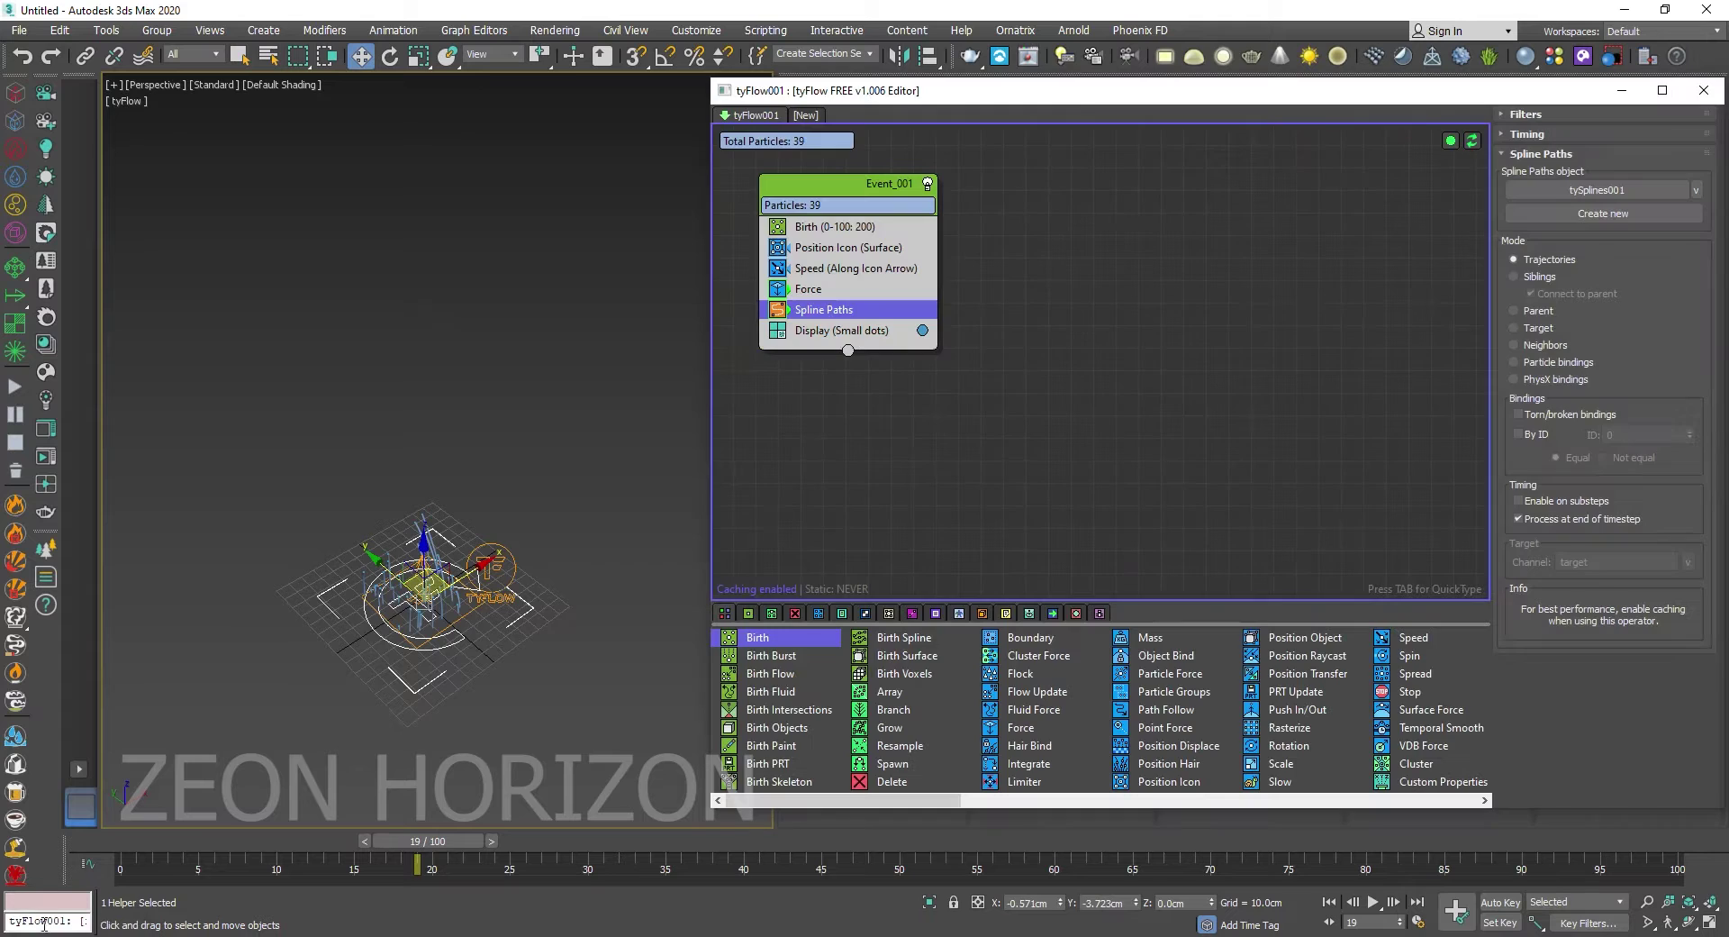
click(852, 292)
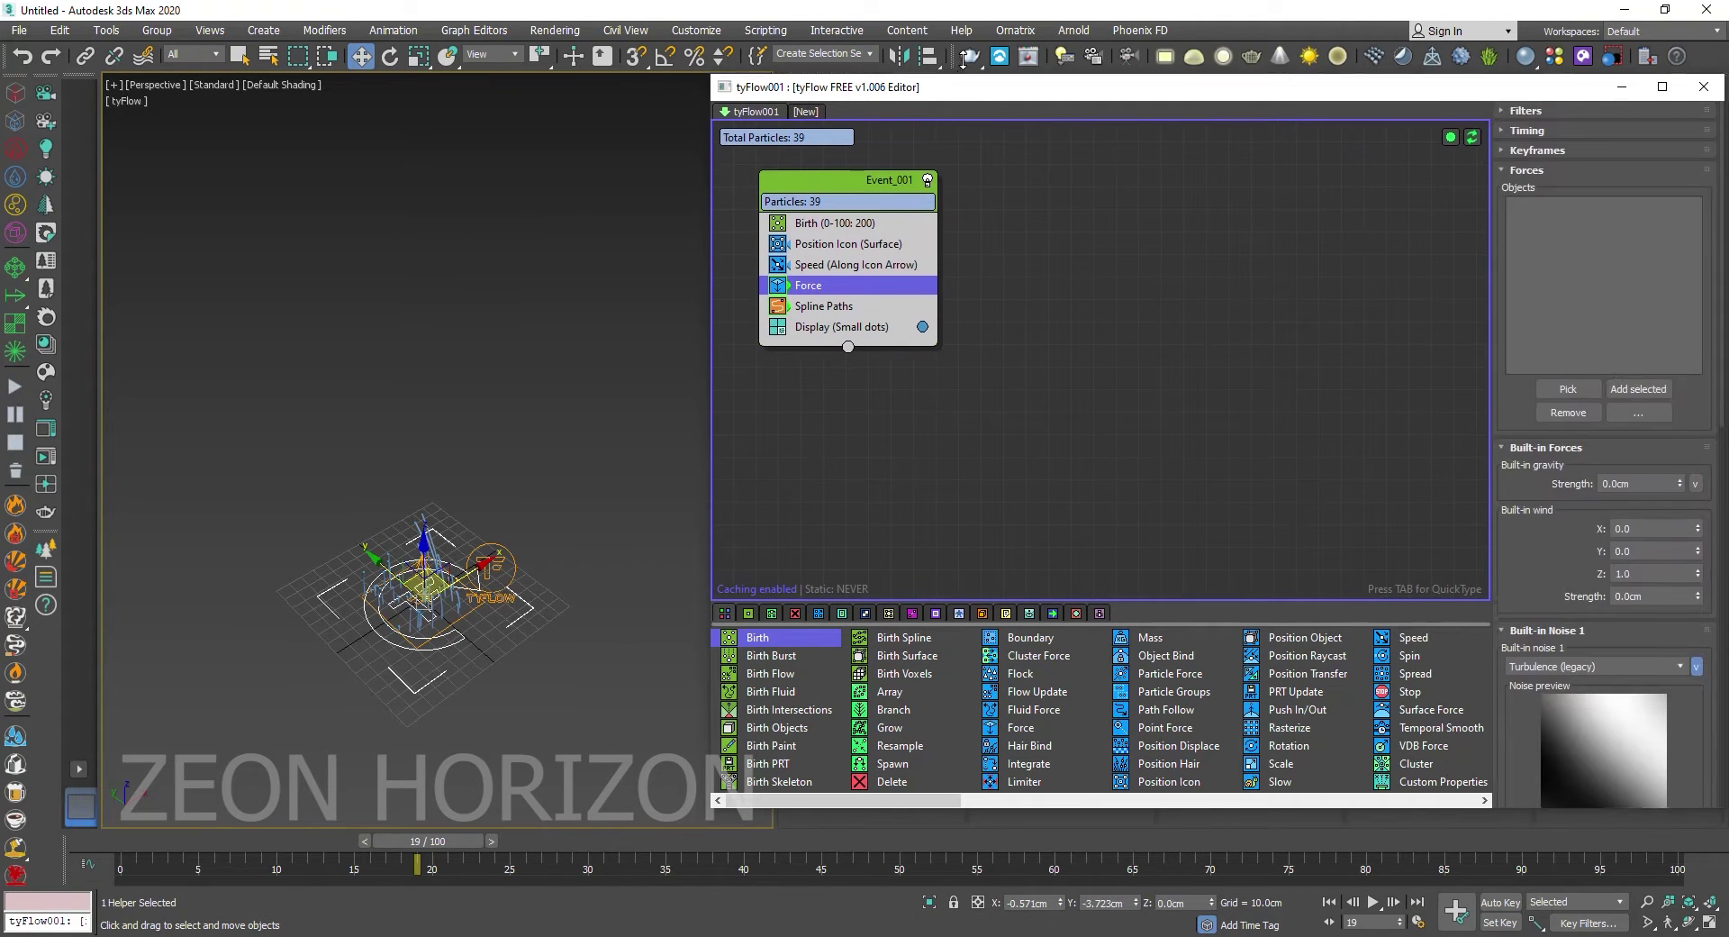
drag(961, 78, 961, 57)
click(1566, 372)
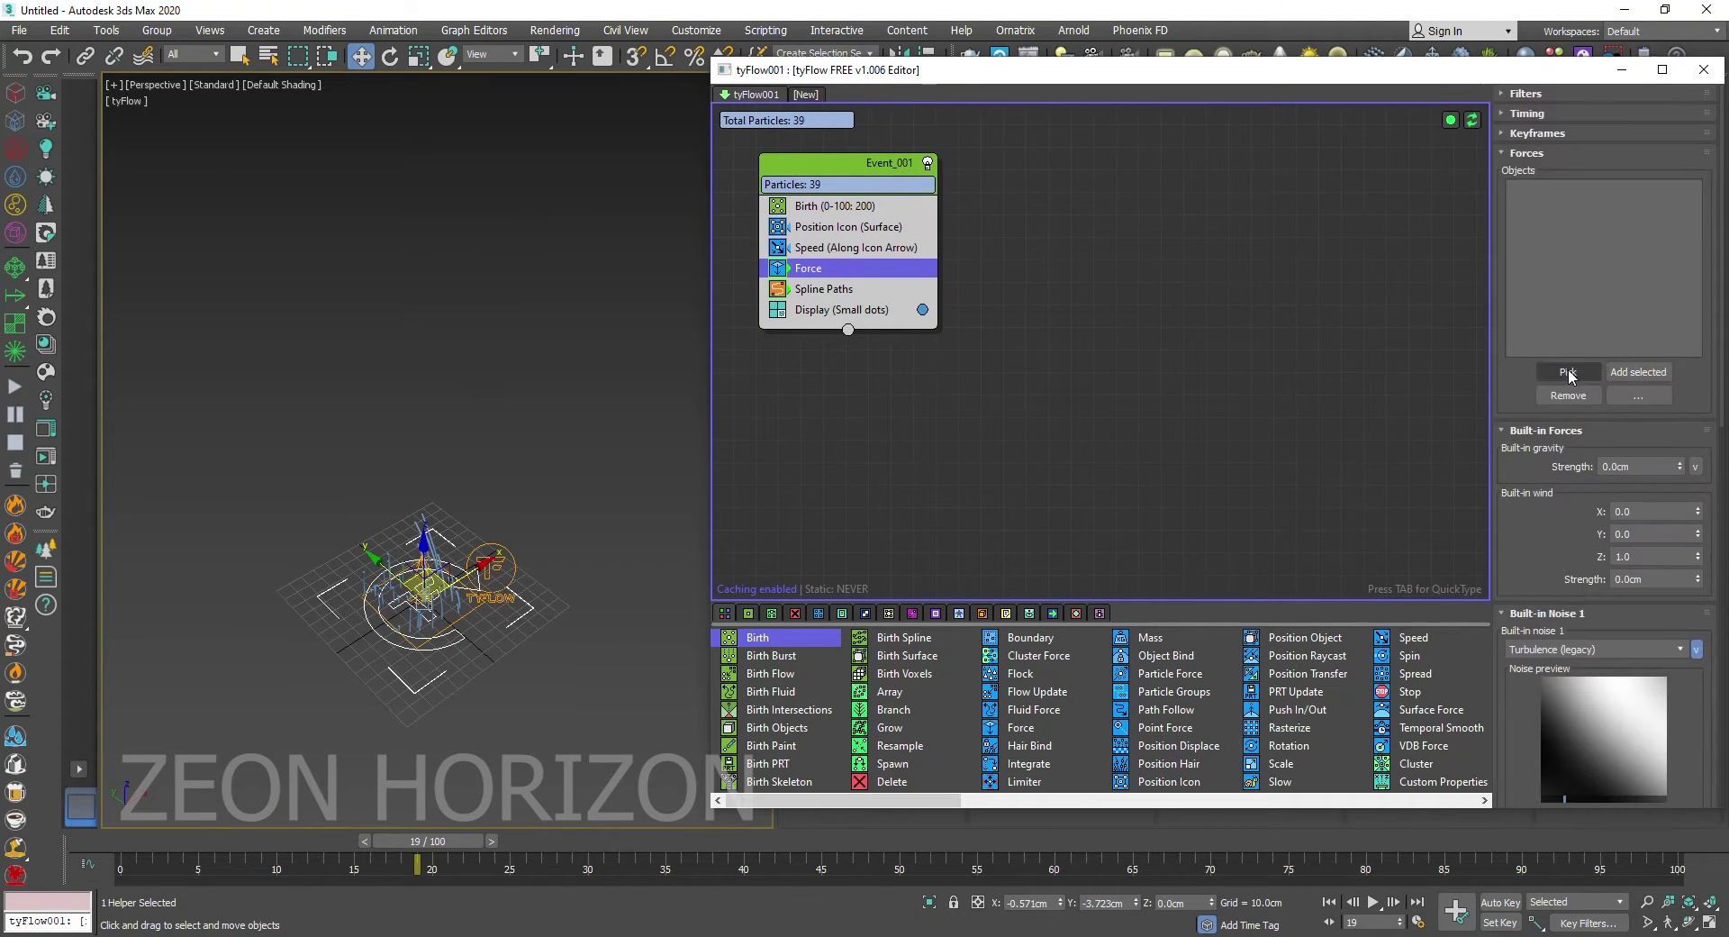
click(427, 646)
click(1622, 70)
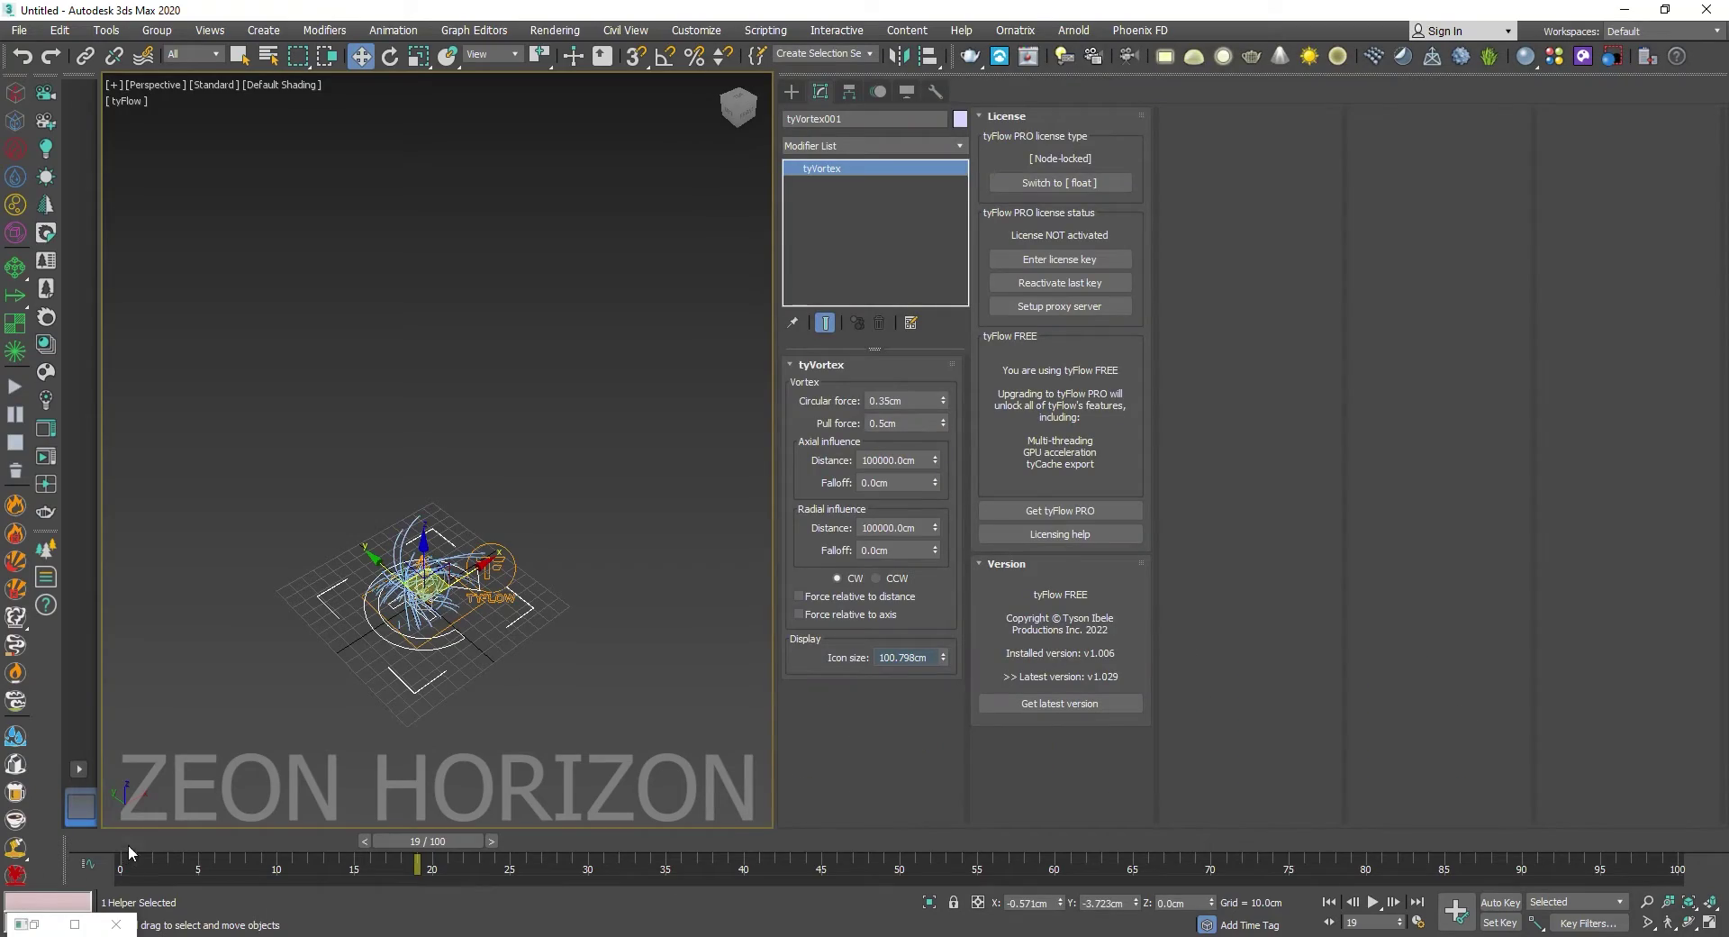
Step: Examine the vortex's effect on the spline trails from several angles over the timeline
drag(129, 852, 1640, 783)
key(w)
alt+middle_drag(451, 630, 300, 531)
middle_drag(300, 531, 383, 646)
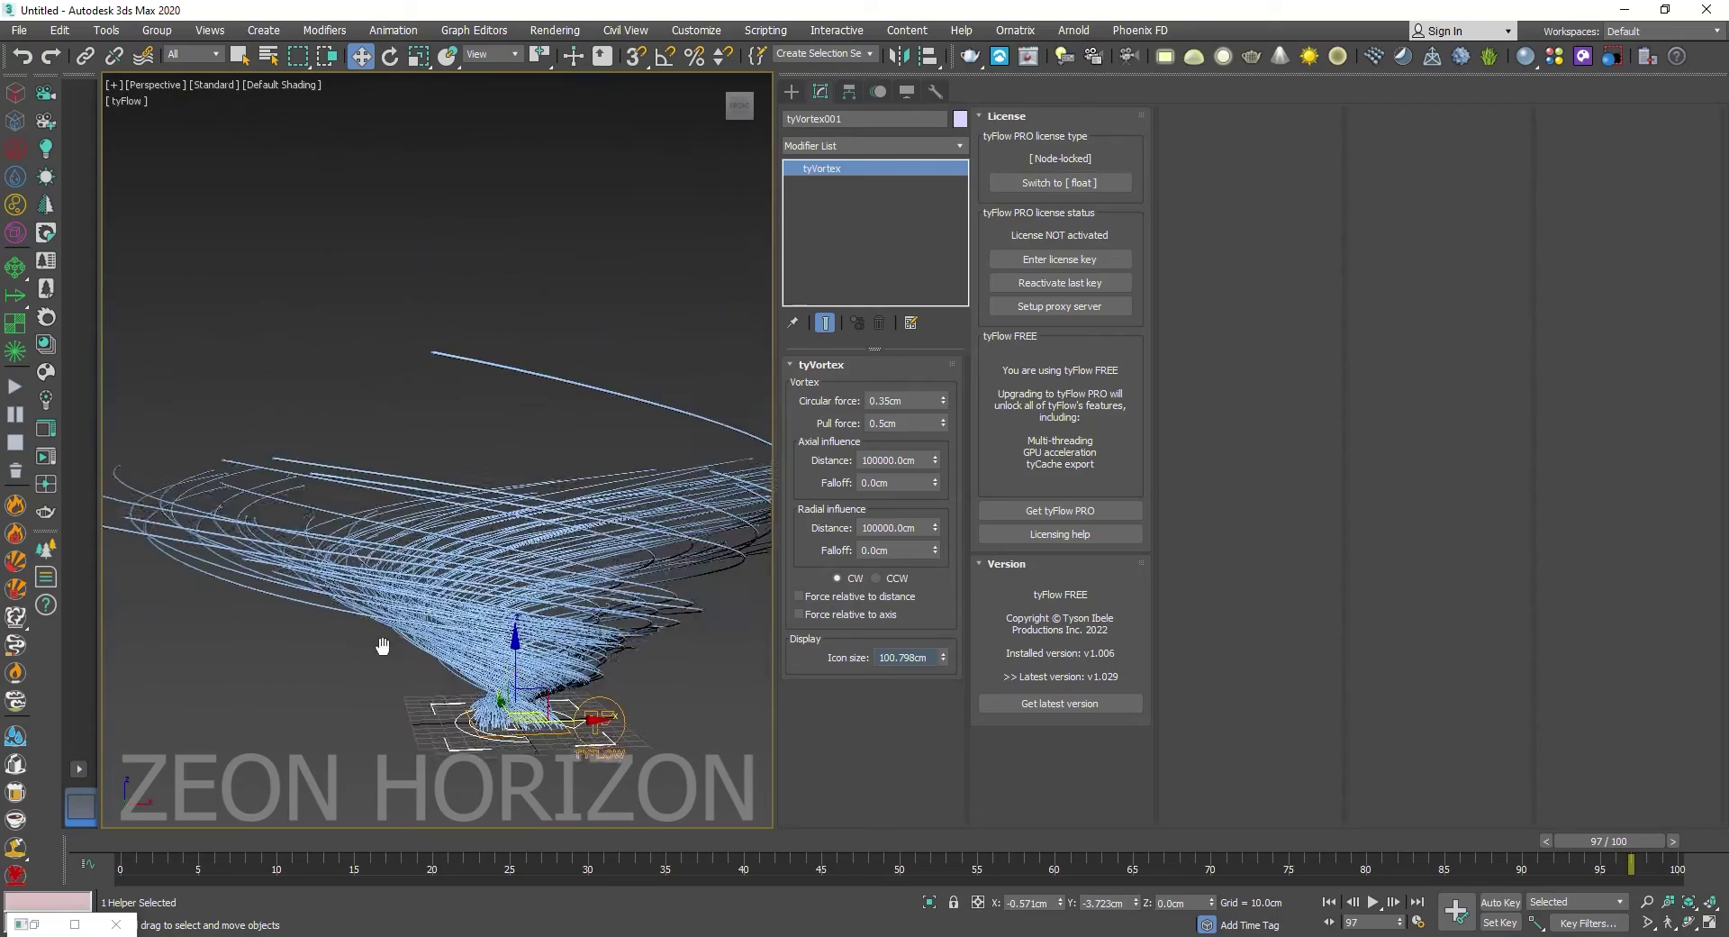
drag(136, 840, 1558, 842)
middle_drag(511, 632, 139, 791)
drag(135, 846, 1585, 850)
key(w)
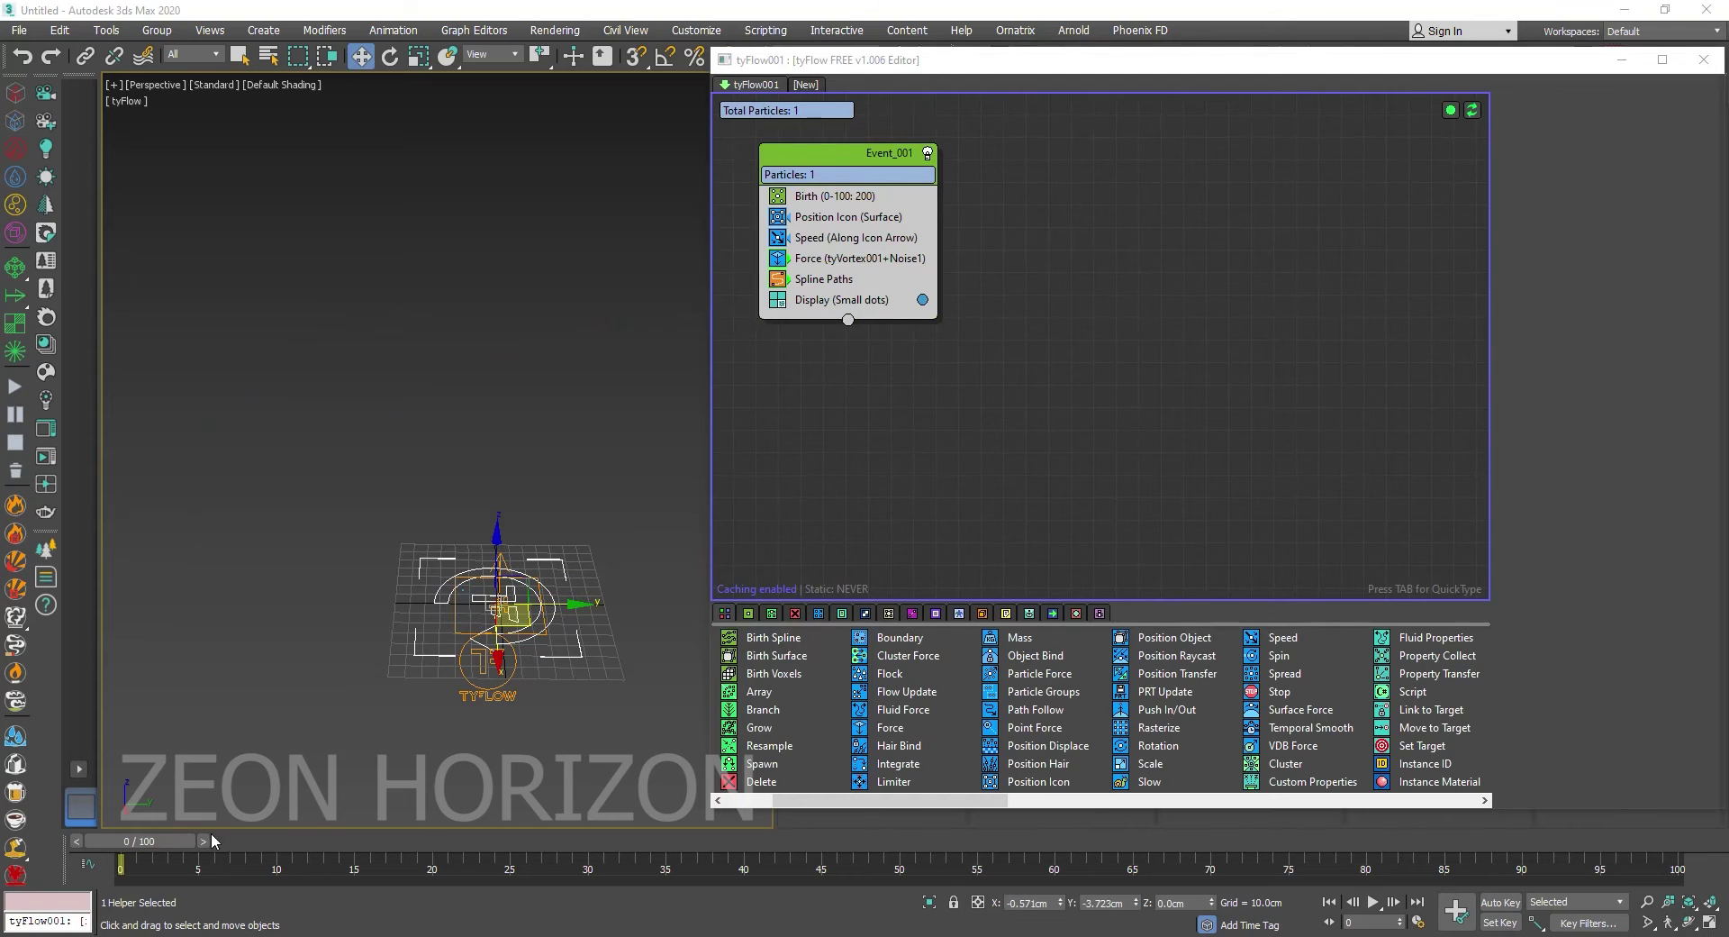
drag(211, 832, 1365, 838)
Step: Set the Force operator's built-in noise 1 strength to 0.0 cm and scrub to frame 100 to preview the trails
click(897, 261)
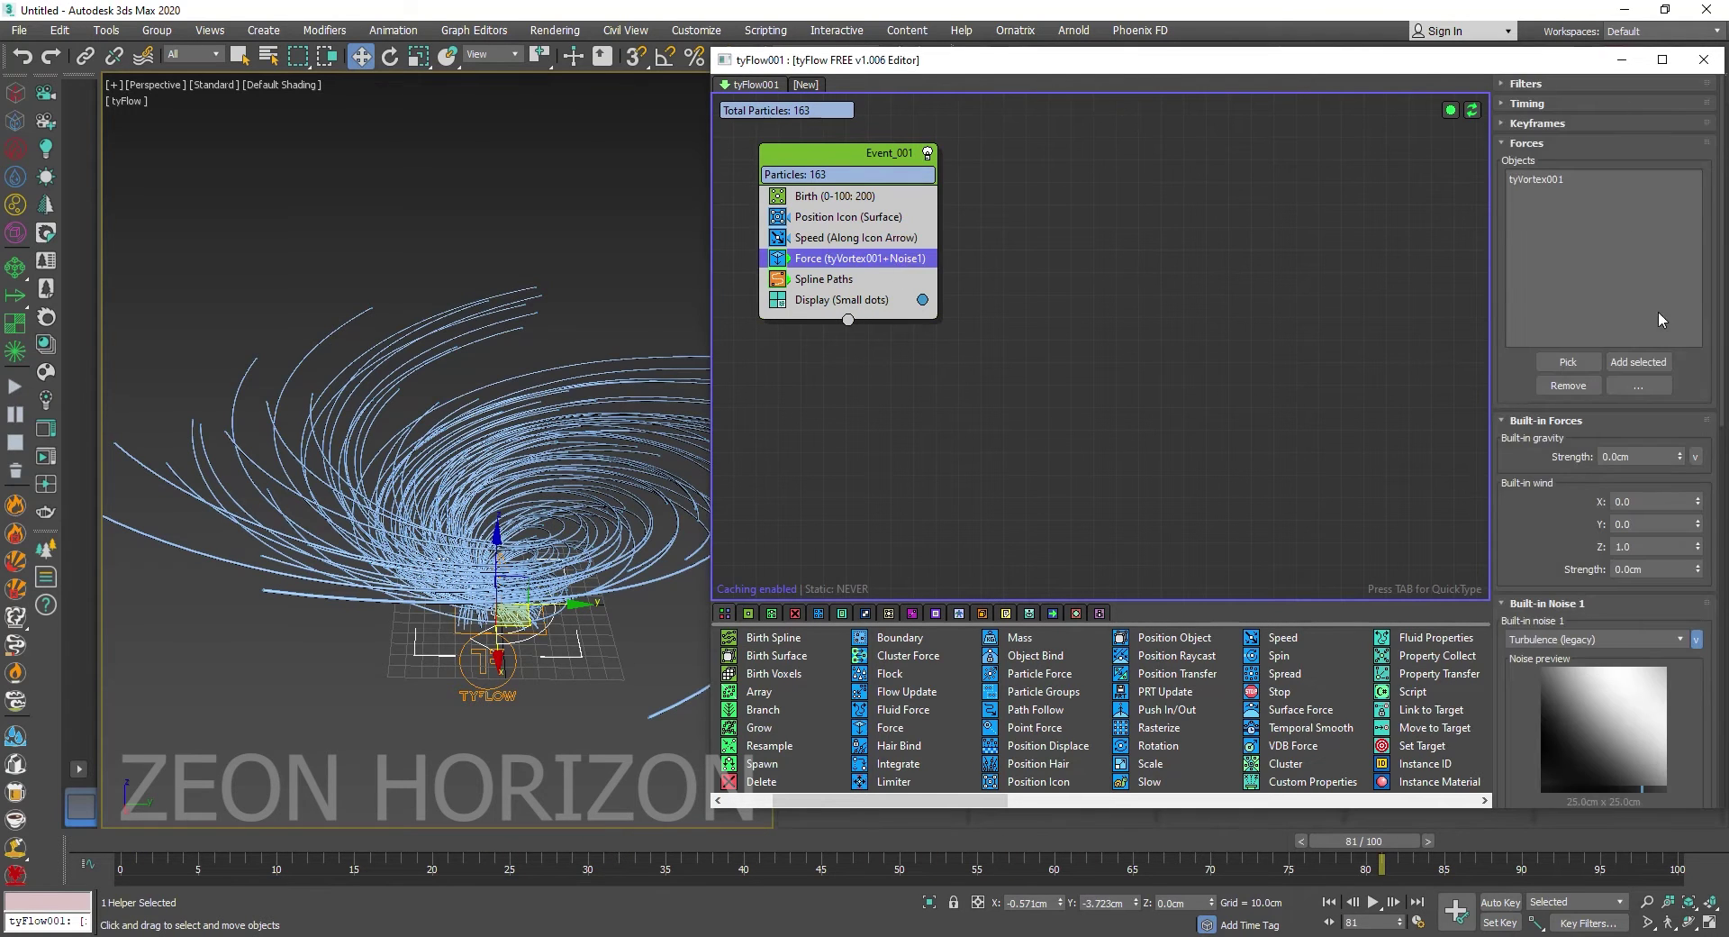
scroll(1540, 531, down, 2)
click(1697, 741)
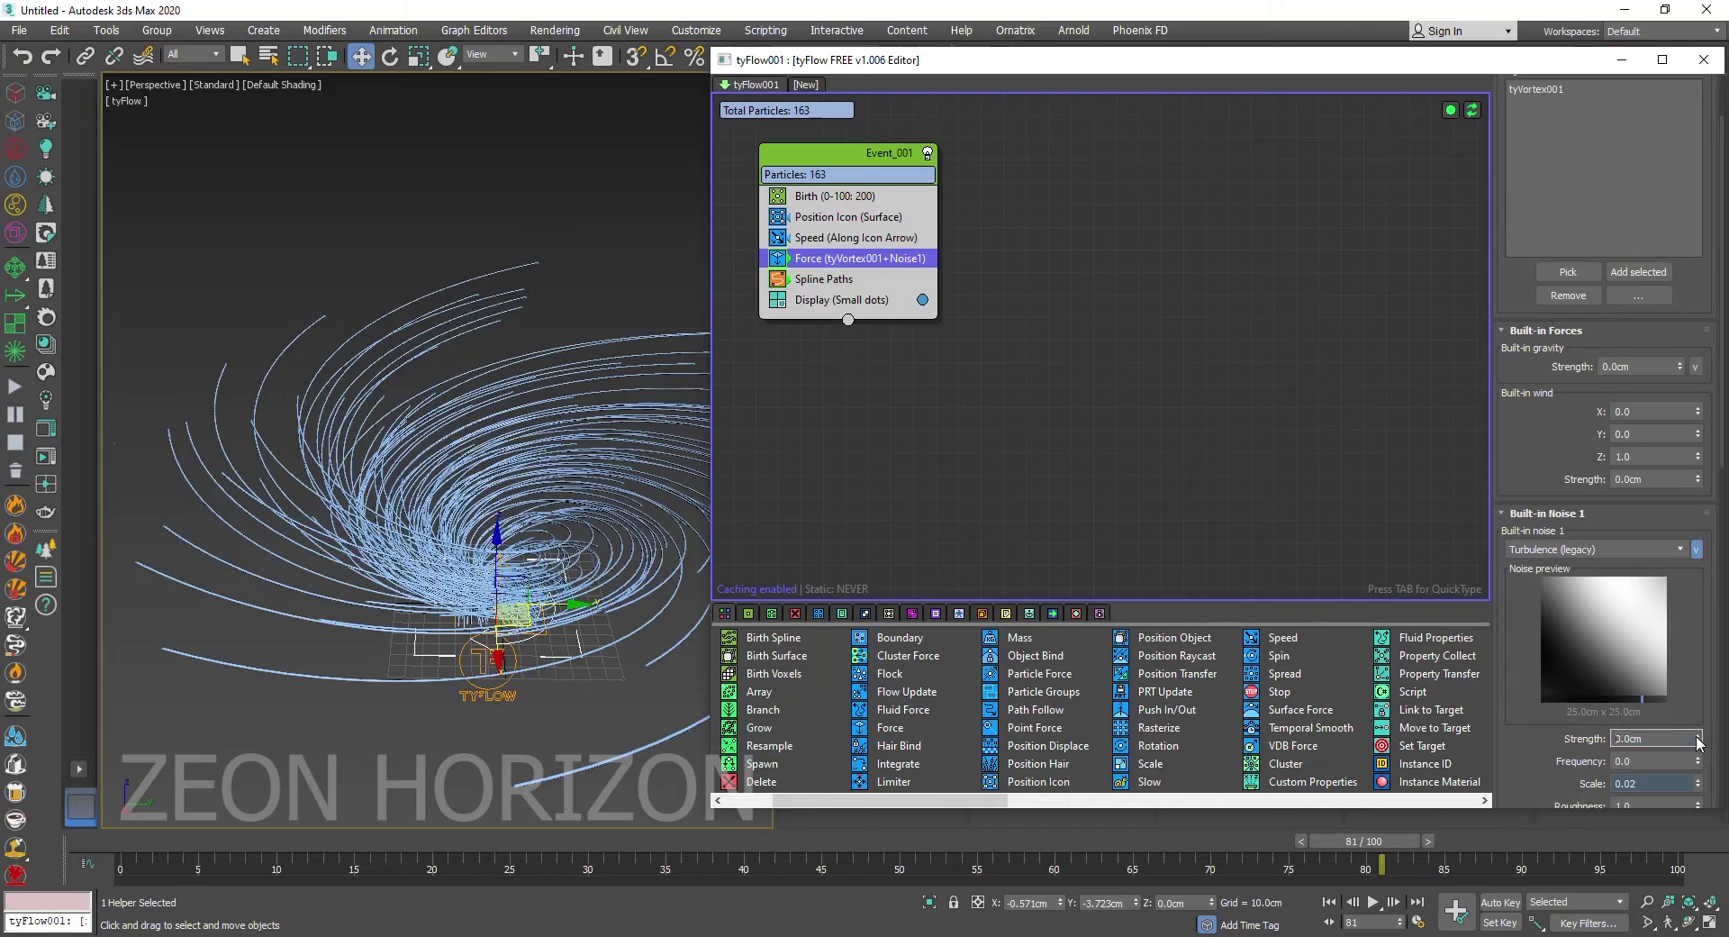
drag(171, 841, 893, 837)
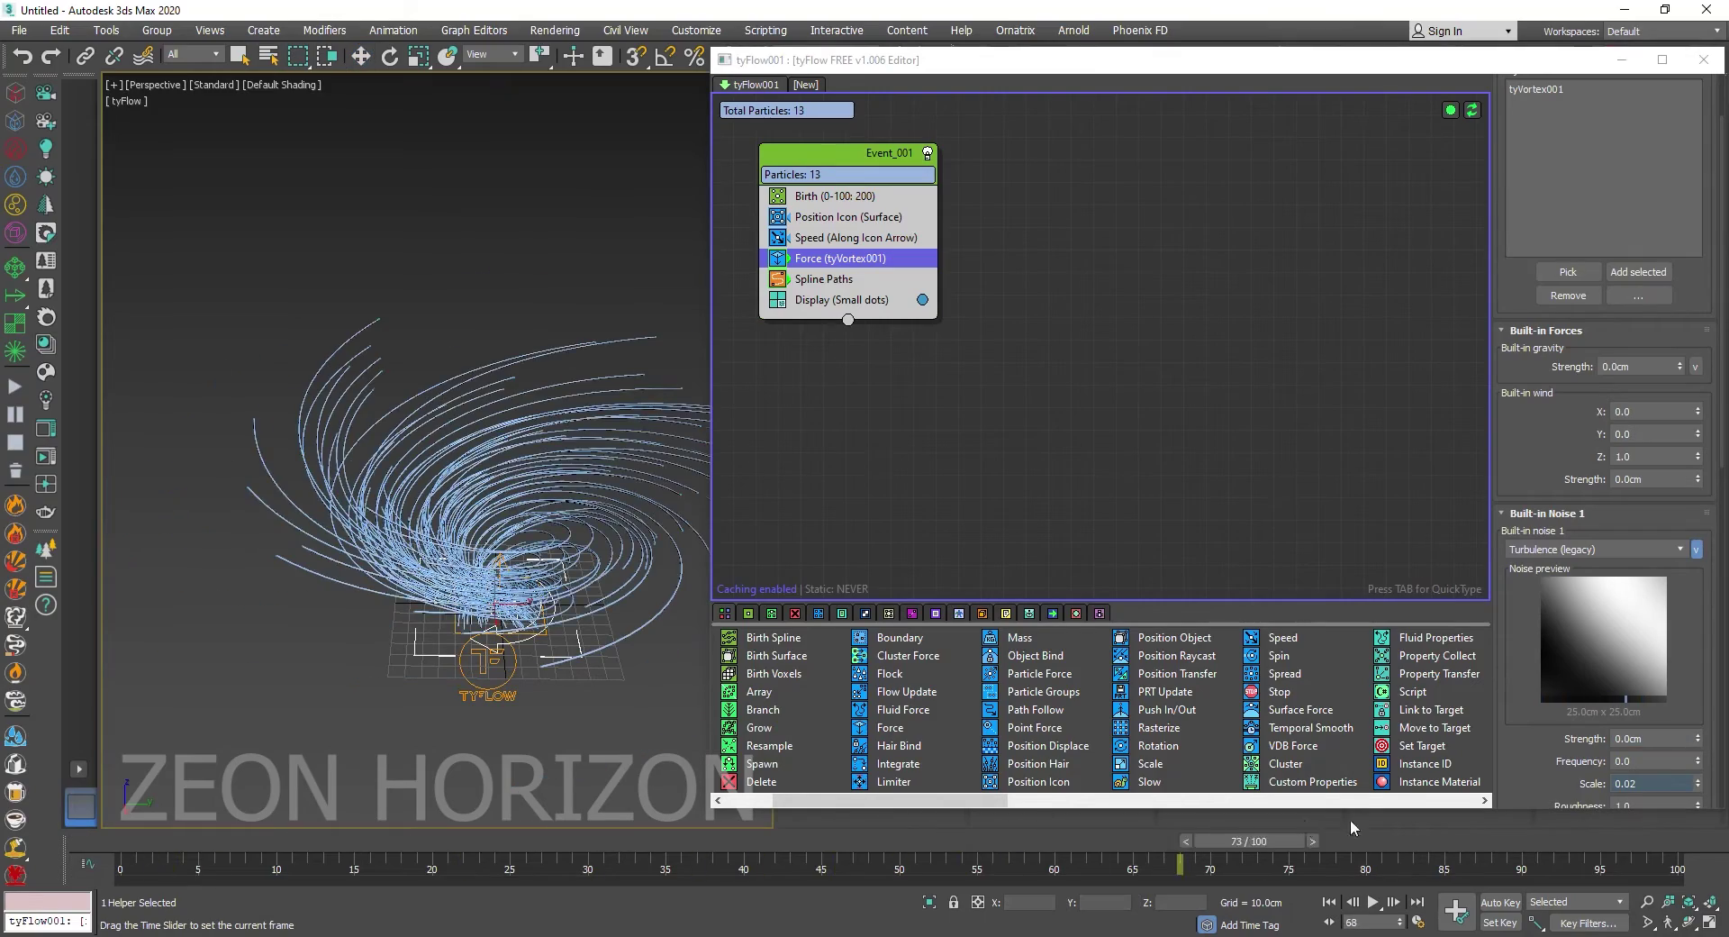
drag(1351, 827, 1682, 829)
click(1621, 61)
alt+middle_drag(368, 469, 584, 414)
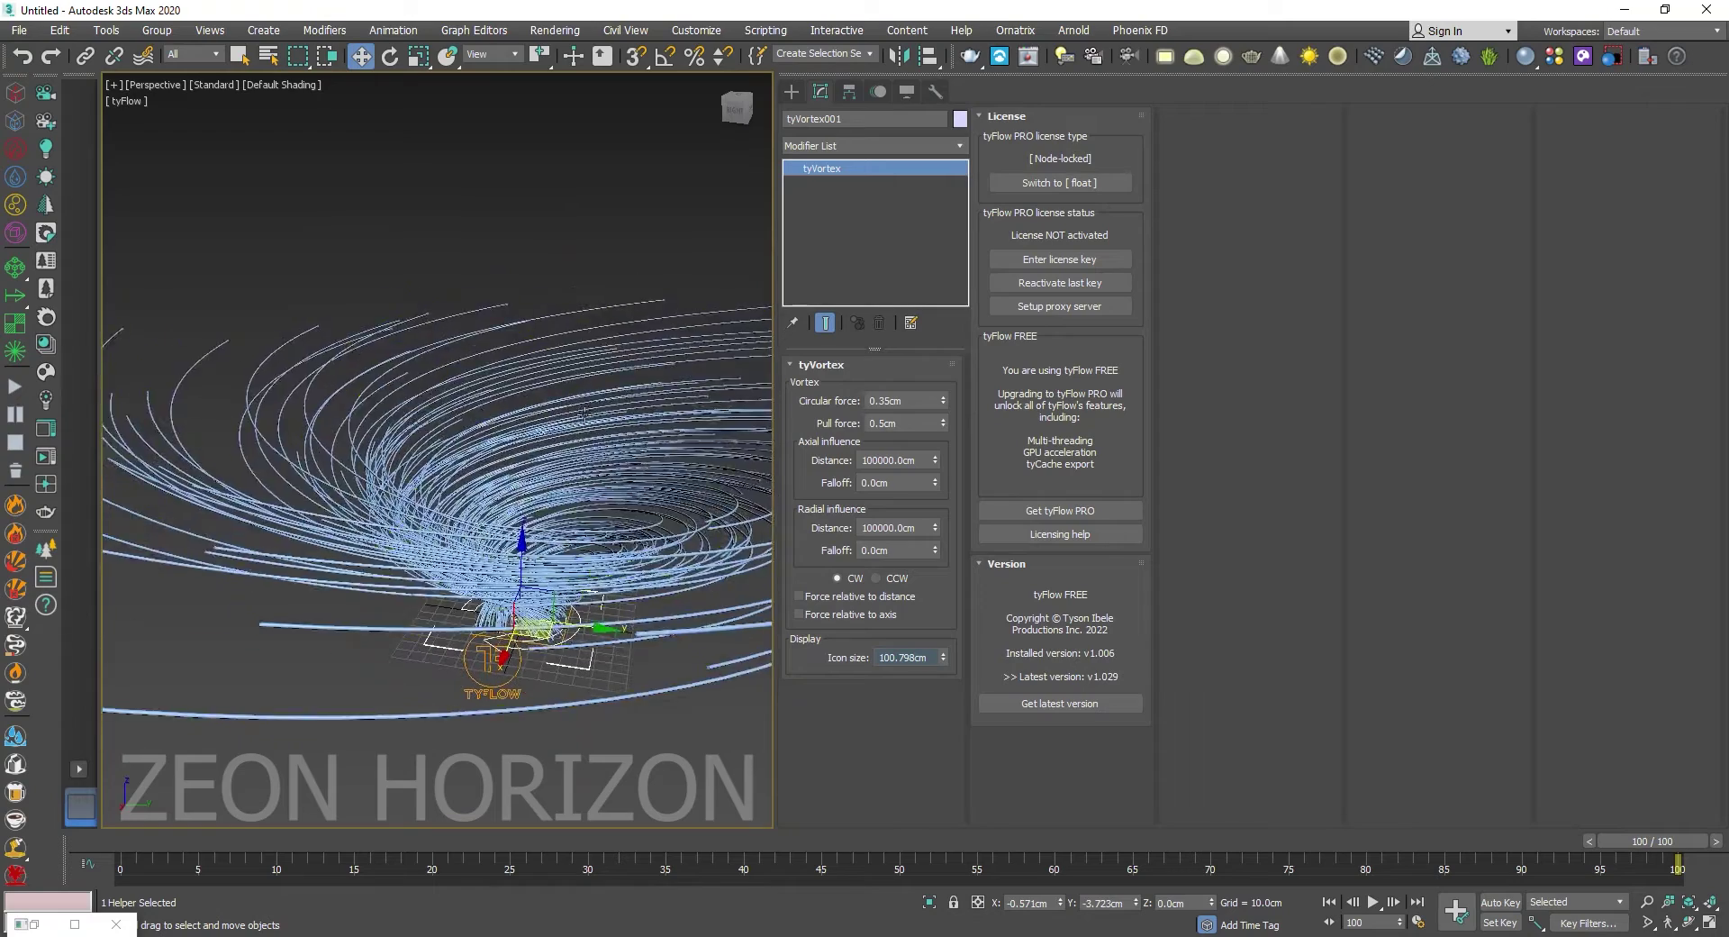
Step: Try a circular force of 0.55 cm on the tyVortex and preview the swirl over the timeline
click(883, 400)
key(Return)
drag(135, 840, 1678, 825)
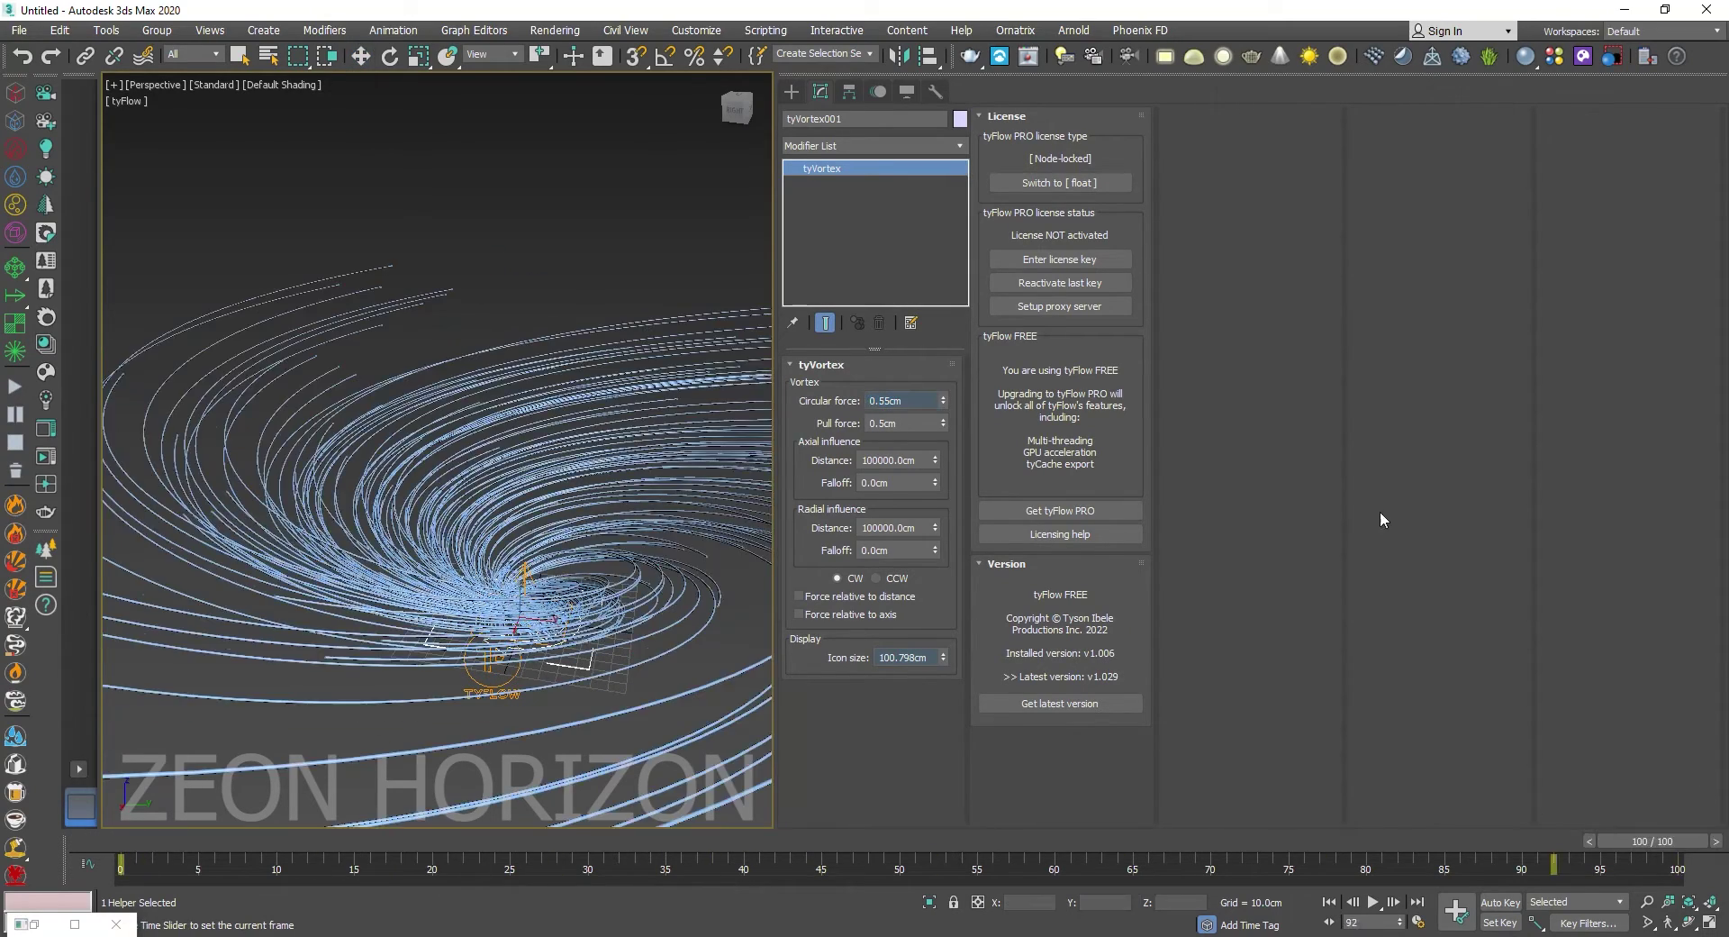
key(w)
alt+middle_drag(586, 450, 505, 477)
Step: Set the tyVortex's circular force to 0.35 cm and its pull force to 0.2 cm
click(880, 400)
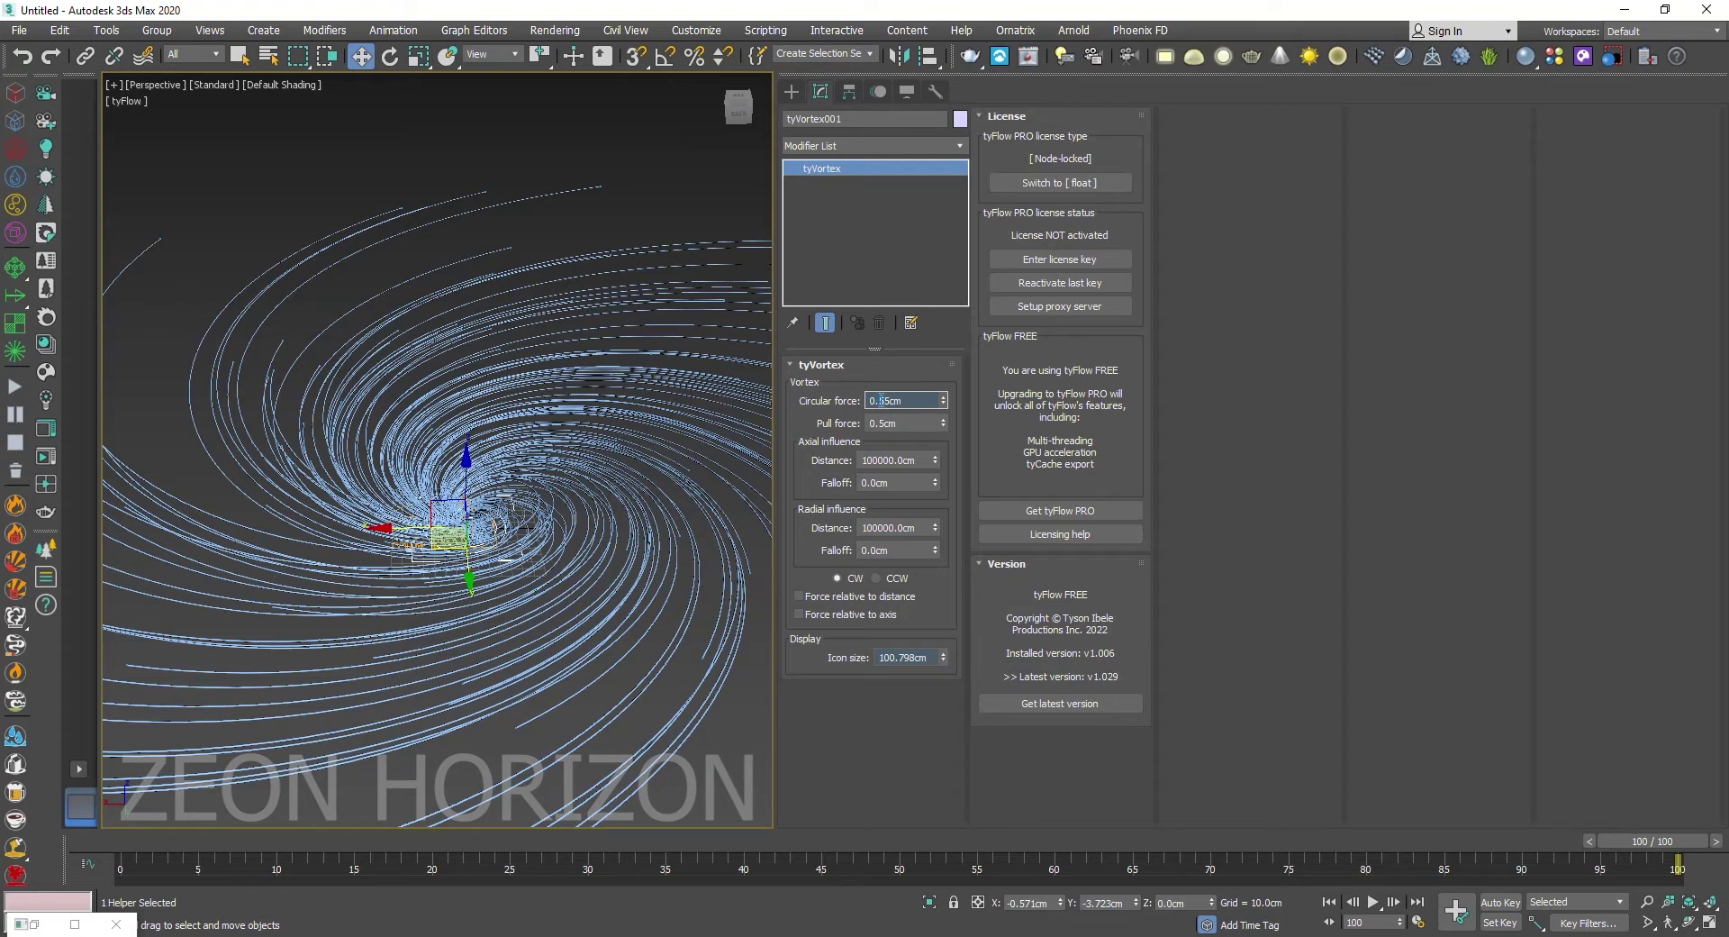
key(Return)
click(886, 423)
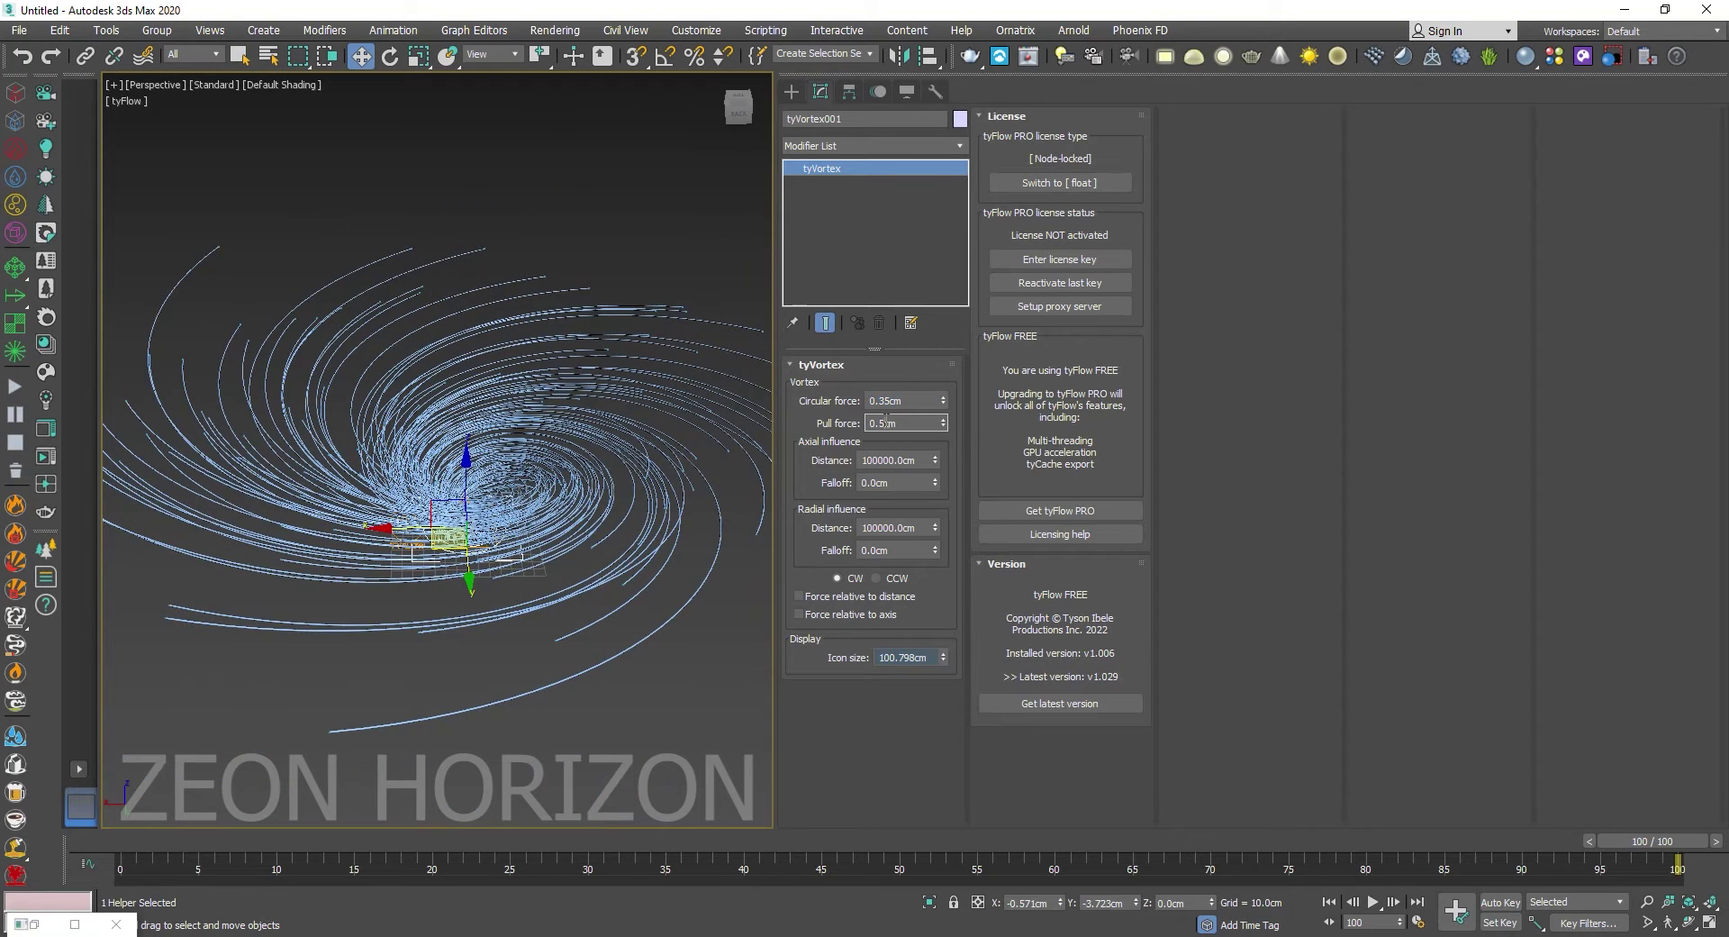
key(Return)
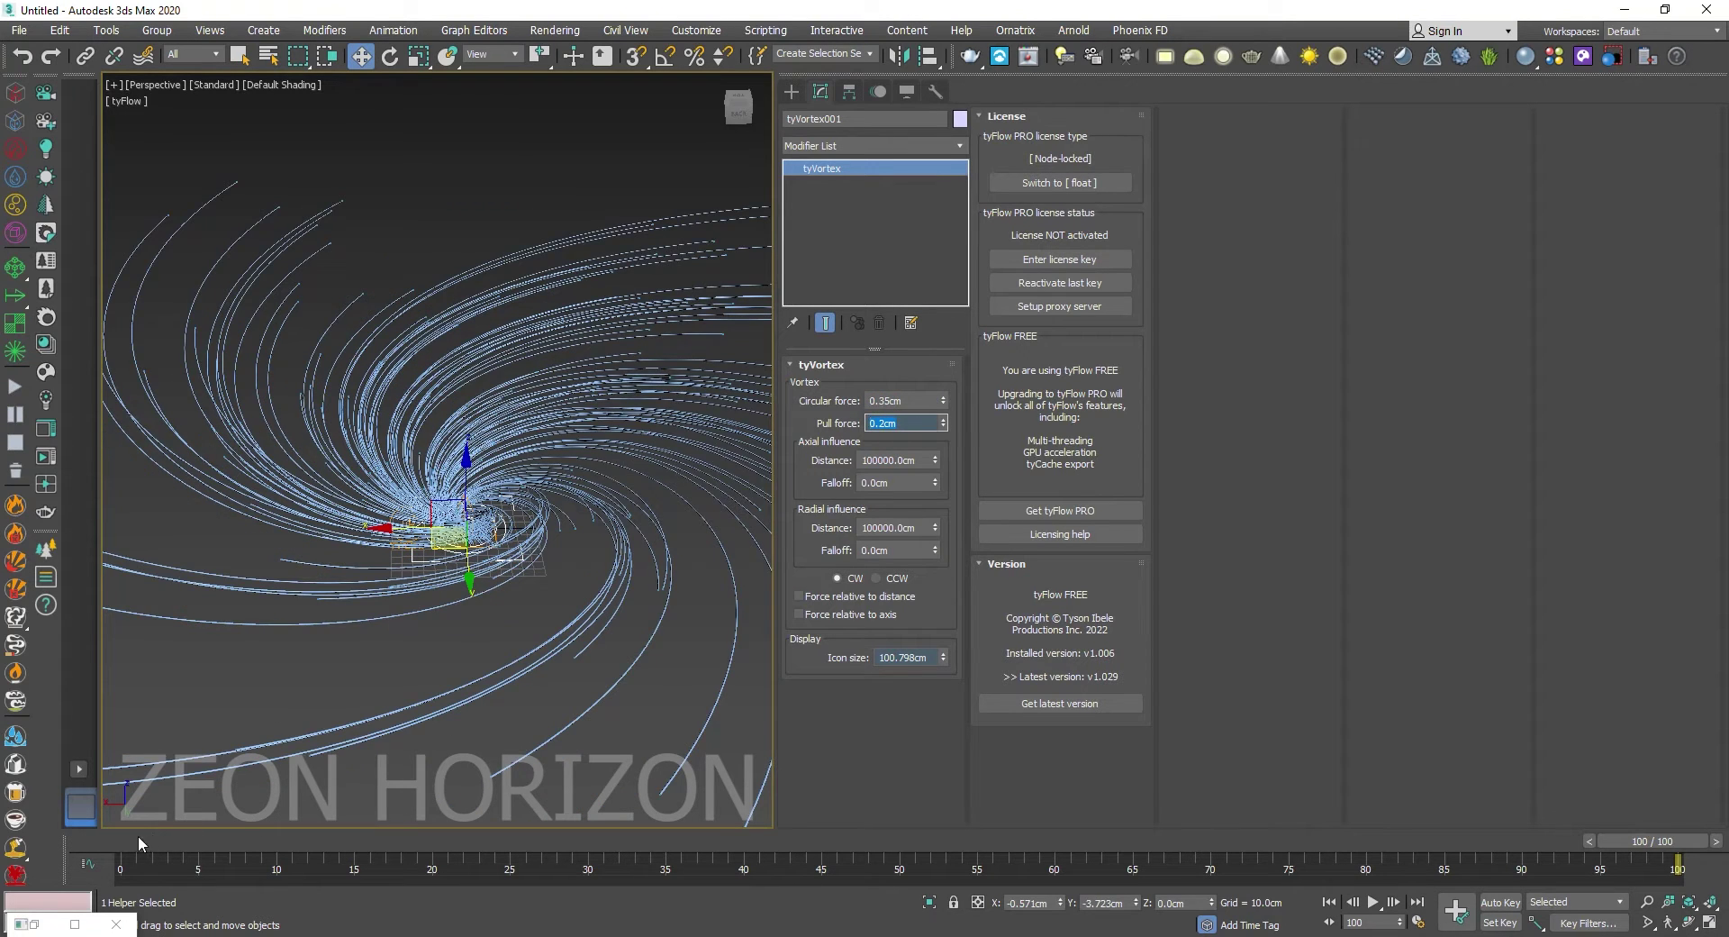
Step: Set the tyVortex's pull force to 0.5 cm
click(882, 422)
text(5)
key(Return)
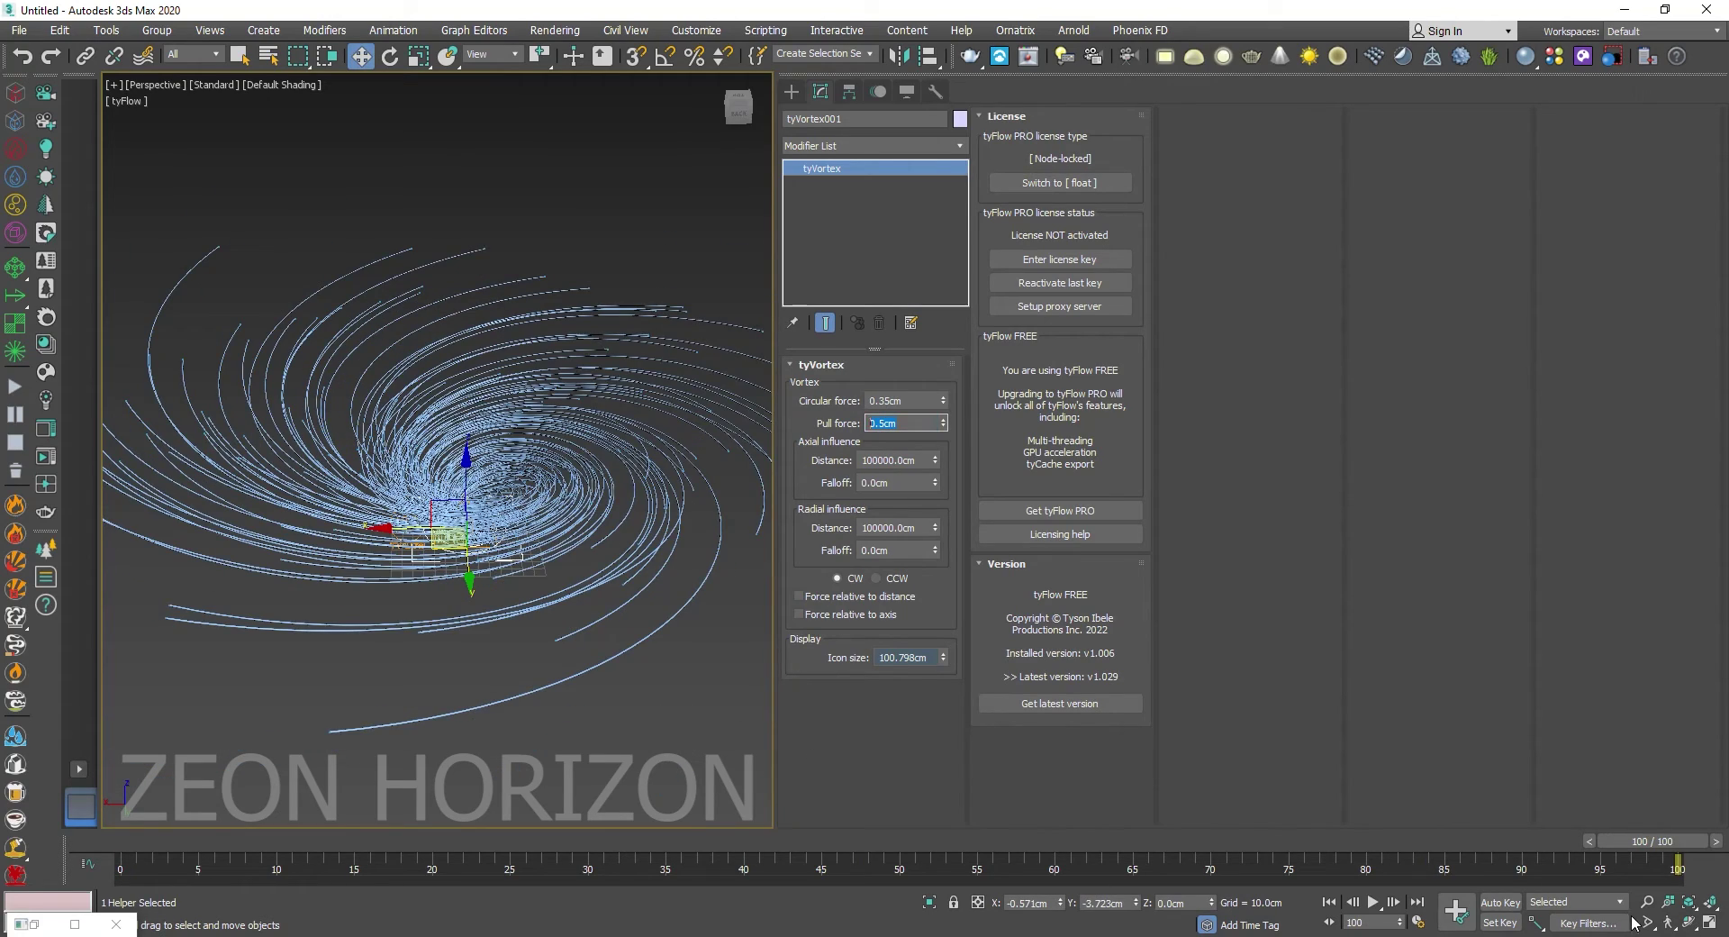
Step: Create an upright cylinder of about 11 cm radius and 210 cm height beside the swirling spline trails
click(793, 93)
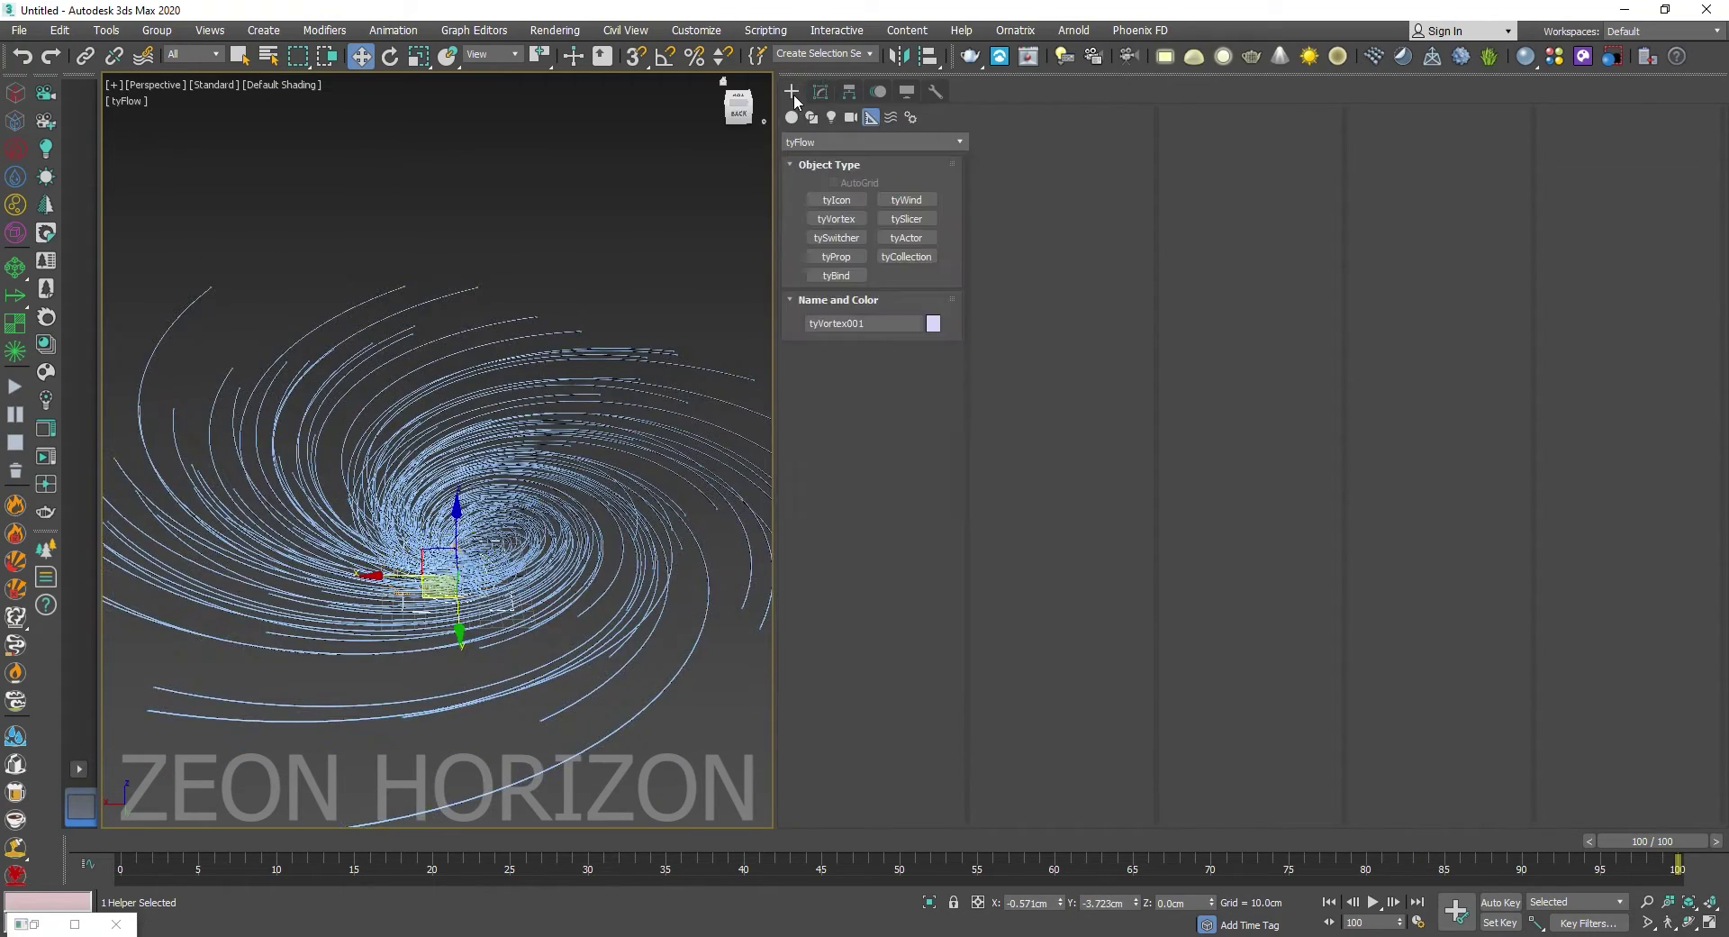
middle_drag(569, 312, 382, 343)
click(792, 117)
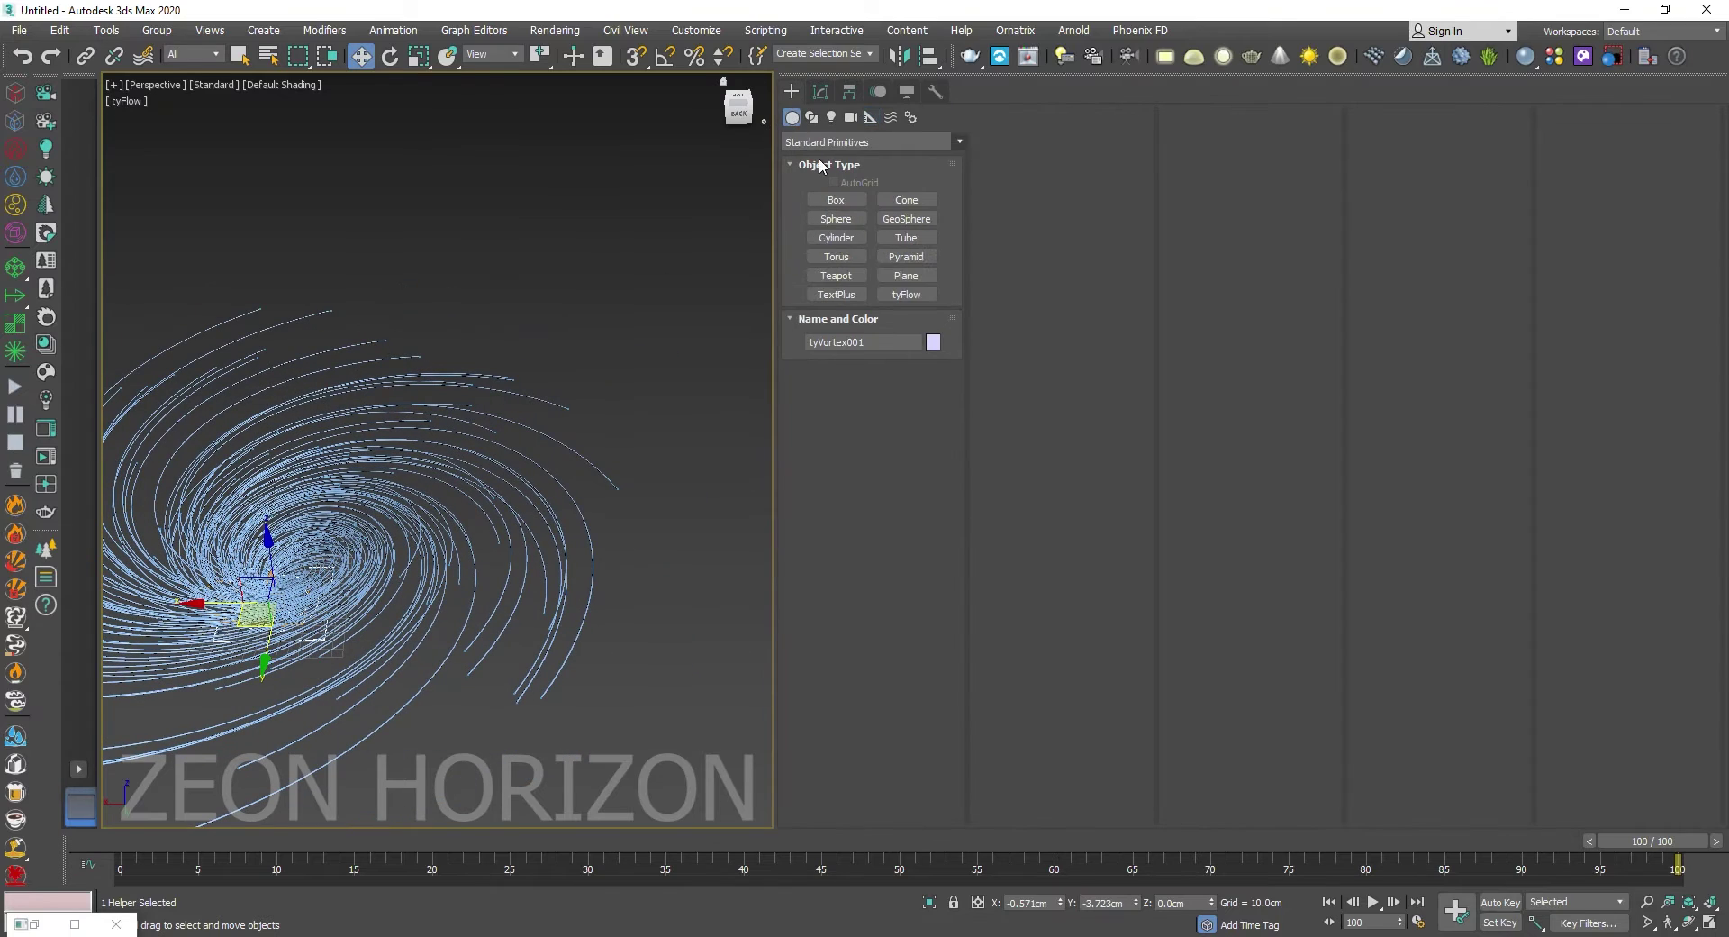
click(837, 236)
alt+middle_drag(545, 359, 390, 366)
drag(610, 617, 612, 616)
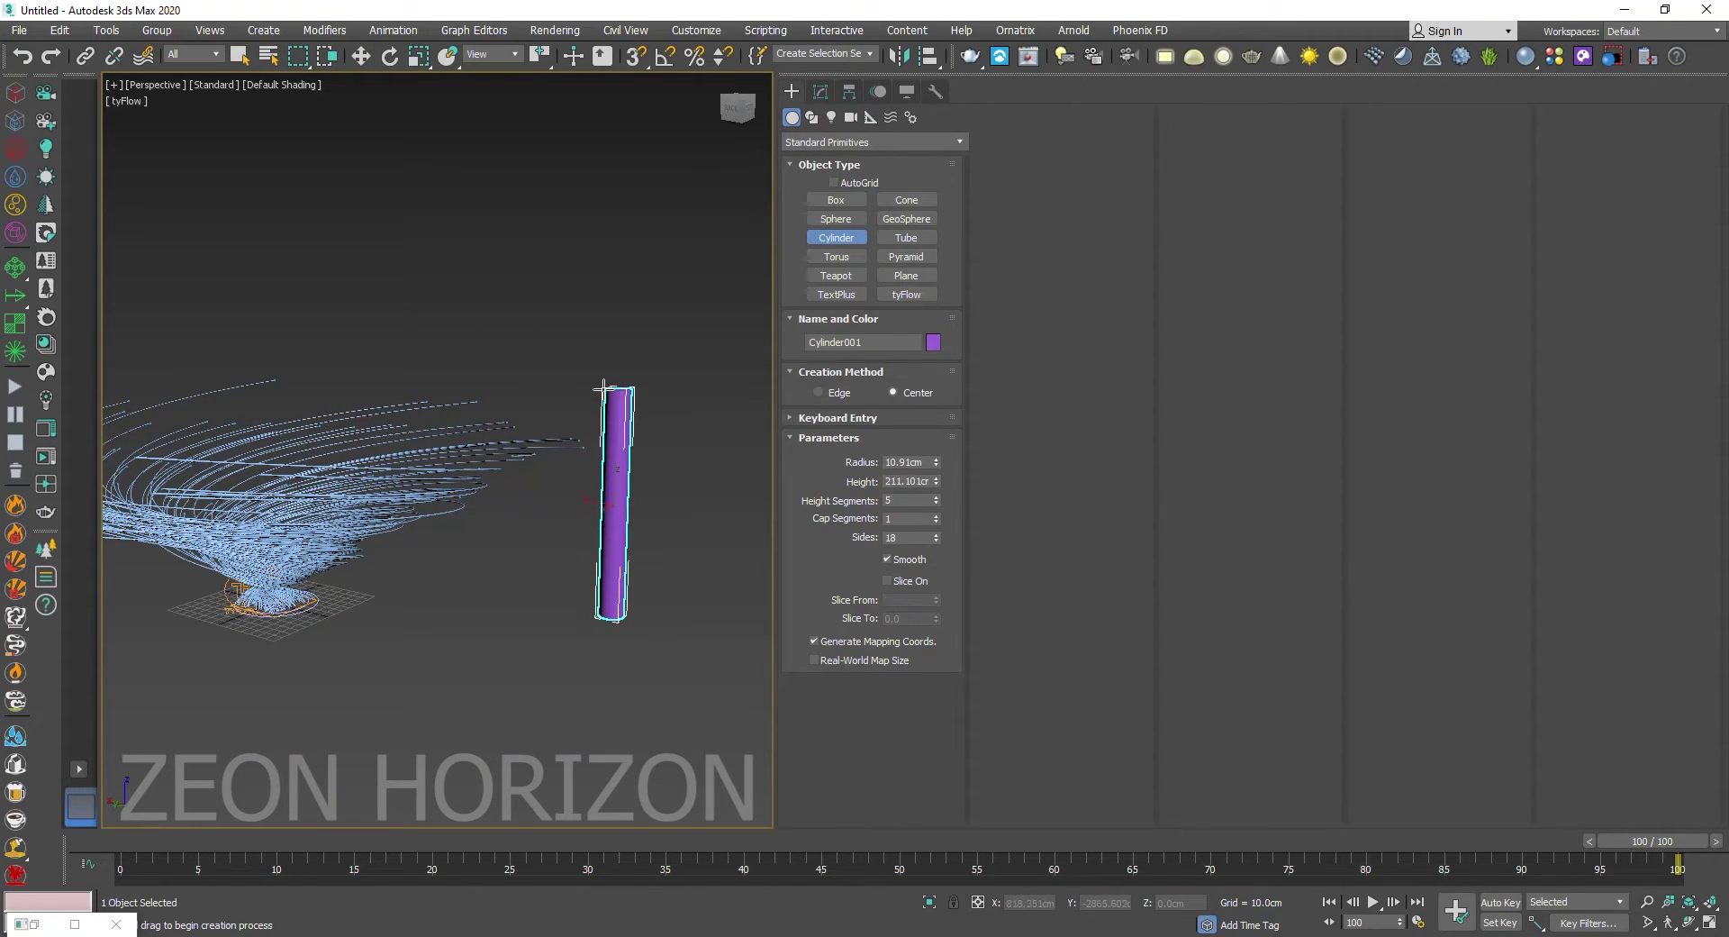
click(602, 397)
key(w)
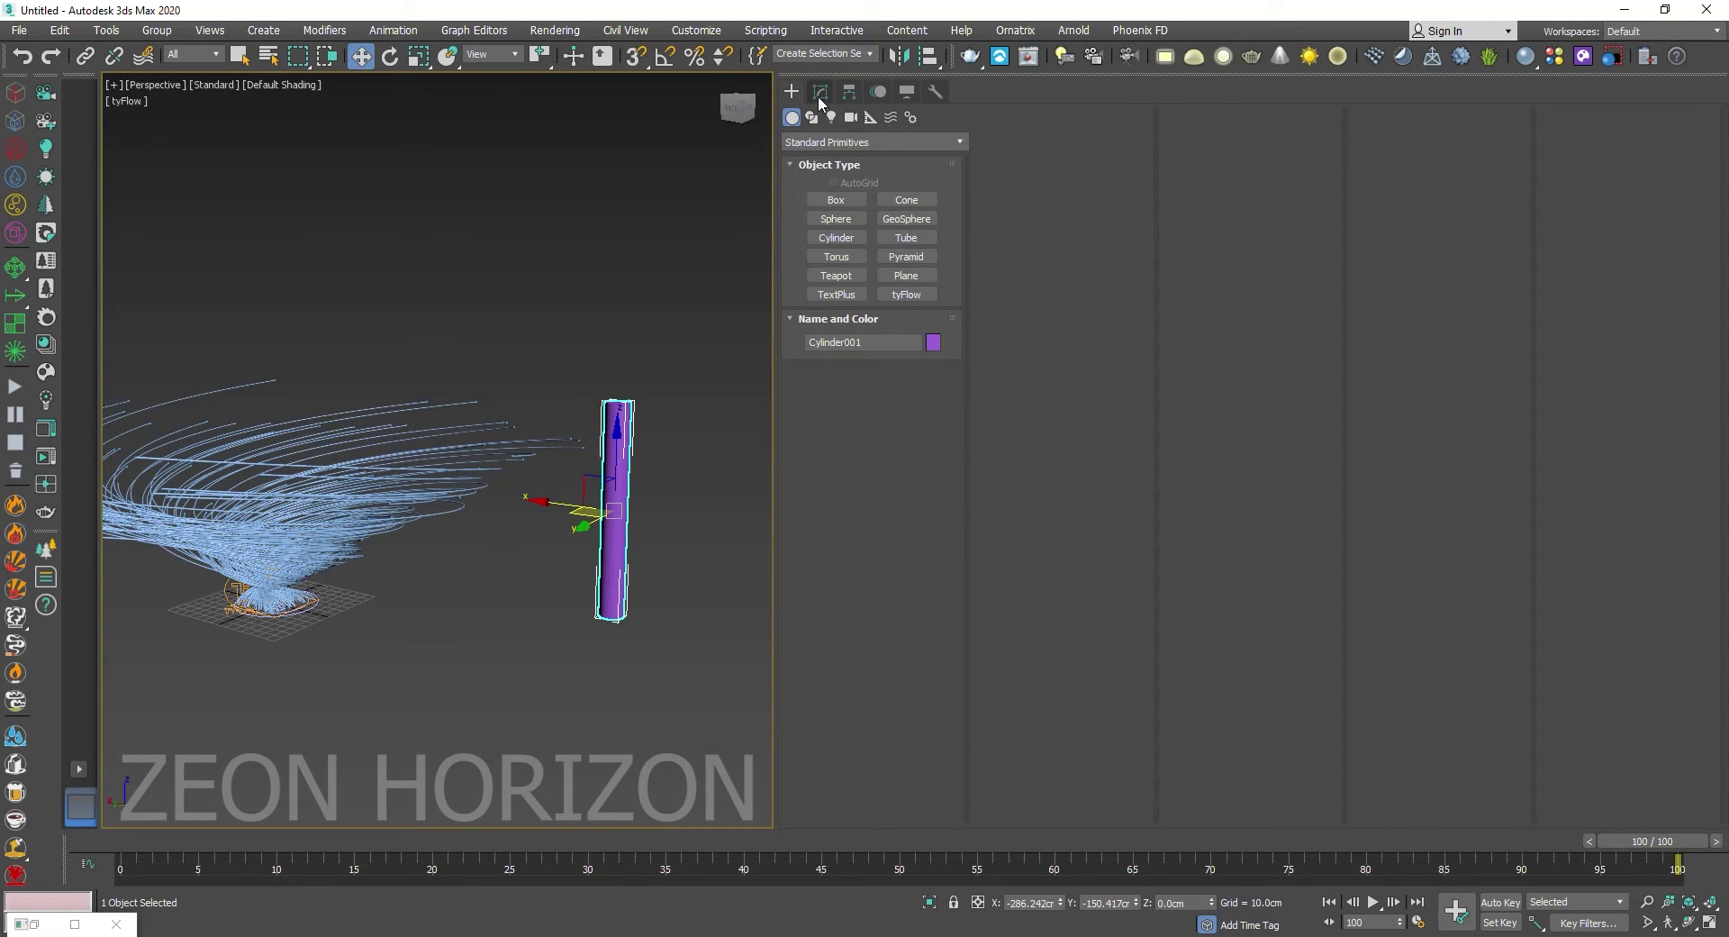
Step: Add a Gradient map to the diffuse colour of the VRayMtl Material #1
key(m)
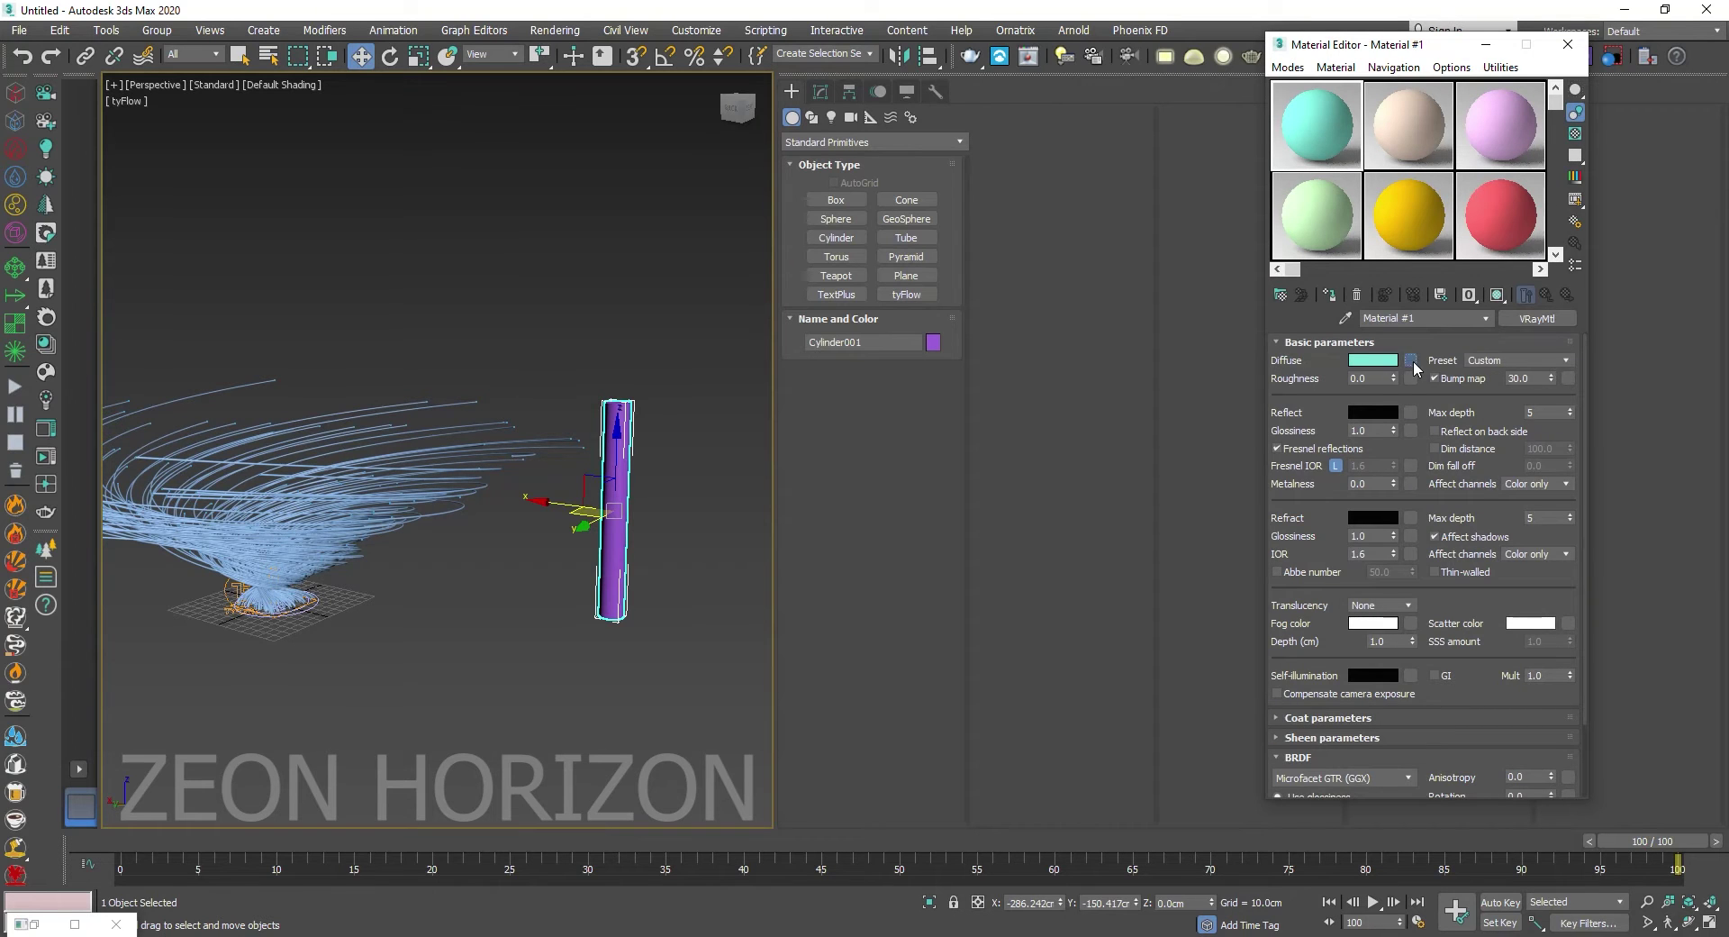
click(1411, 412)
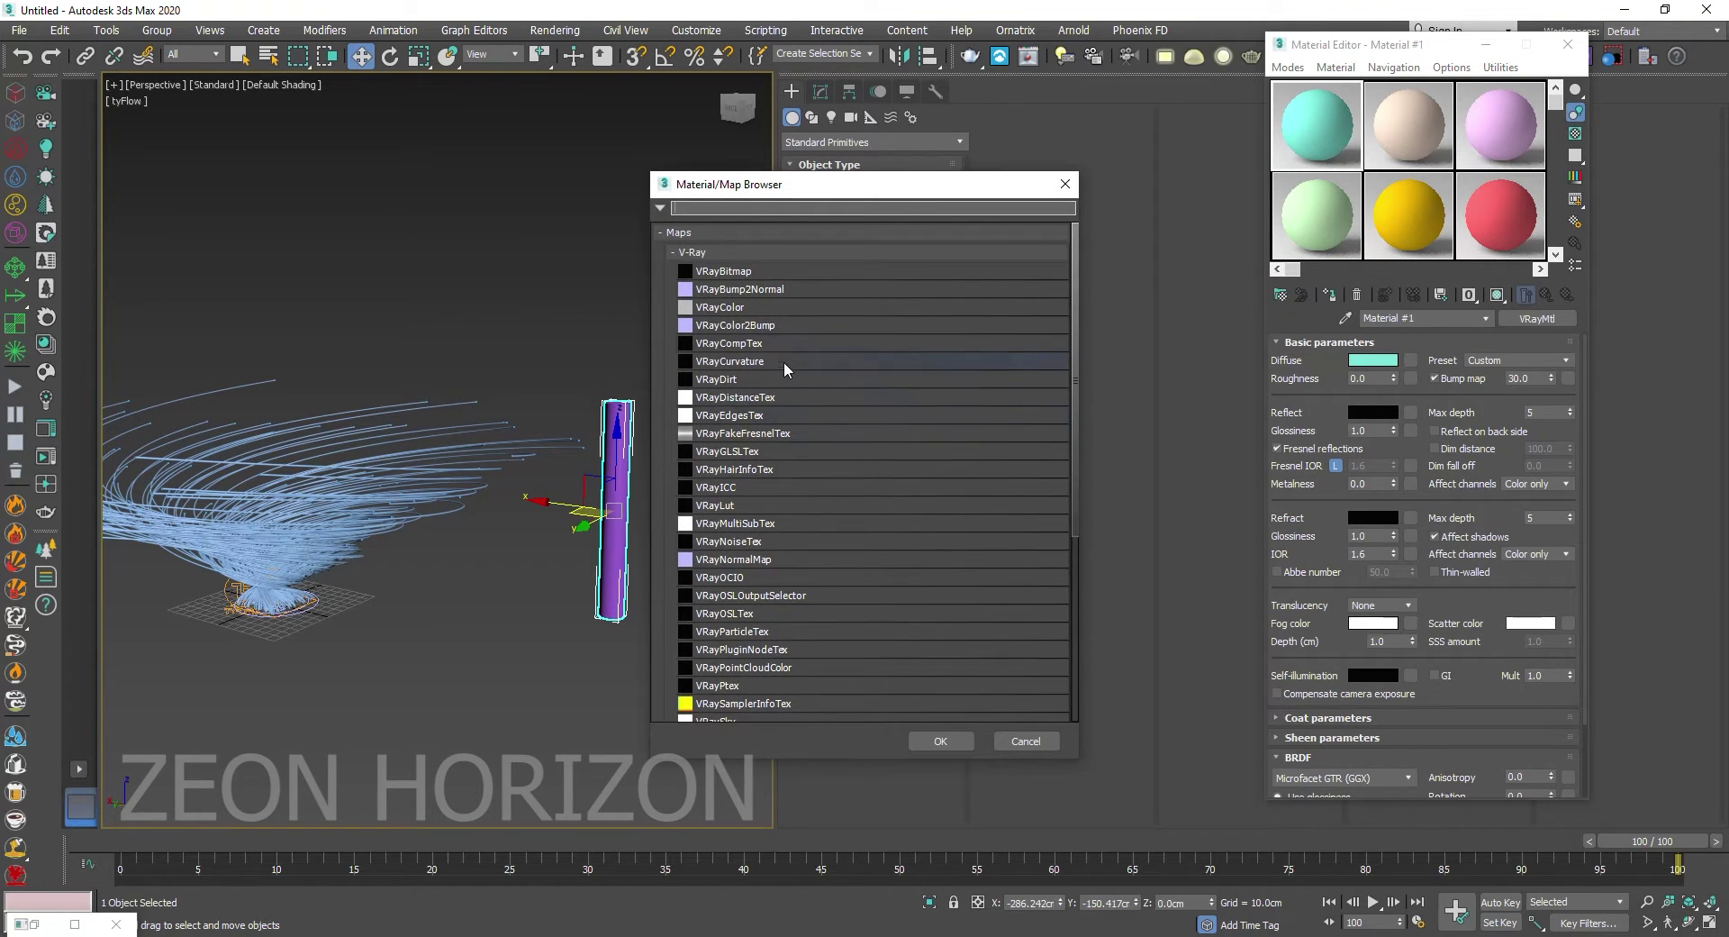
scroll(766, 343, down, 5)
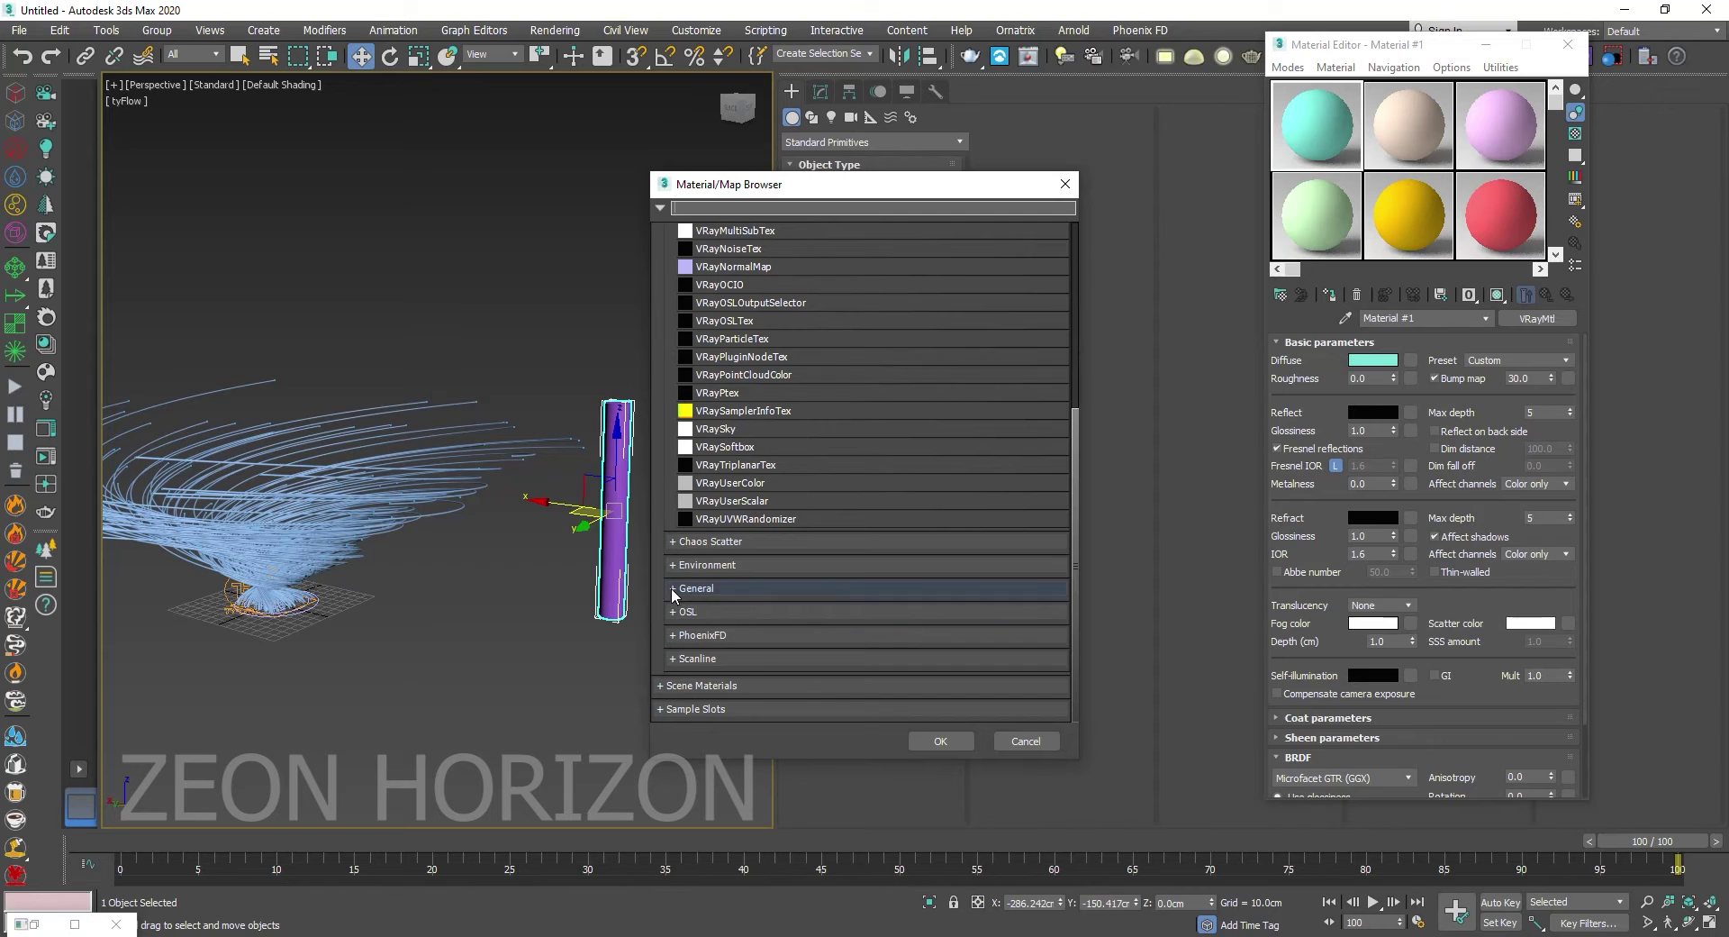
click(672, 587)
scroll(787, 621, down, 4)
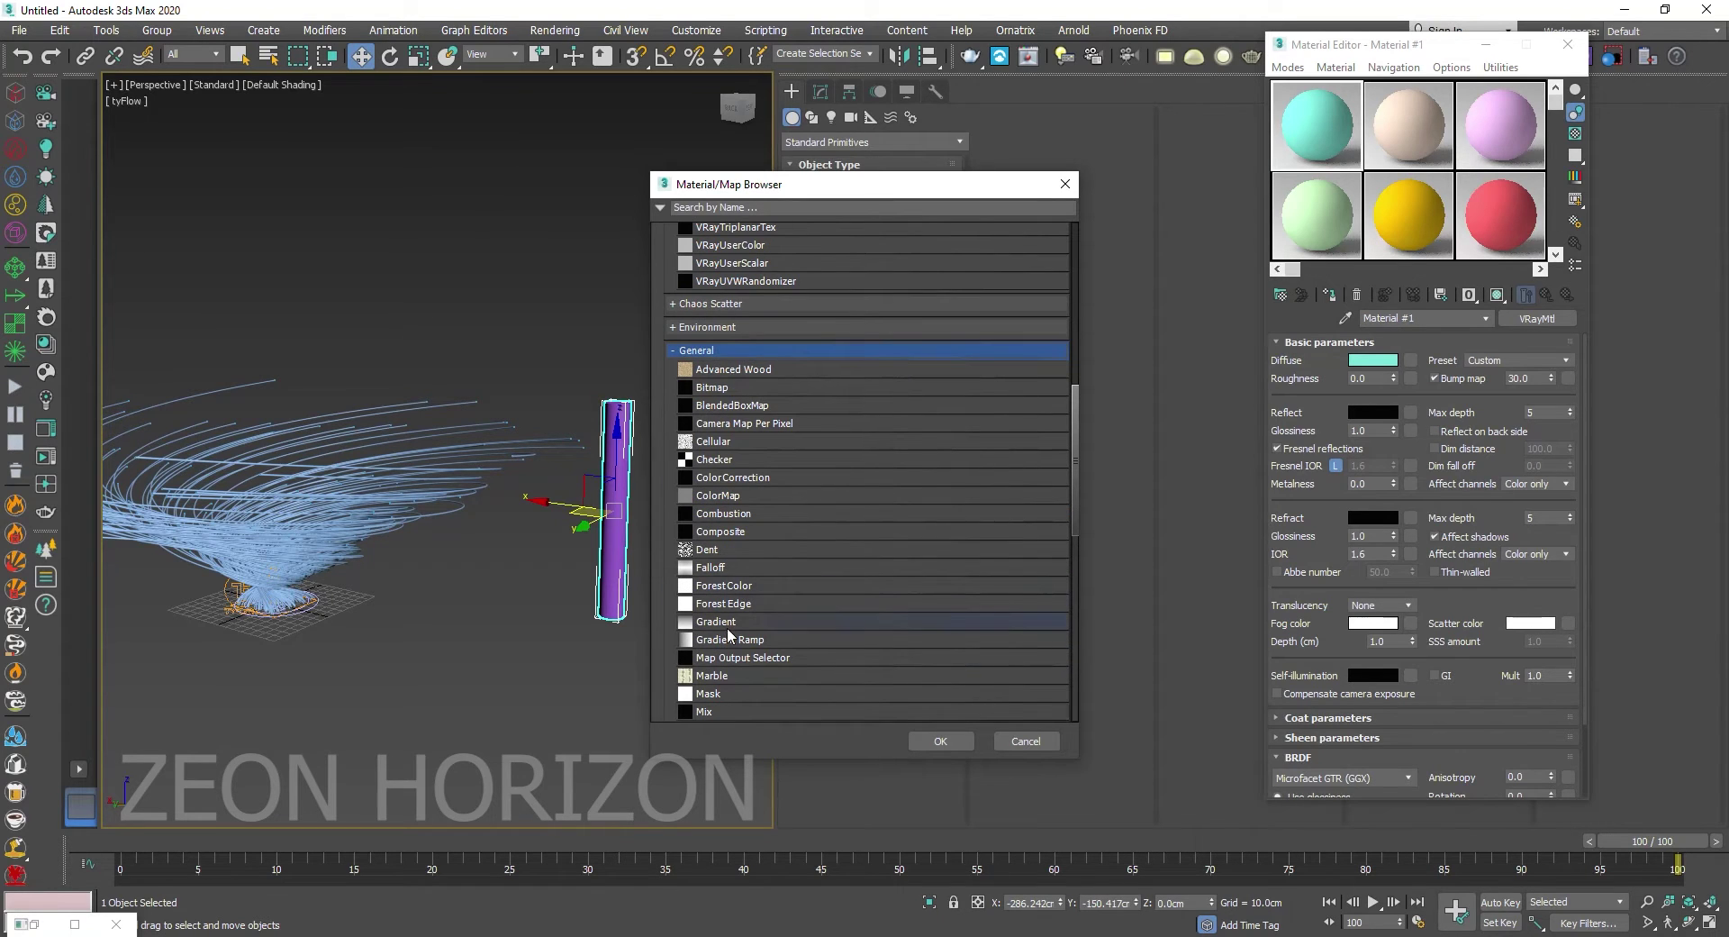
double_click(721, 621)
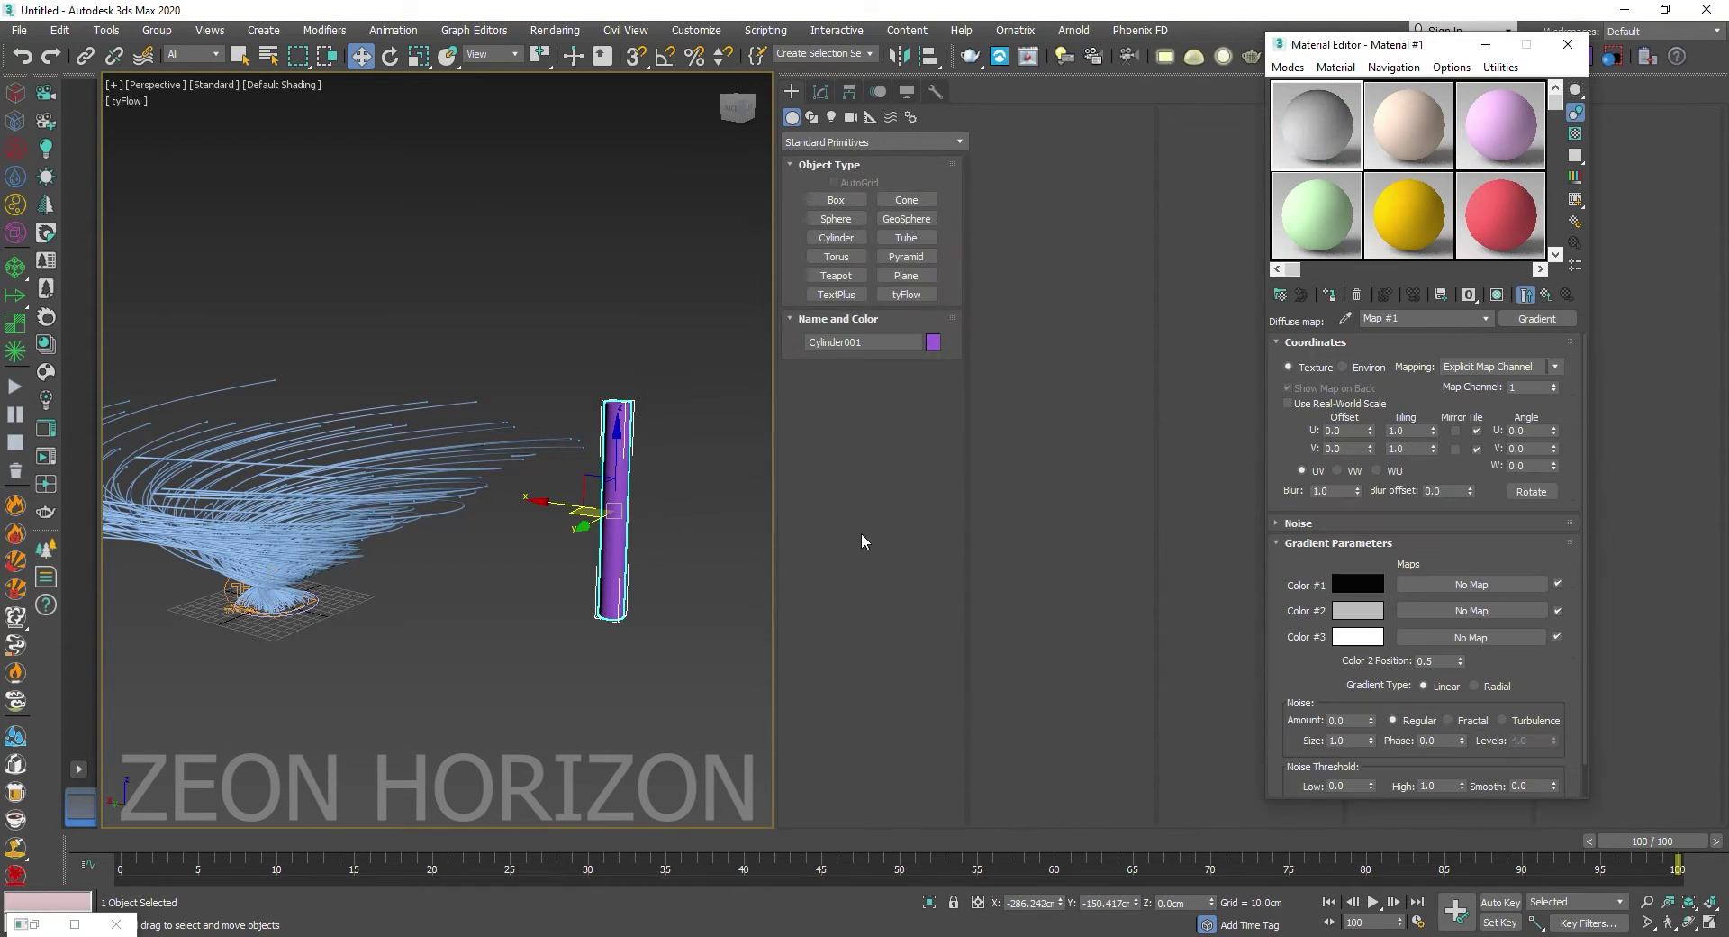
Step: Assign Material #1 to the cylinder and display its gradient in the viewport
click(1329, 295)
scroll(623, 561, up, 4)
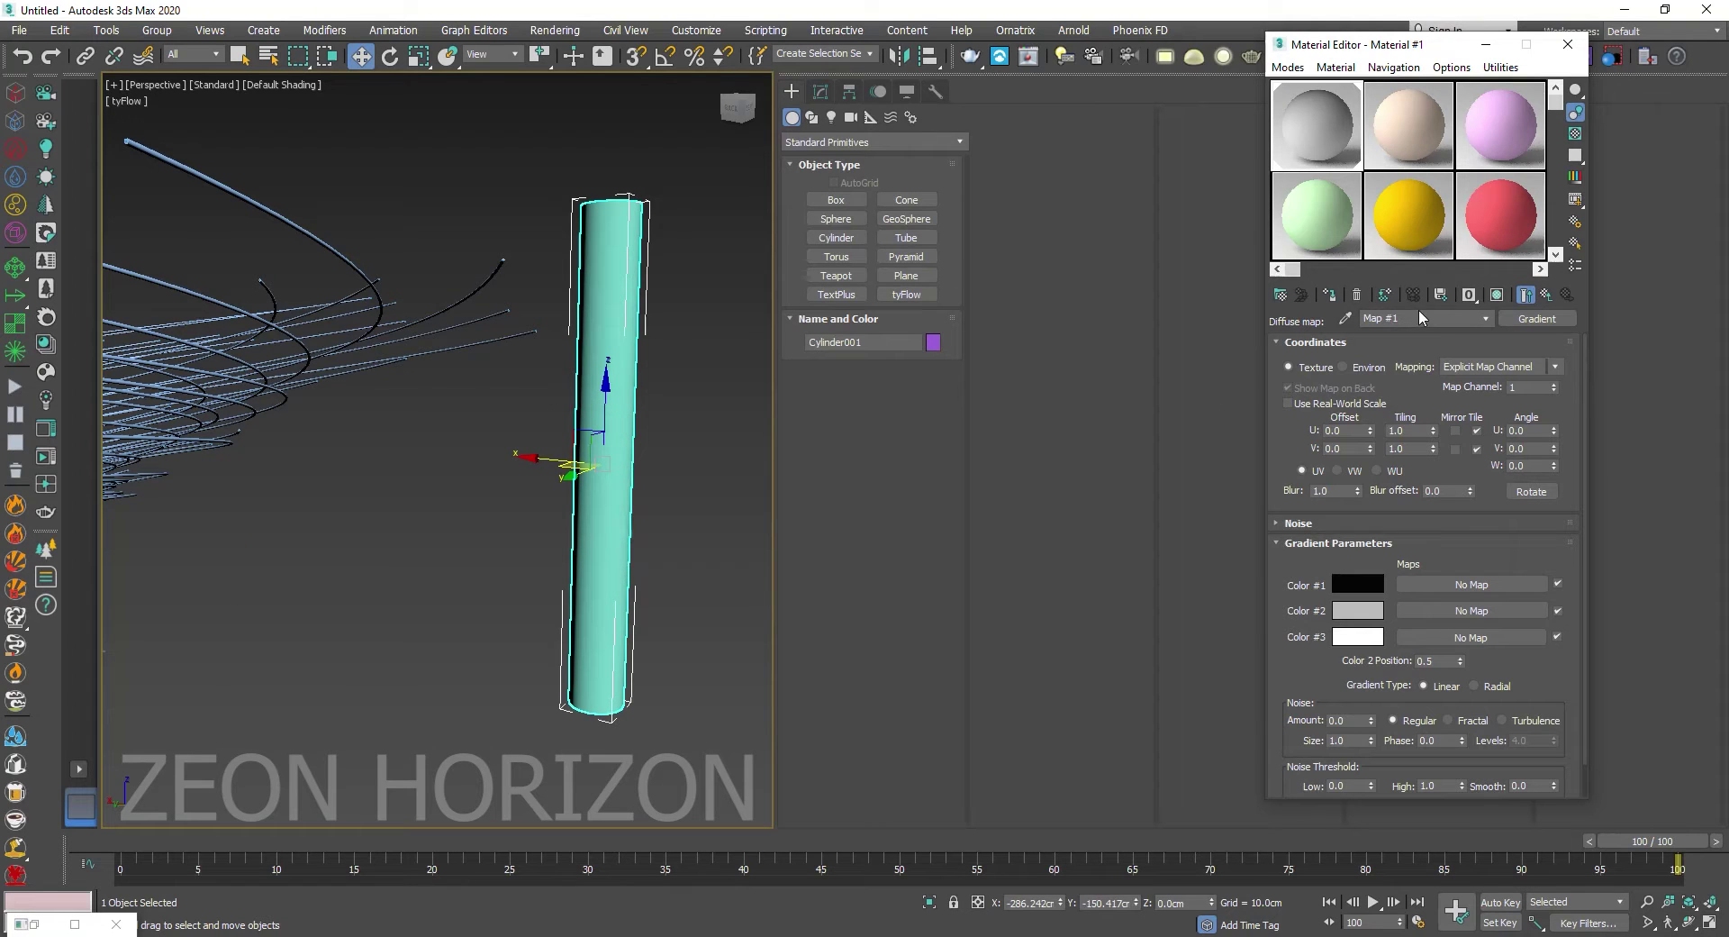
click(1497, 296)
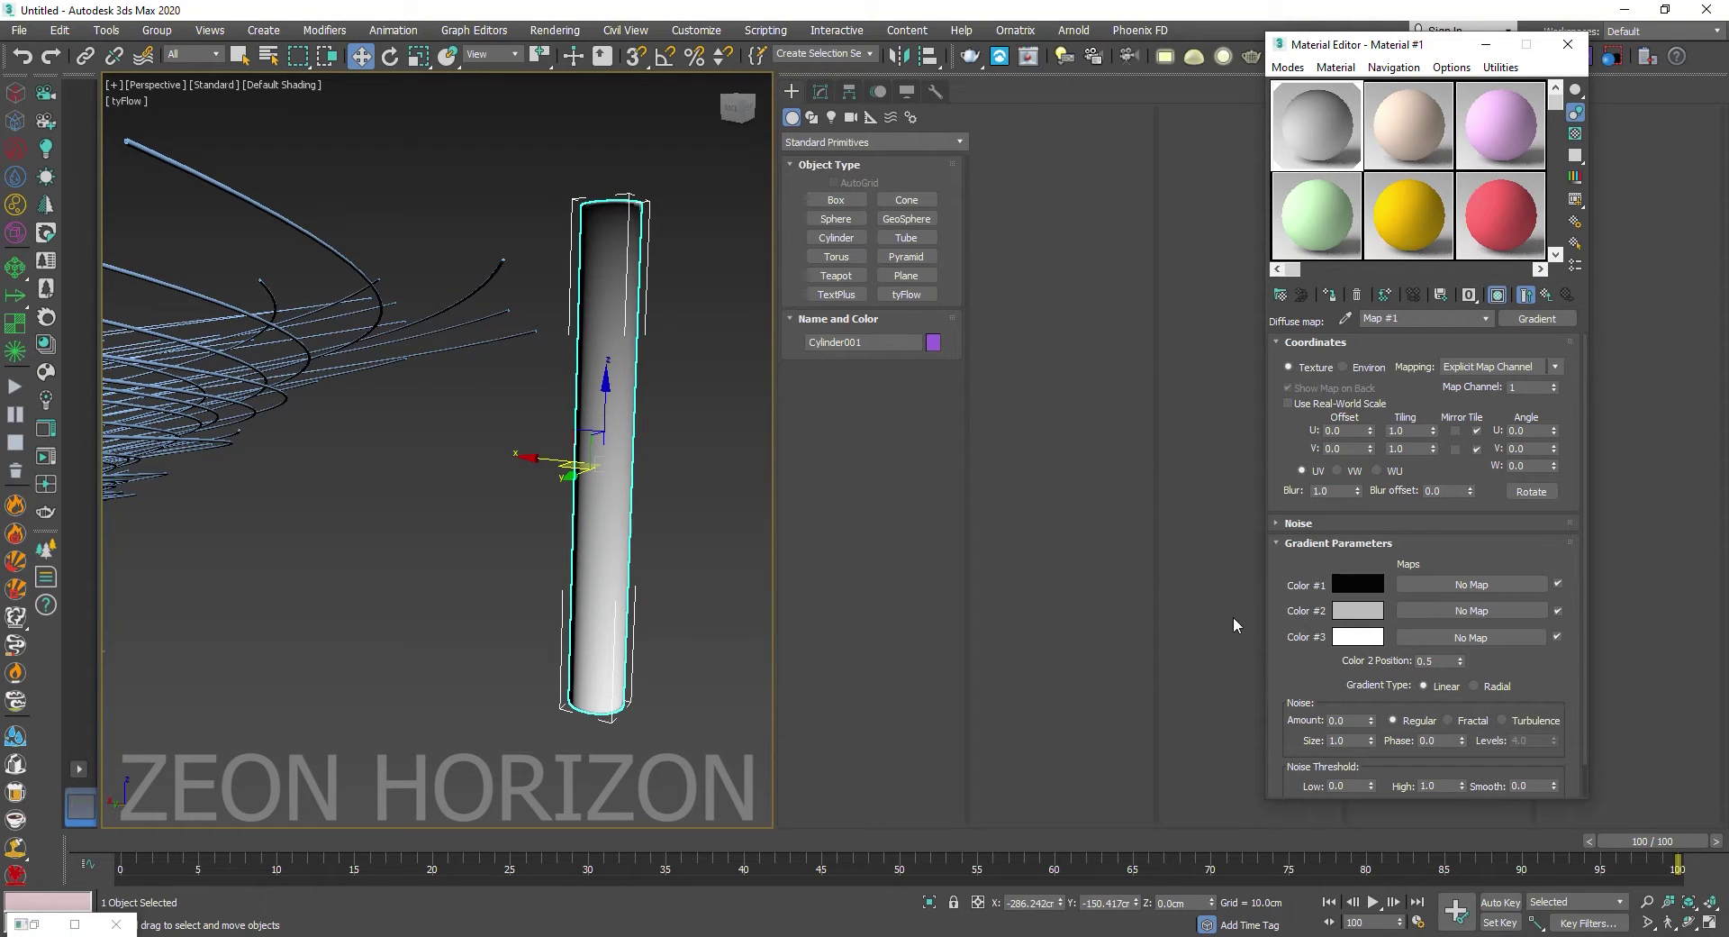
Step: Set the gradient's Color #1 to red and its Color #2 to orange
click(1370, 590)
drag(1151, 290, 1158, 272)
click(1315, 431)
click(1359, 611)
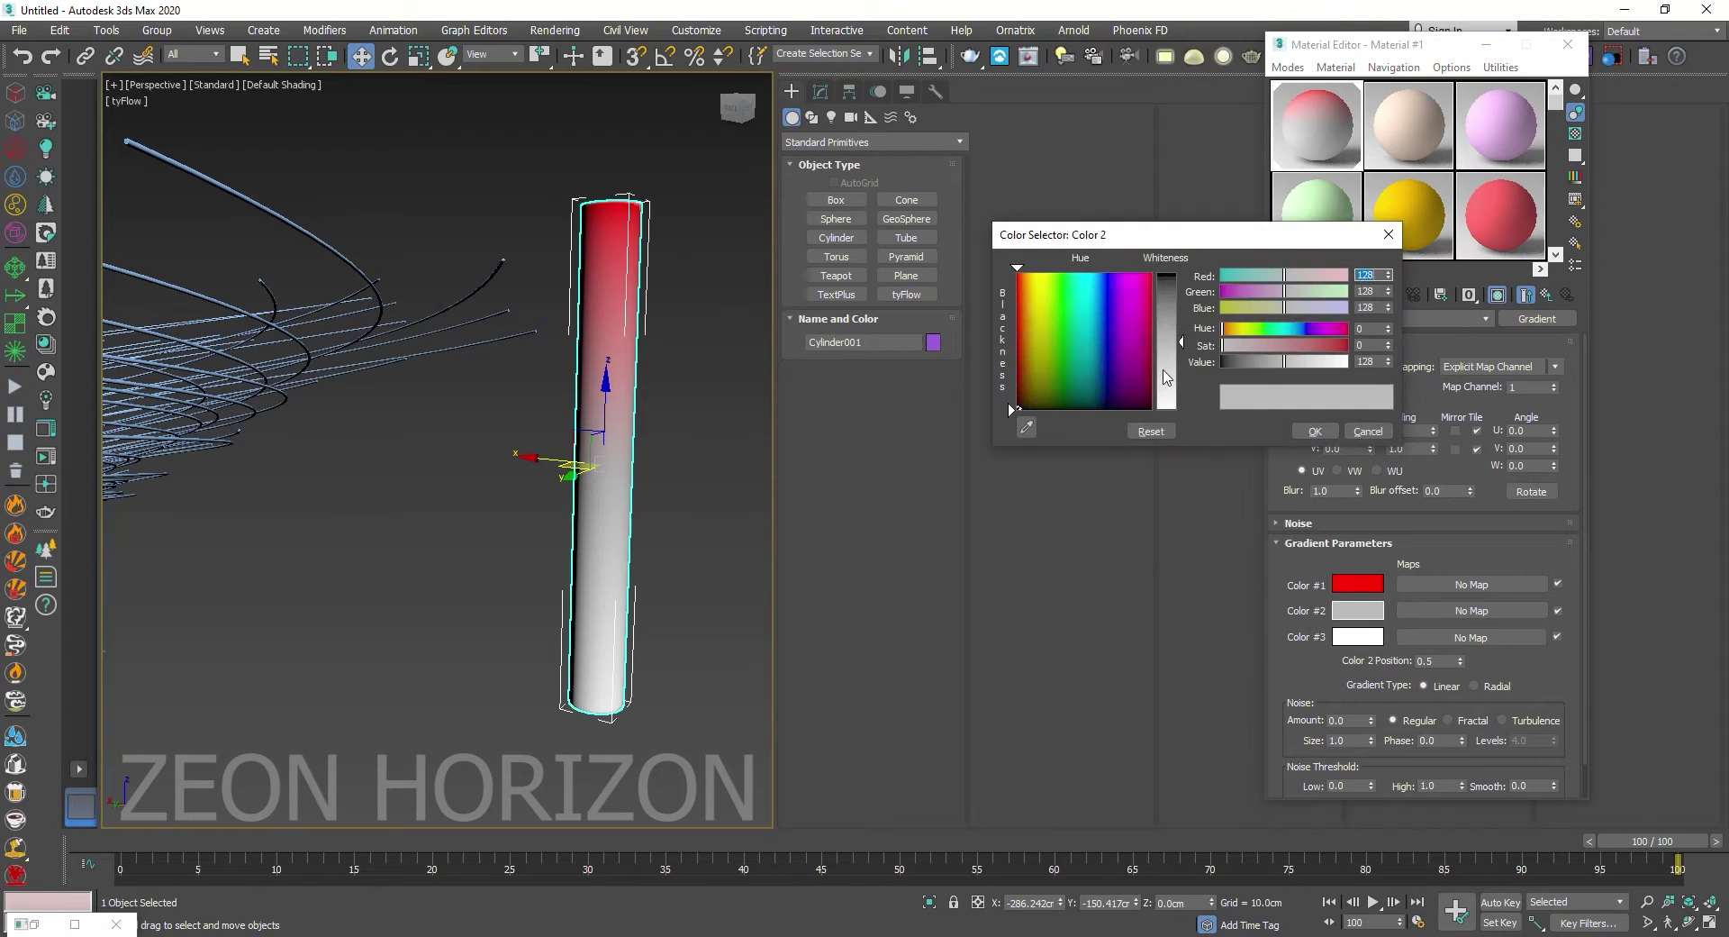
drag(1142, 291, 1022, 271)
drag(1183, 340, 1182, 285)
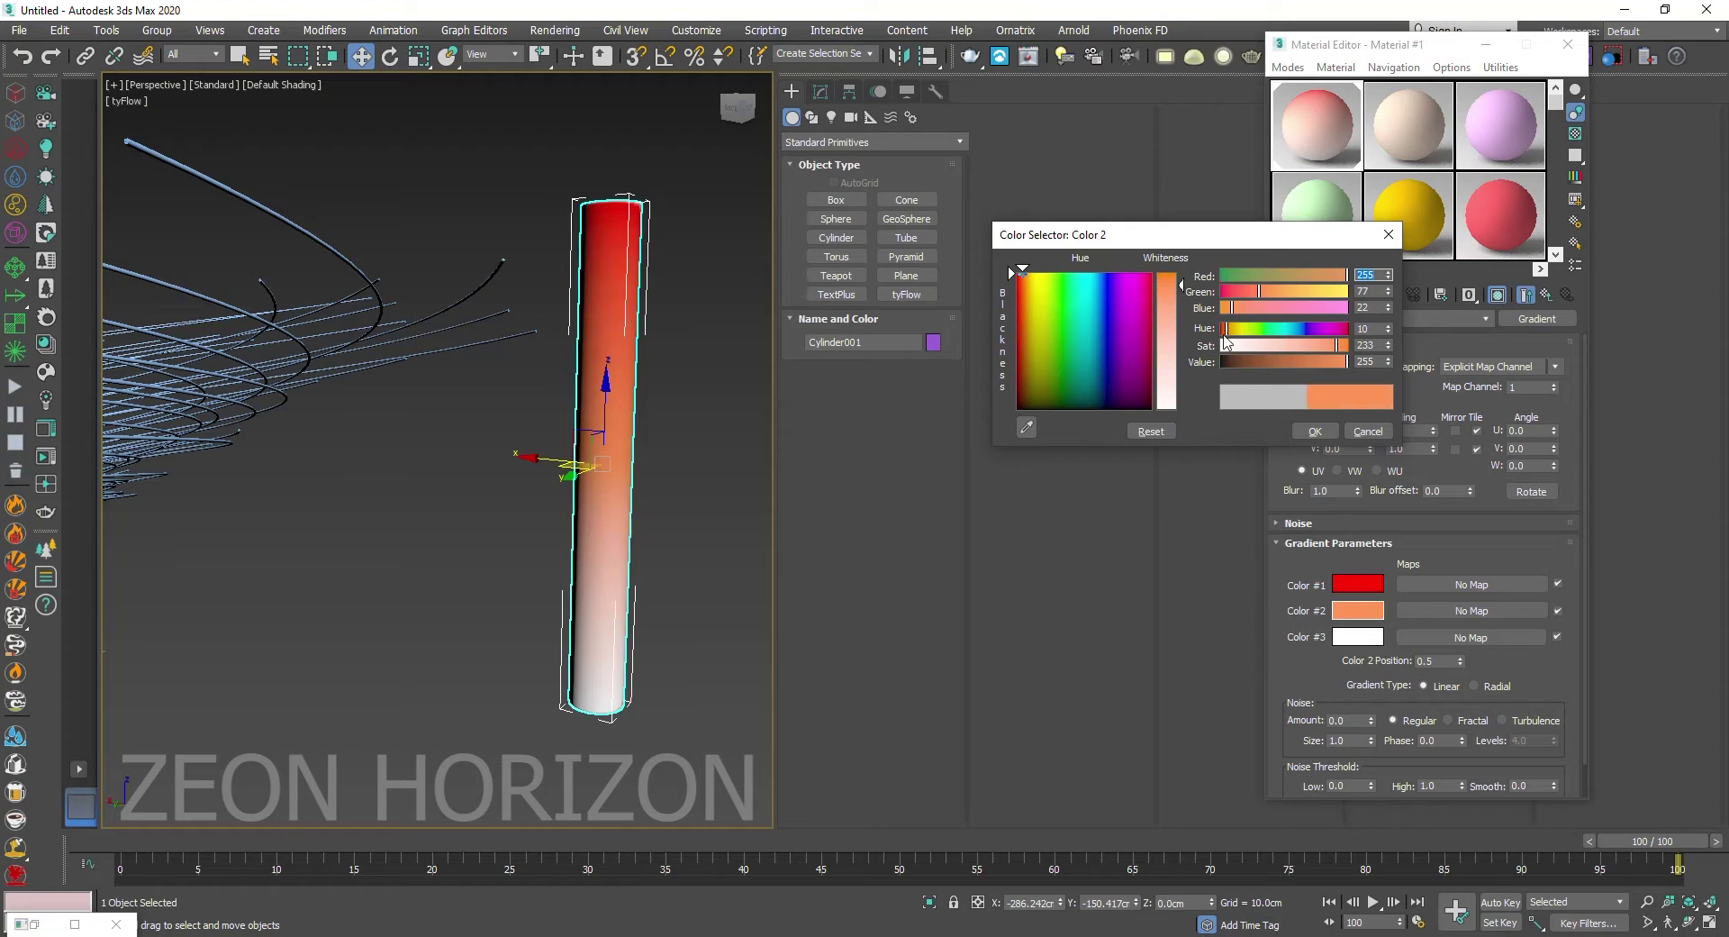
click(1315, 431)
Step: Set the gradient's Color #3 to yellow with red 255, green 204 and blue 0
click(1358, 640)
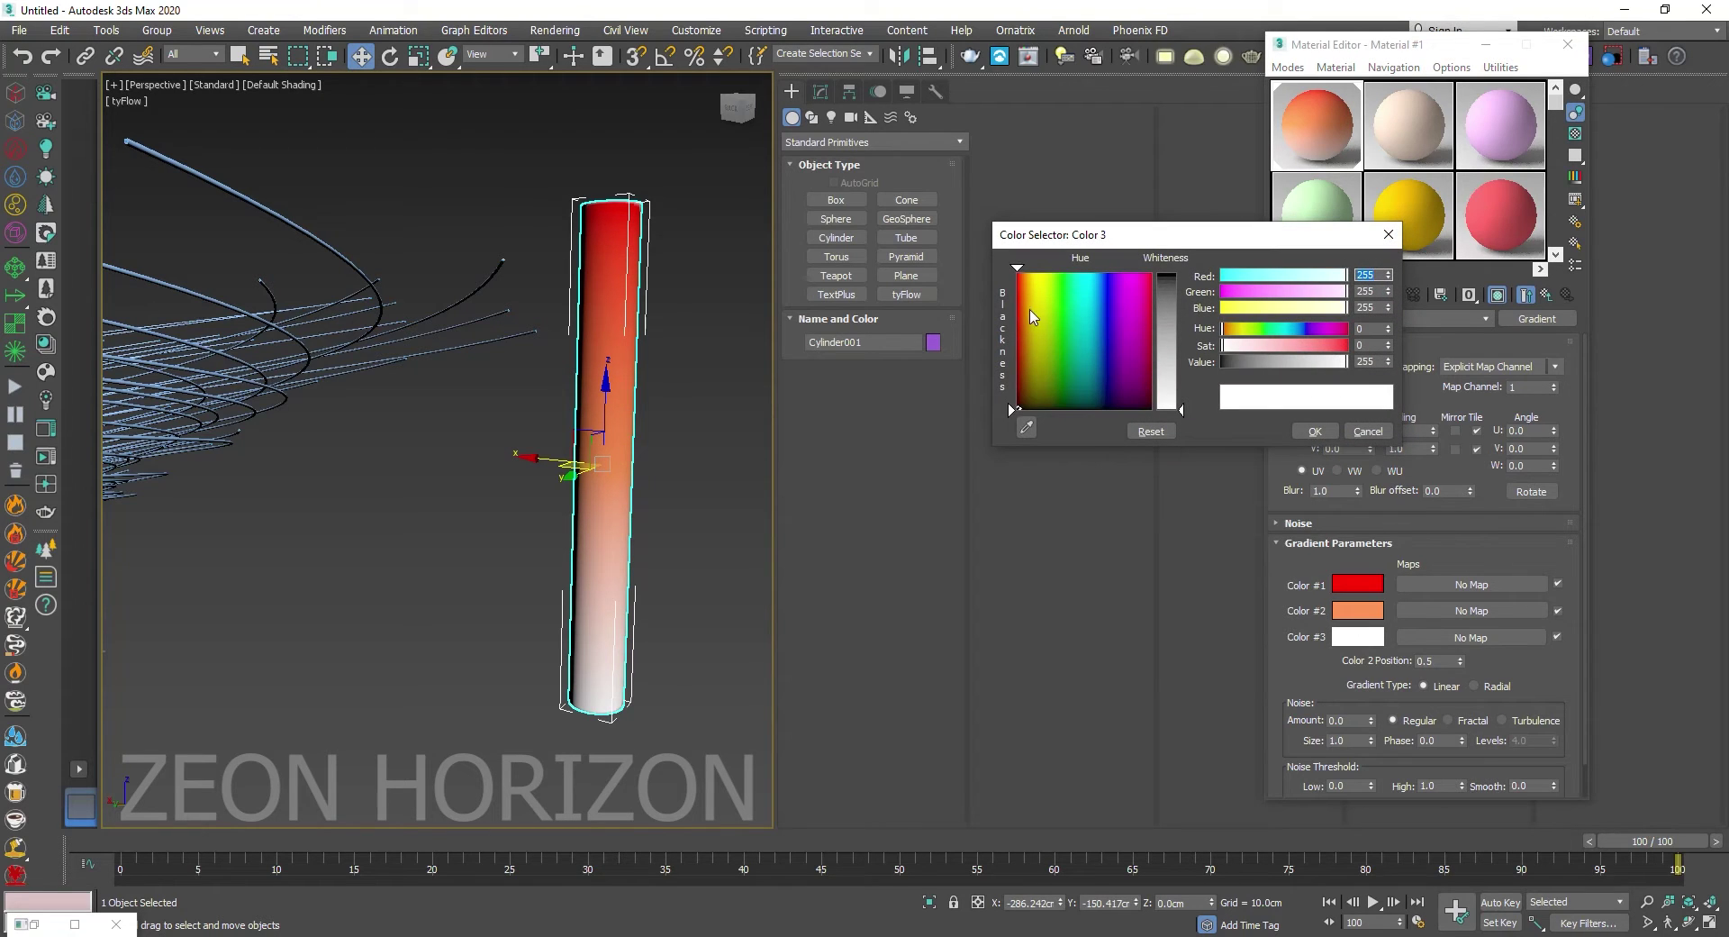
drag(1021, 271, 1035, 272)
drag(1182, 262, 1182, 410)
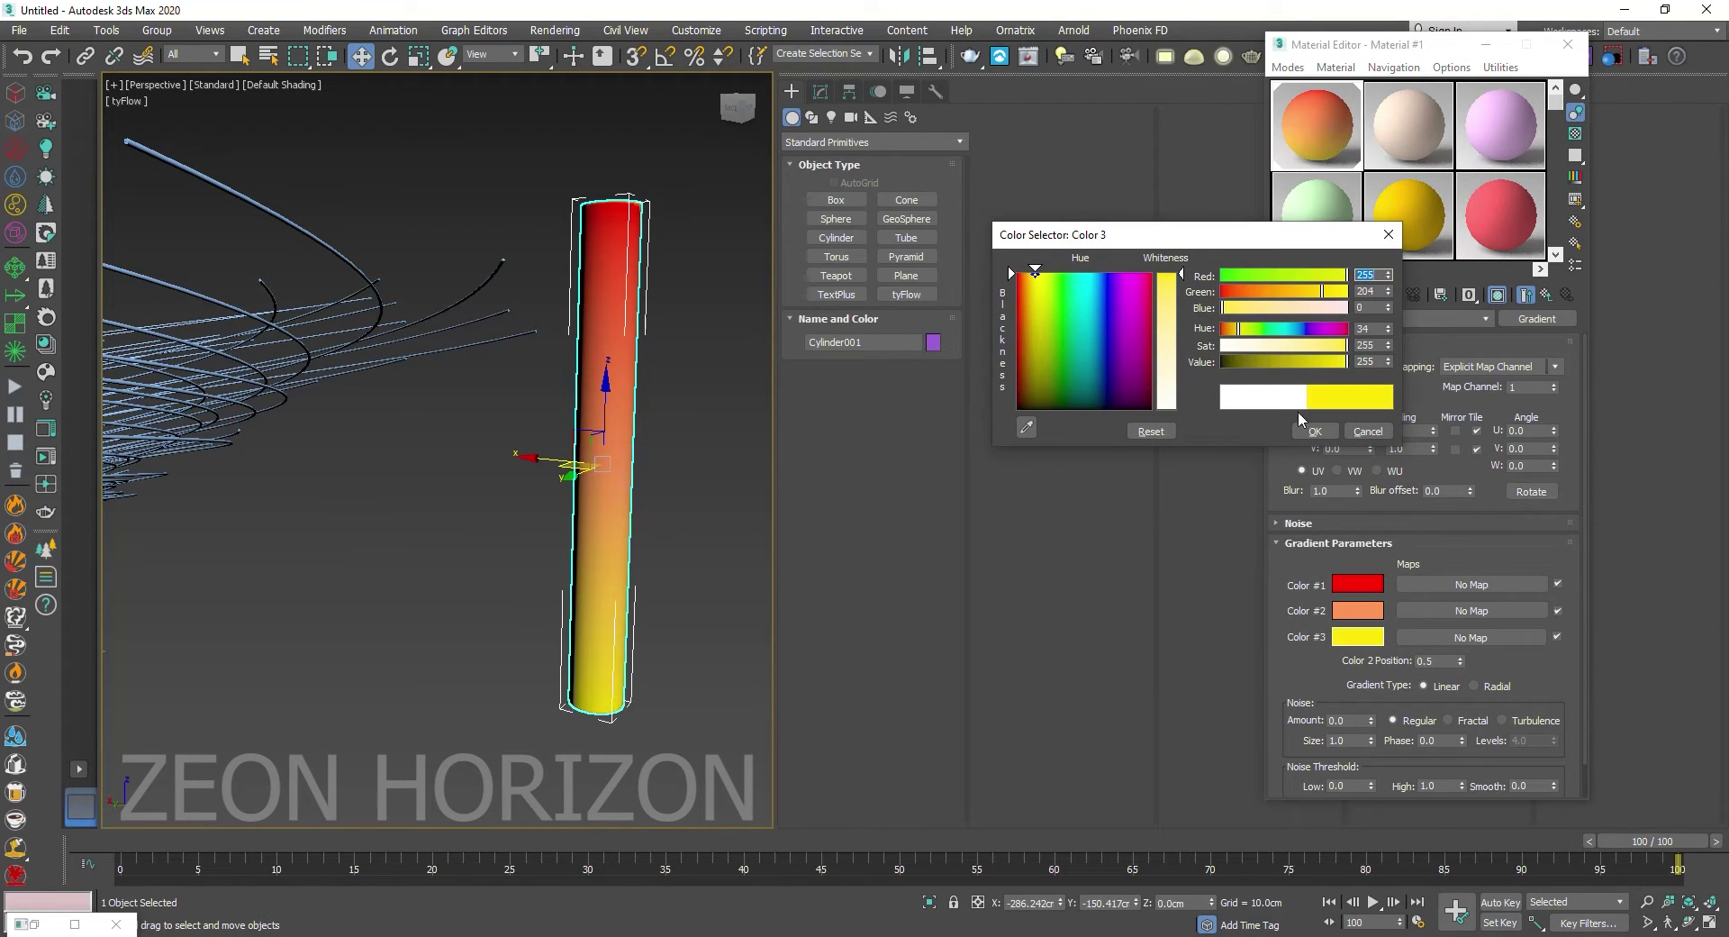
click(1315, 431)
Step: Open the tyFlow editor and insert a Mapping operator in Event_001 between Spline Paths and Display
click(709, 541)
scroll(706, 547, down, 5)
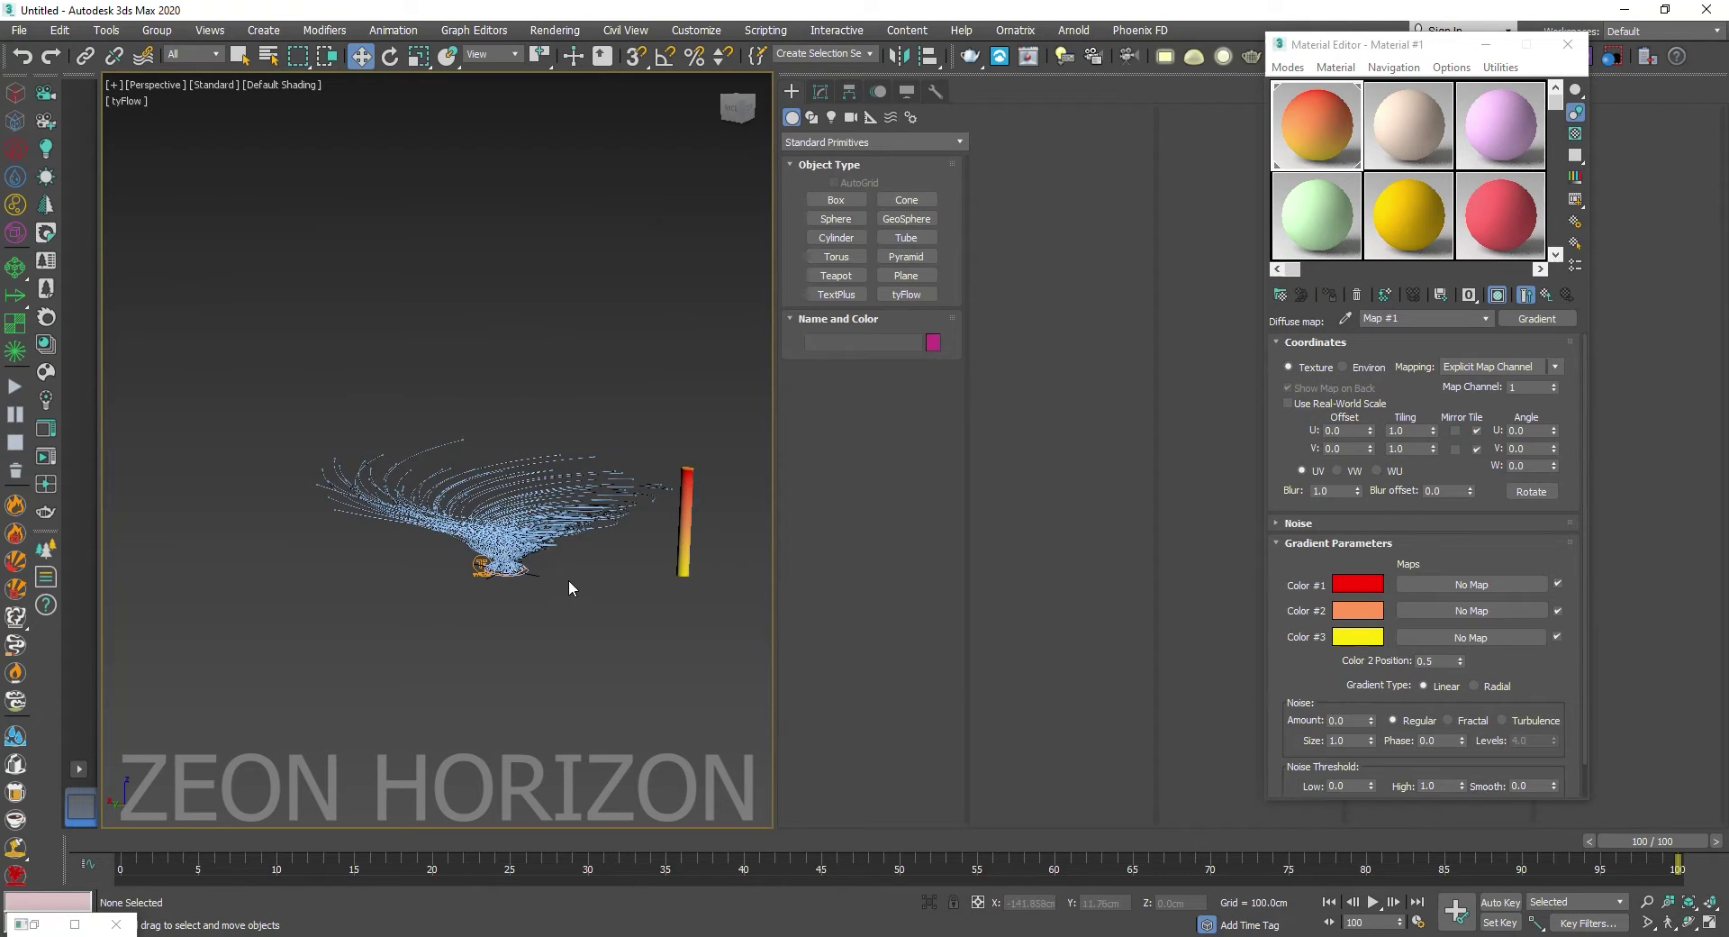
click(480, 569)
click(823, 94)
click(841, 413)
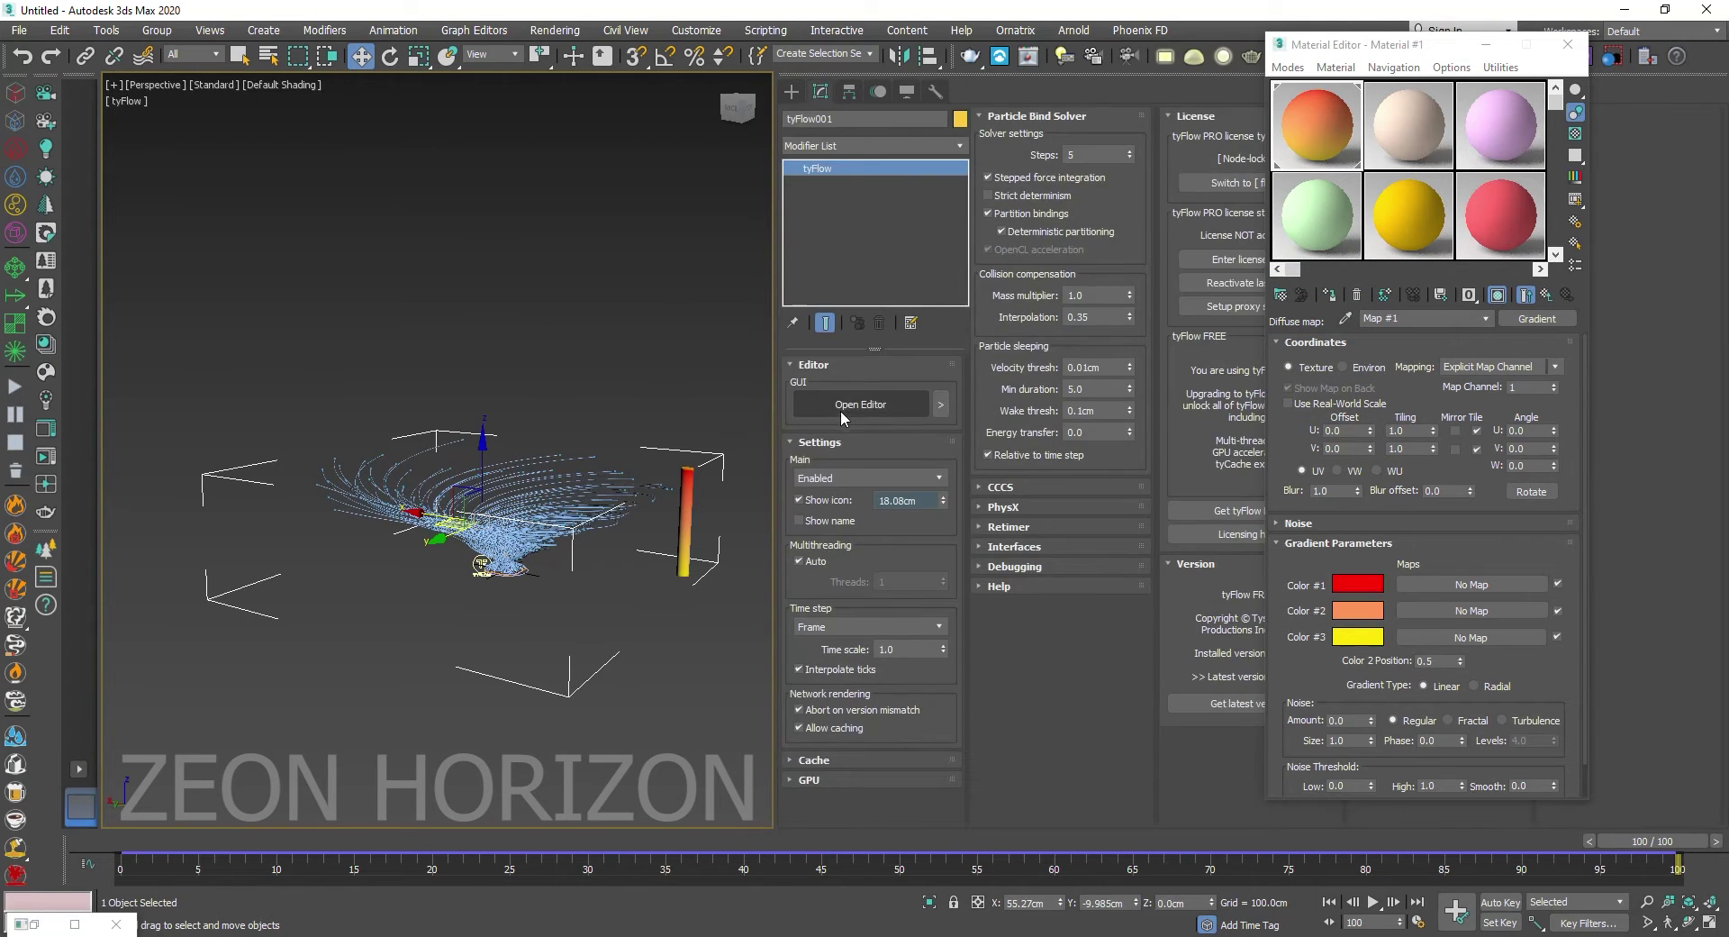
drag(1011, 641, 1027, 613)
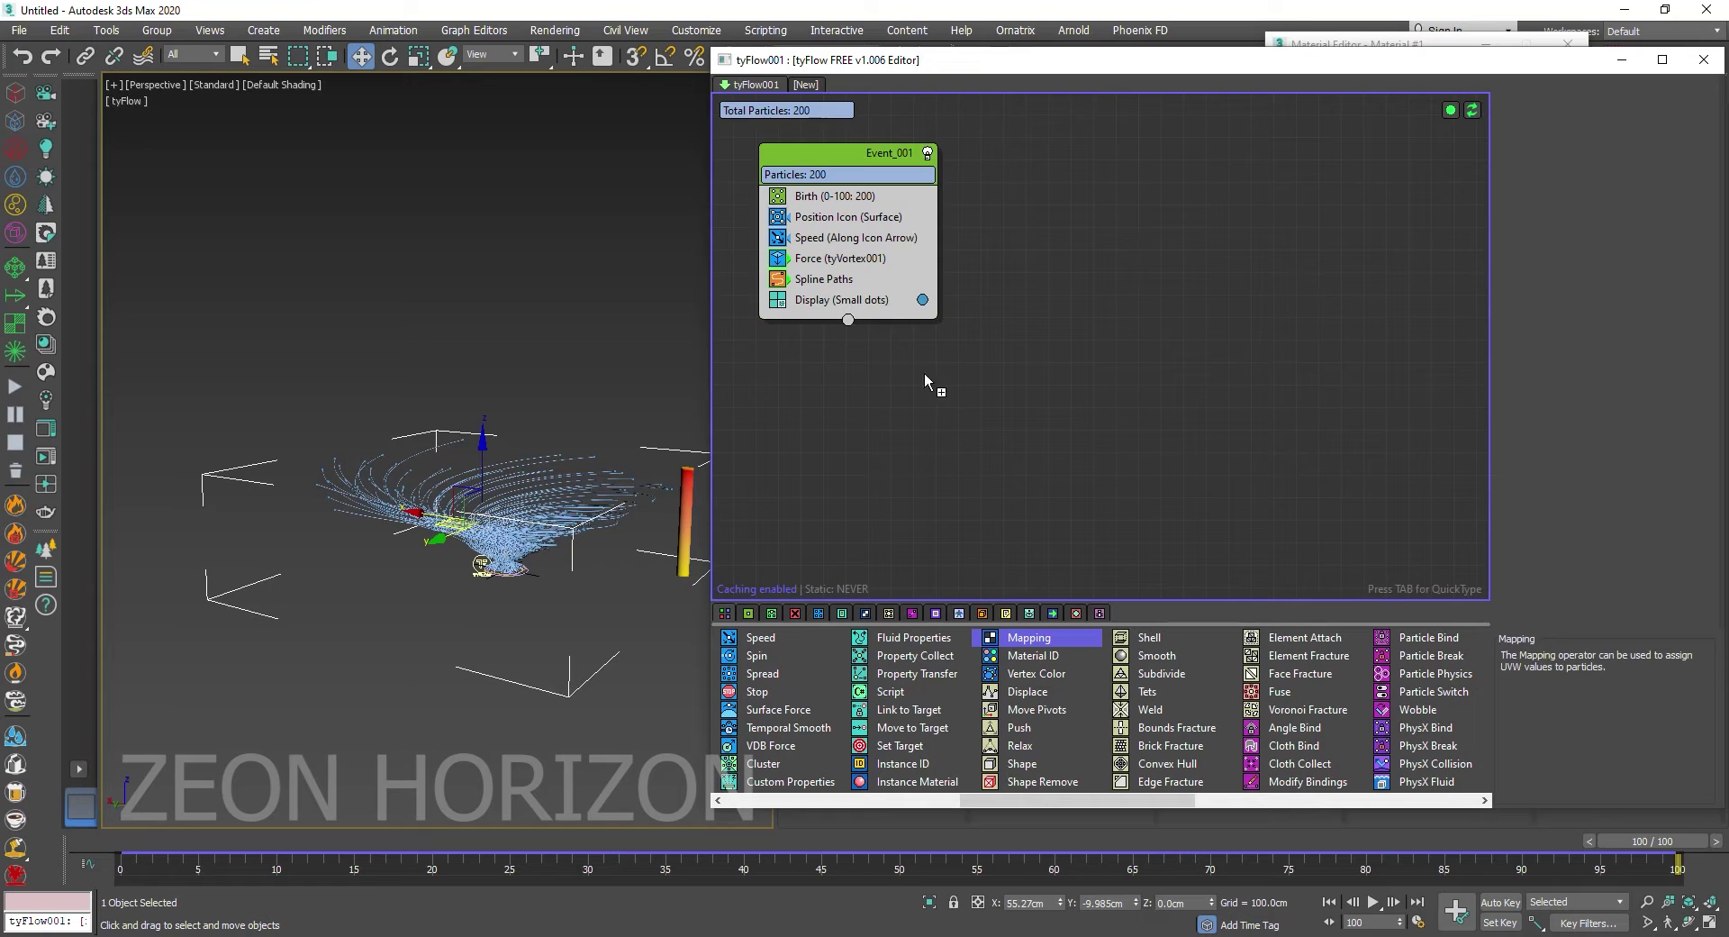
drag(890, 298, 891, 299)
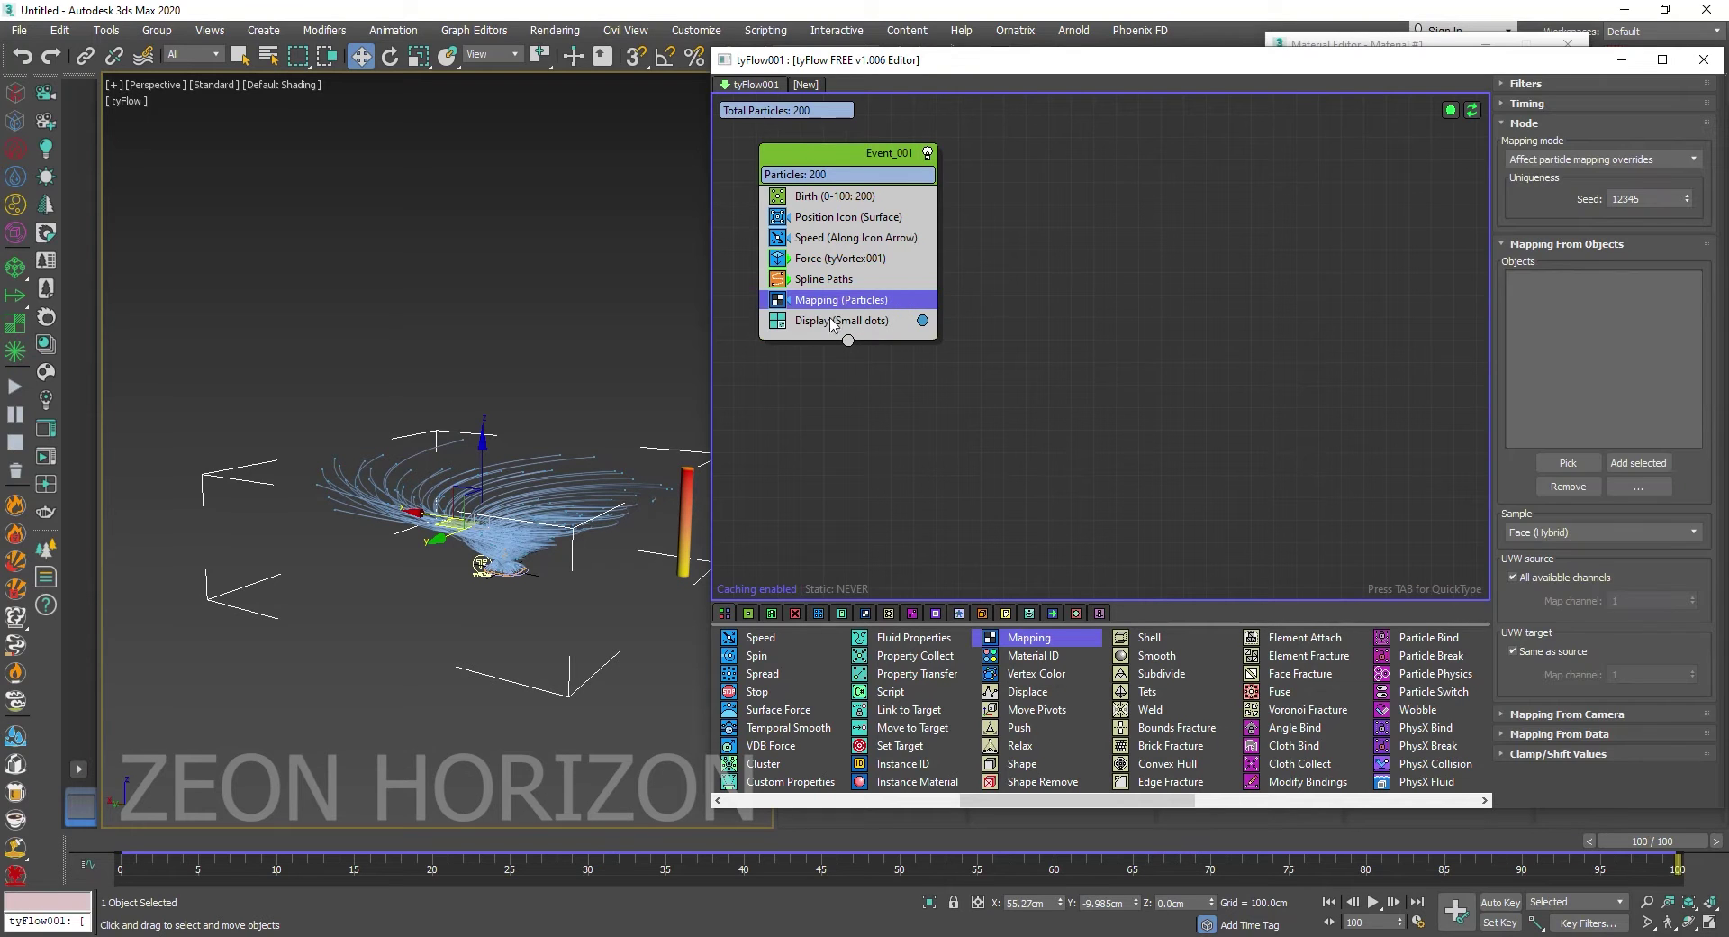
Step: Pick the gradient cylinder as the Mapping operator's source object and minimize the tyFlow editor
drag(982, 63, 1165, 68)
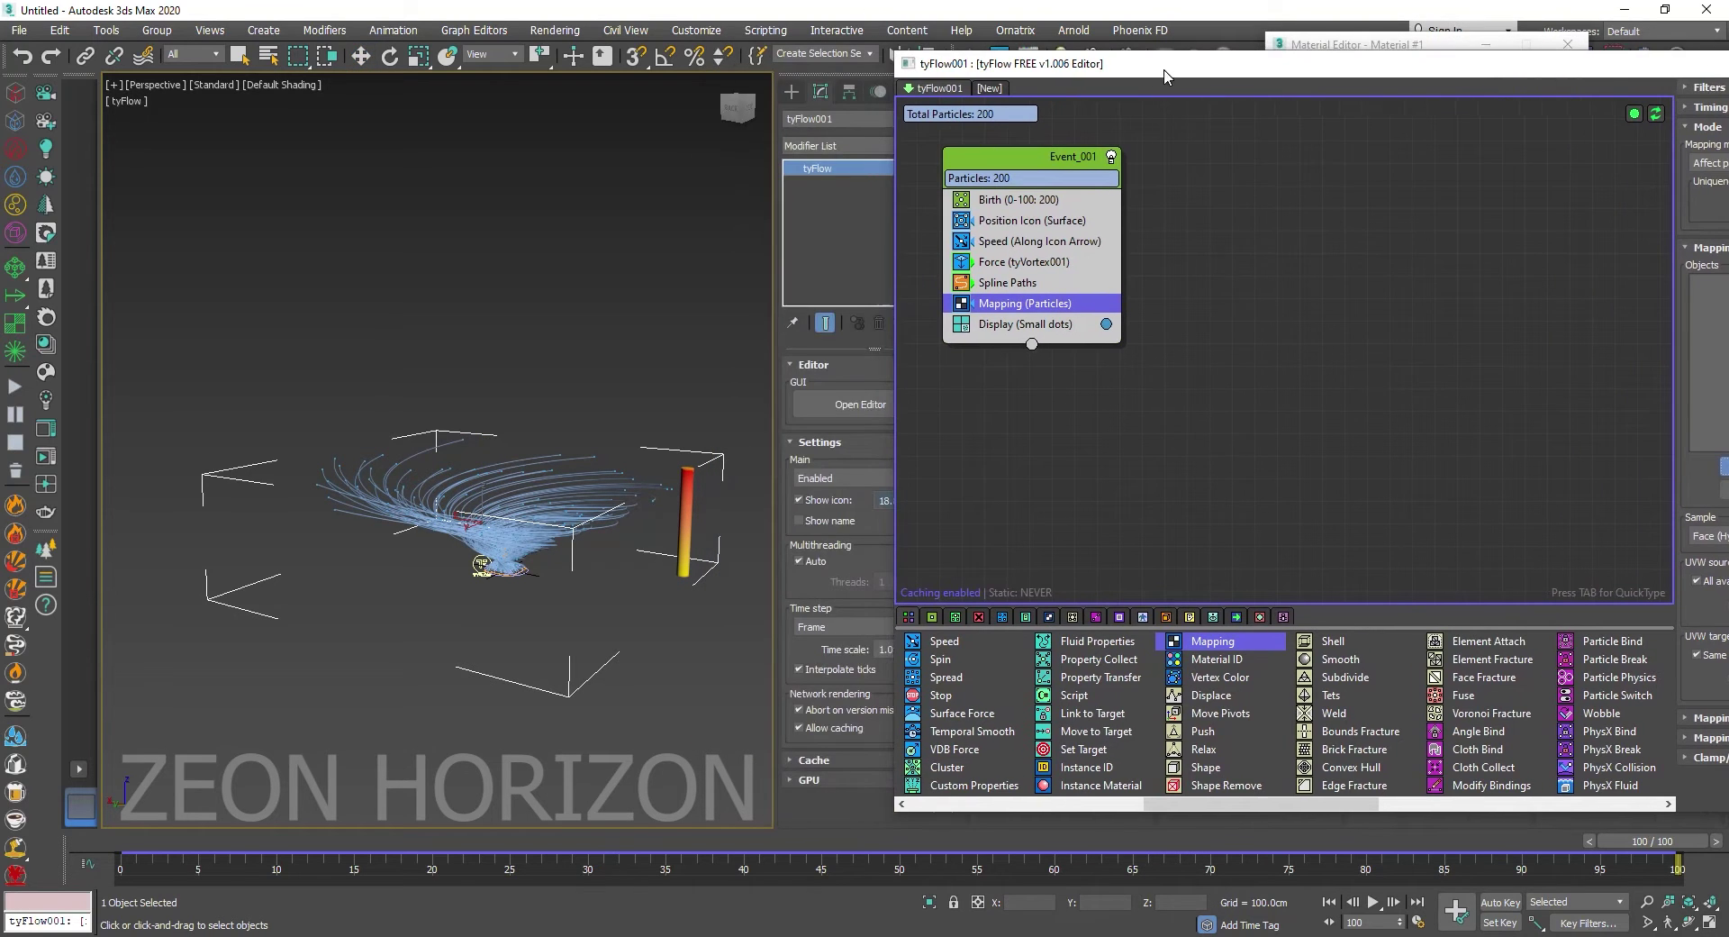
click(685, 517)
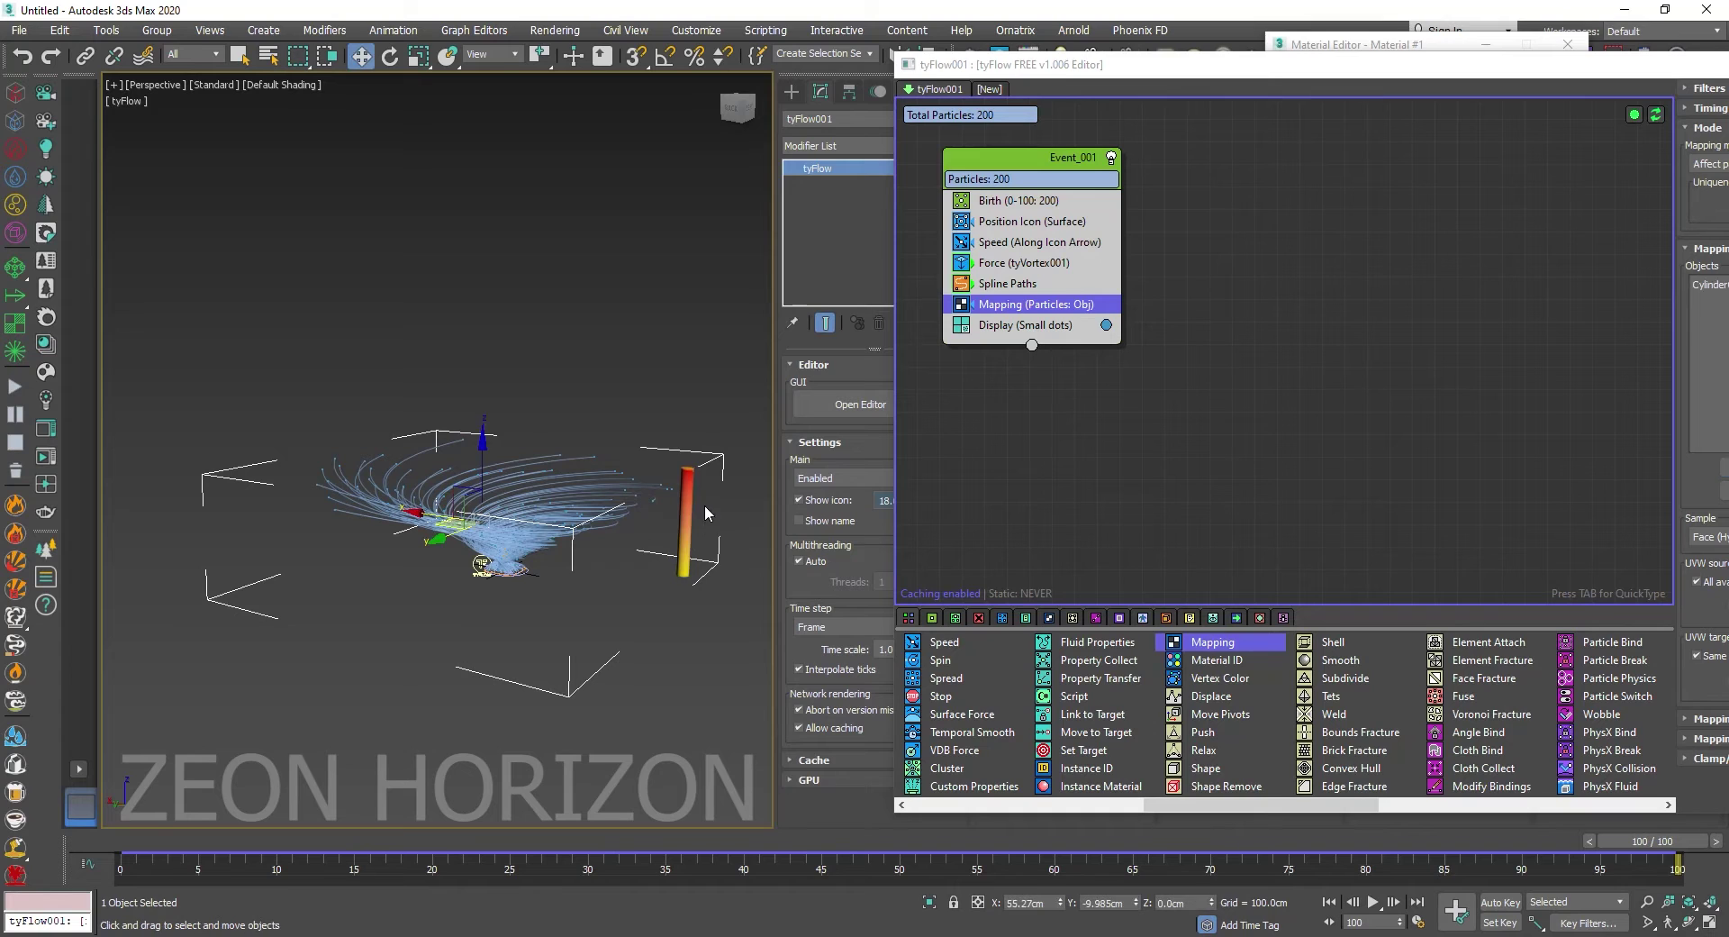
drag(1081, 64, 684, 35)
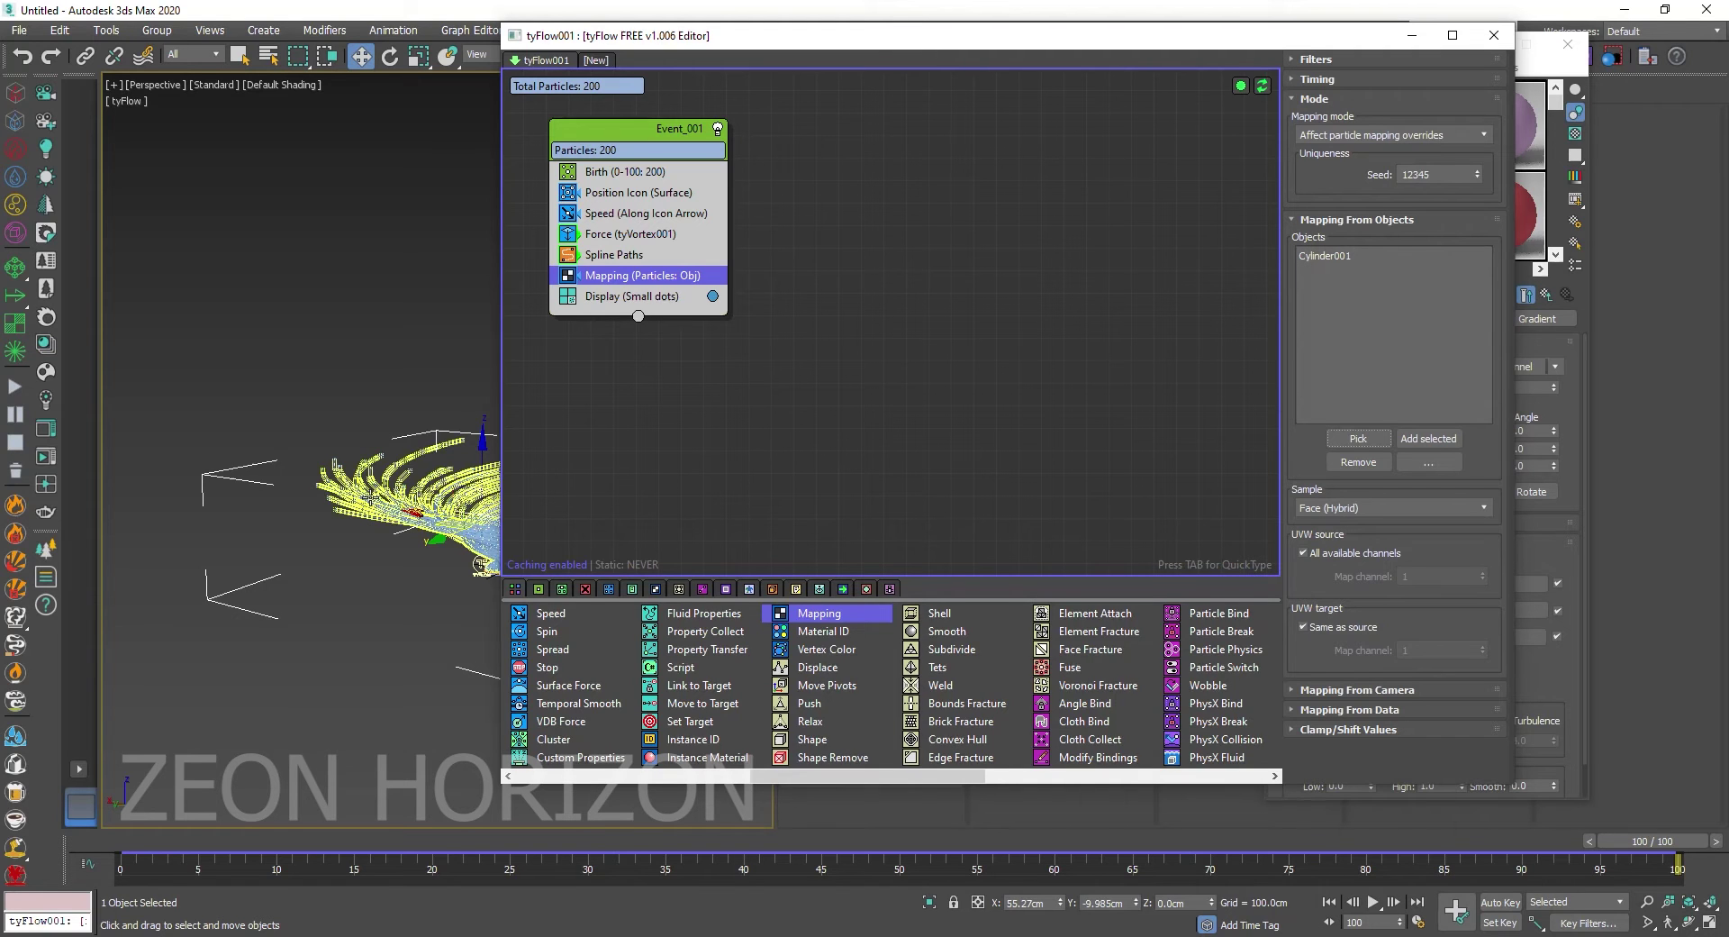
click(1324, 255)
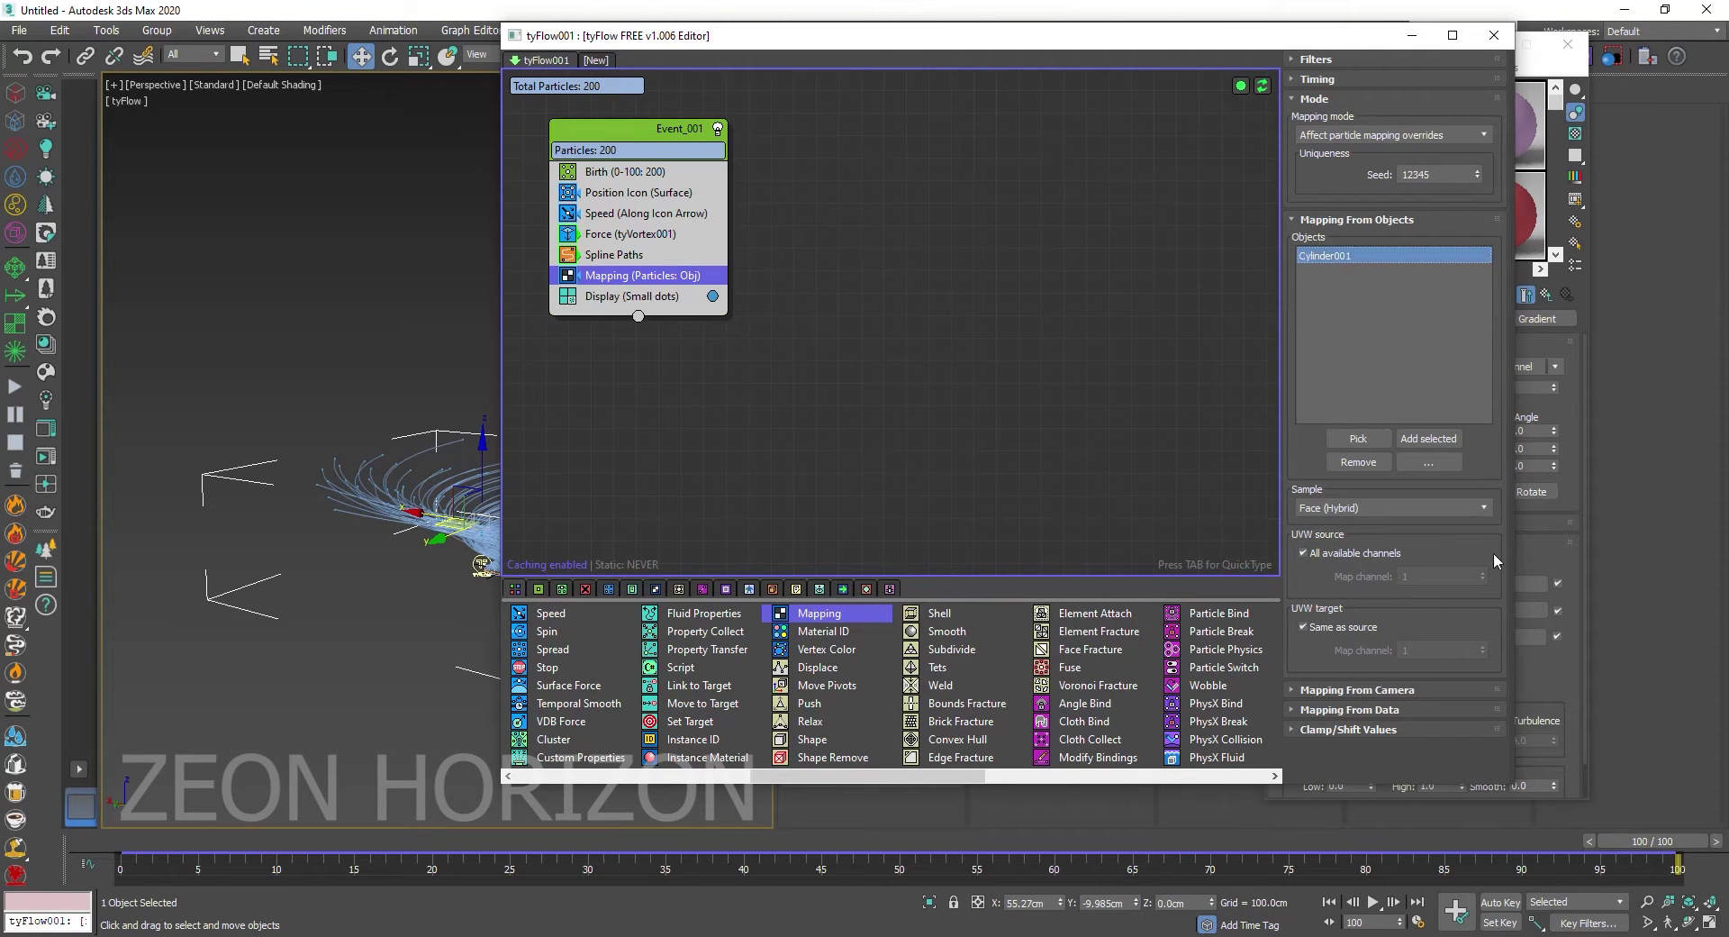
click(1396, 41)
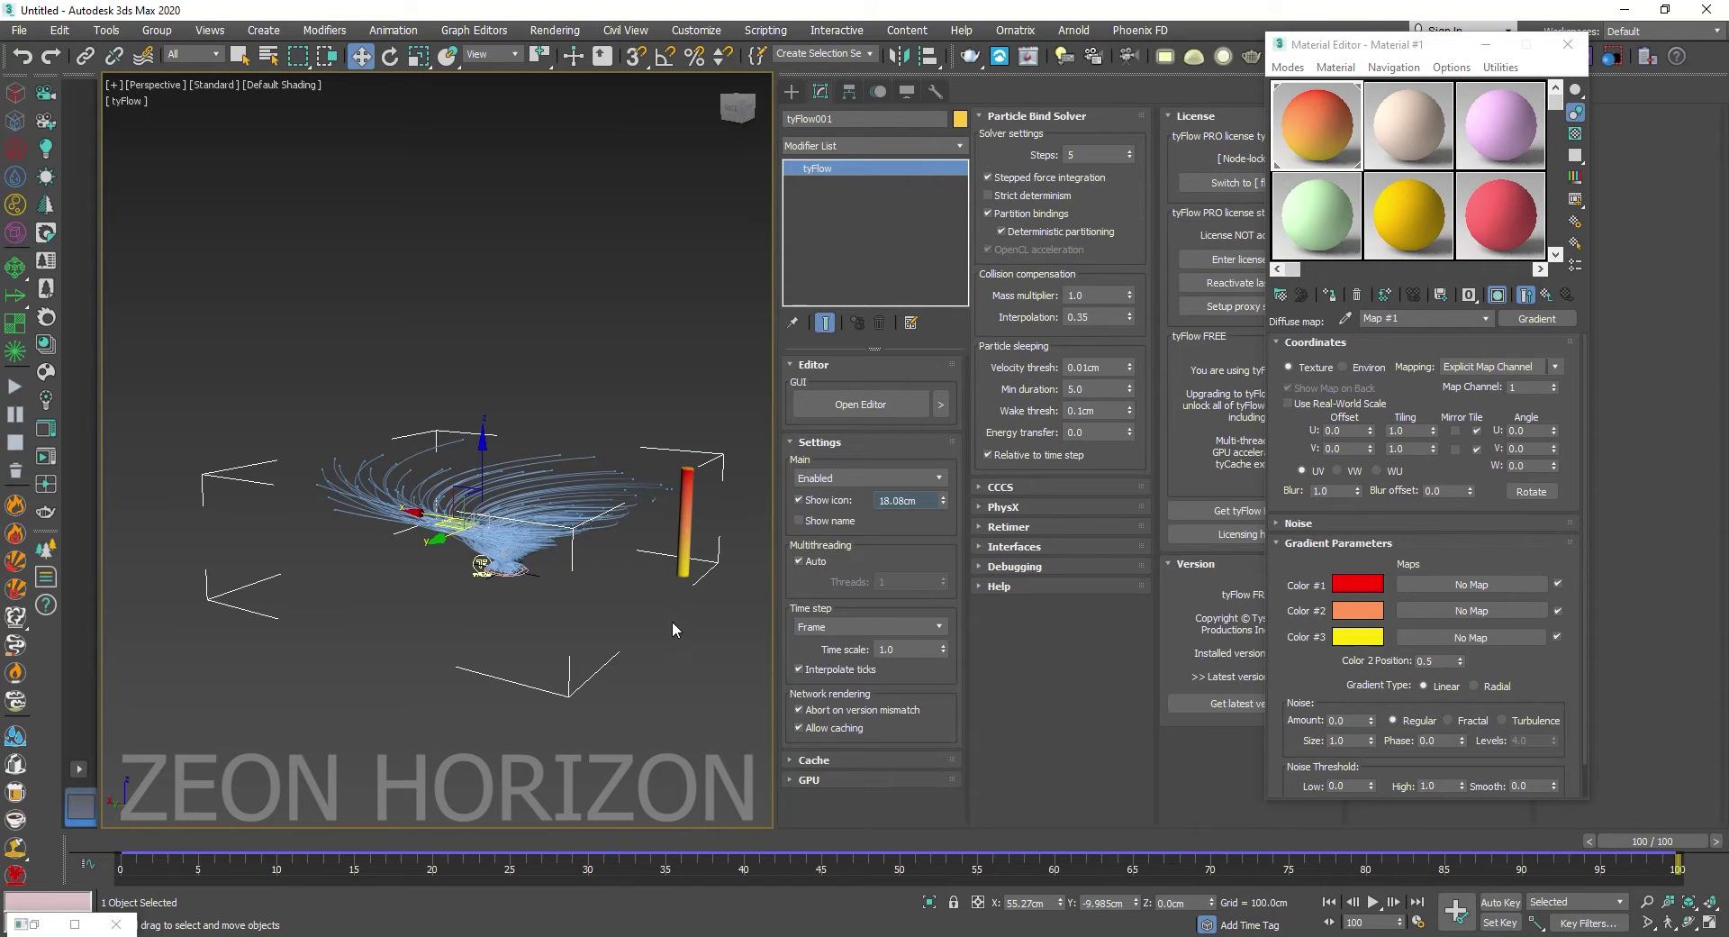
Step: Try the gradient material on the meshed spline trails and inspect the swirl from above and from the side
click(678, 658)
click(541, 534)
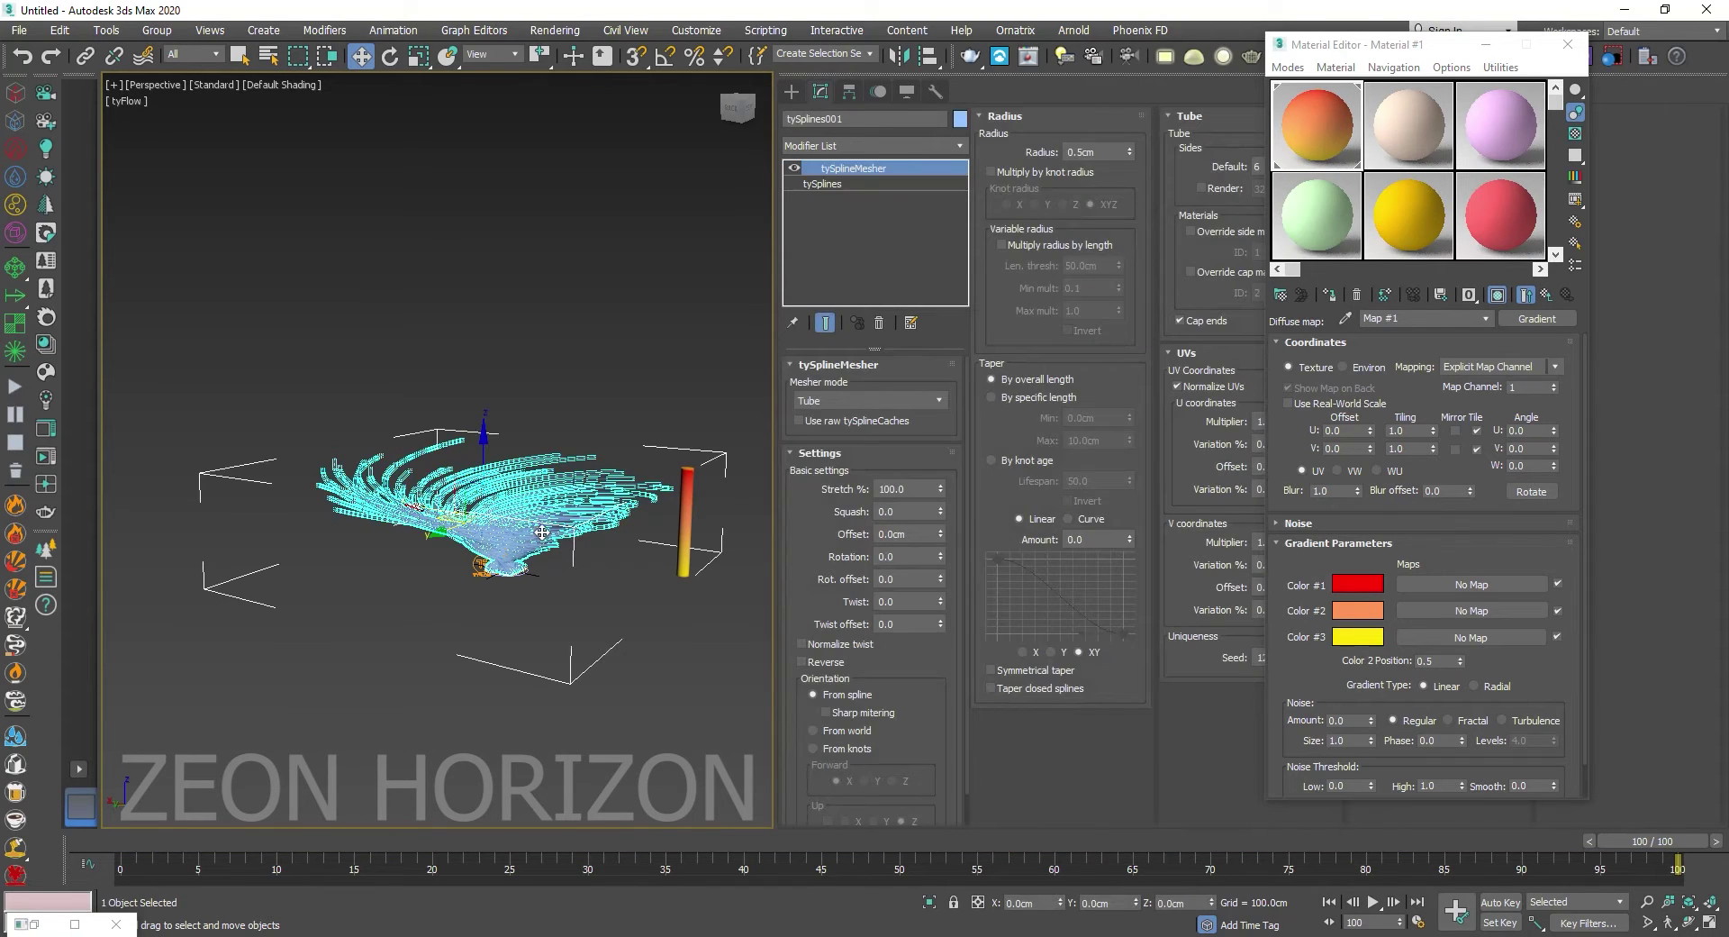
click(1342, 293)
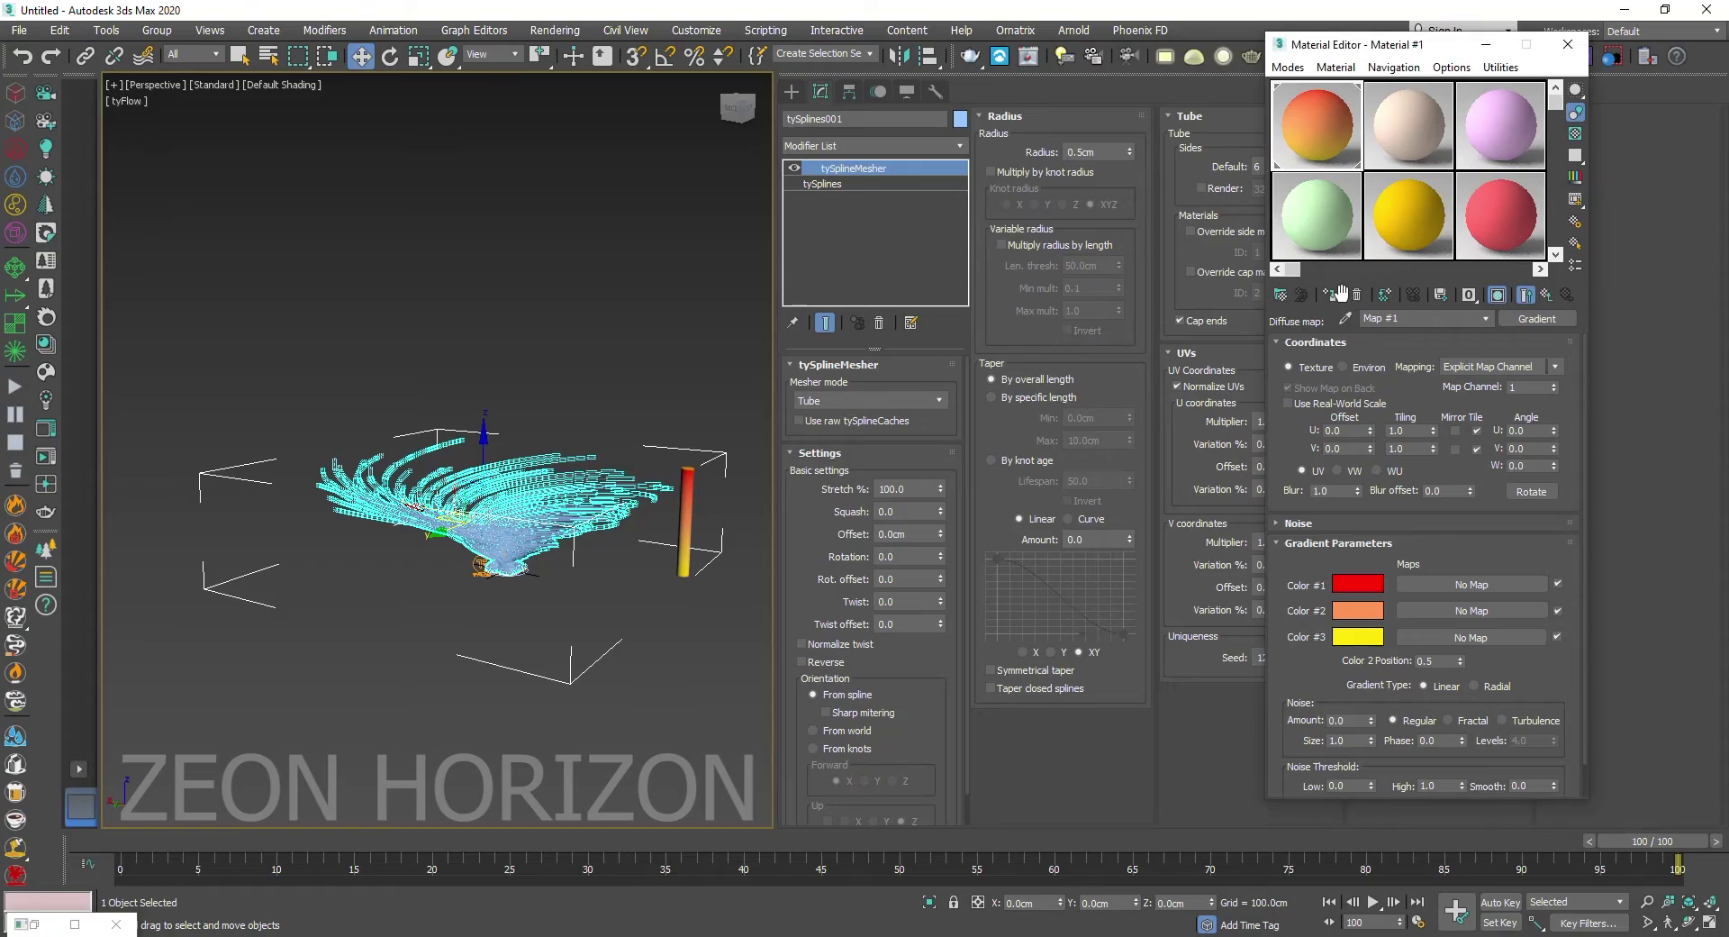
click(556, 621)
alt+middle_drag(556, 621, 565, 734)
scroll(574, 511, up, 5)
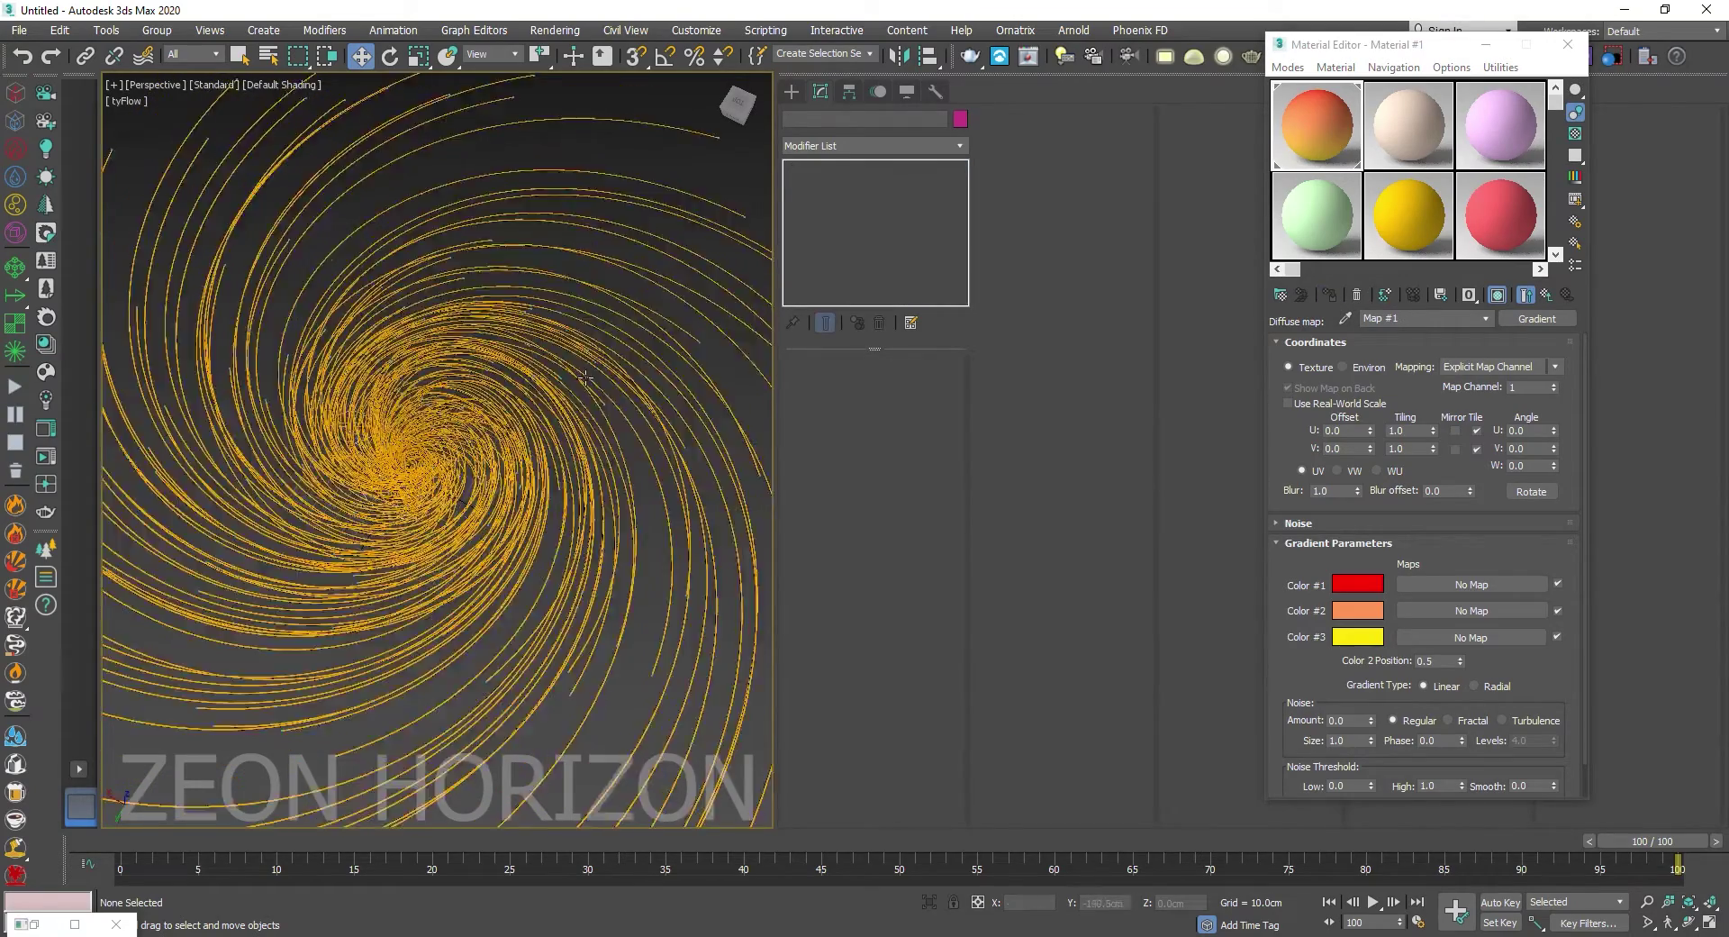
click(587, 411)
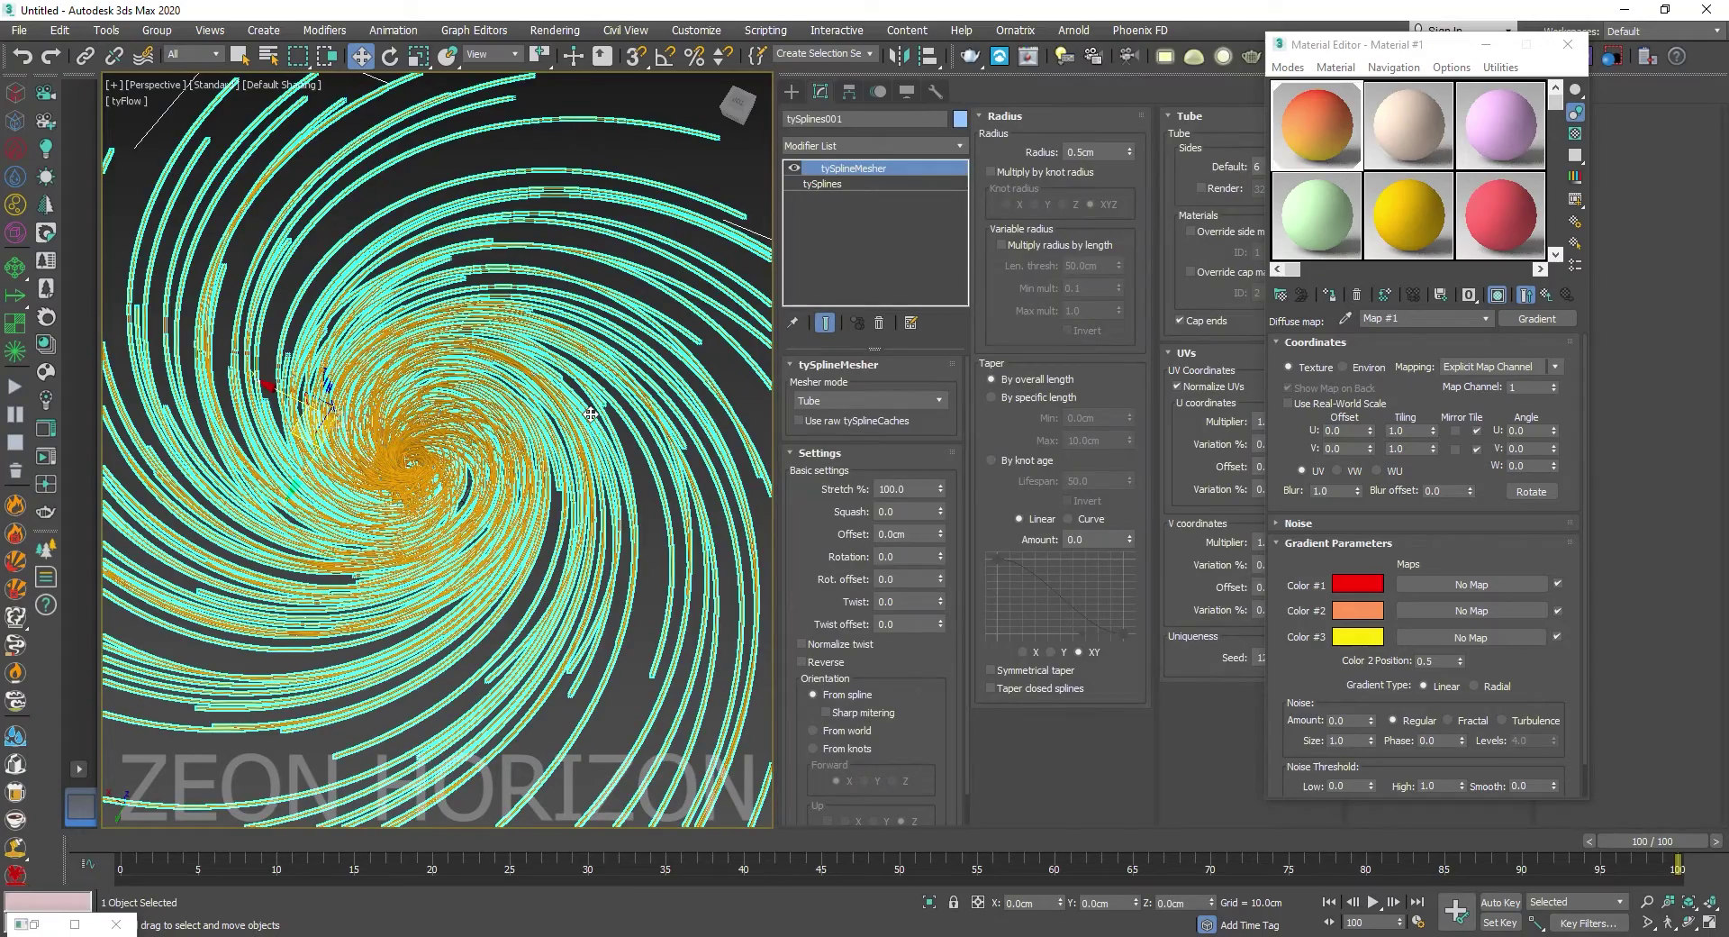
alt+middle_drag(590, 423, 622, 493)
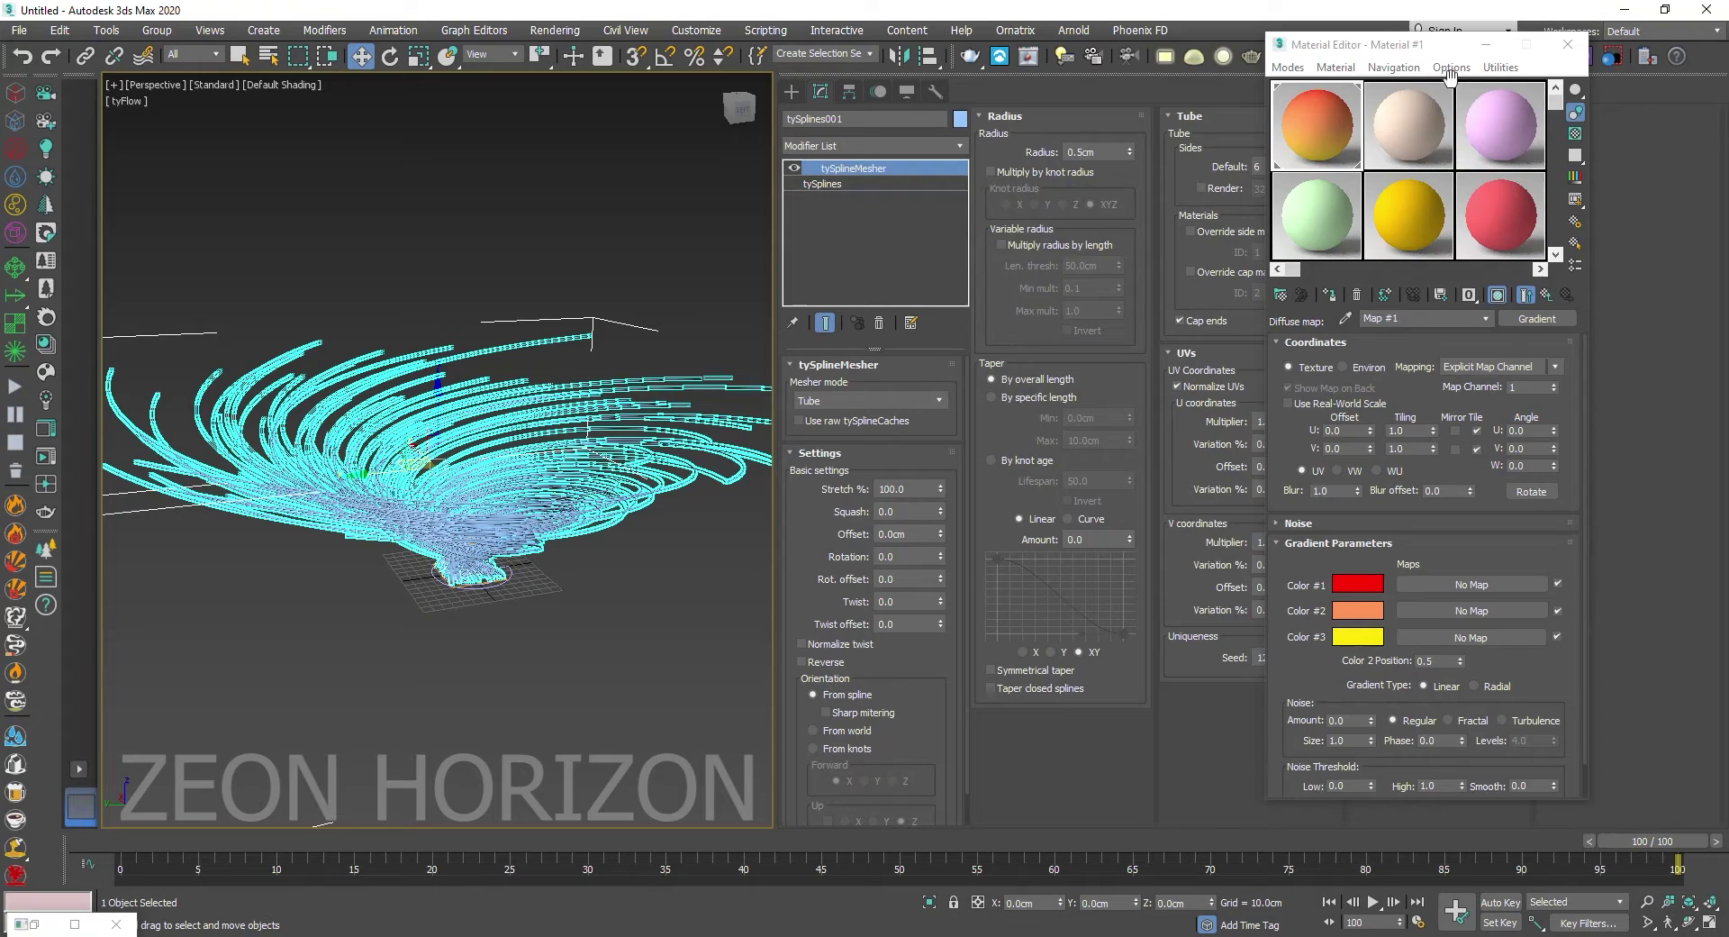
Step: Review the tySplines base settings beneath the tySplineMesher and scrub the timeline to frame 64
click(1486, 44)
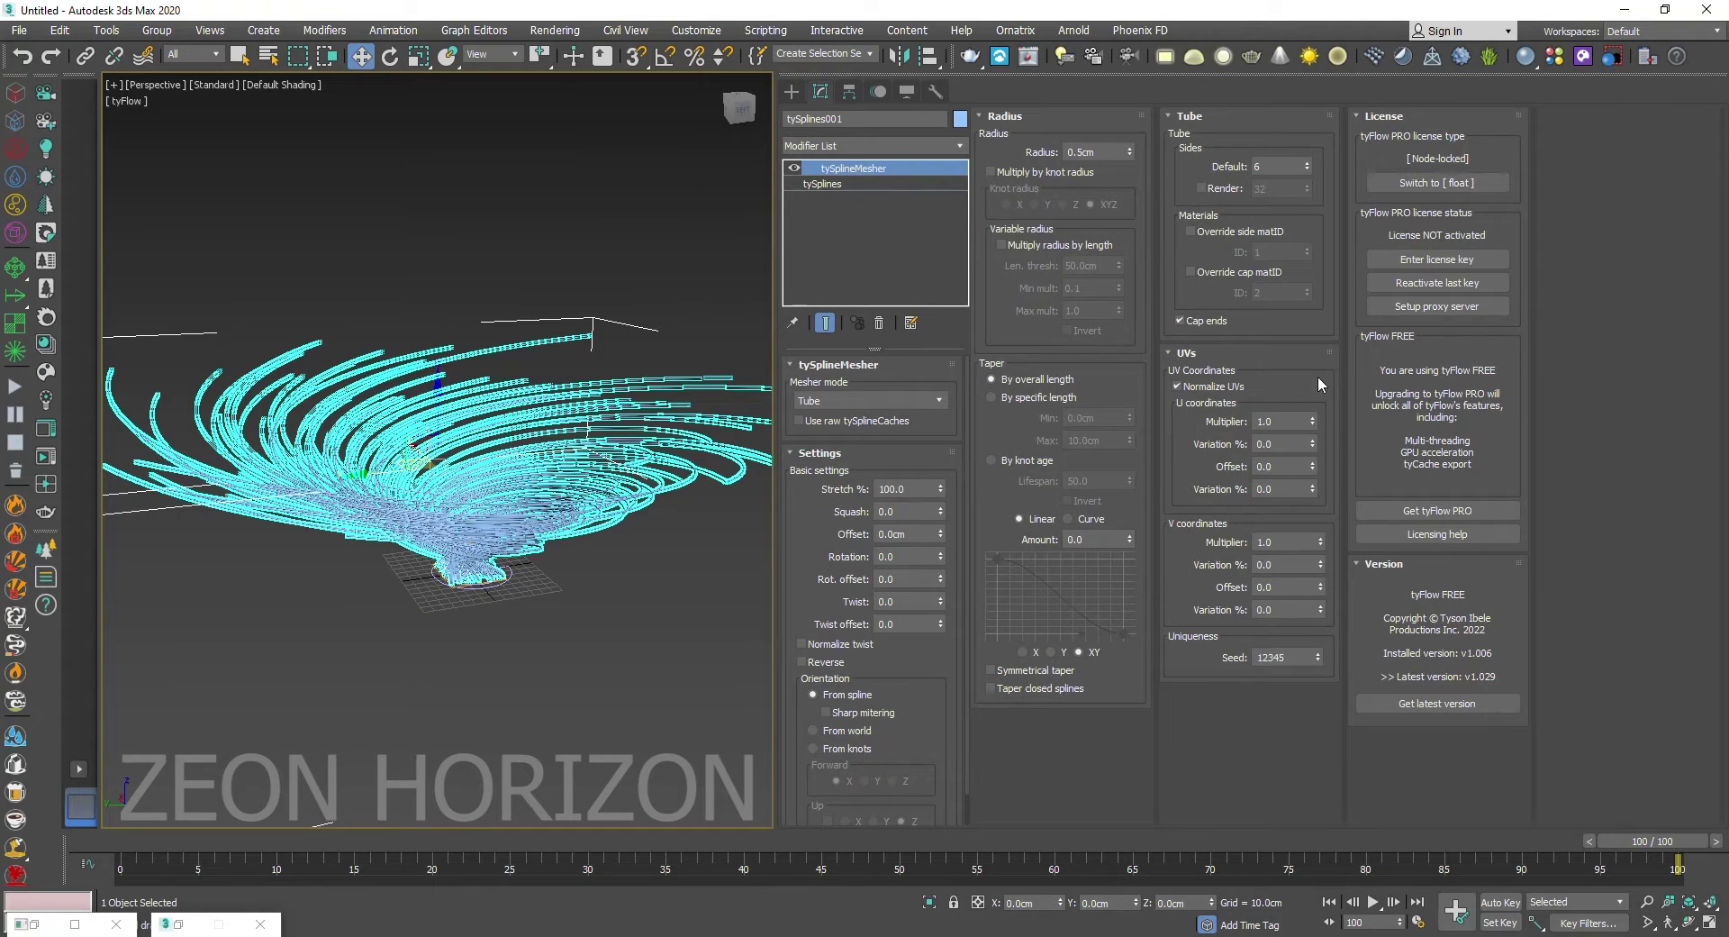
click(866, 183)
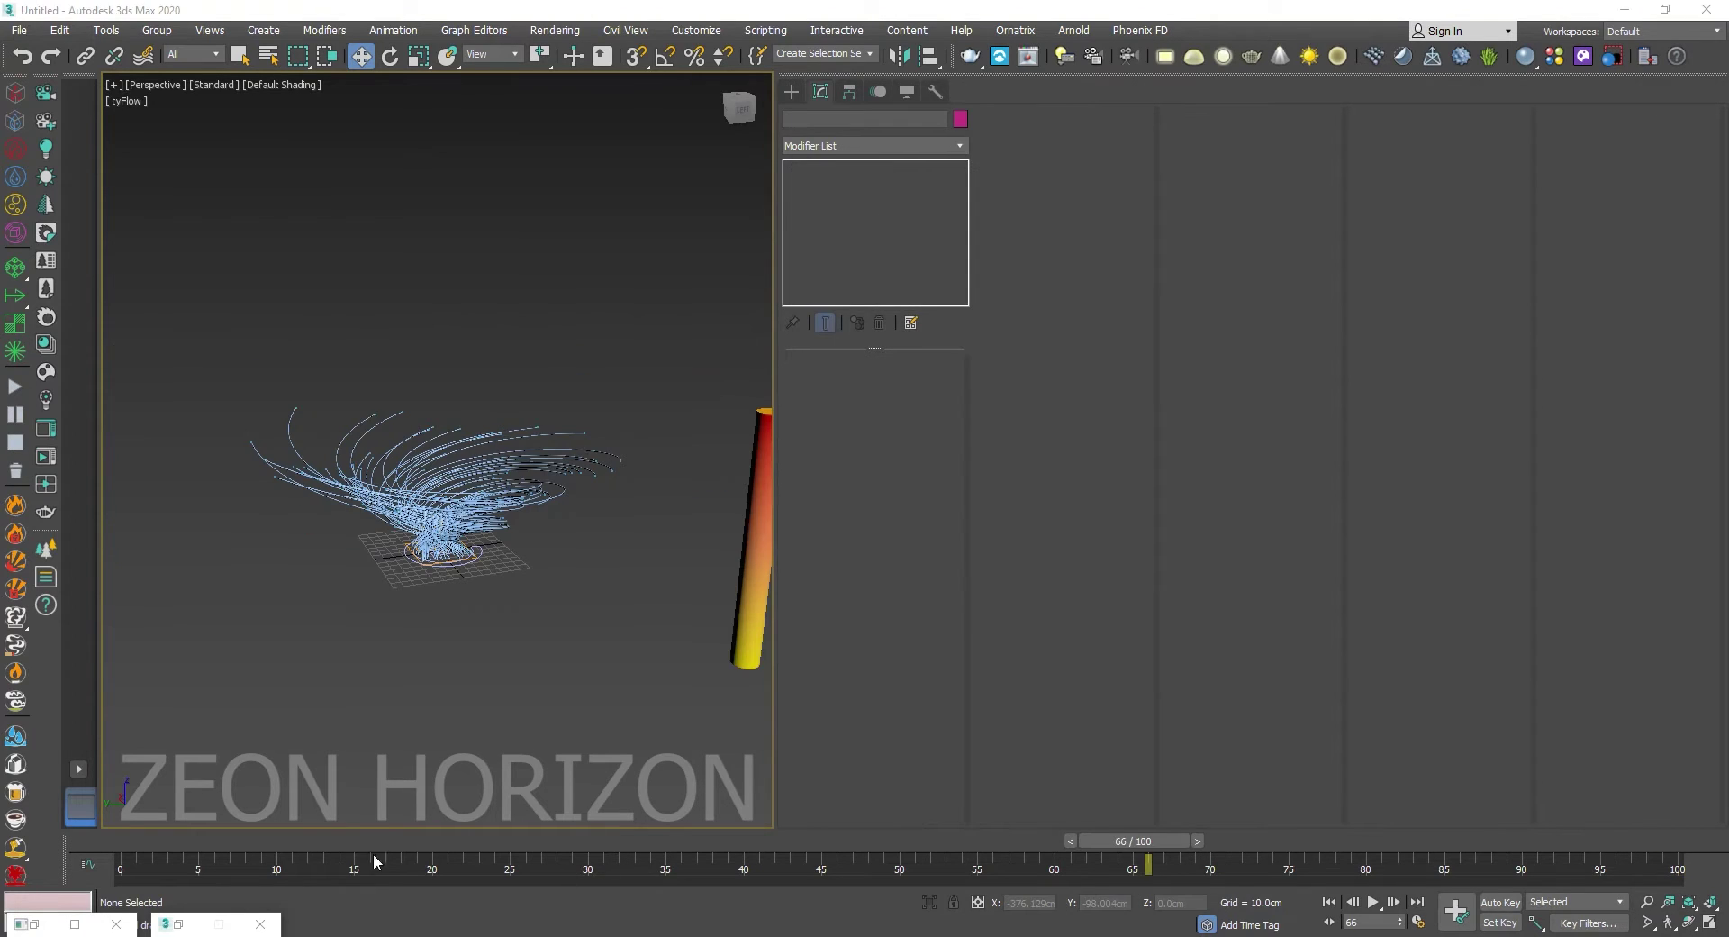
mouse_move(1133, 840)
mouse_down()
mouse_move(338, 841)
mouse_move(921, 826)
mouse_move(1104, 840)
mouse_up()
Step: Close the Material Editor and bring back the tyFlow editor showing the Mapping operator's settings
click(169, 927)
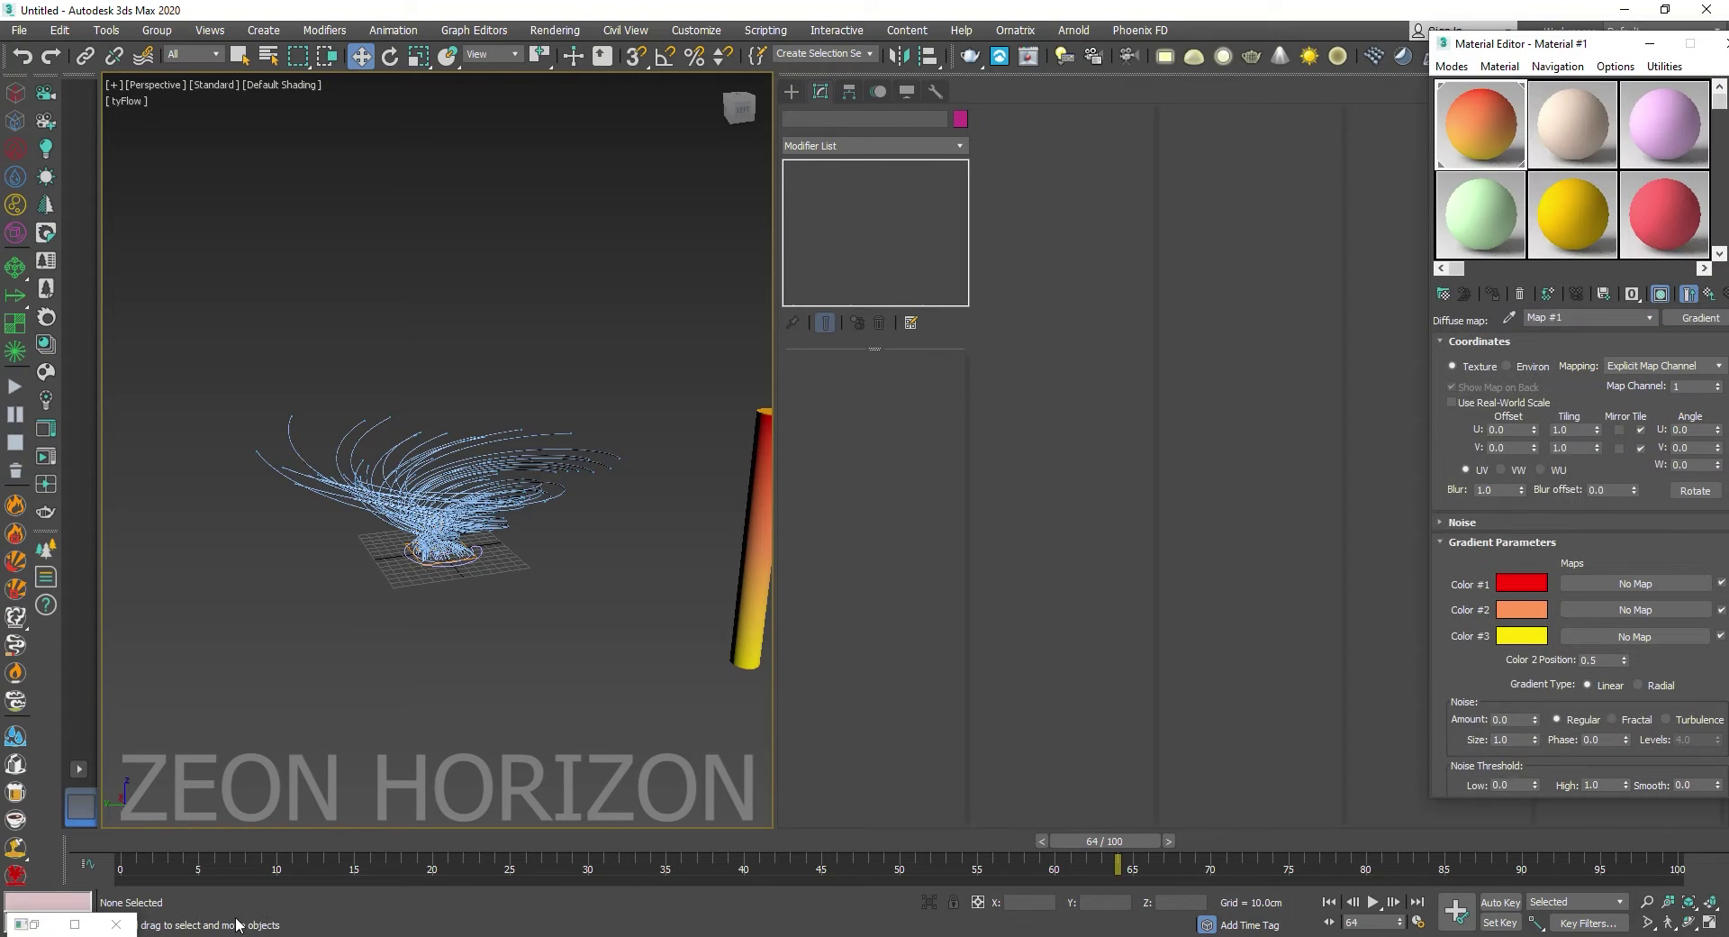
click(1722, 42)
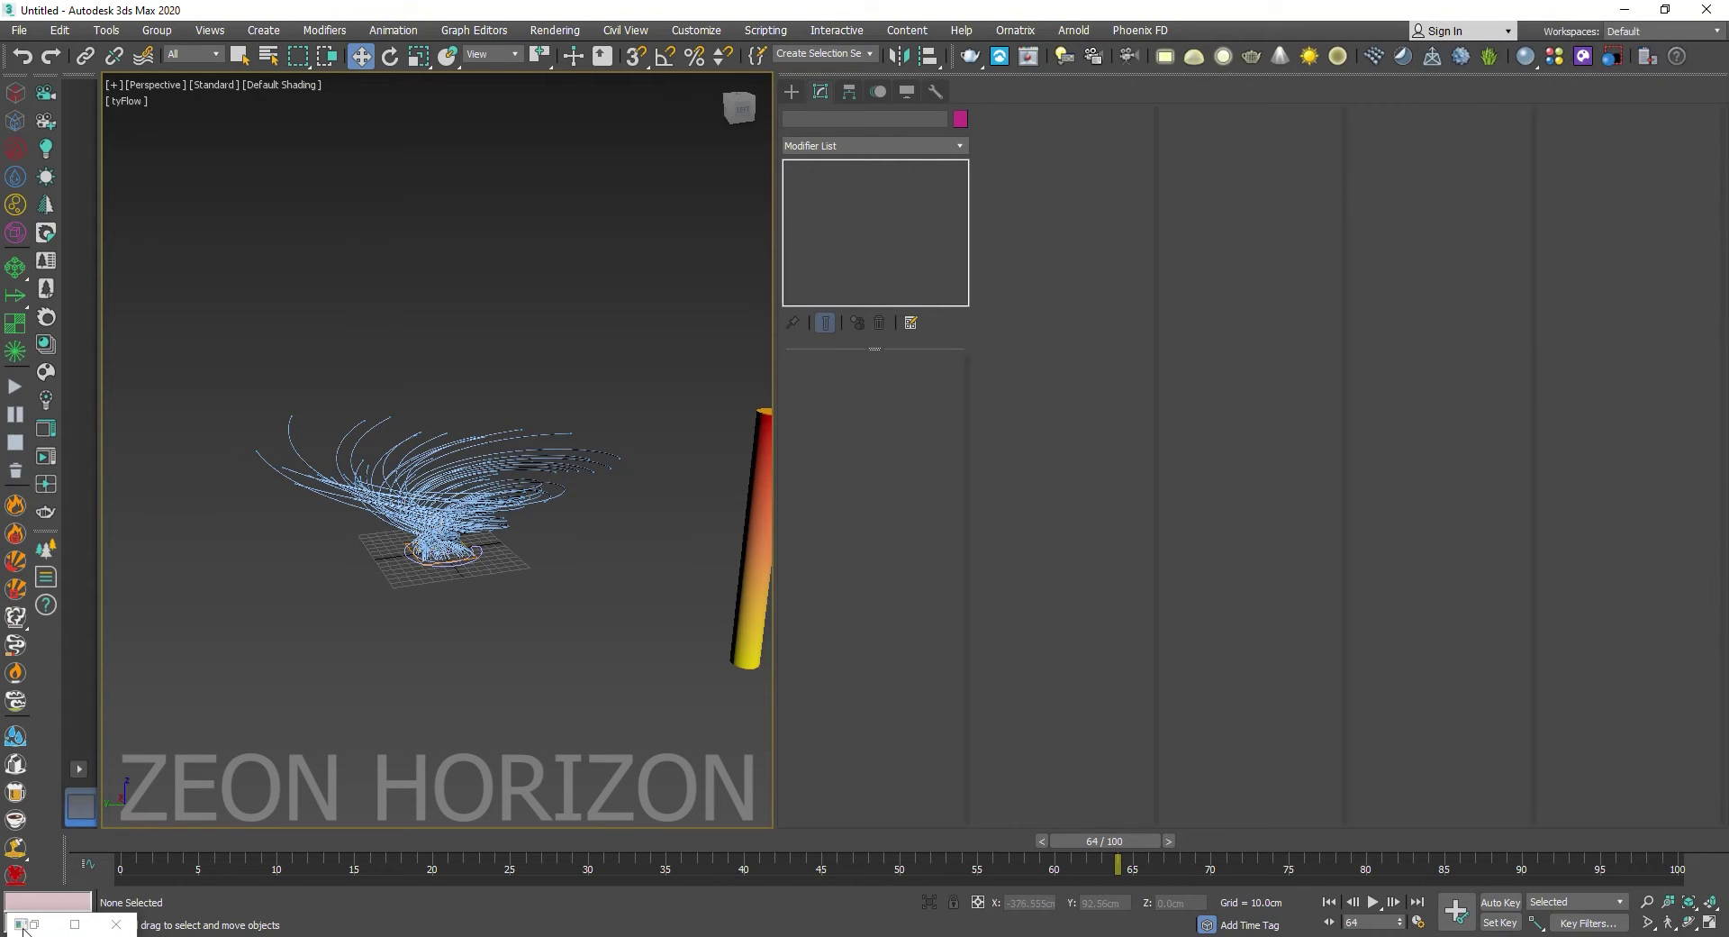
click(22, 926)
click(54, 786)
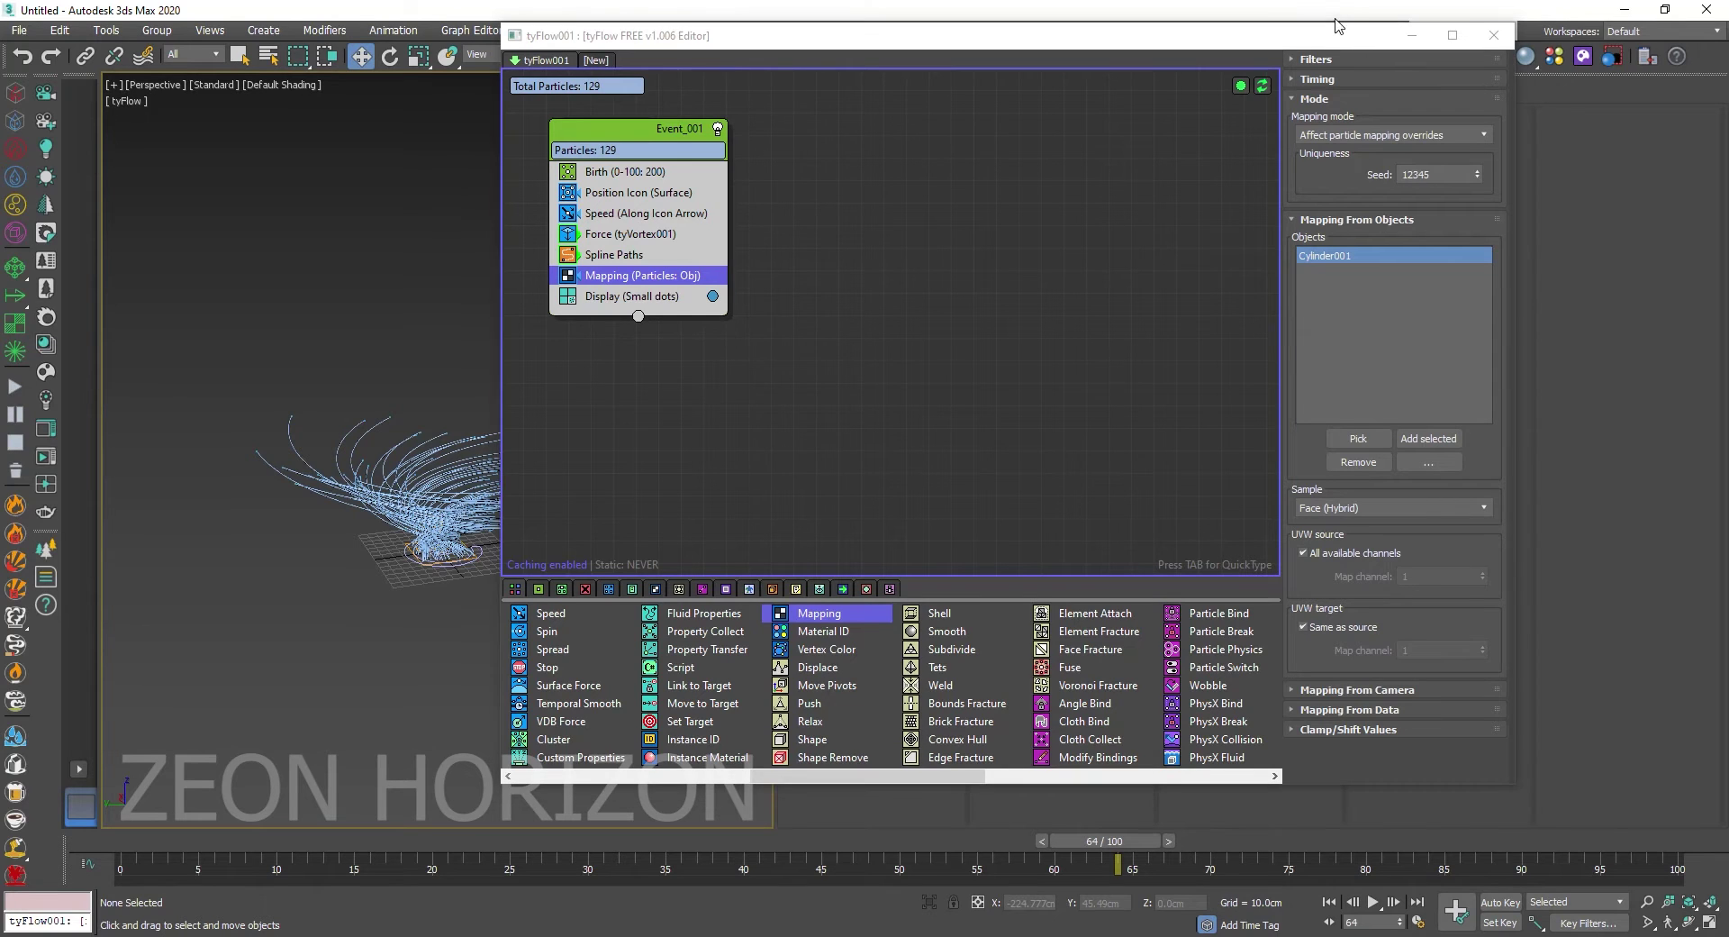
Step: Set the Mapping operator's timing to Continuous and minimize the tyFlow editor
drag(1342, 25, 1342, 14)
click(1336, 63)
click(1343, 91)
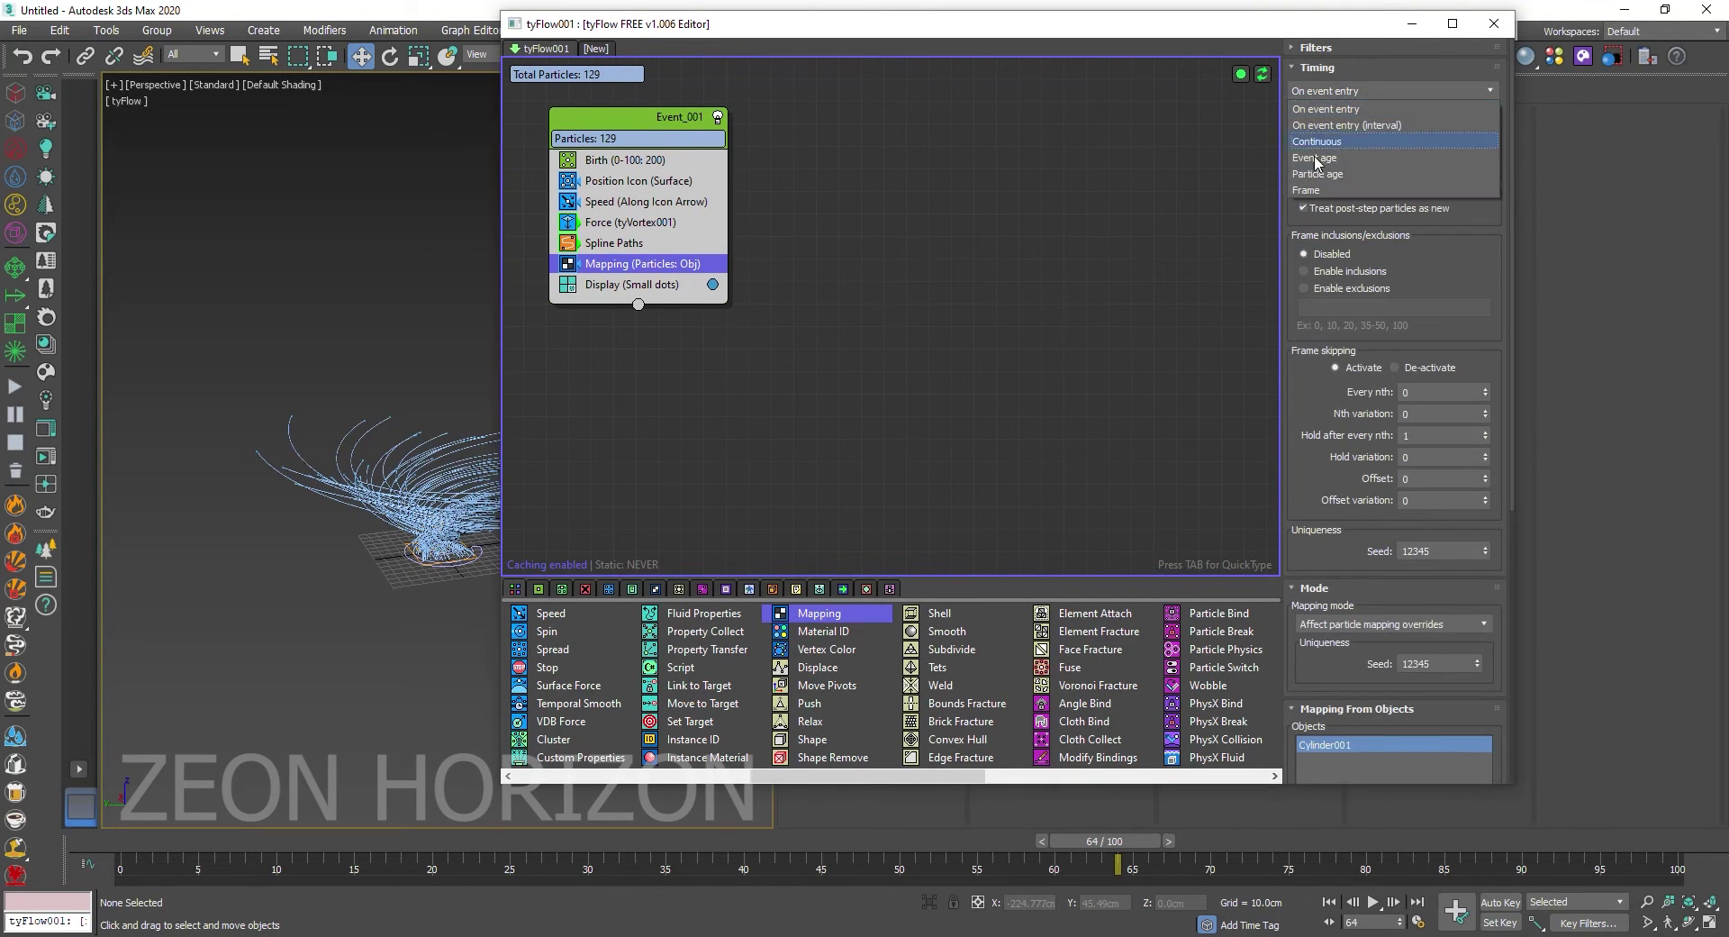
click(1313, 141)
click(1413, 24)
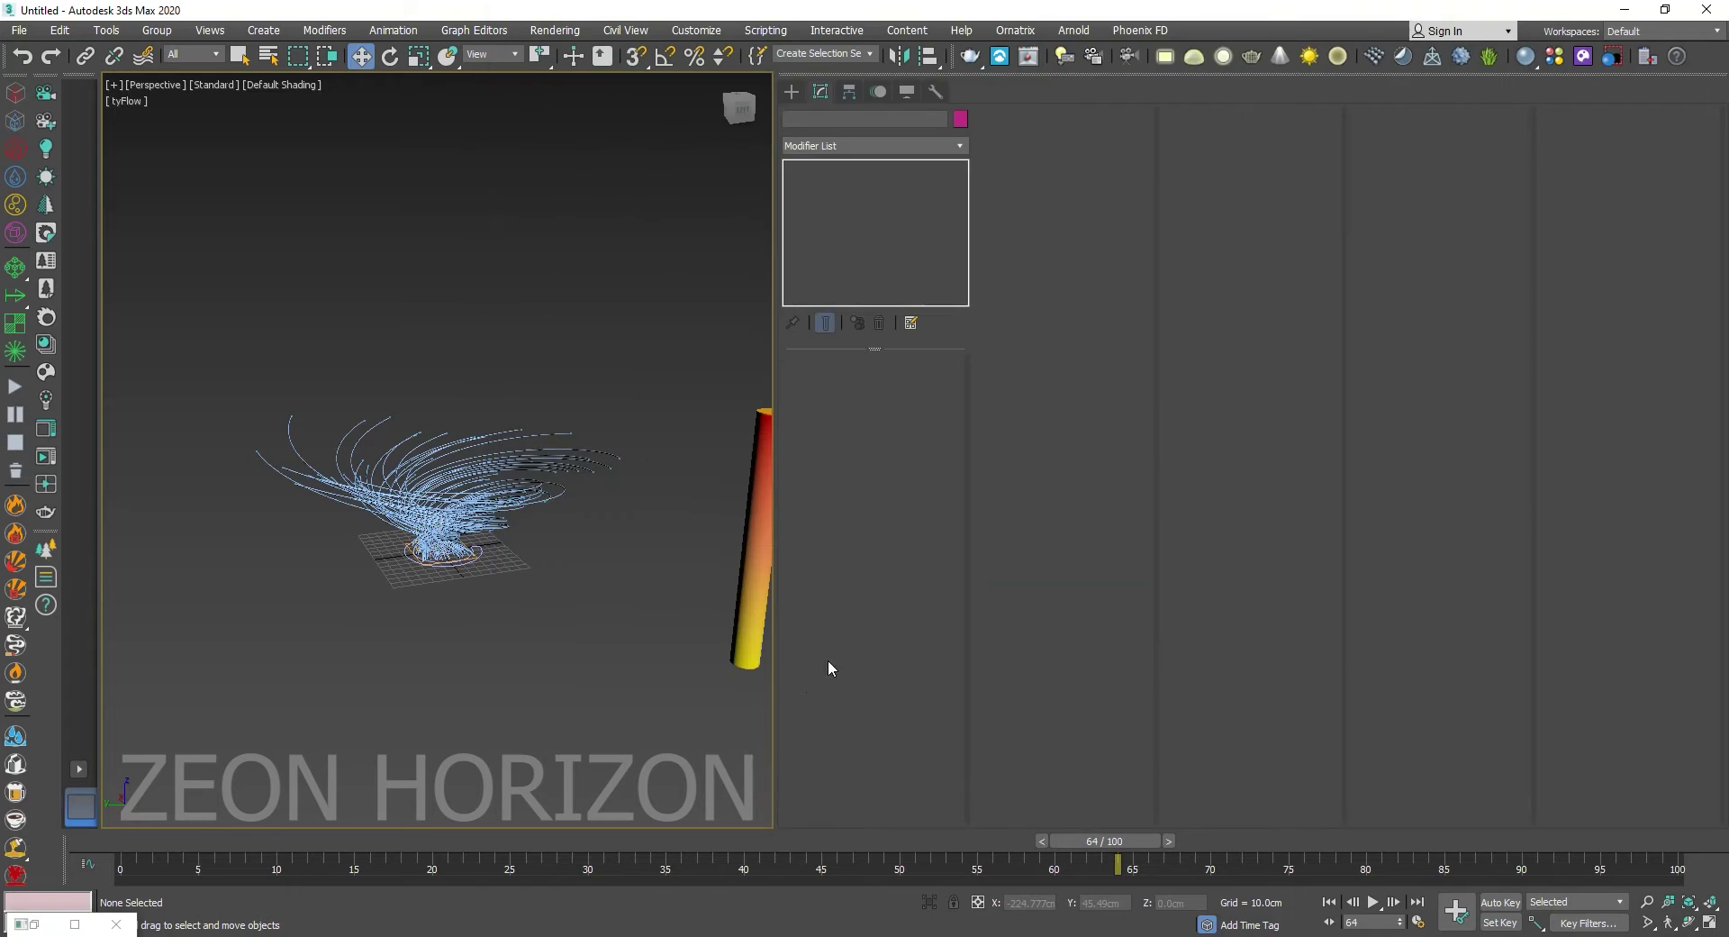
Step: Set the Mapping operator's sample type to Face for the source cylinder and minimize the tyFlow editor
click(23, 925)
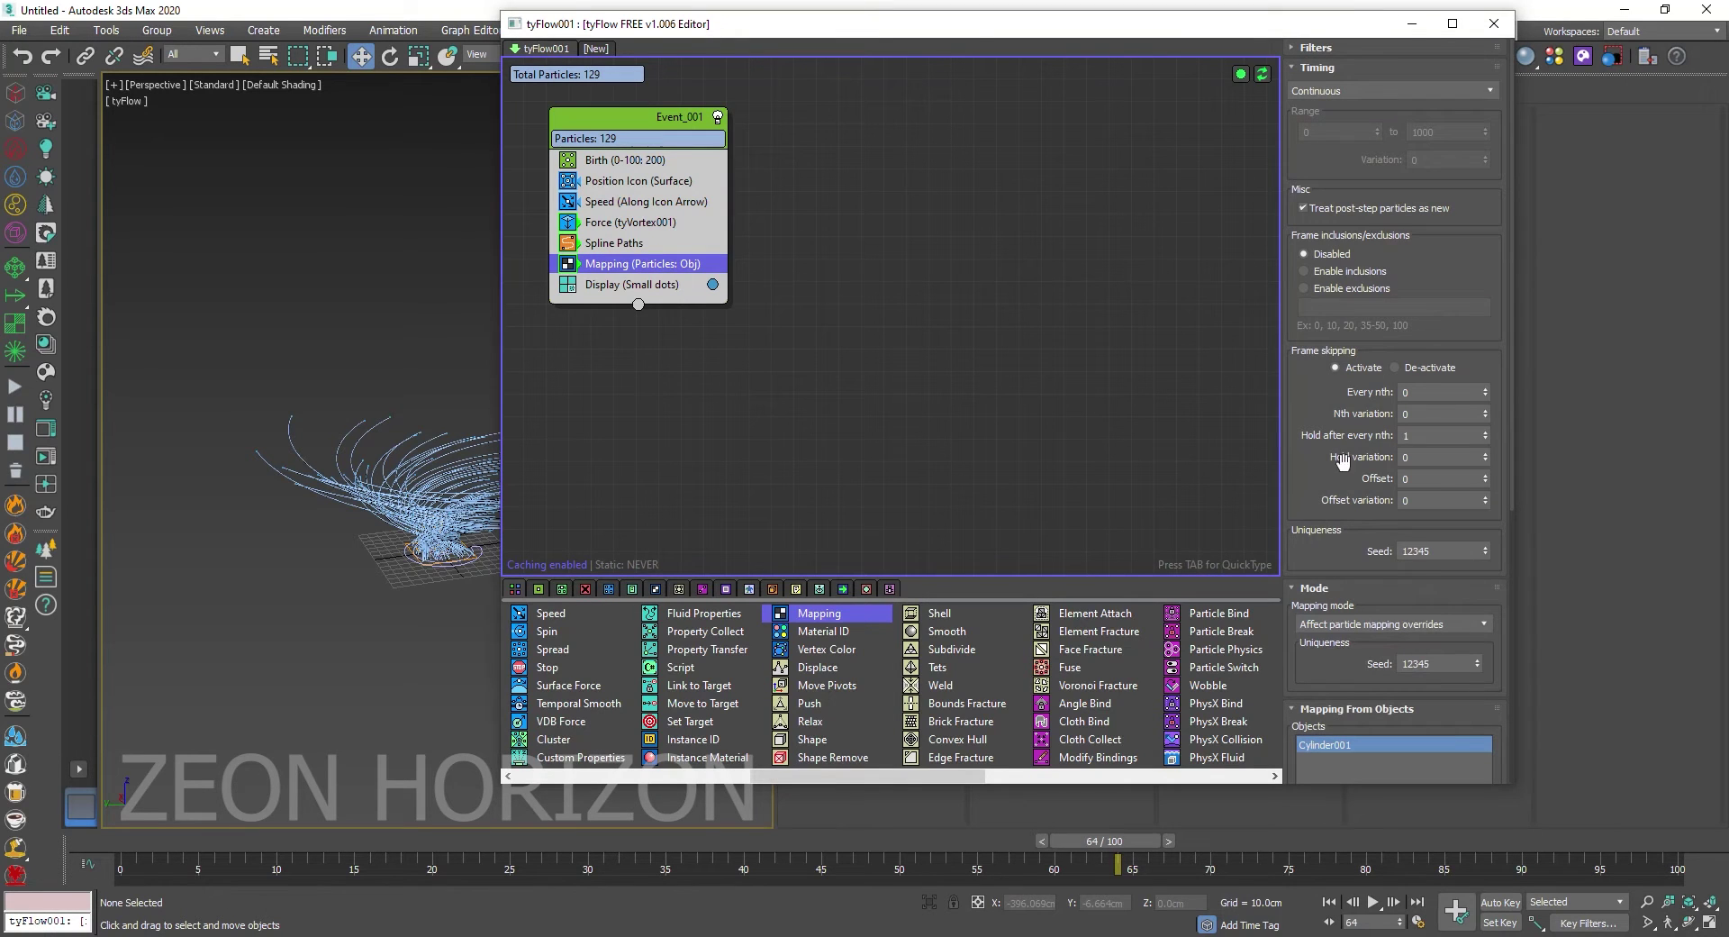
double_click(1340, 11)
scroll(1393, 108, down, 3)
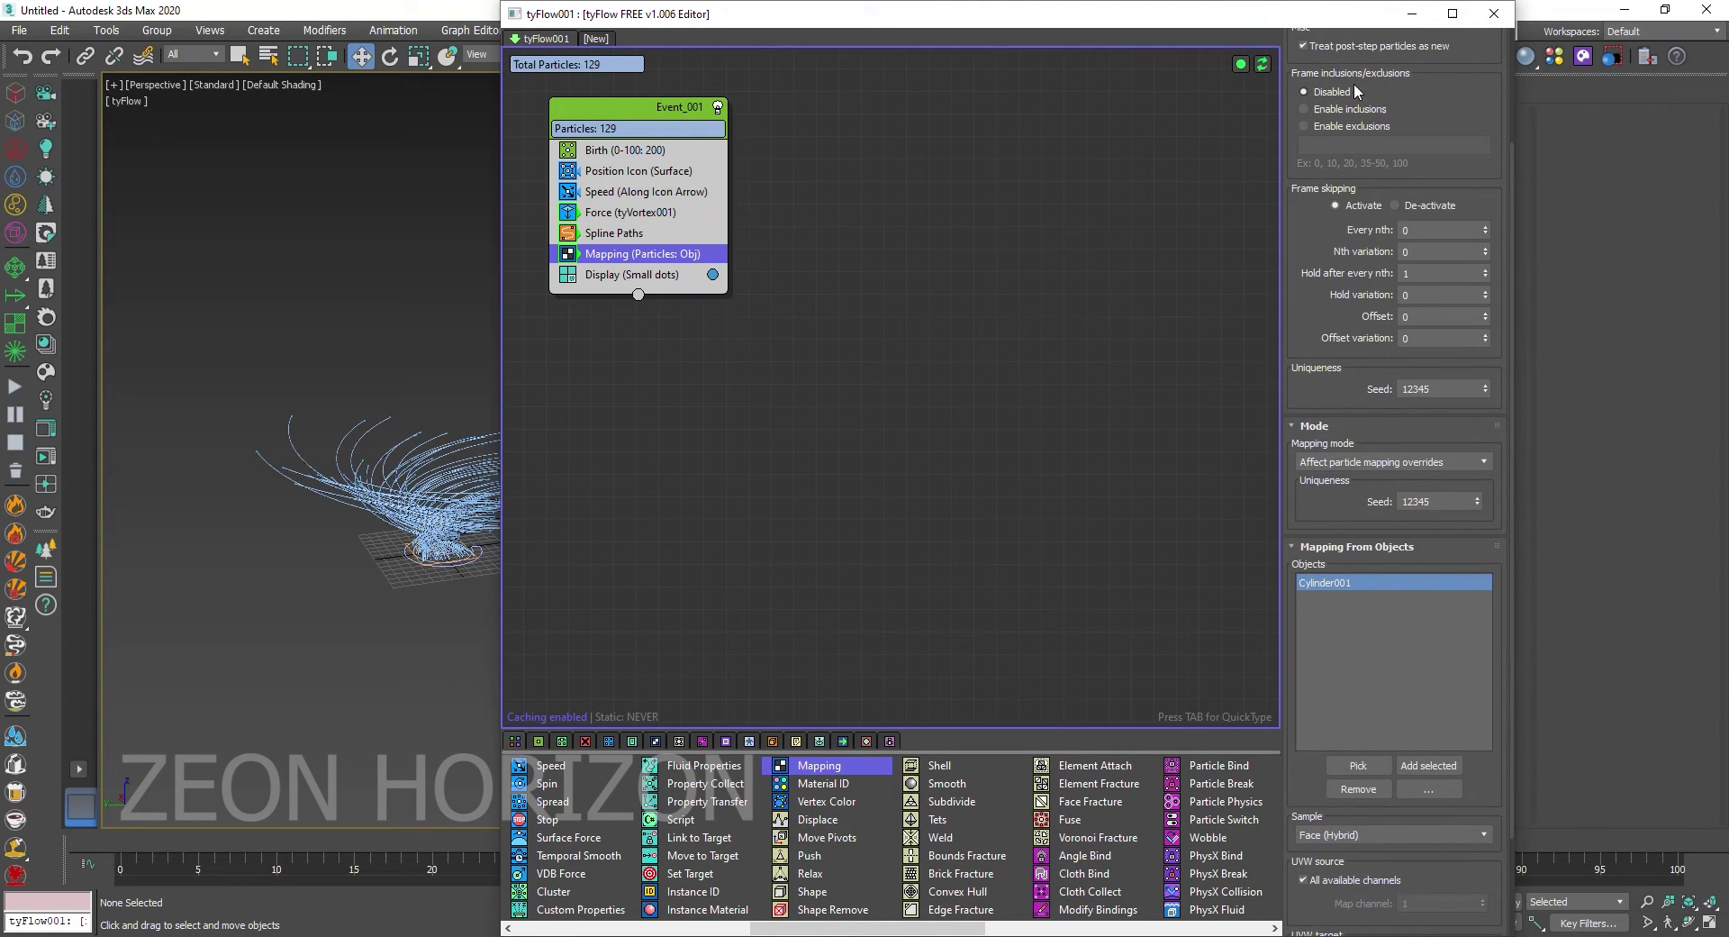
scroll(1378, 63, up, 2)
click(1374, 54)
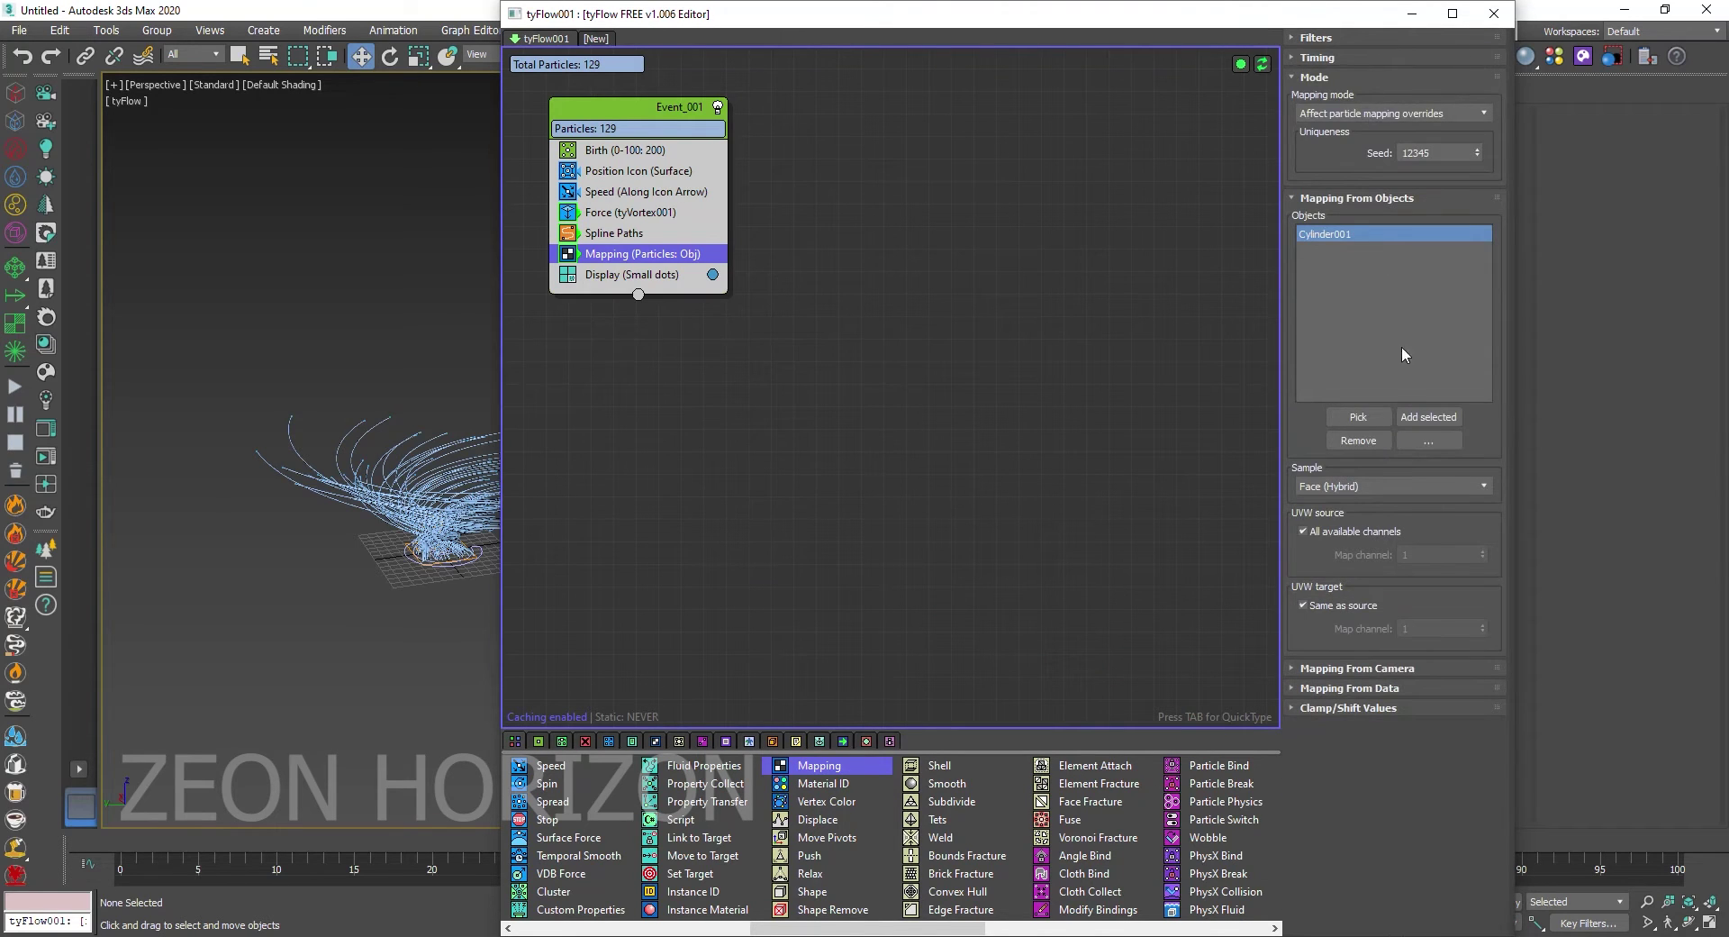
click(1369, 487)
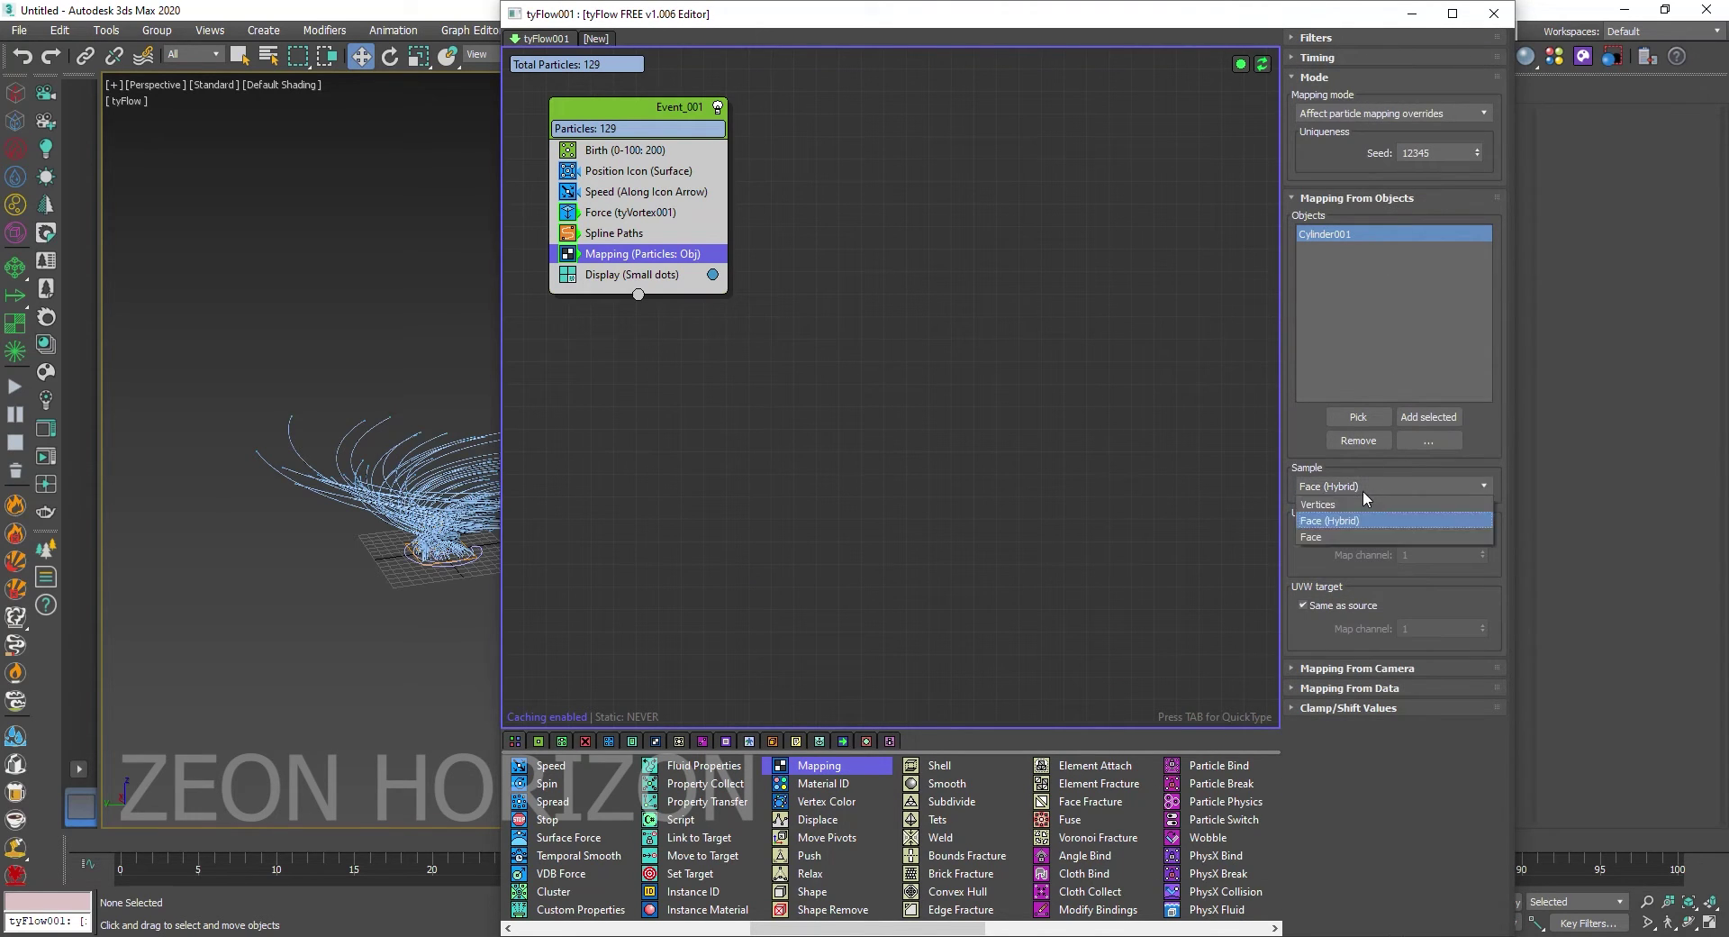
click(1334, 537)
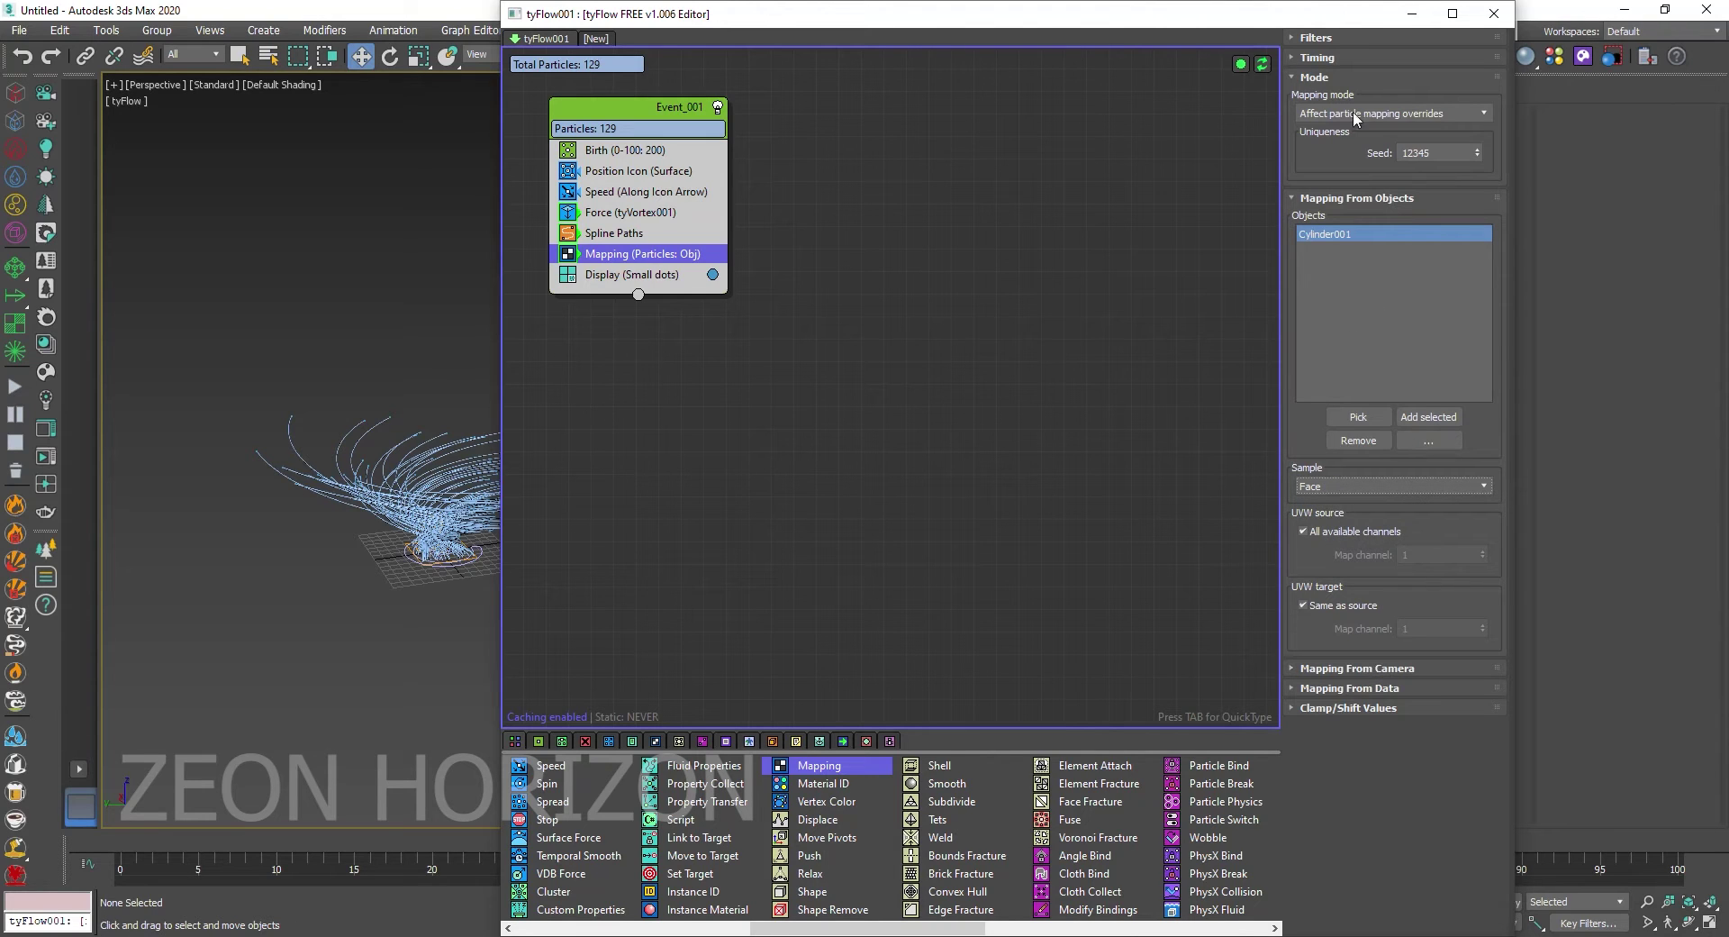
click(1397, 13)
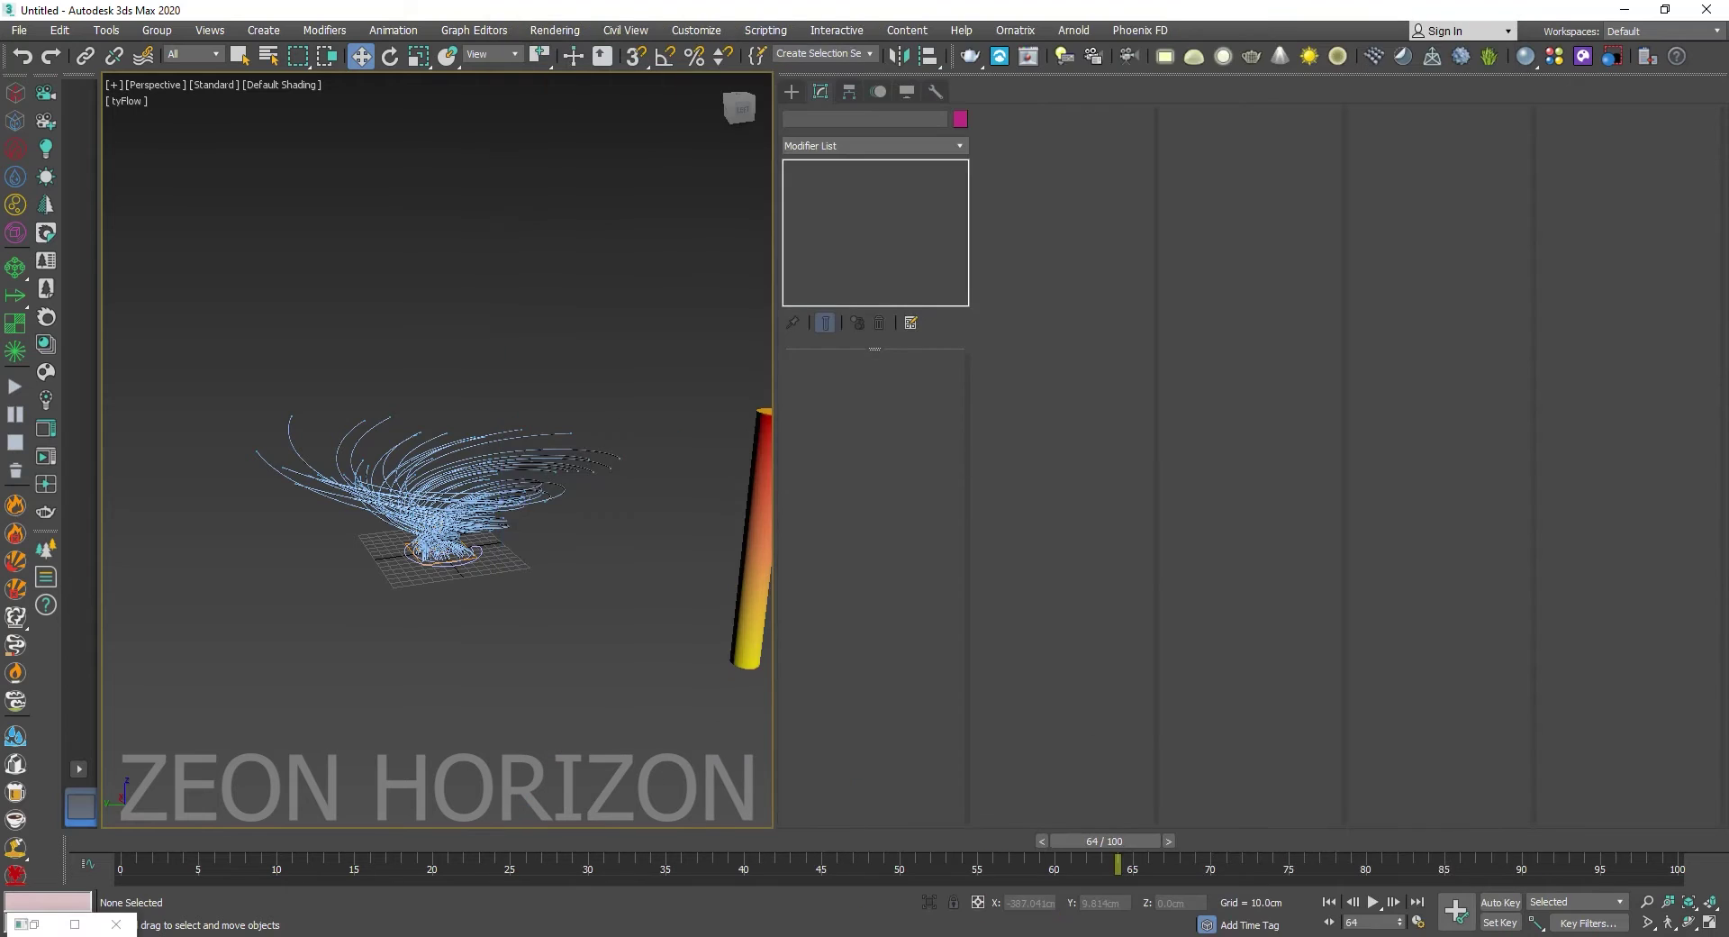
Step: Assign the gradient material to the meshed spline trails and close the Material Editor
scroll(378, 477, up, 4)
click(437, 510)
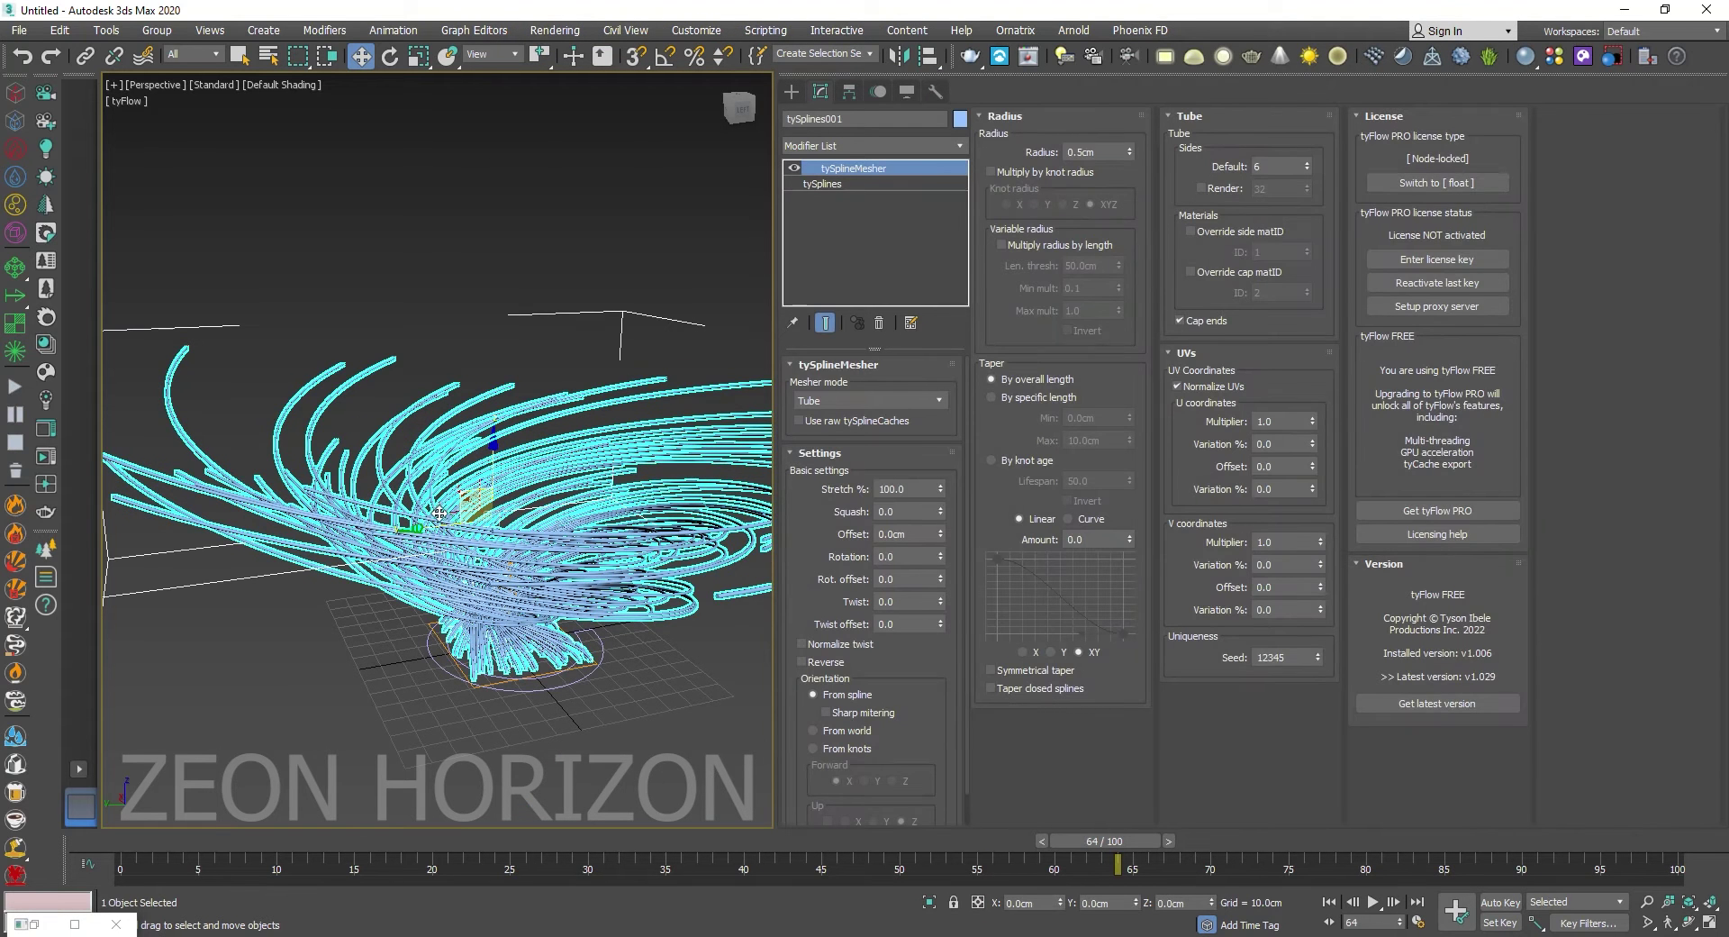
key(m)
click(1493, 293)
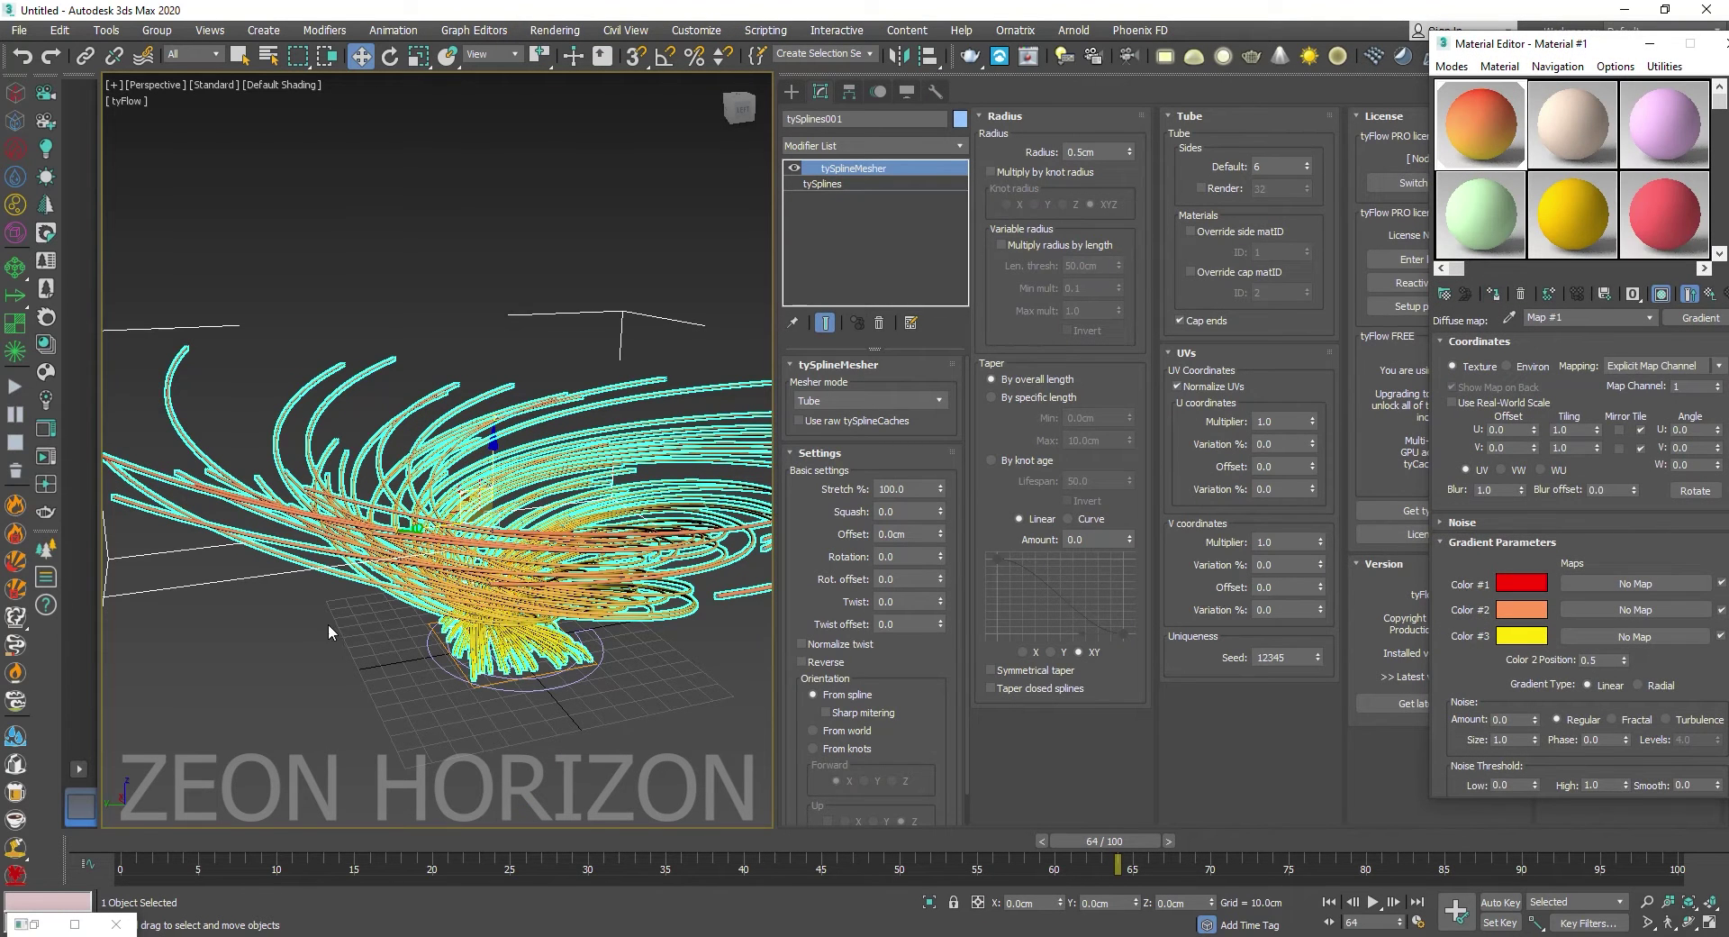
click(415, 674)
drag(1574, 33, 1132, 43)
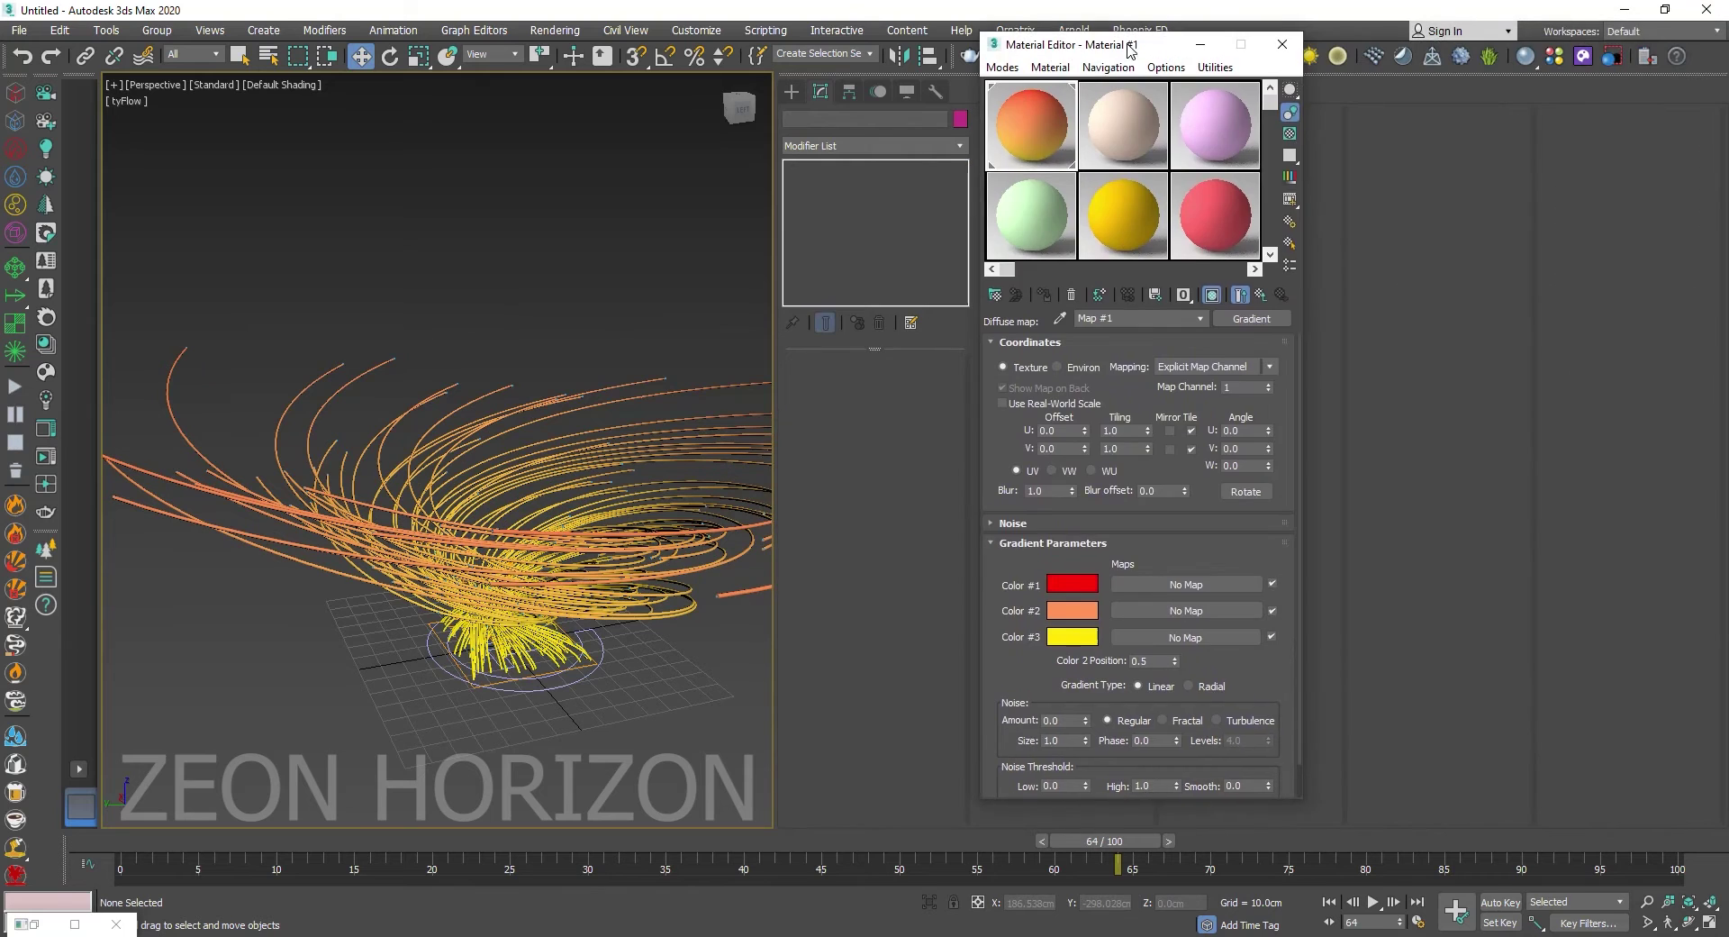
click(1265, 44)
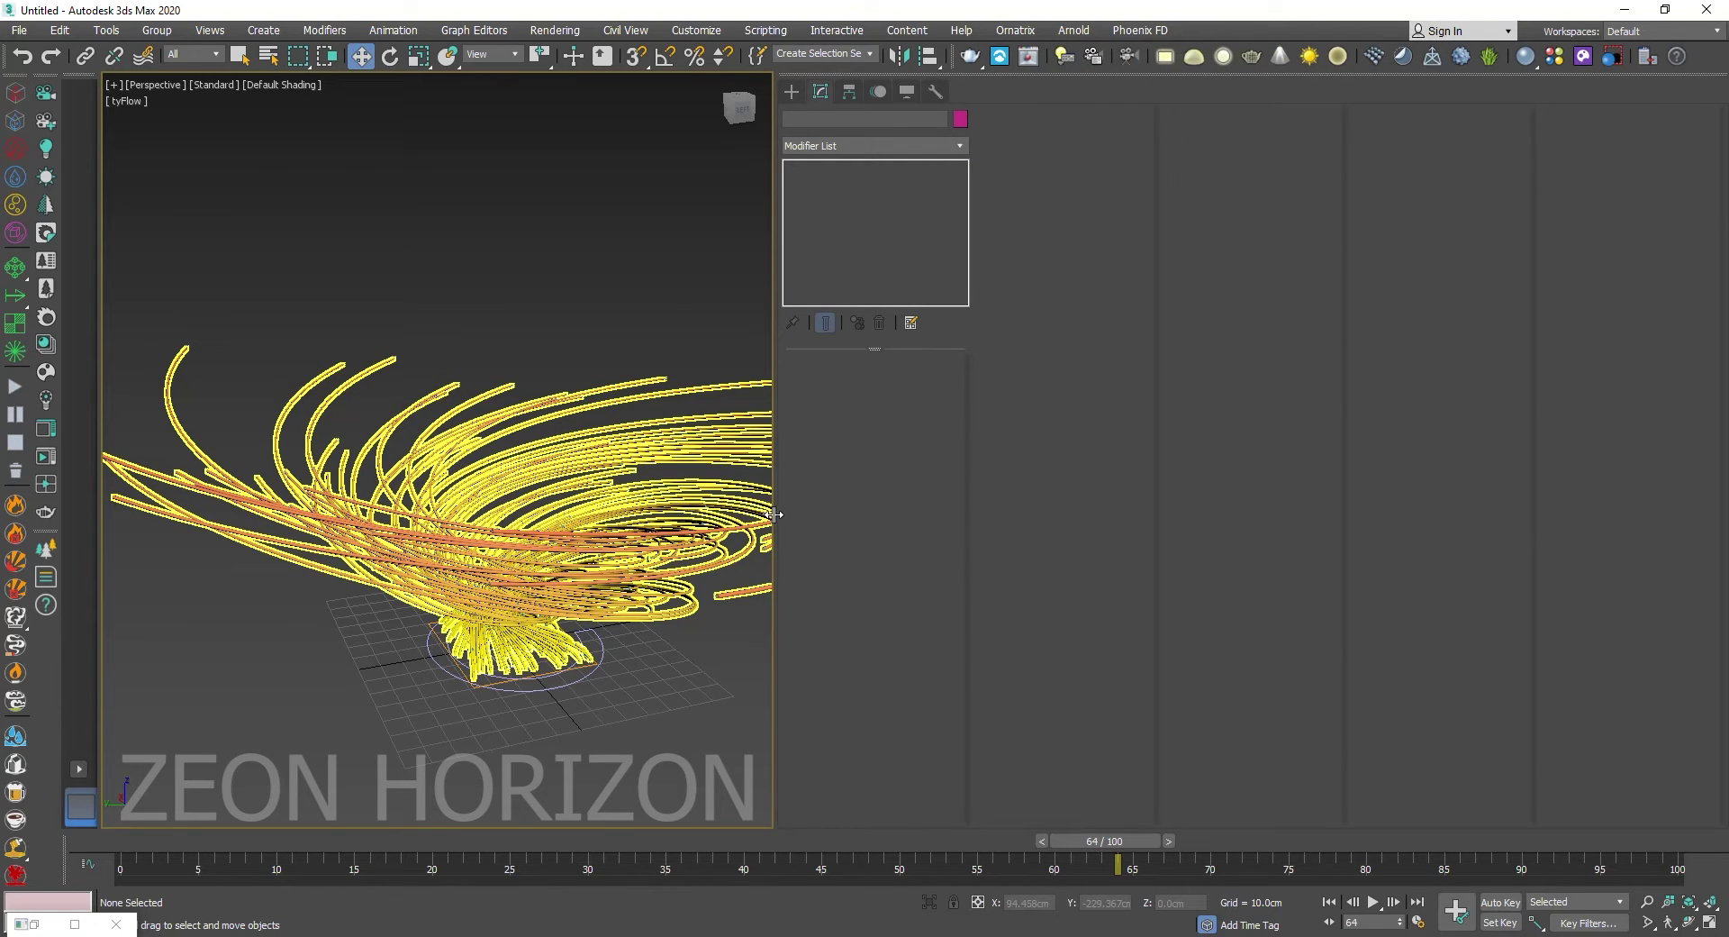
Step: Widen the perspective viewport and reduce the gradient cylinder's height
drag(774, 505, 1058, 534)
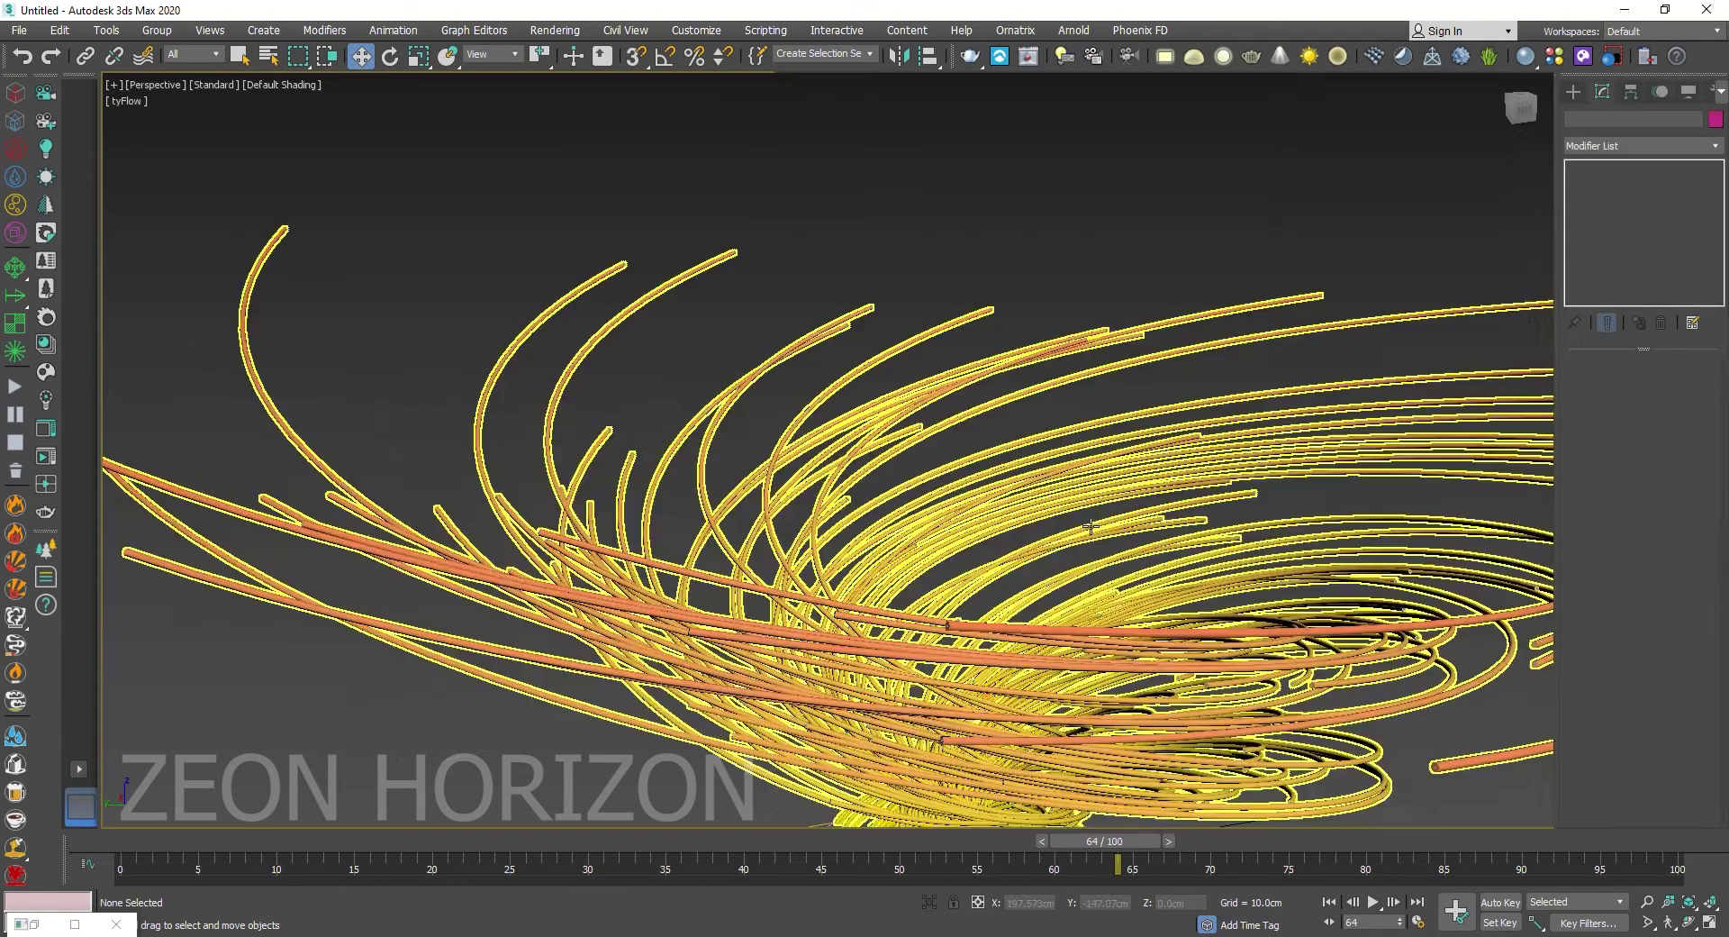
alt+middle_drag(1059, 534, 1108, 542)
click(1252, 530)
key(r)
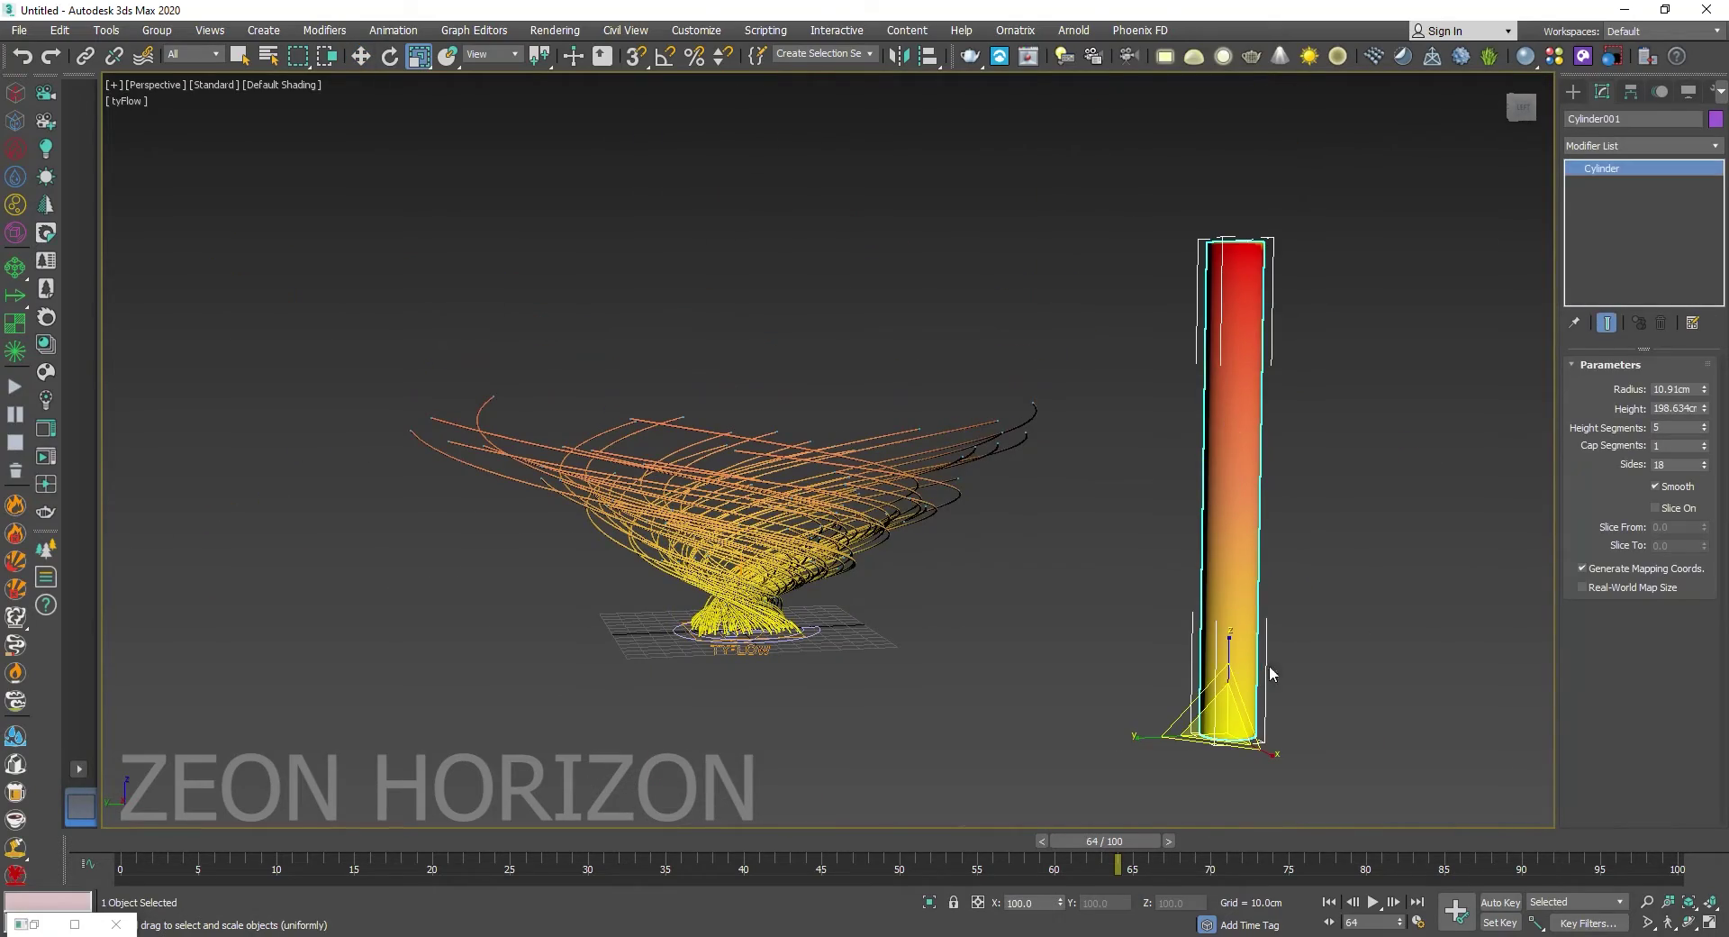
drag(1704, 408, 1711, 430)
Step: Scrub the timeline to frame 78 to review the trails' colours and close the tyFlow editor
click(771, 668)
alt+middle_drag(829, 568, 585, 581)
middle_drag(585, 581, 690, 718)
drag(144, 845, 1328, 802)
click(15, 874)
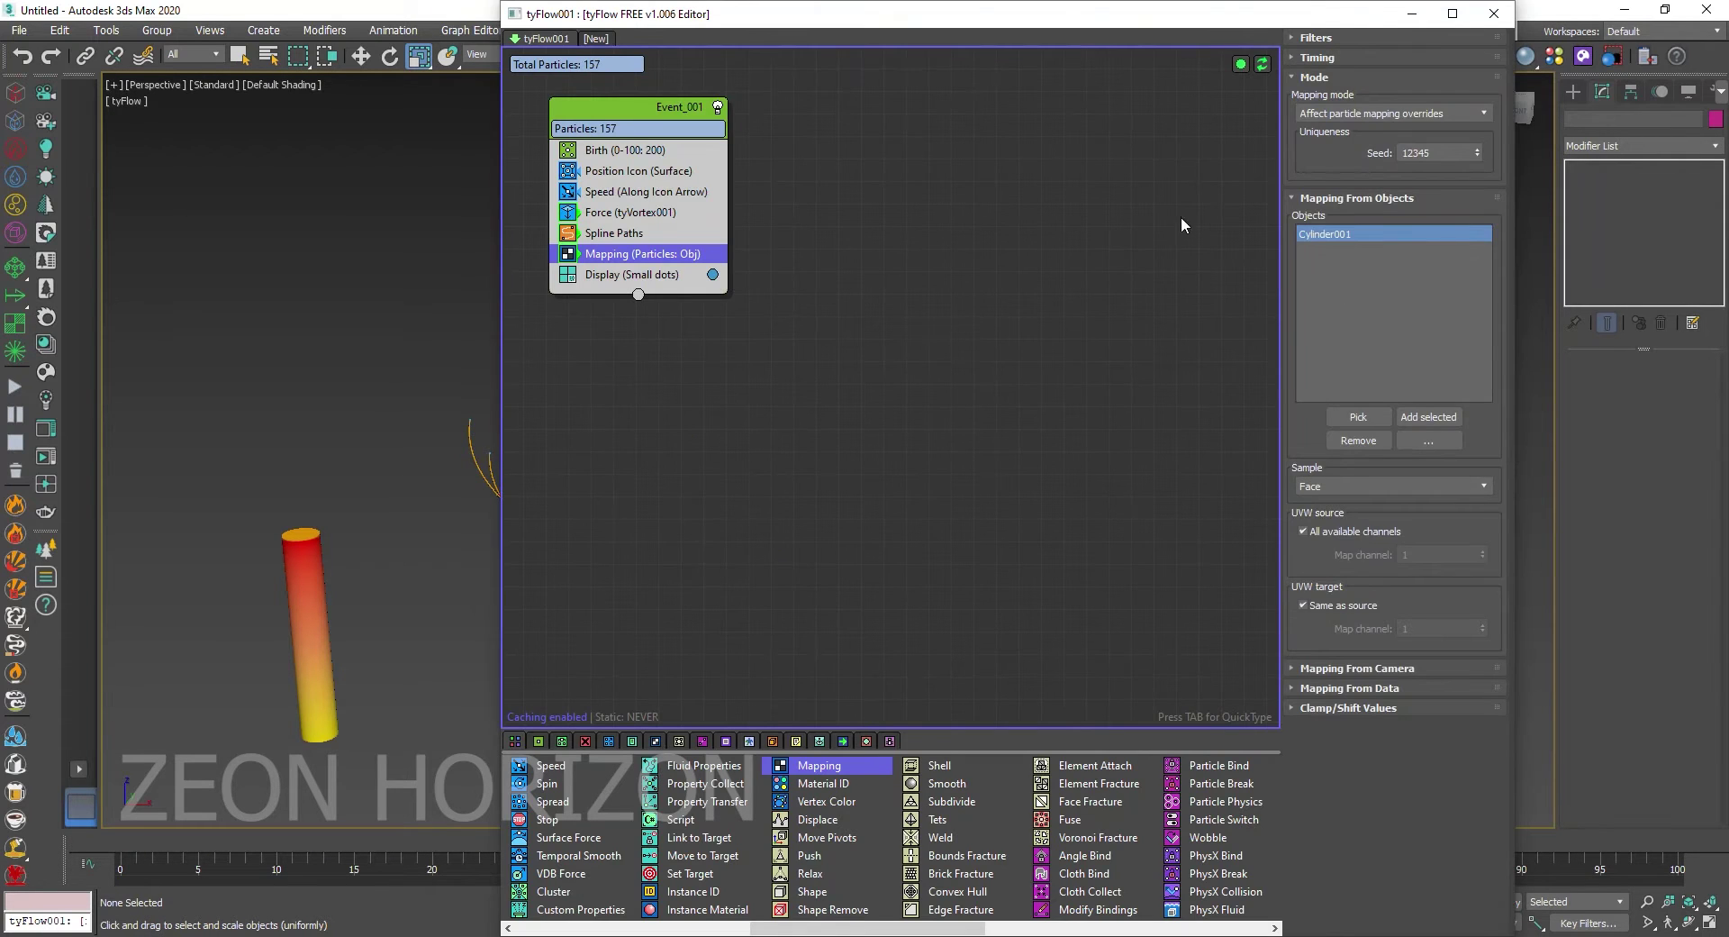
click(1494, 13)
Step: Copy the gradient map from Material #1's diffuse slot to its self-illumination slot and enable GI for the self-illumination
key(m)
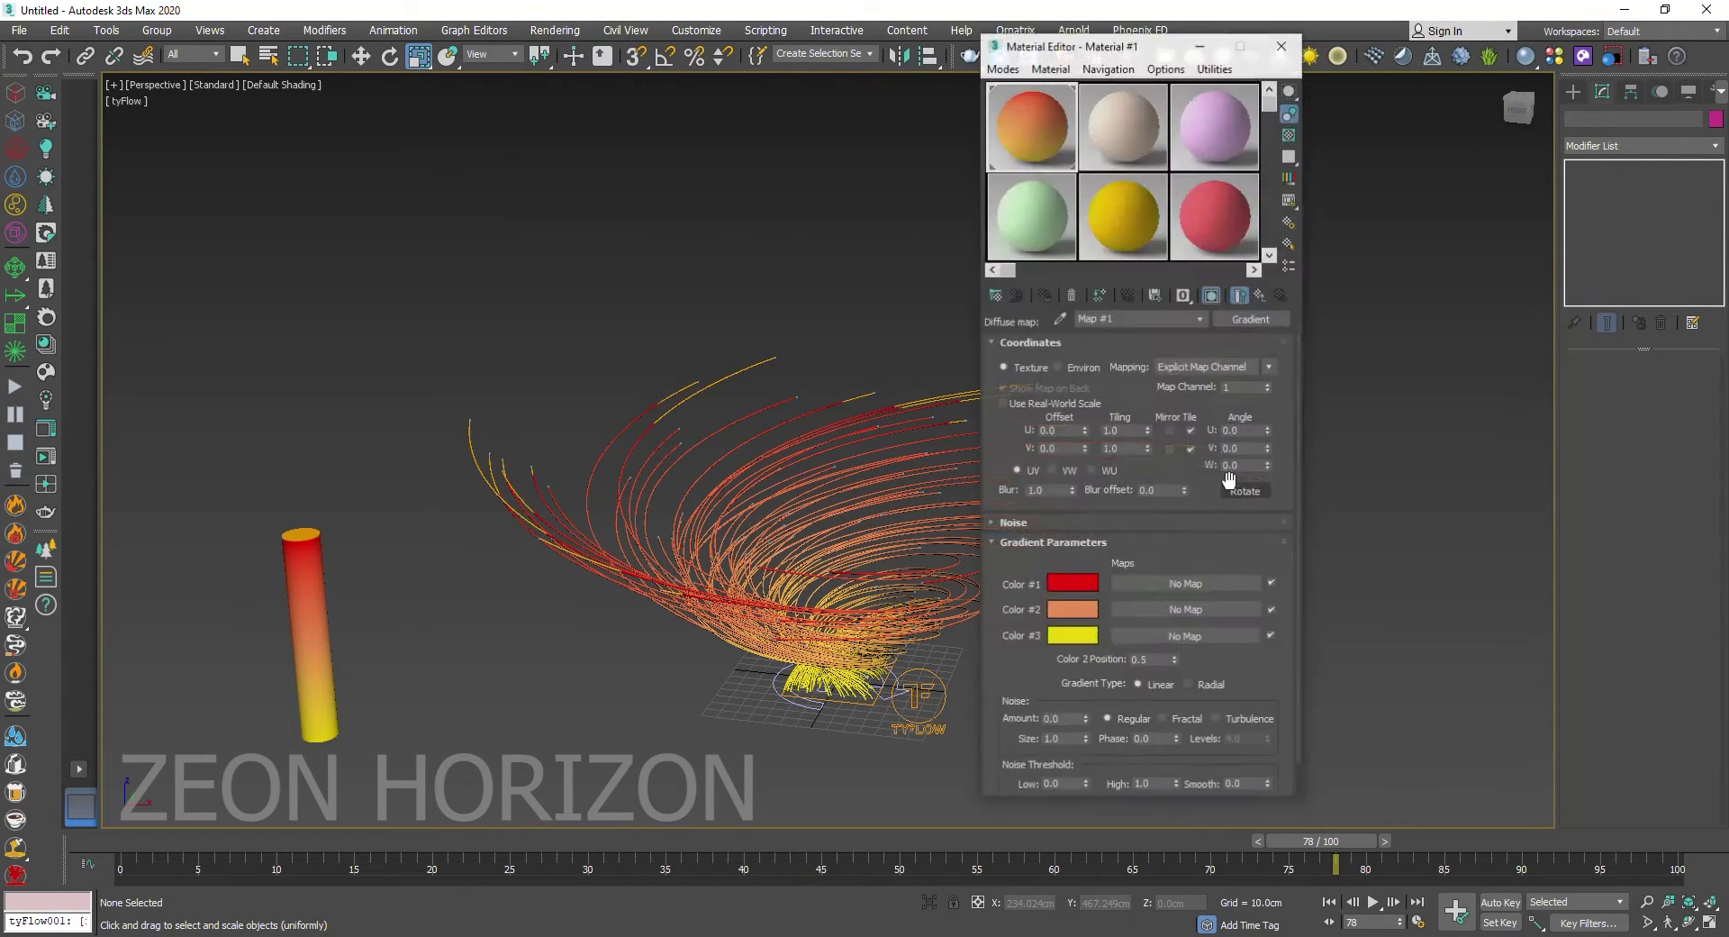
drag(1106, 39, 1344, 40)
click(1496, 290)
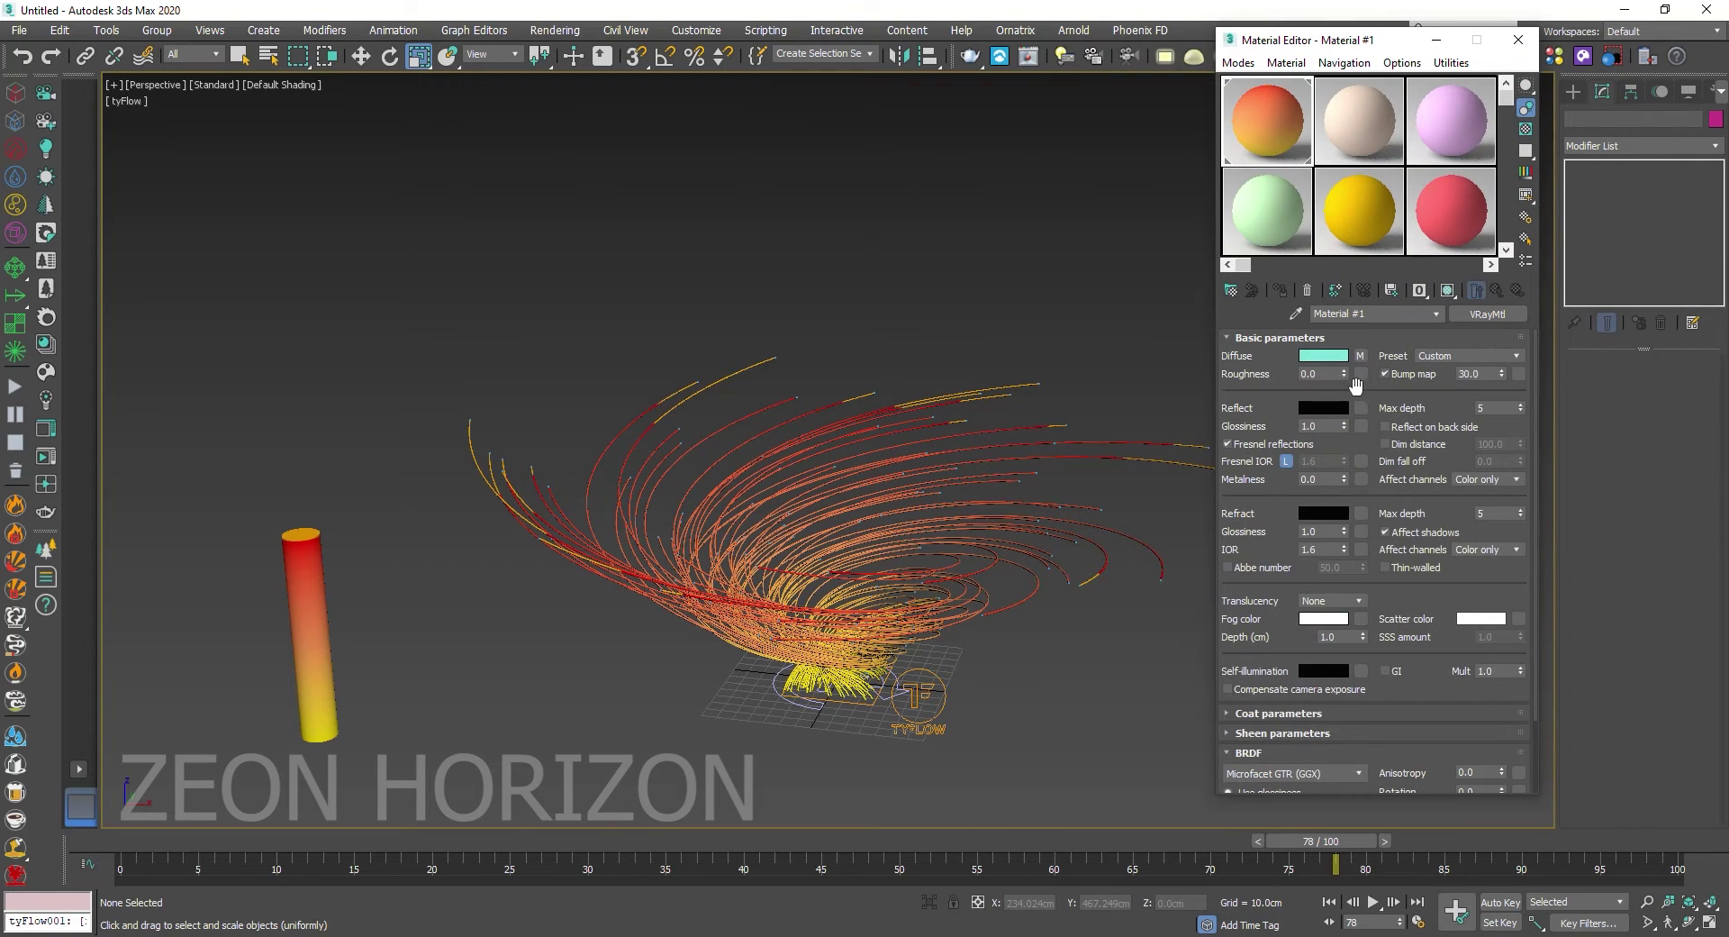
right_click(1360, 356)
click(1390, 385)
right_click(1363, 674)
click(1376, 684)
click(1386, 671)
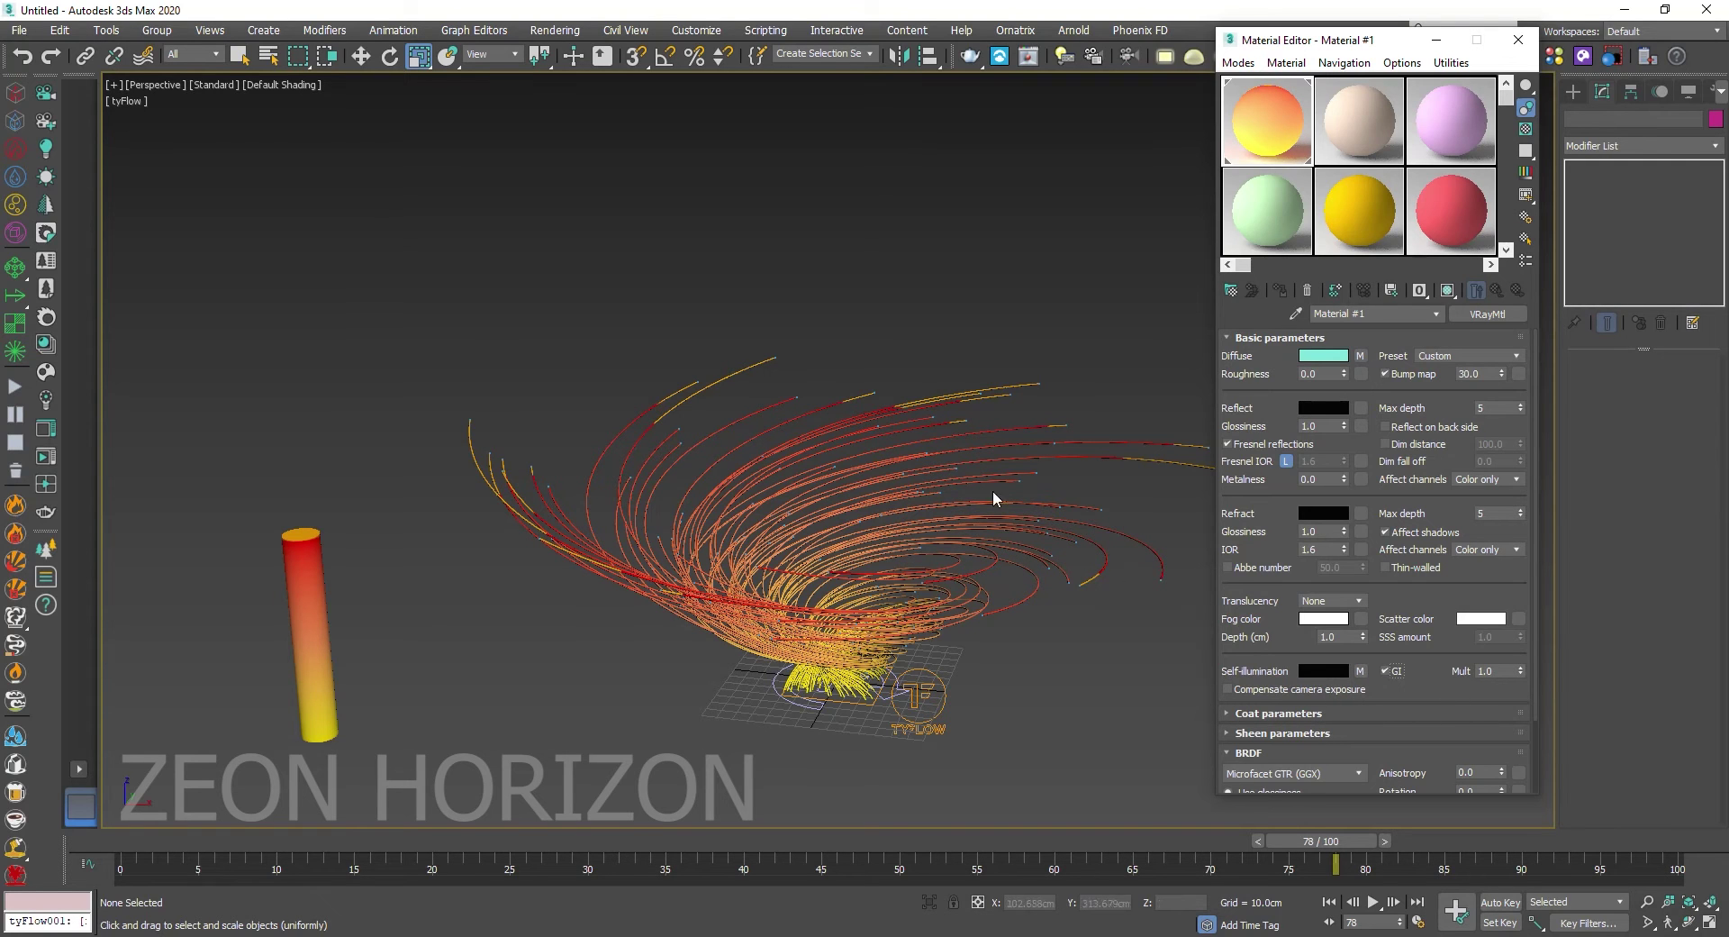
Step: Render the current frame with the whole swirl and cylinder in view and close the V-Ray Frame Buffer
click(555, 29)
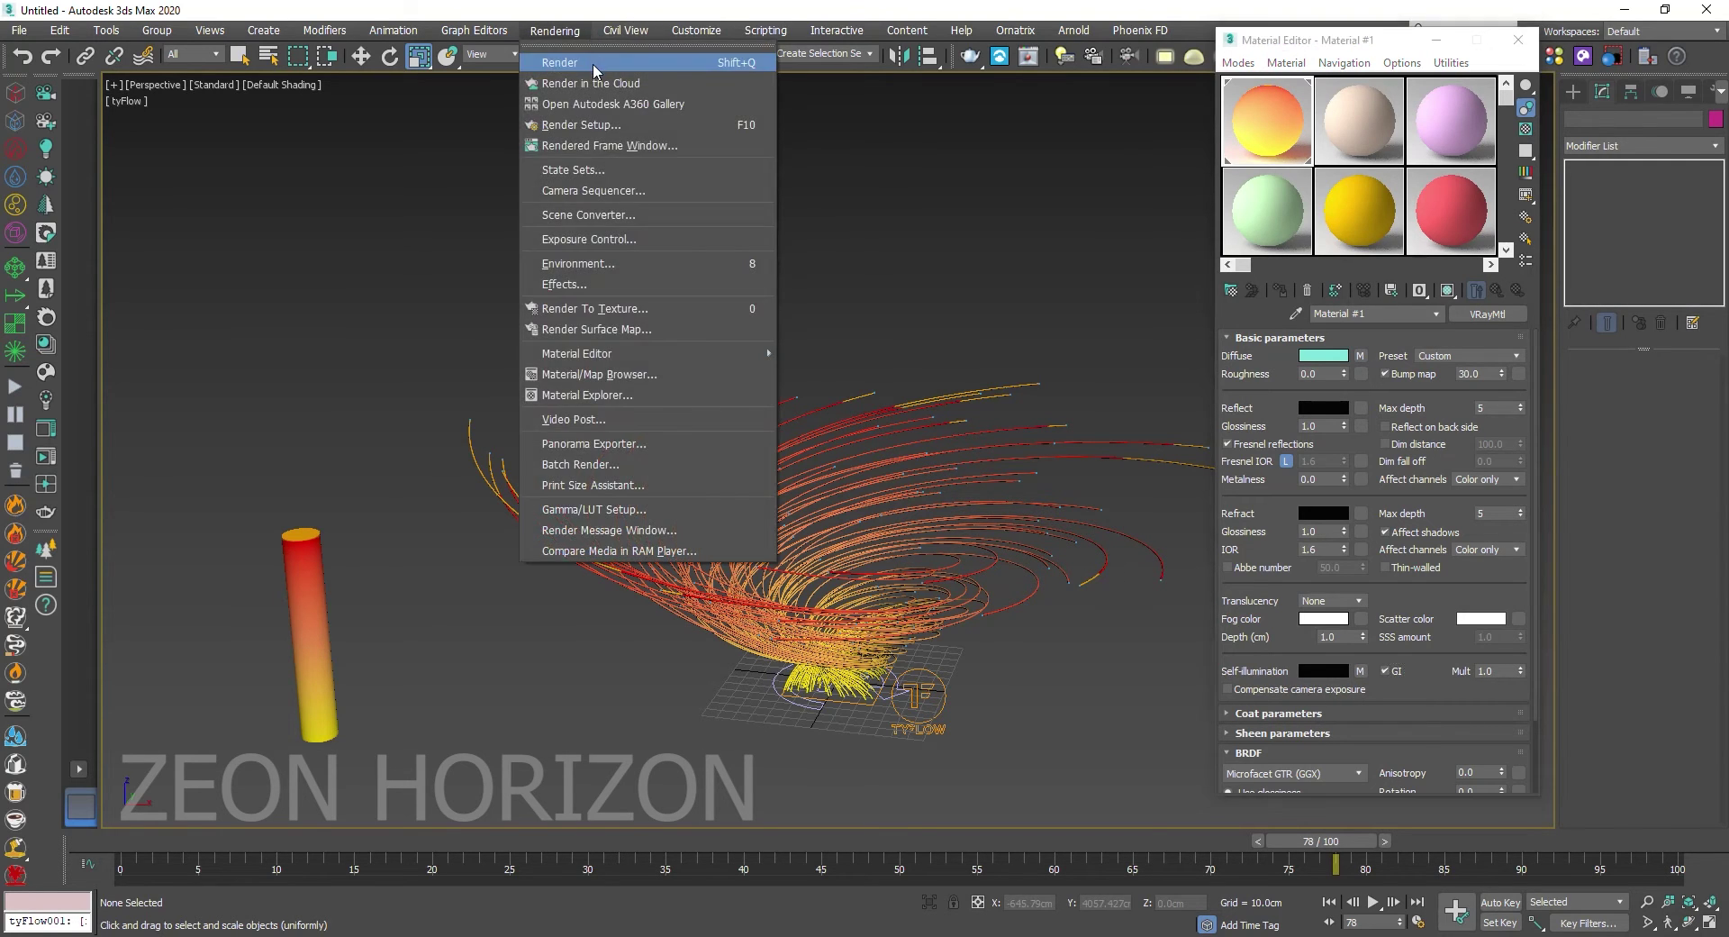
click(568, 52)
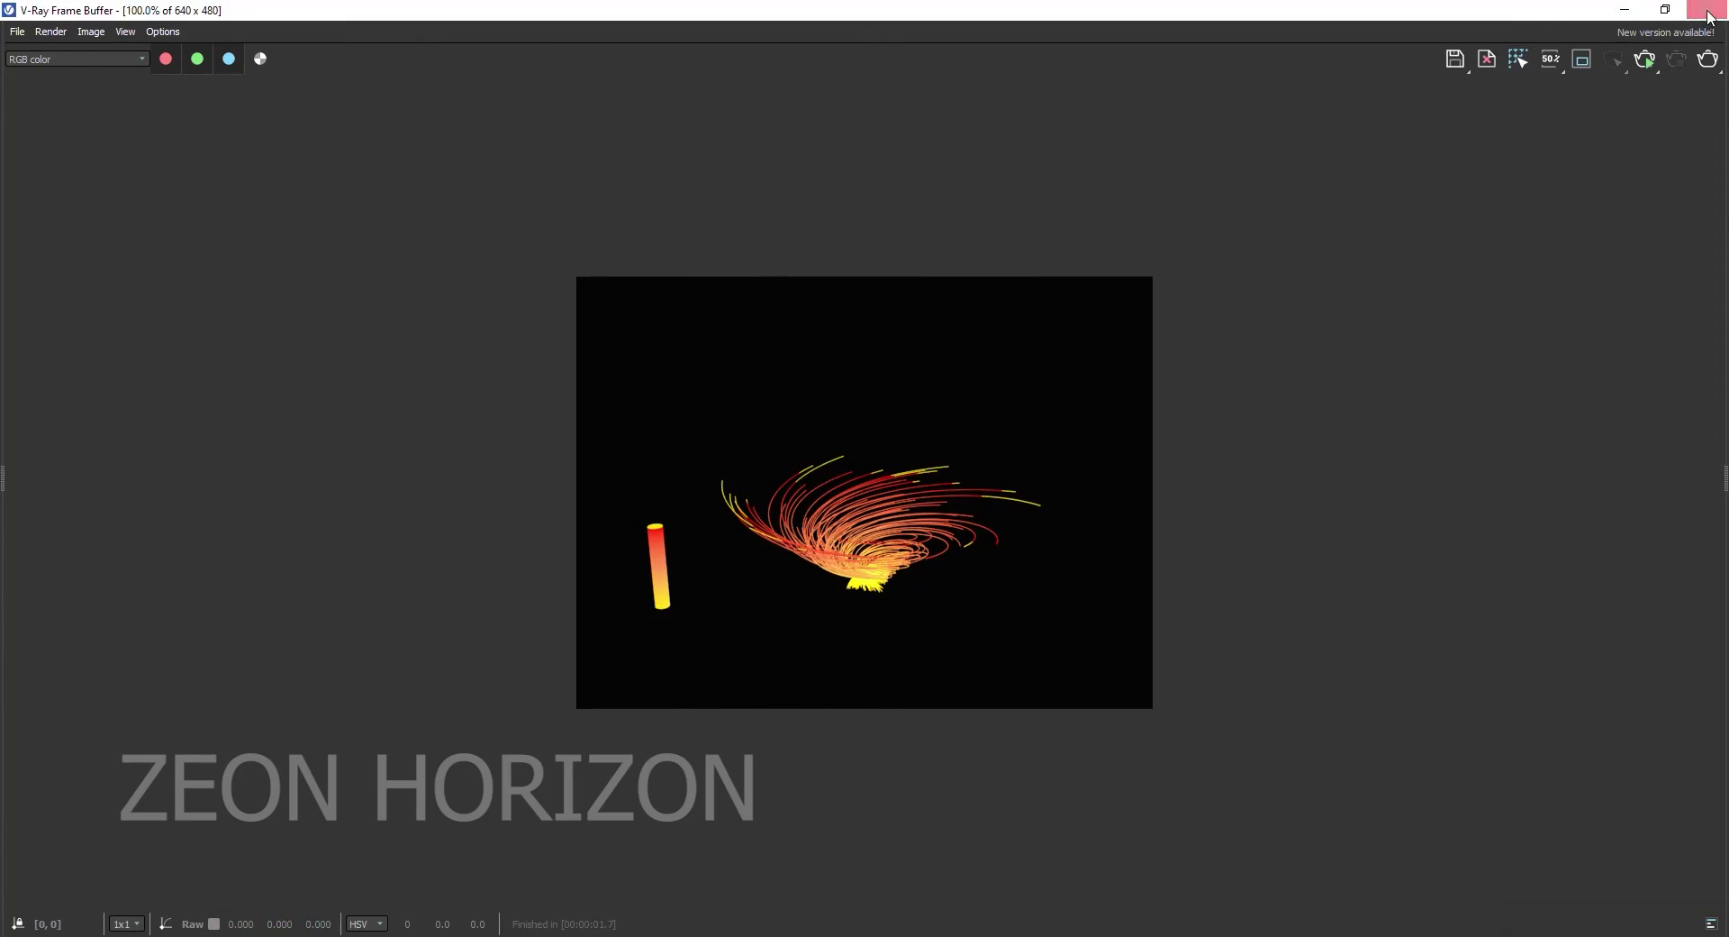
click(1709, 15)
Step: Render a close-up of the spline trails in the V-Ray Frame Buffer
scroll(841, 374, up, 10)
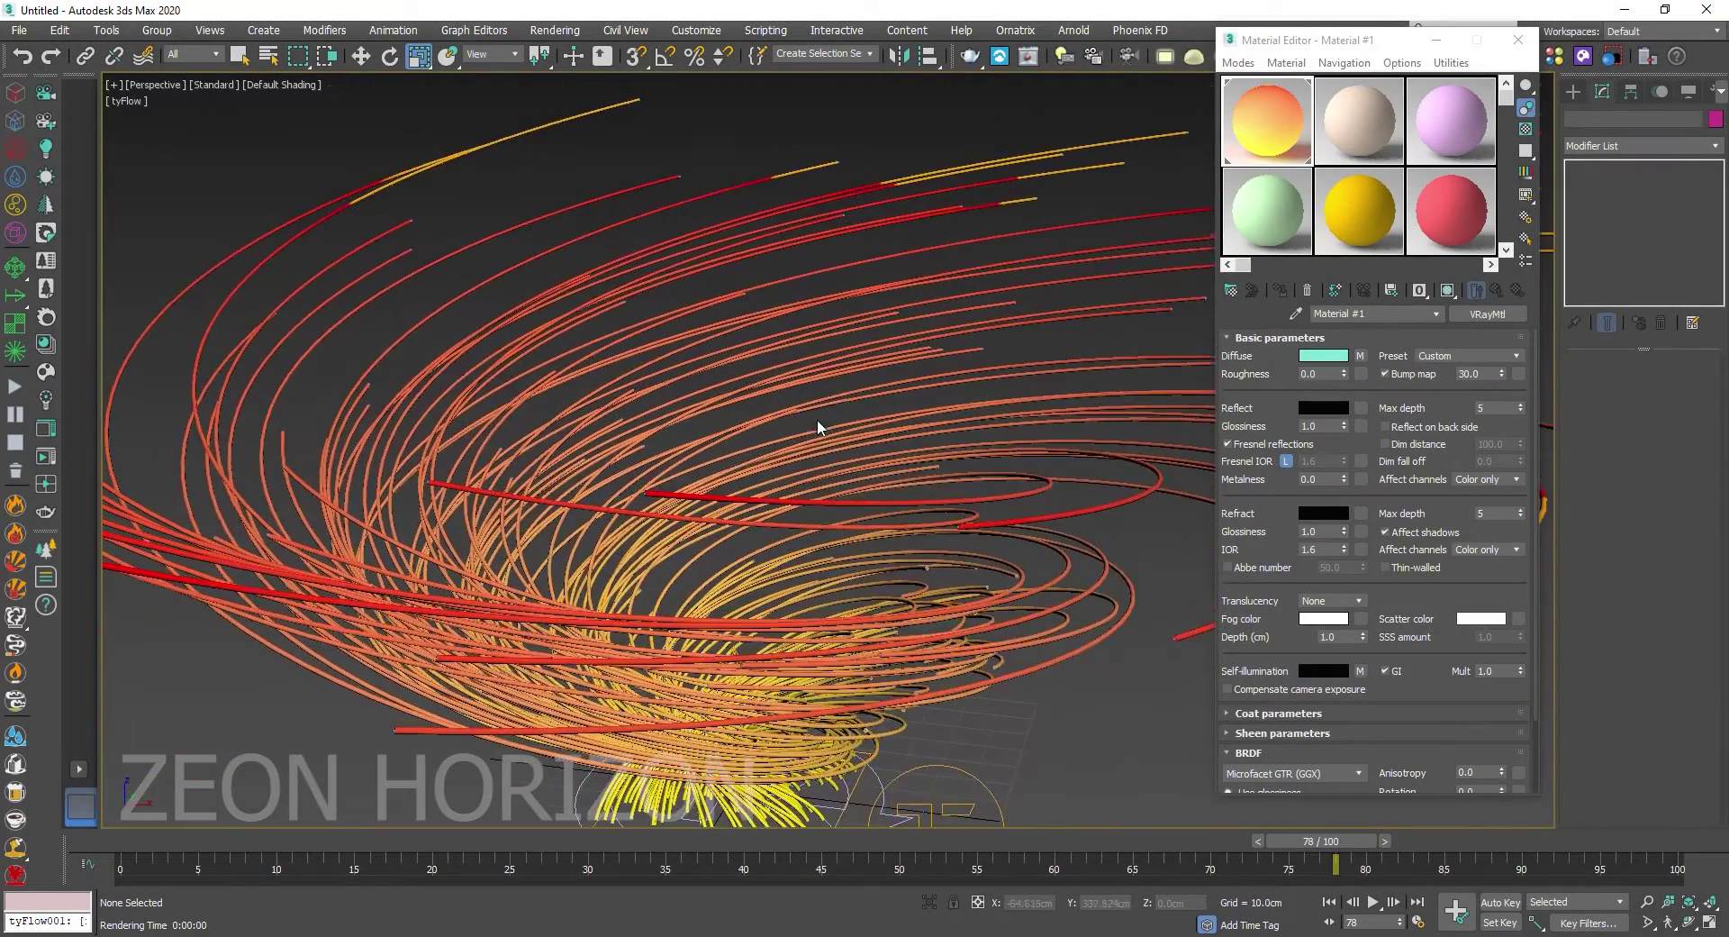
scroll(817, 421, up, 8)
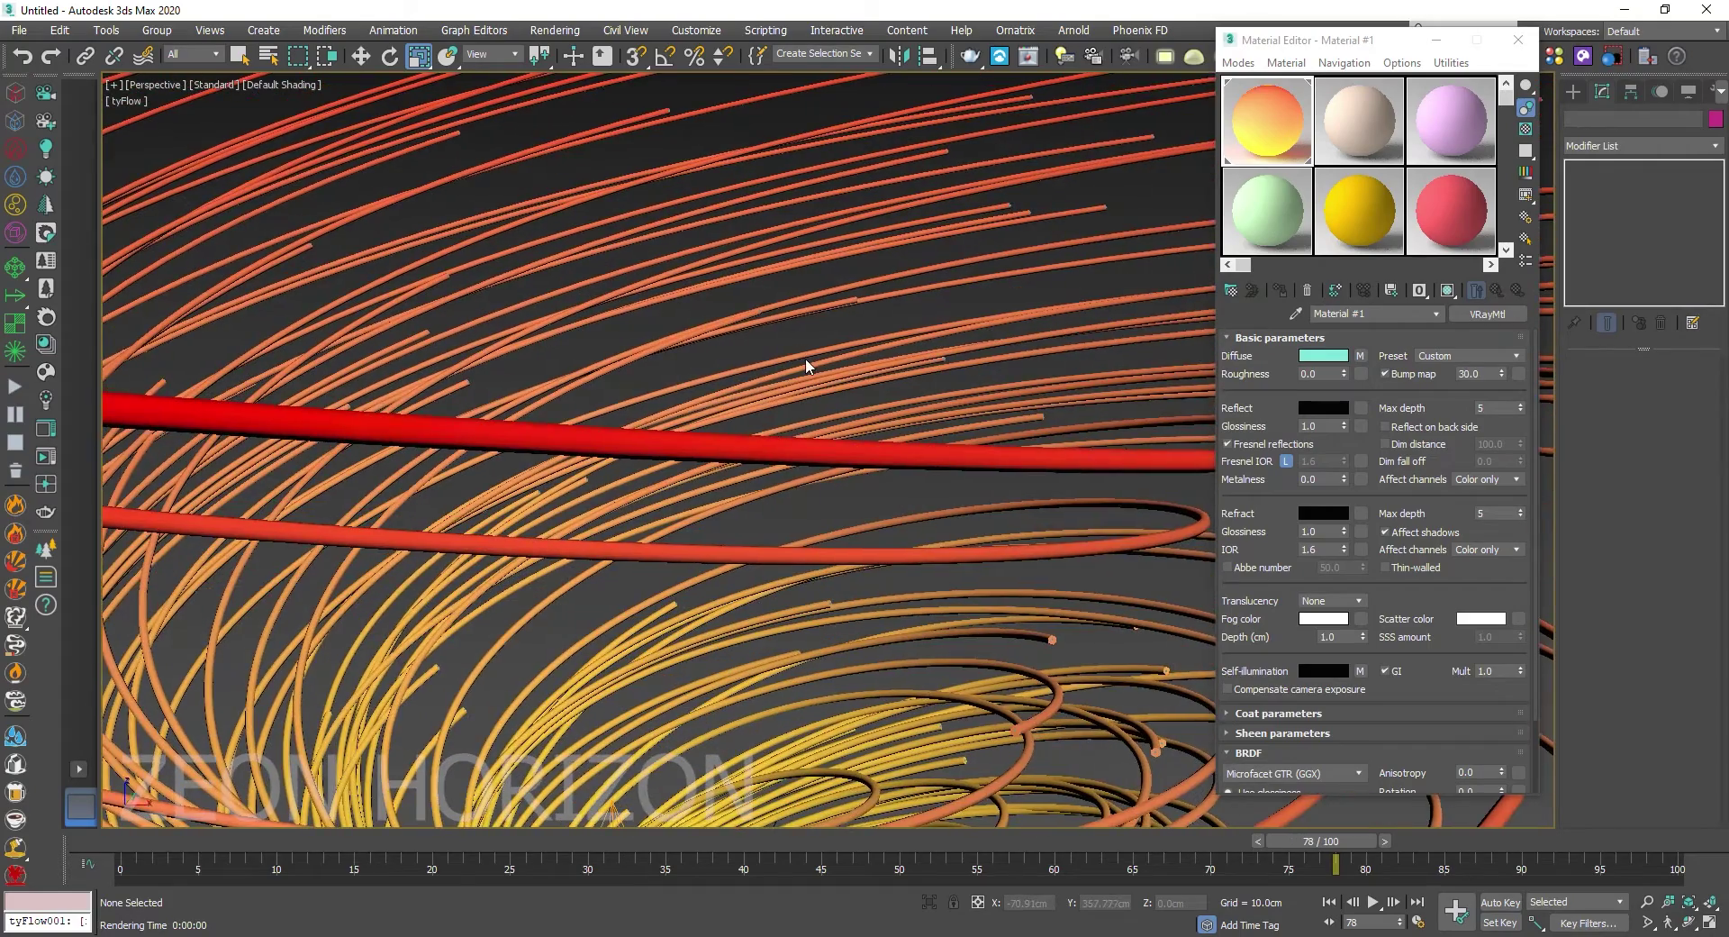
key(shift+q)
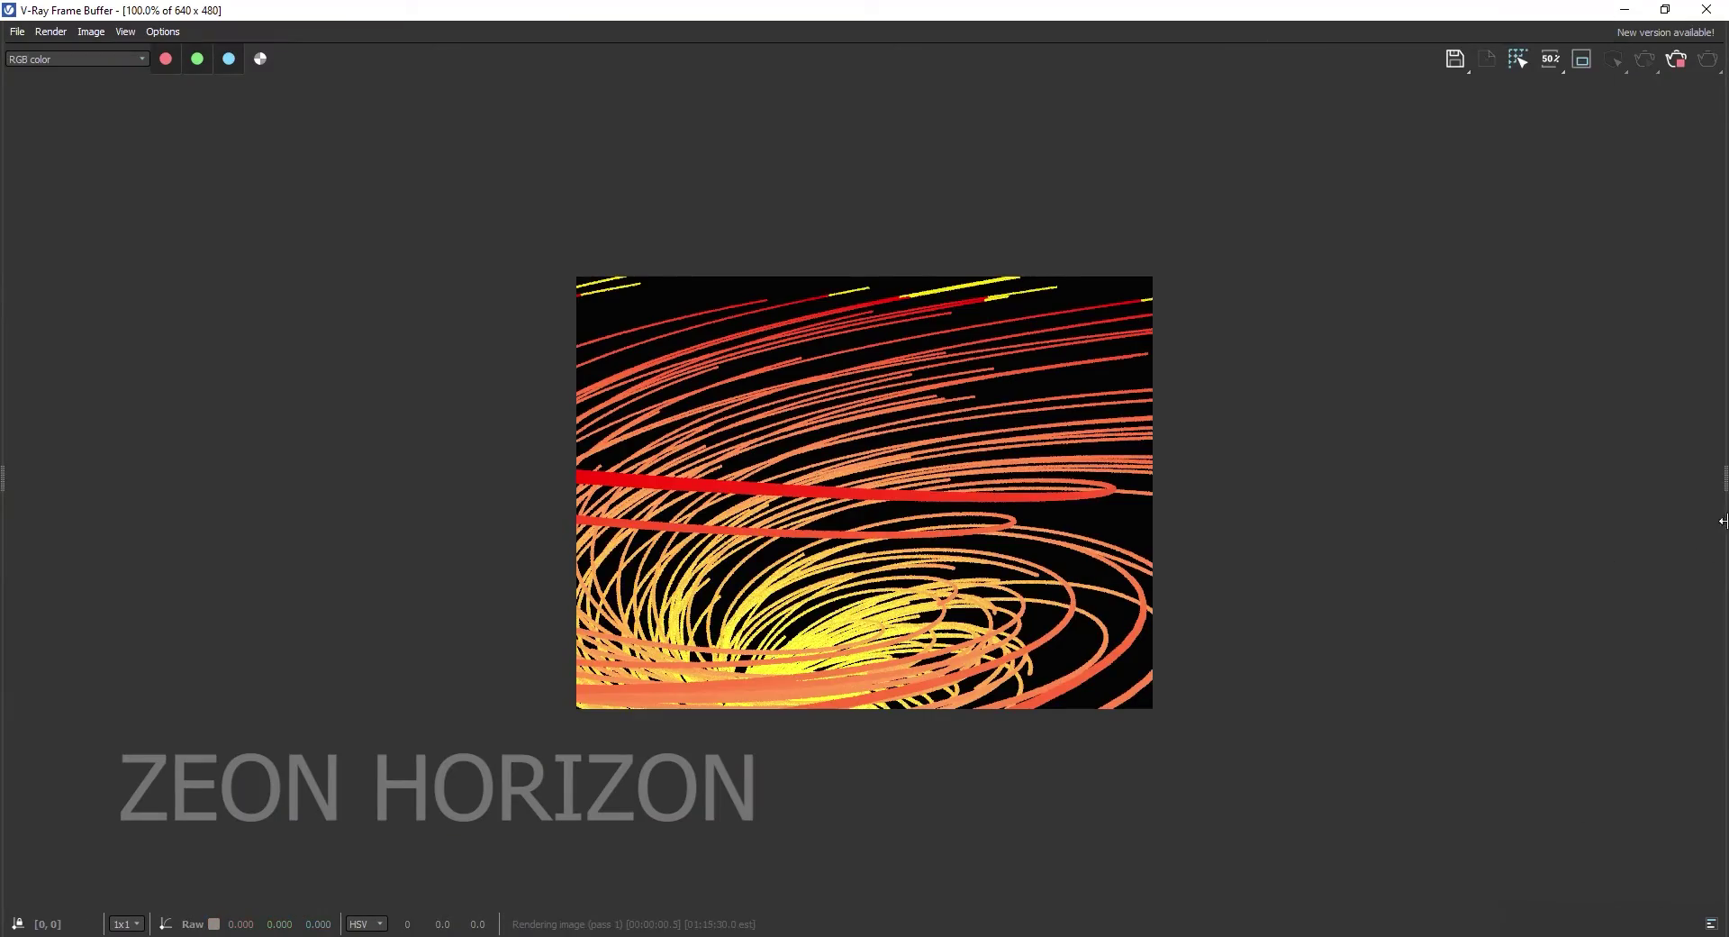
Step: Enable bloom/glare in the Lens Effects layer with size about 53.2 and intensity 3.272, and close the frame buffer
drag(1721, 489, 1315, 456)
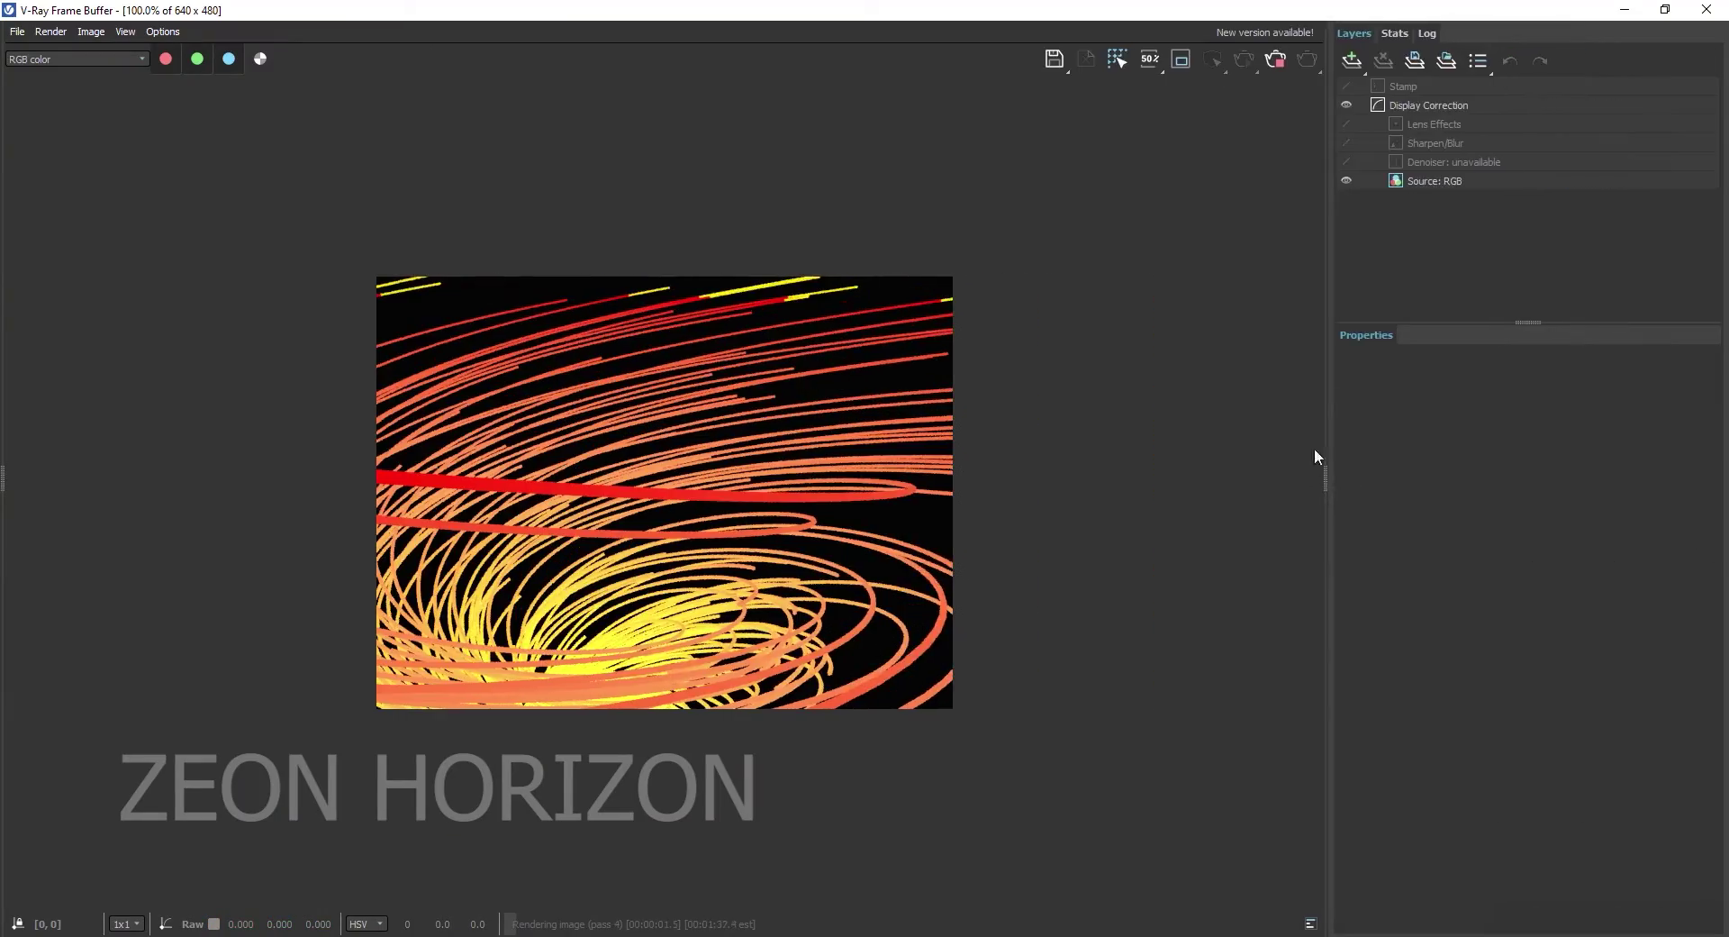
click(1414, 126)
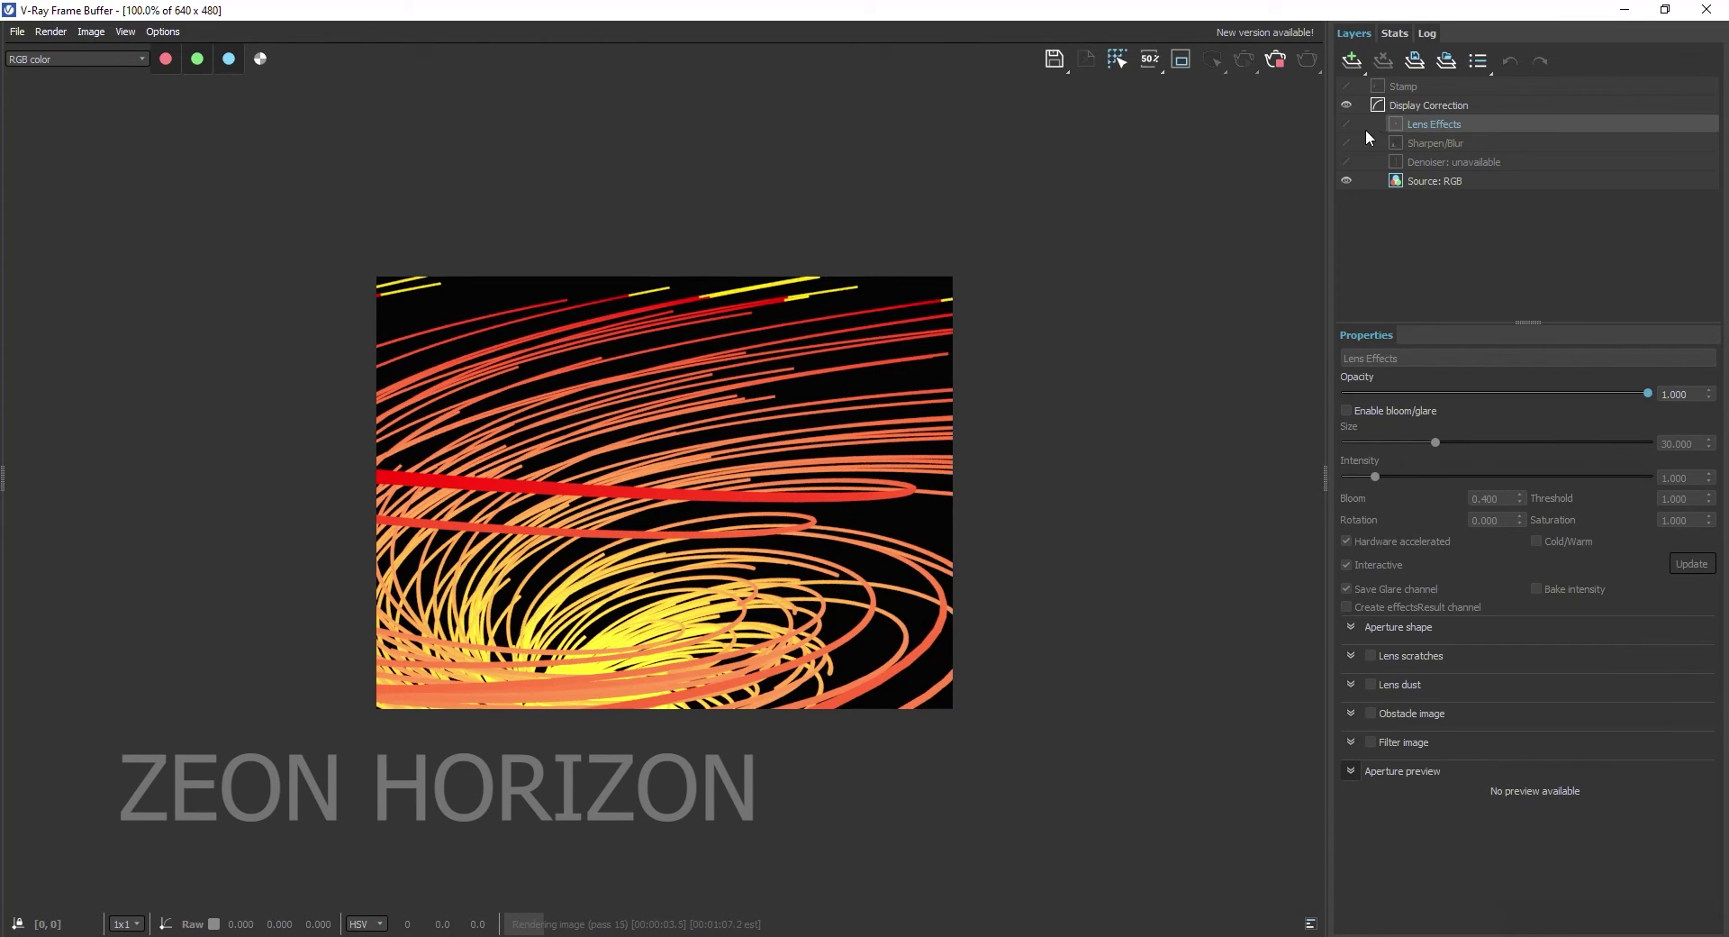
click(1345, 410)
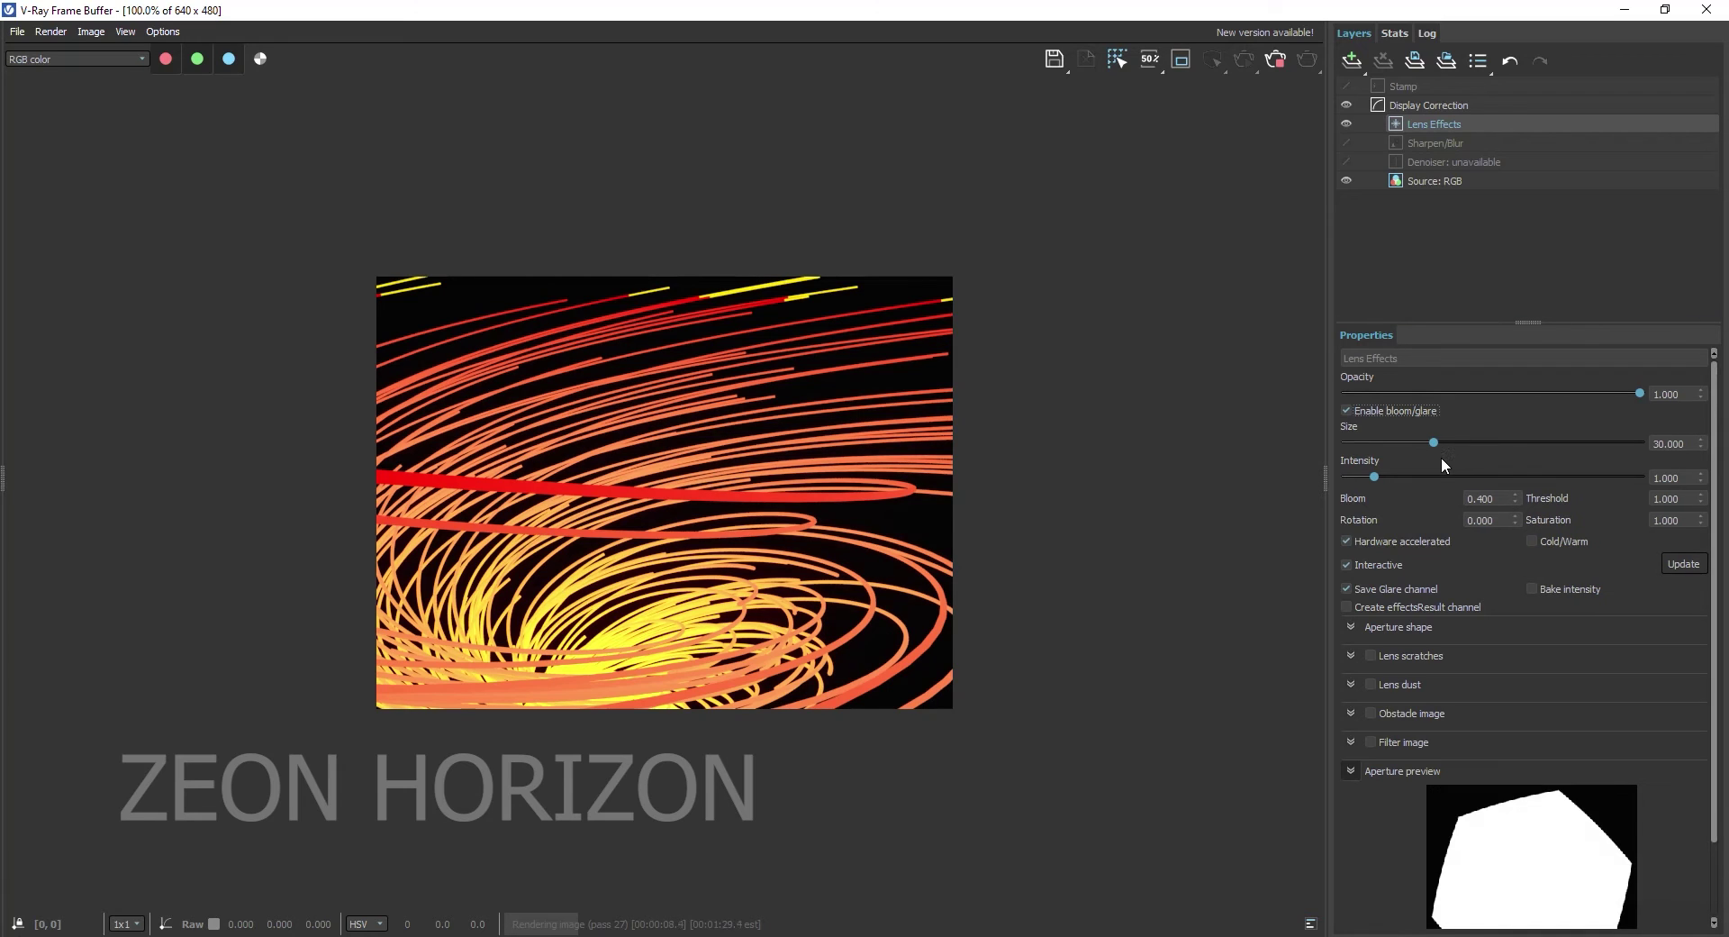
drag(1447, 440, 1506, 440)
drag(1387, 477, 1441, 474)
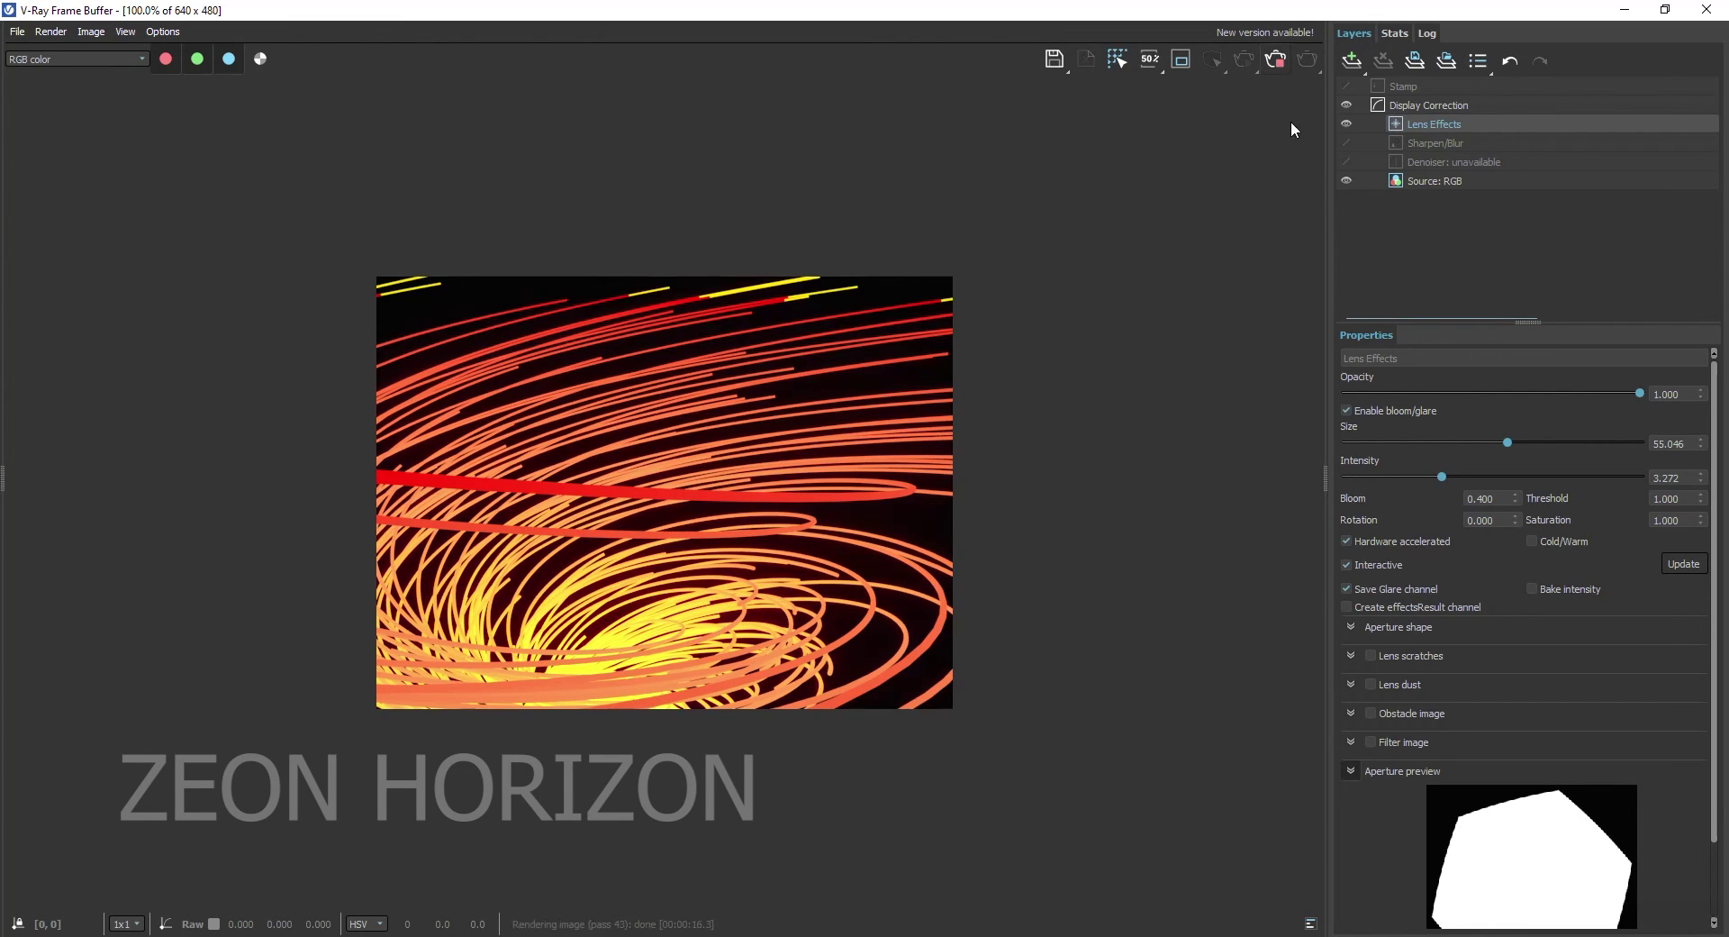
mouse_move(1491, 436)
mouse_down()
mouse_move(1461, 435)
mouse_move(1502, 442)
mouse_up()
click(1708, 8)
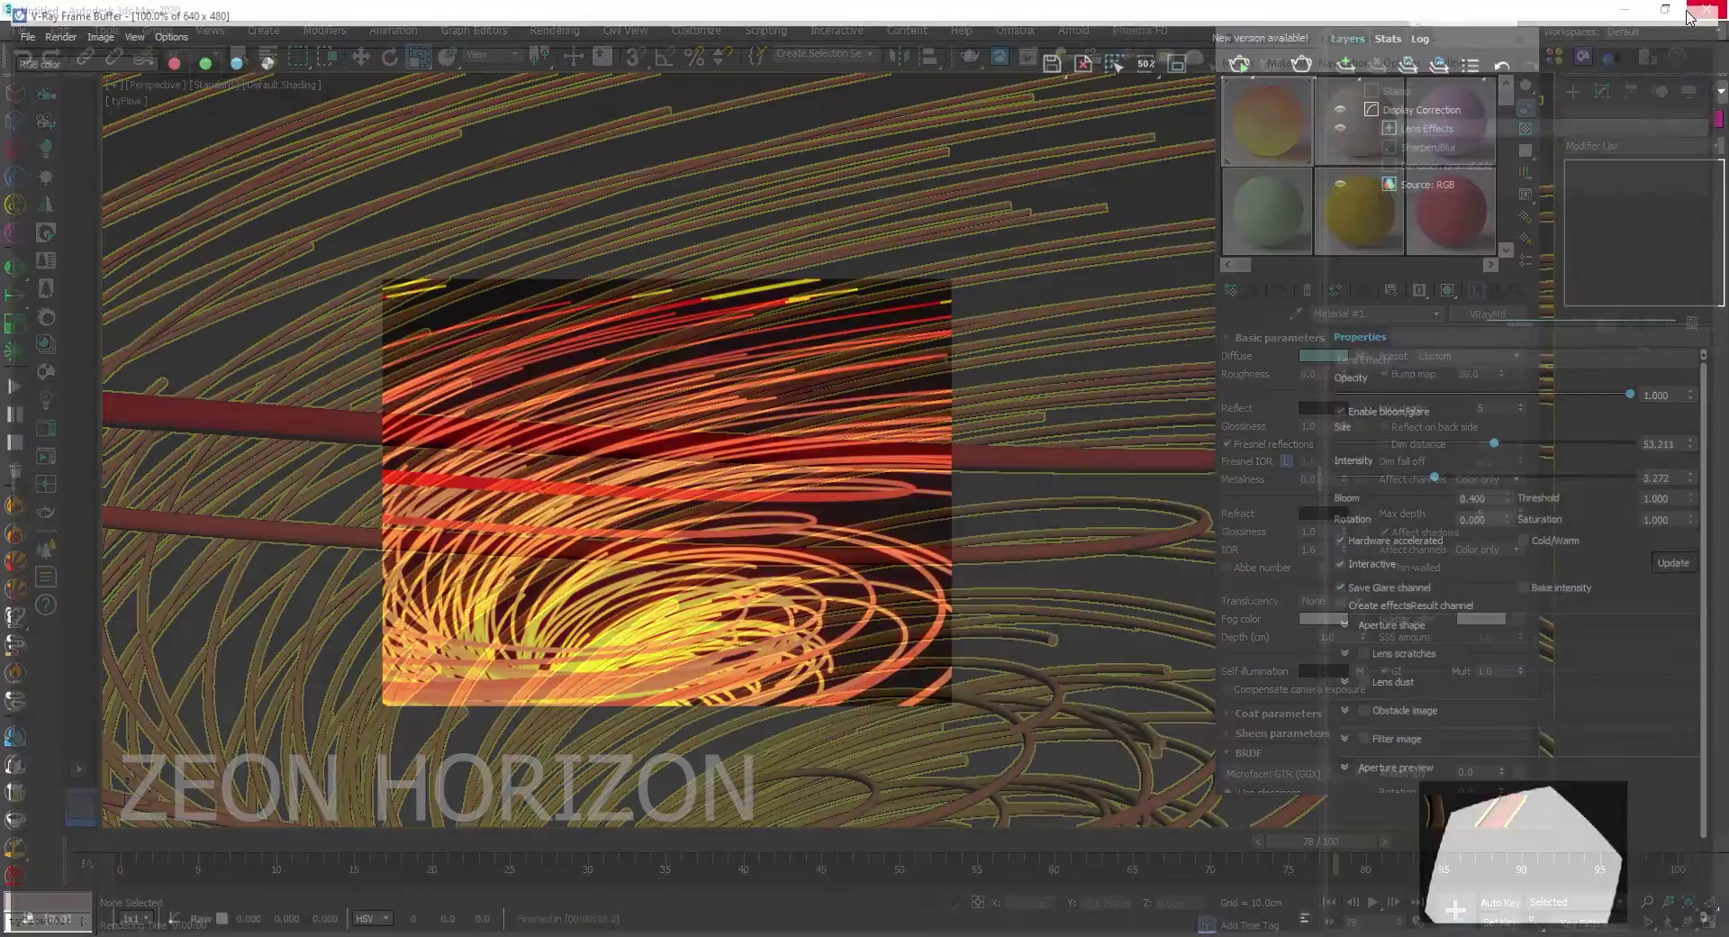
scroll(853, 498, down, 5)
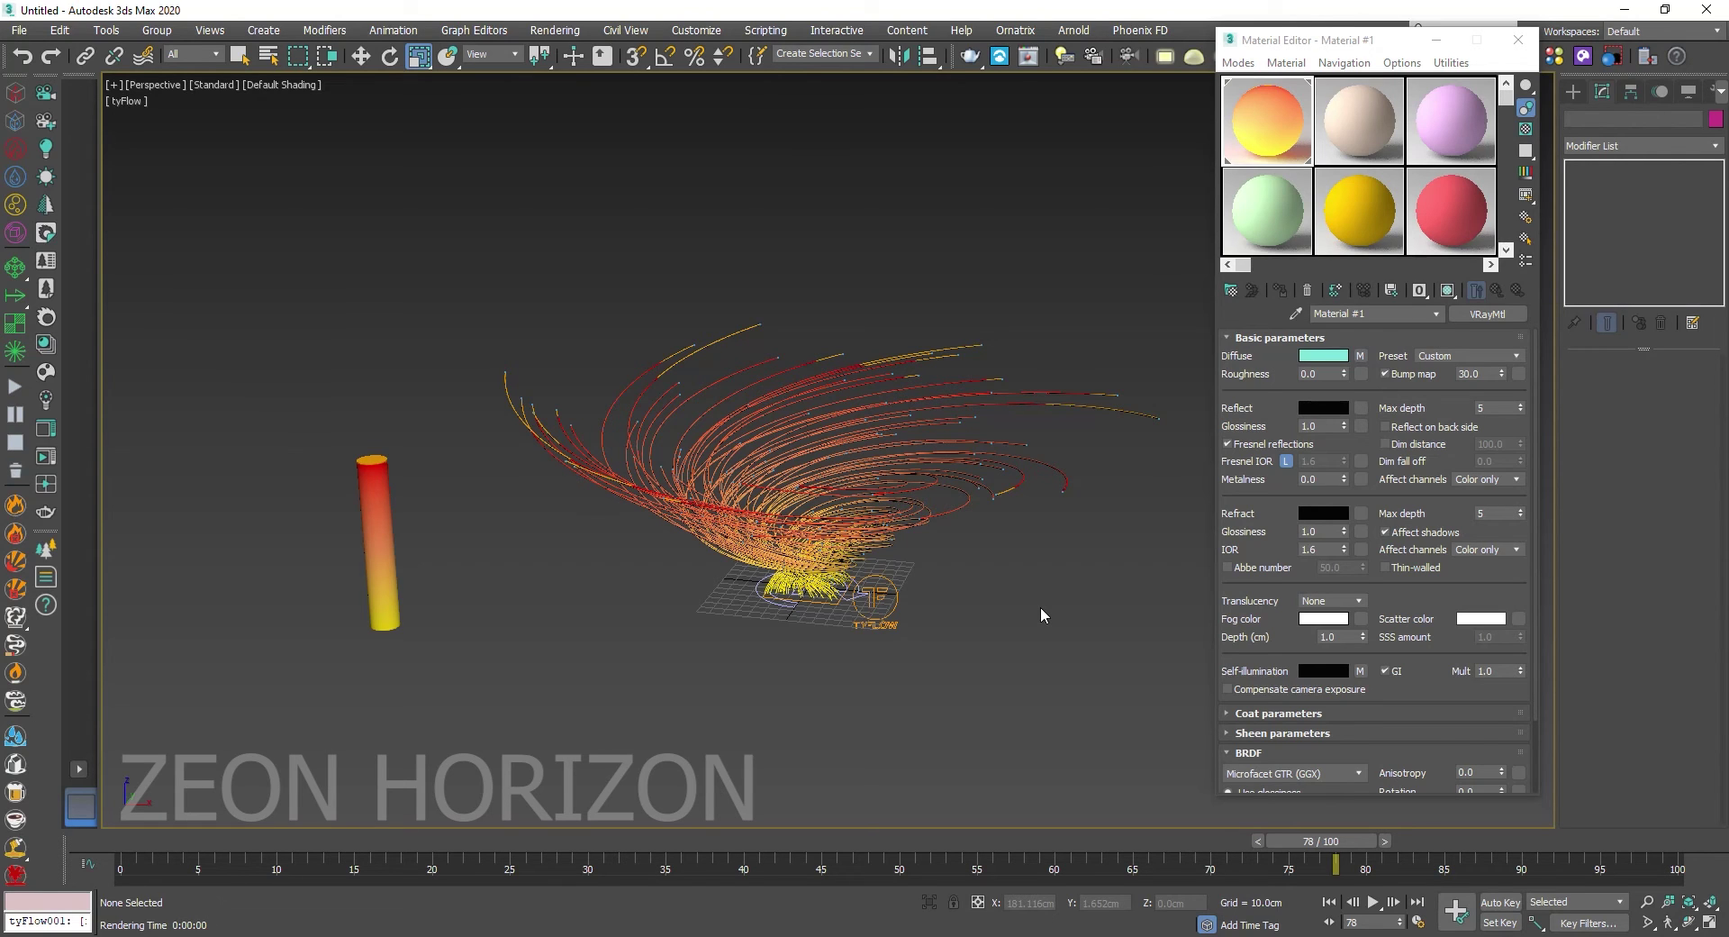
middle_drag(851, 454, 964, 636)
scroll(964, 636, up, 3)
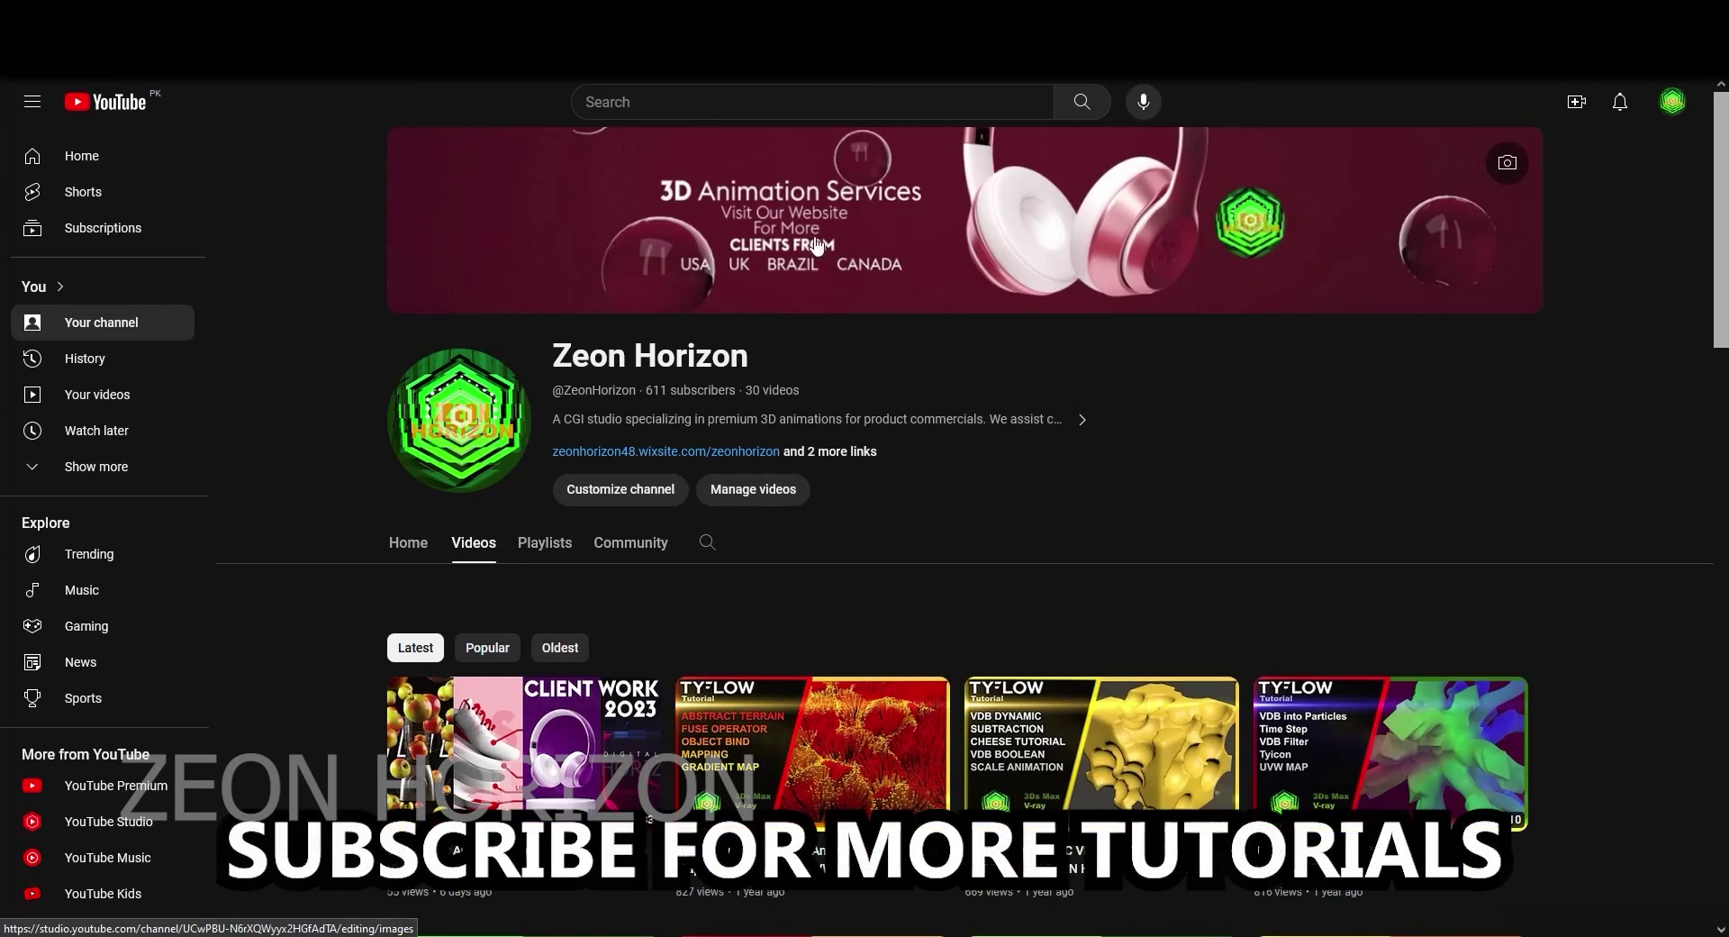
scroll(1225, 347, down, 1)
scroll(1225, 346, down, 14)
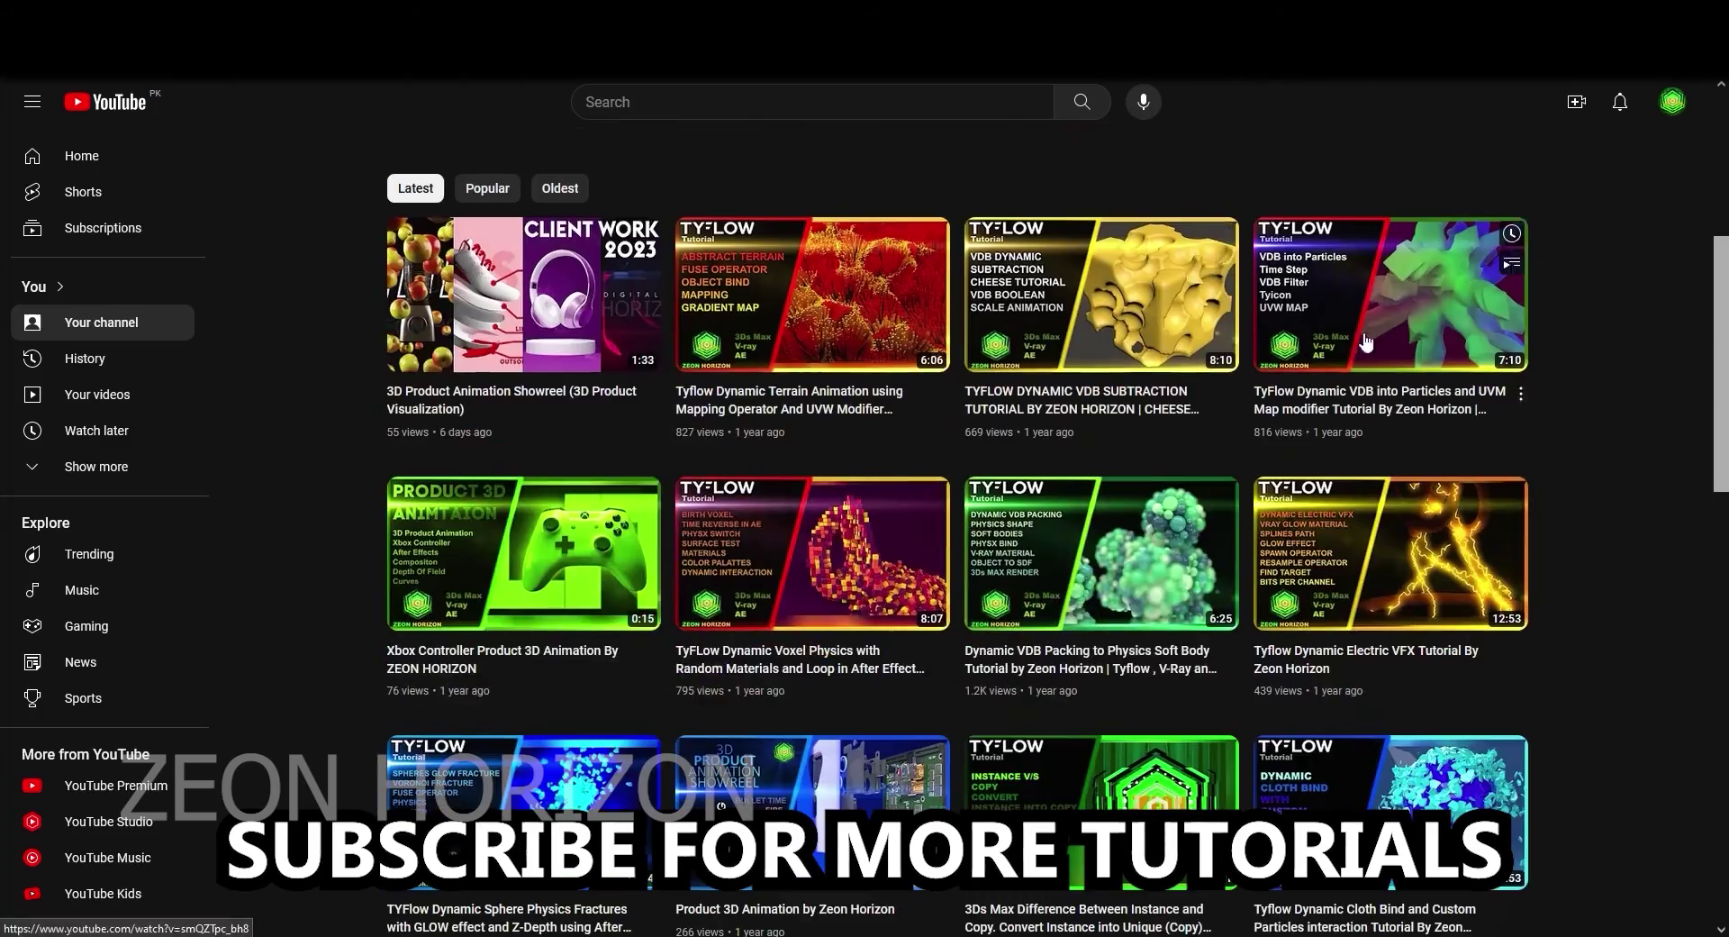
scroll(1647, 485, up, 14)
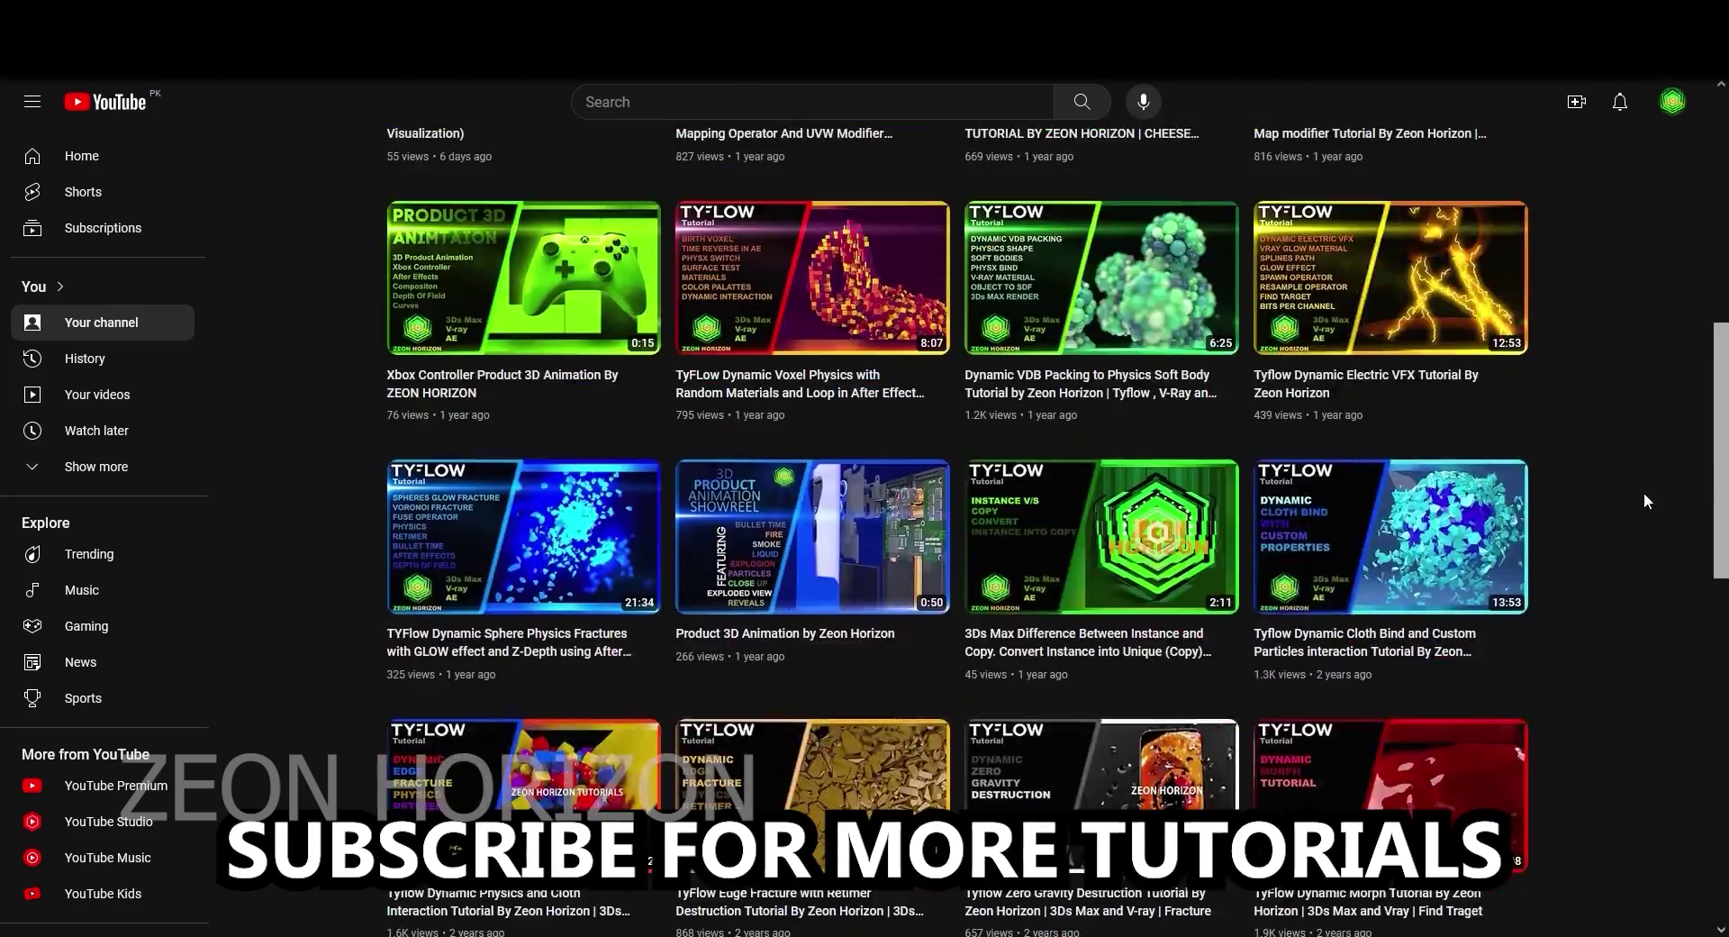
scroll(1641, 503, down, 11)
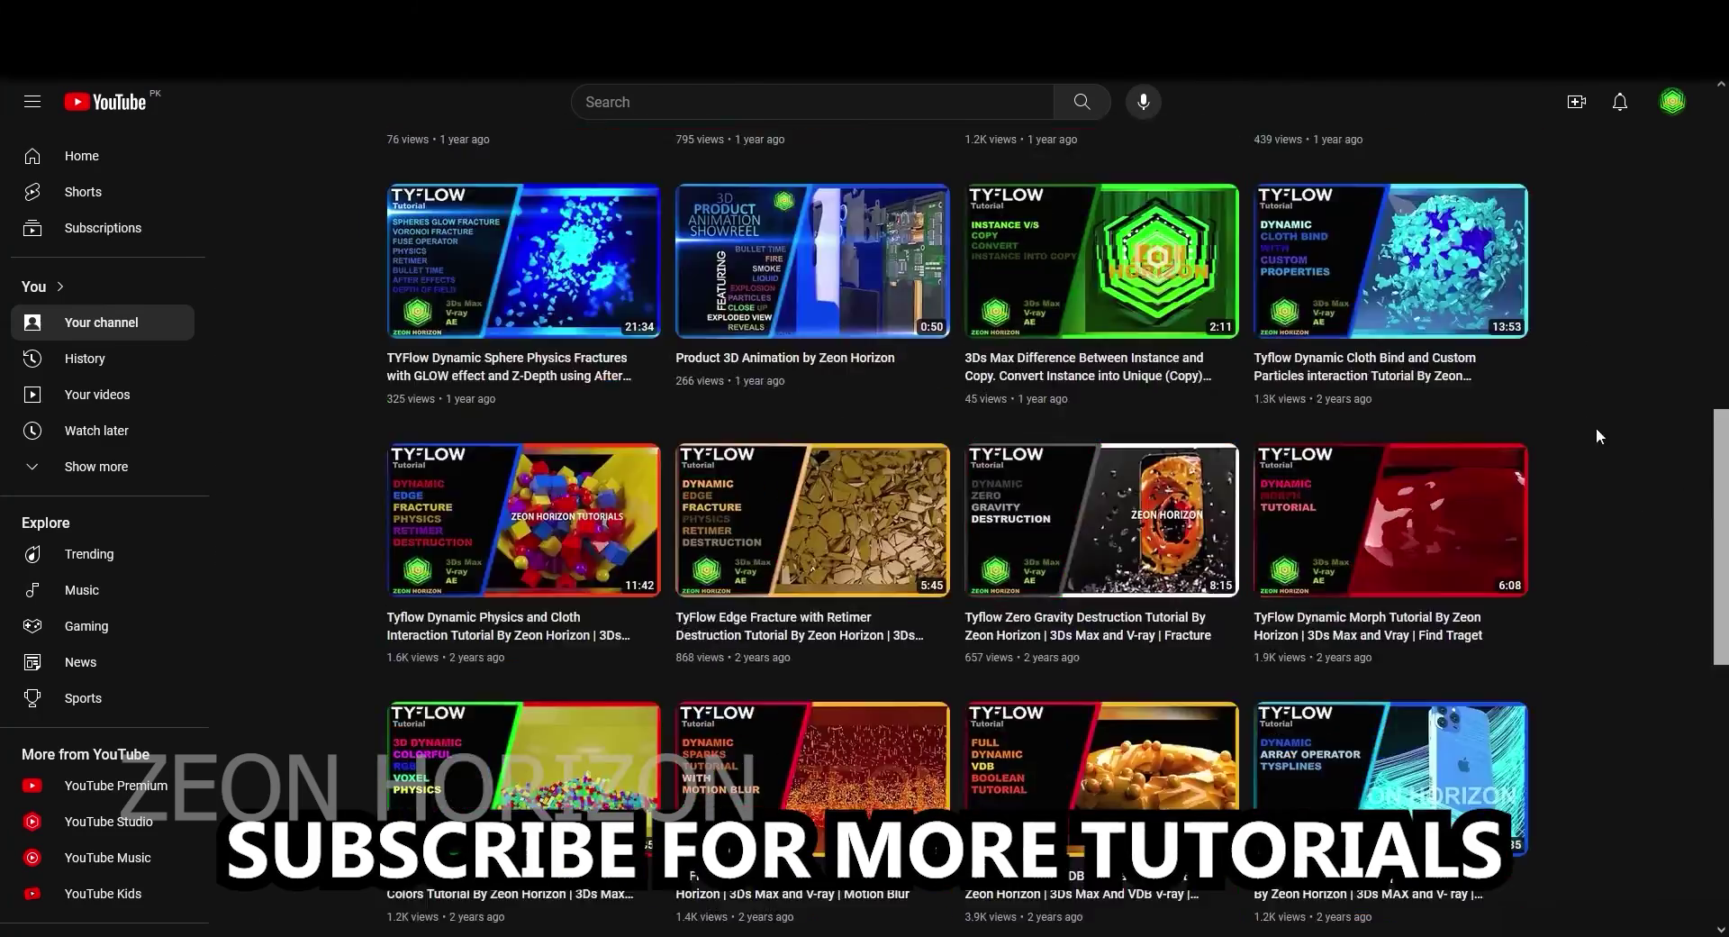
scroll(1596, 427, up, 8)
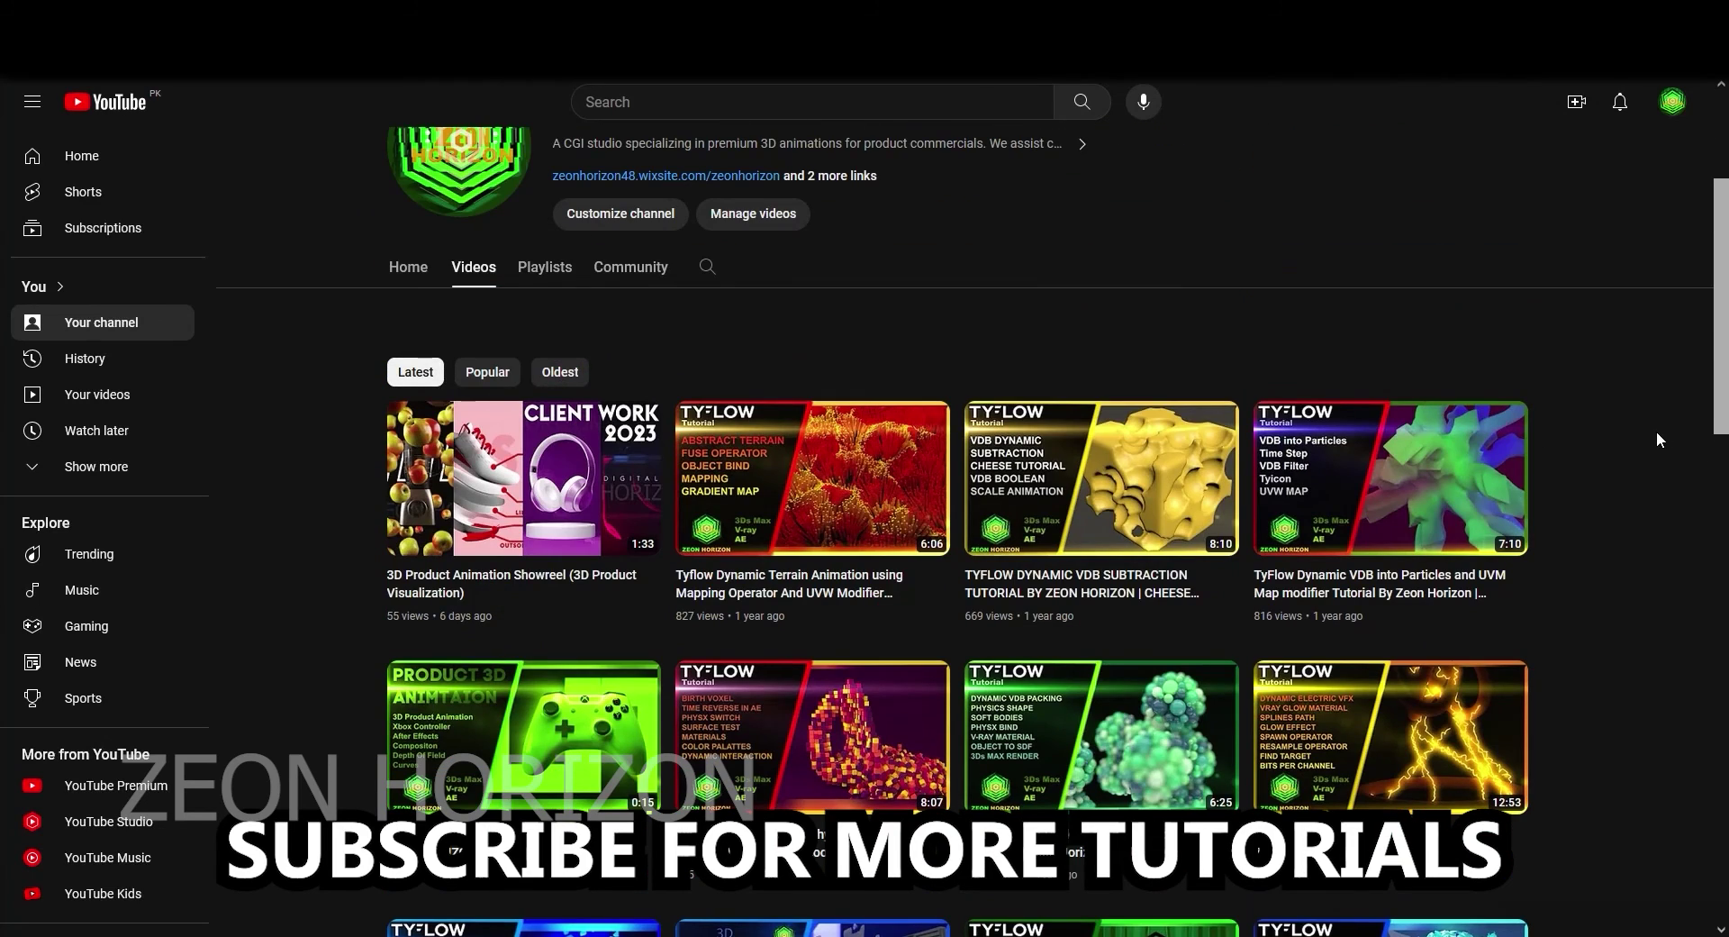
scroll(1657, 435, up, 3)
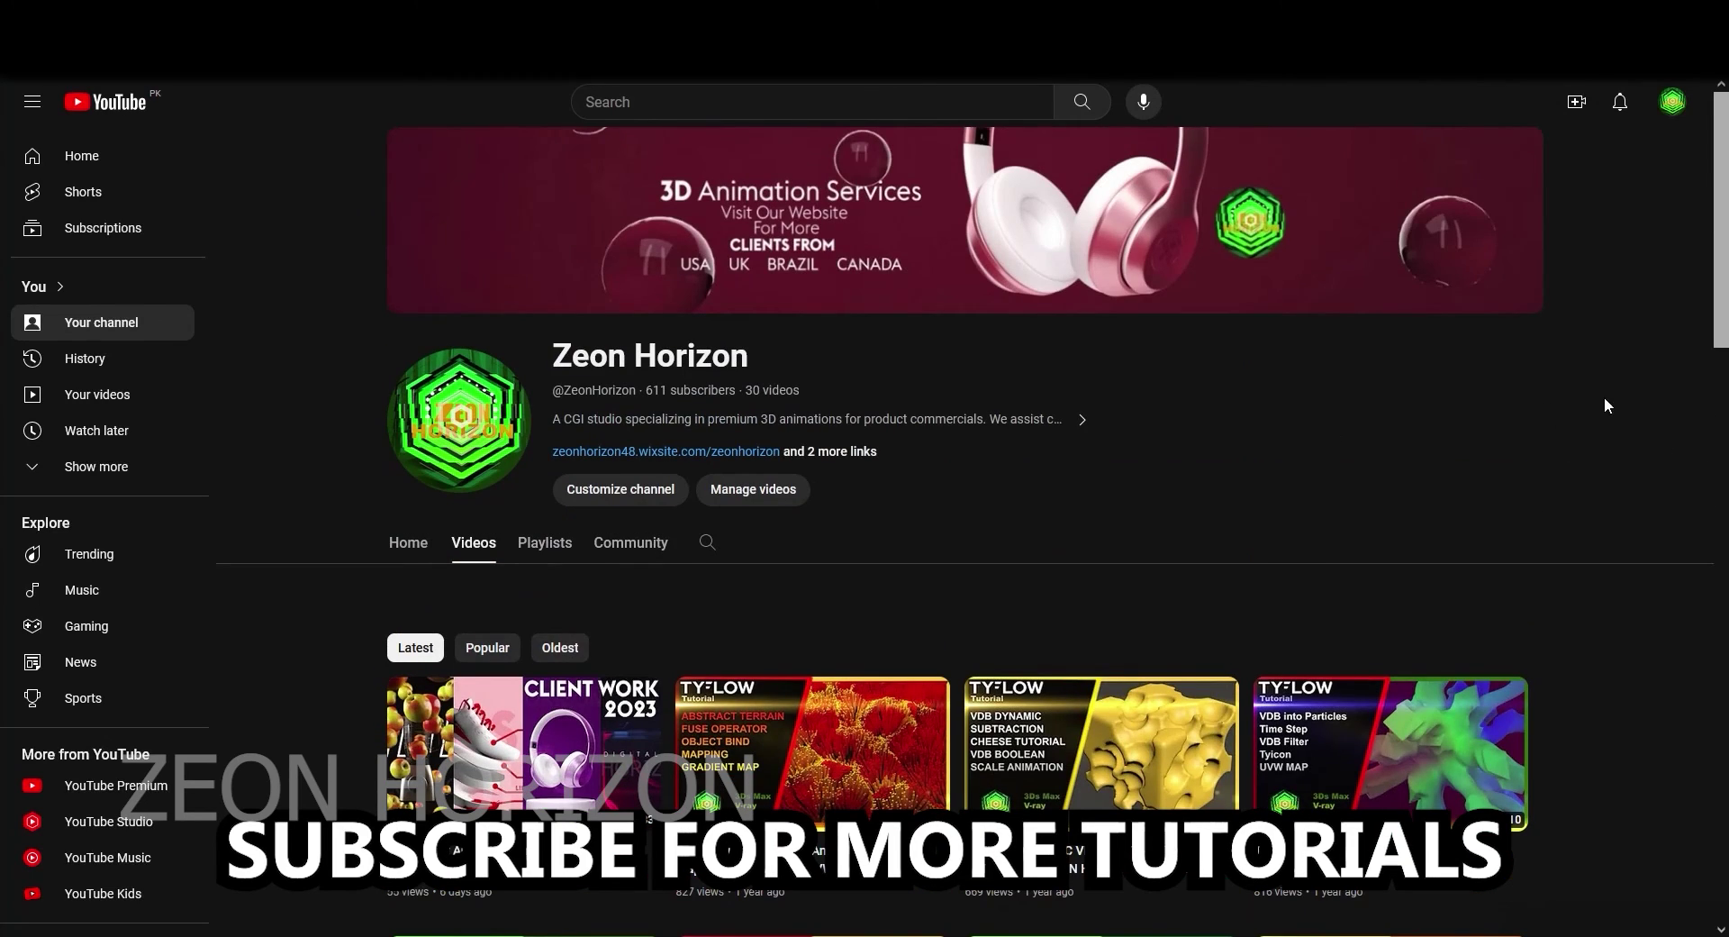